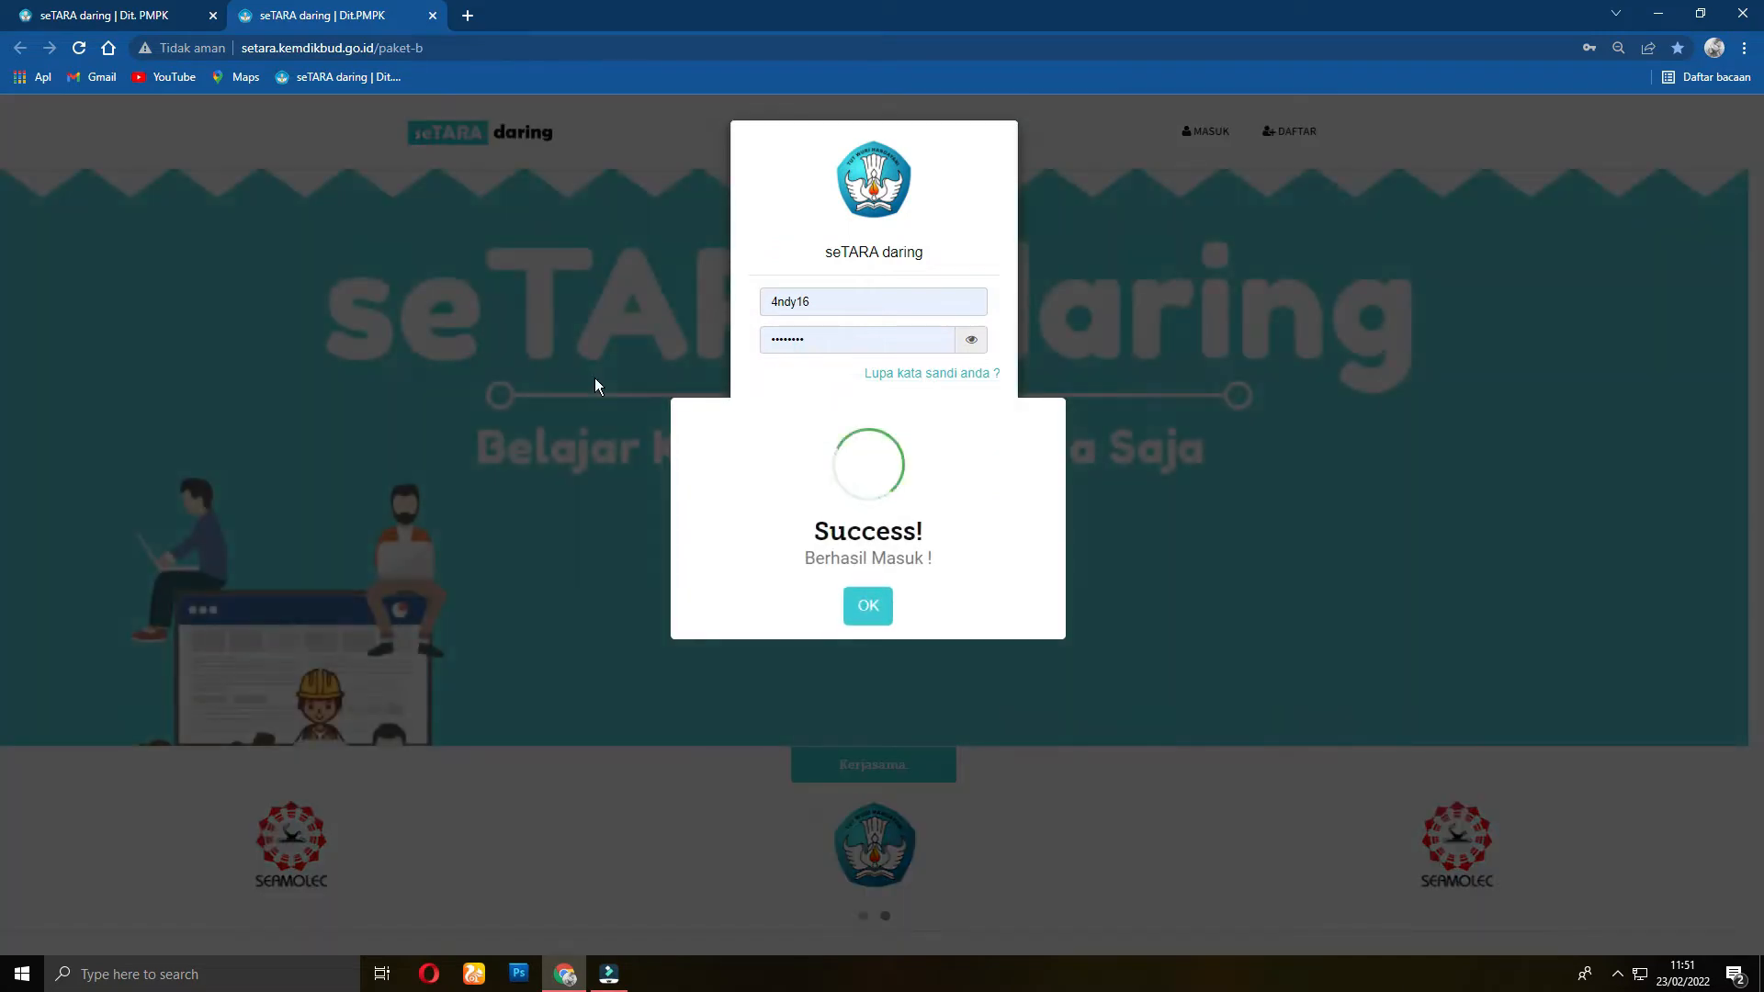
Step: Log in to the tutor account to reach the home dashboard
left_click(868, 604)
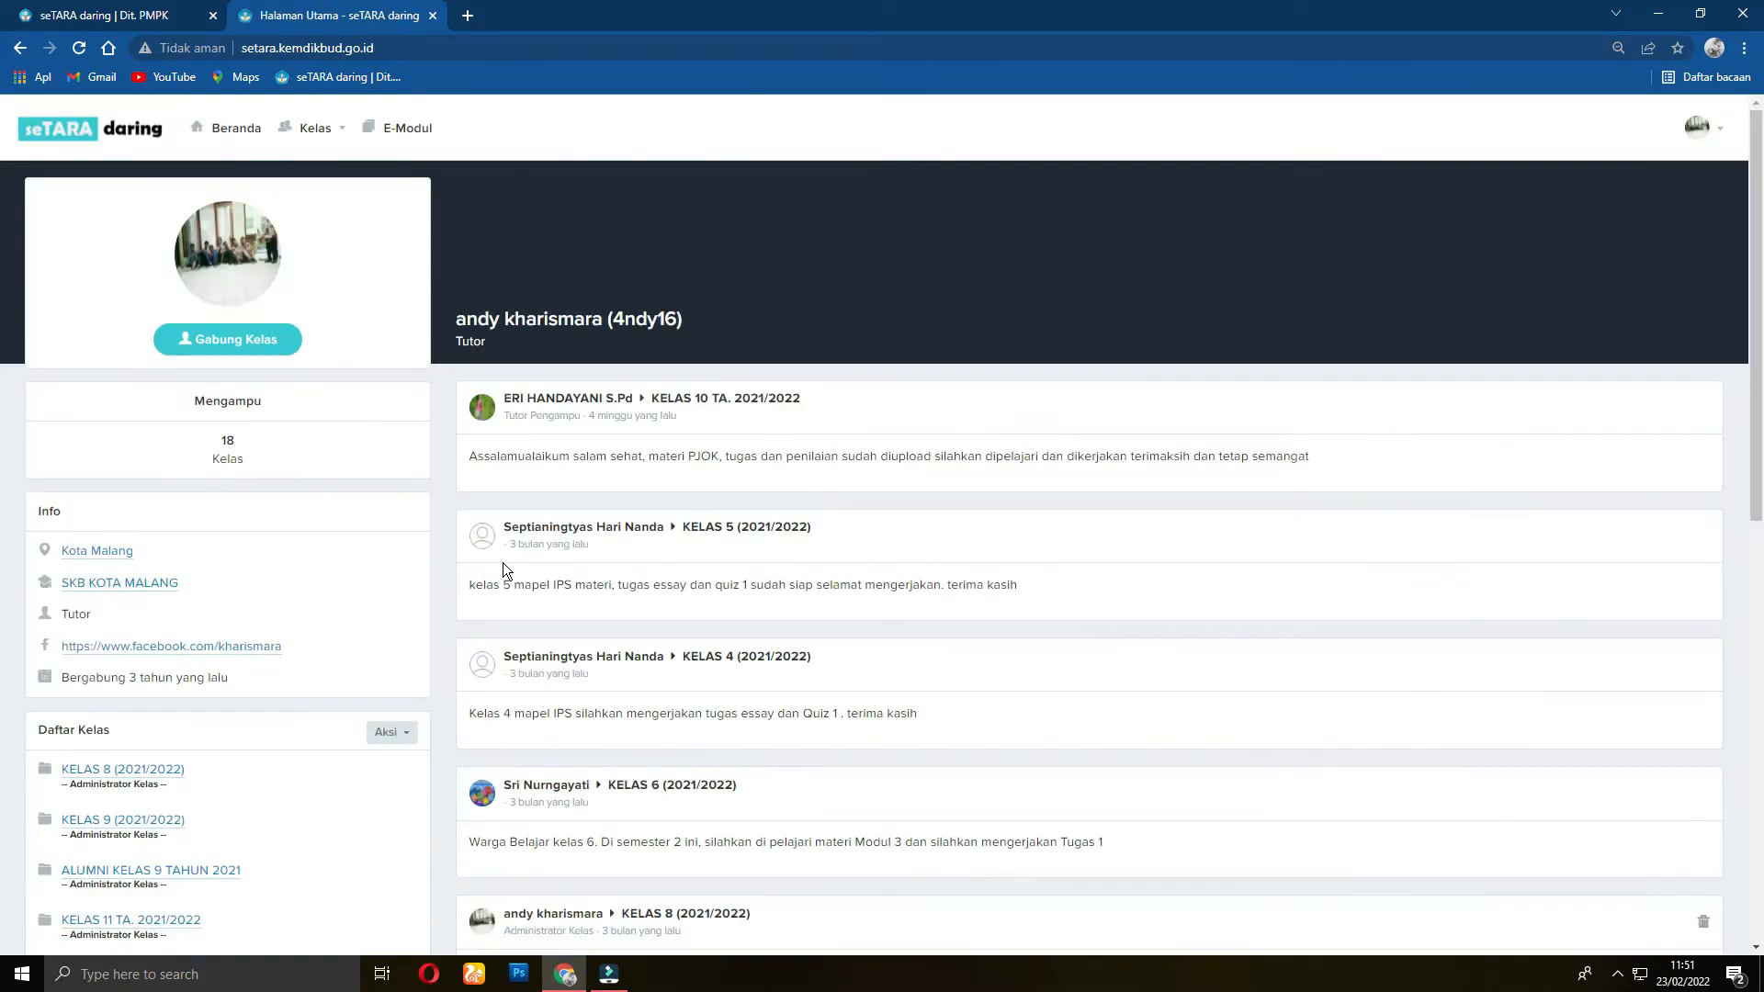
Step: Open UPK PAKET A - TH. 2022 from Daftar Kelas to view its 20 members and 6 subjects
scroll(602, 551, "down", 3)
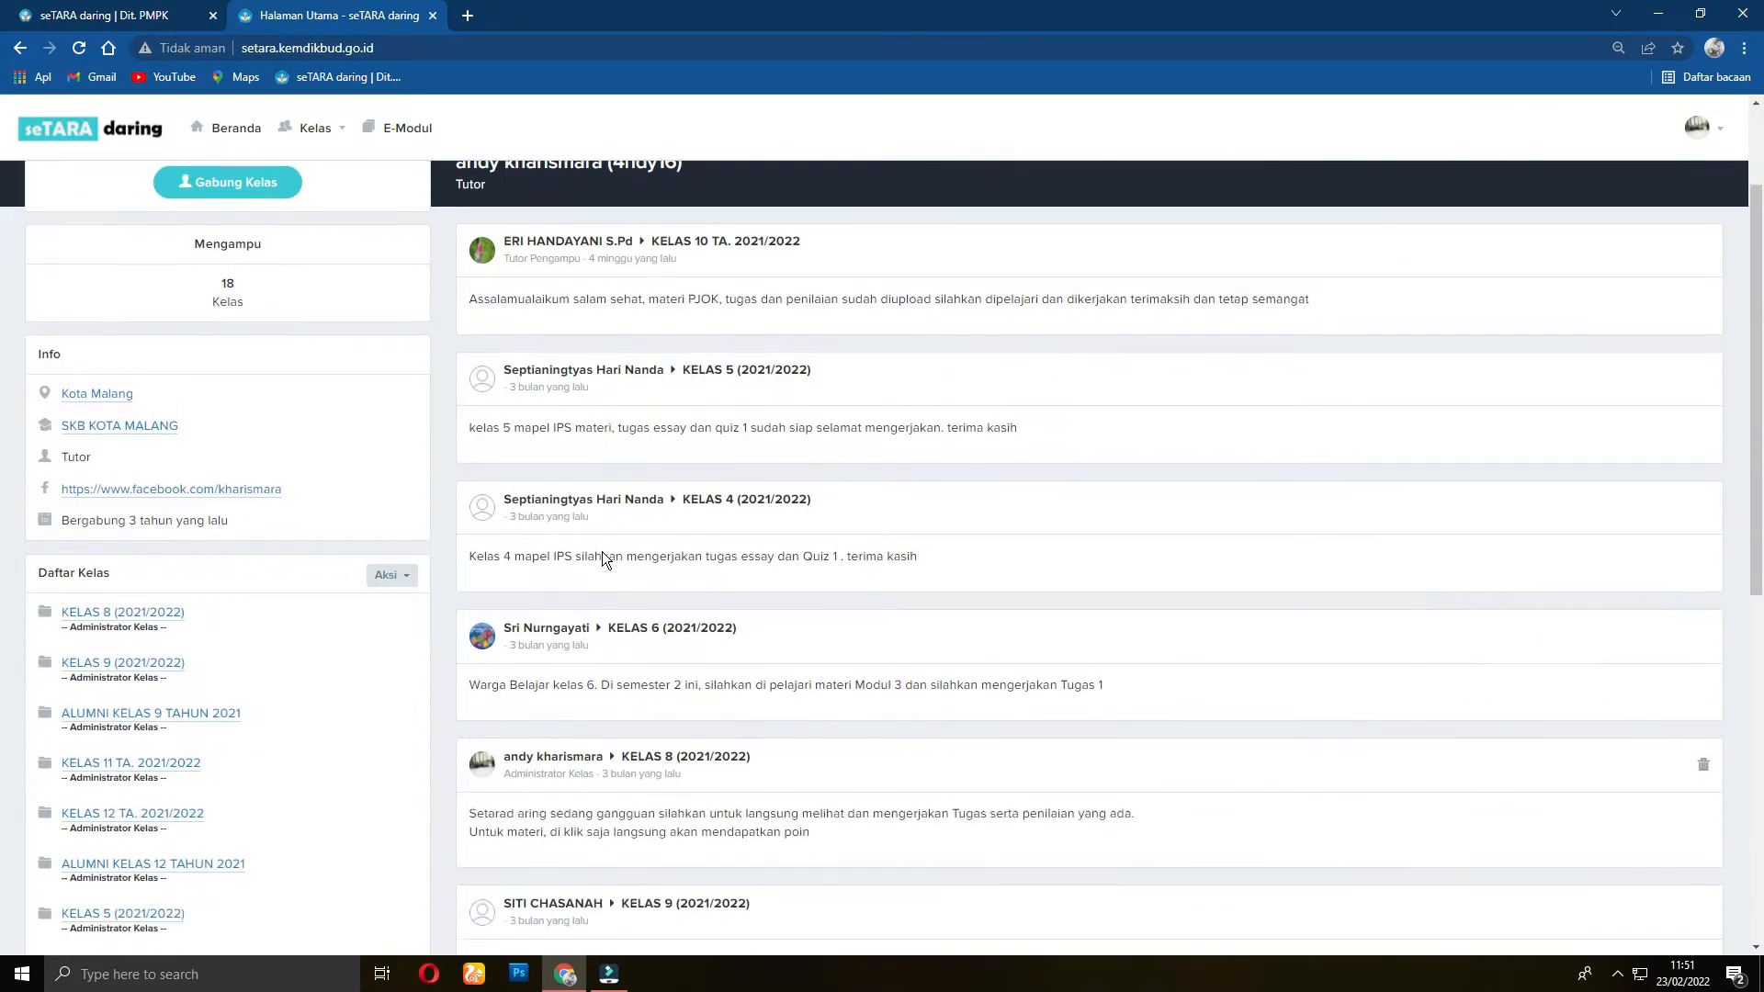
scroll(603, 551, "down", 7)
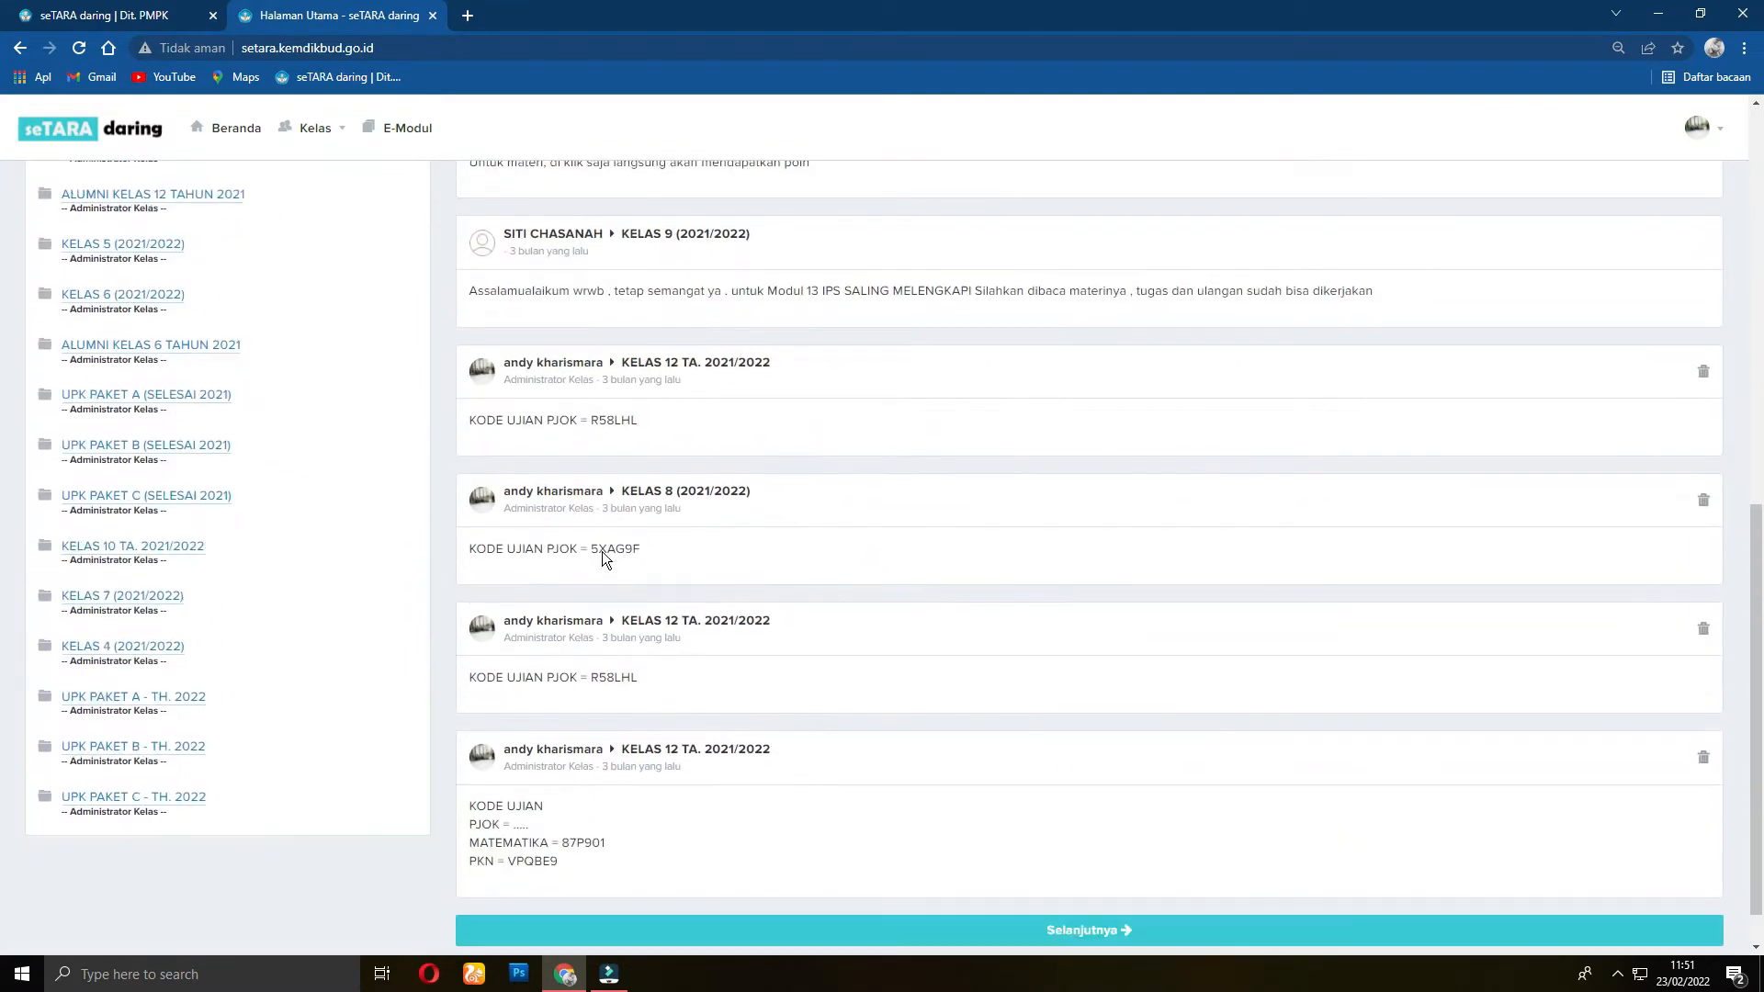
scroll(603, 551, "down", 1)
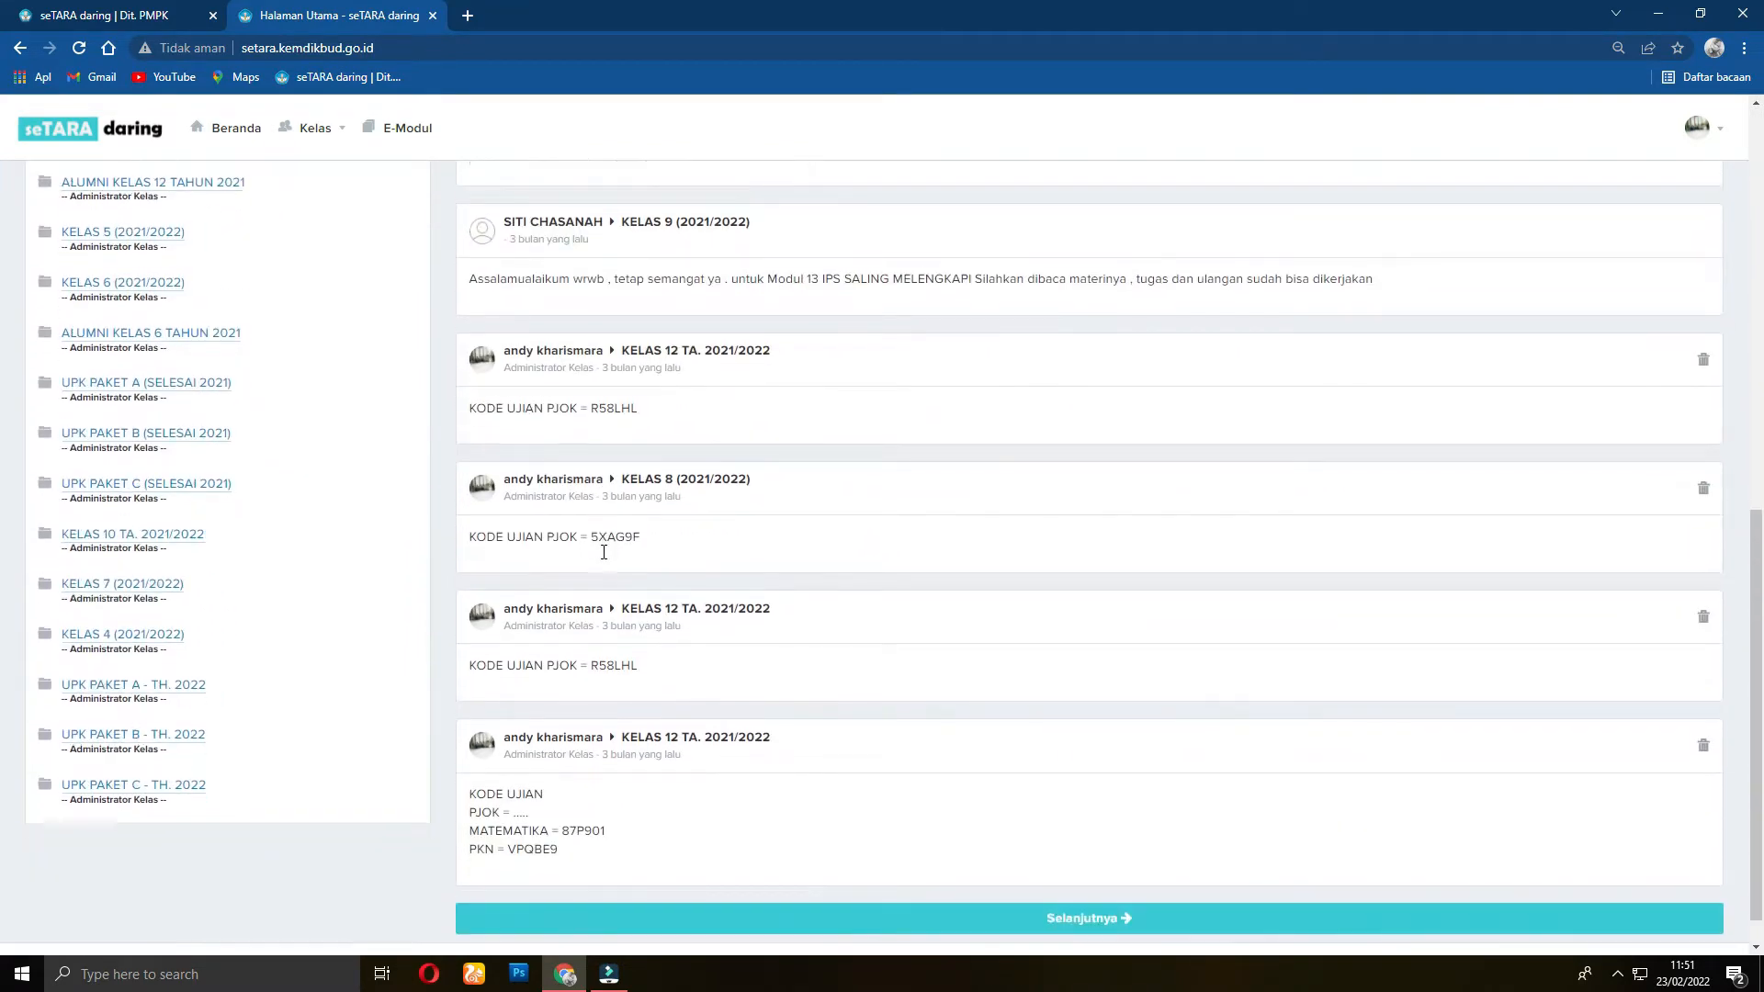
scroll(603, 551, "up", 5)
scroll(602, 551, "up", 2)
scroll(254, 360, "down", 2)
scroll(253, 360, "up", 2)
scroll(254, 360, "down", 3)
scroll(253, 360, "down", 4)
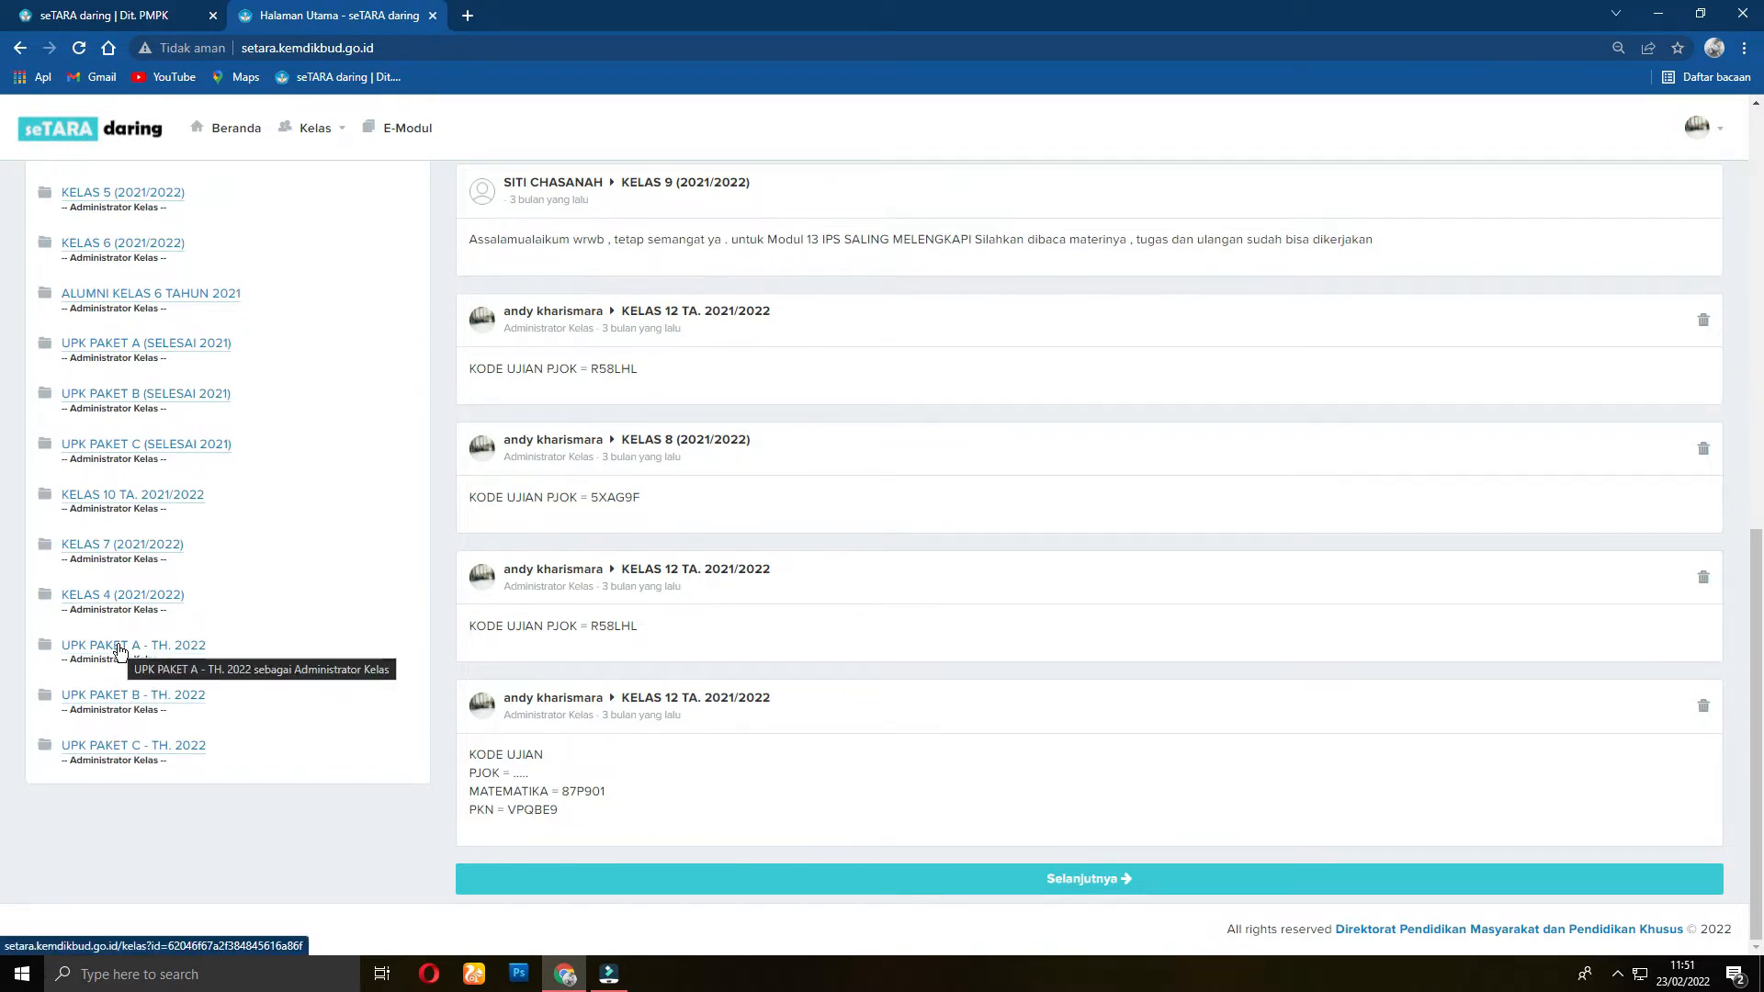
scroll(147, 588, "up", 3)
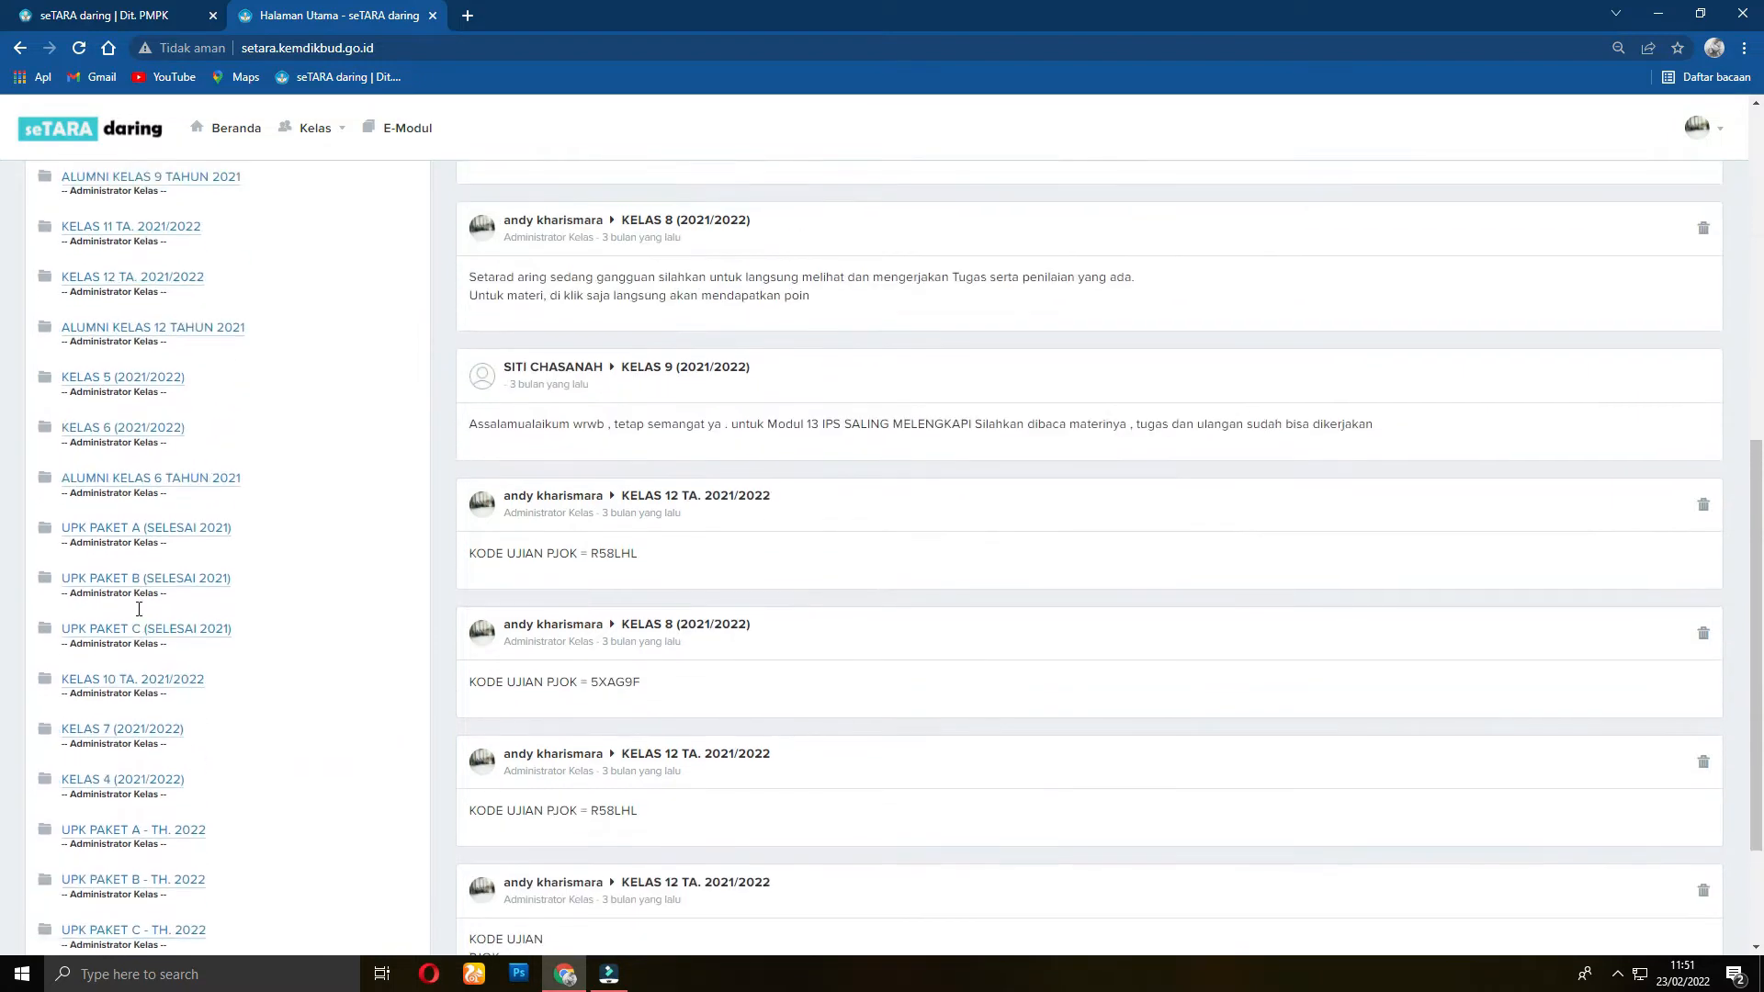
scroll(146, 608, "down", 1)
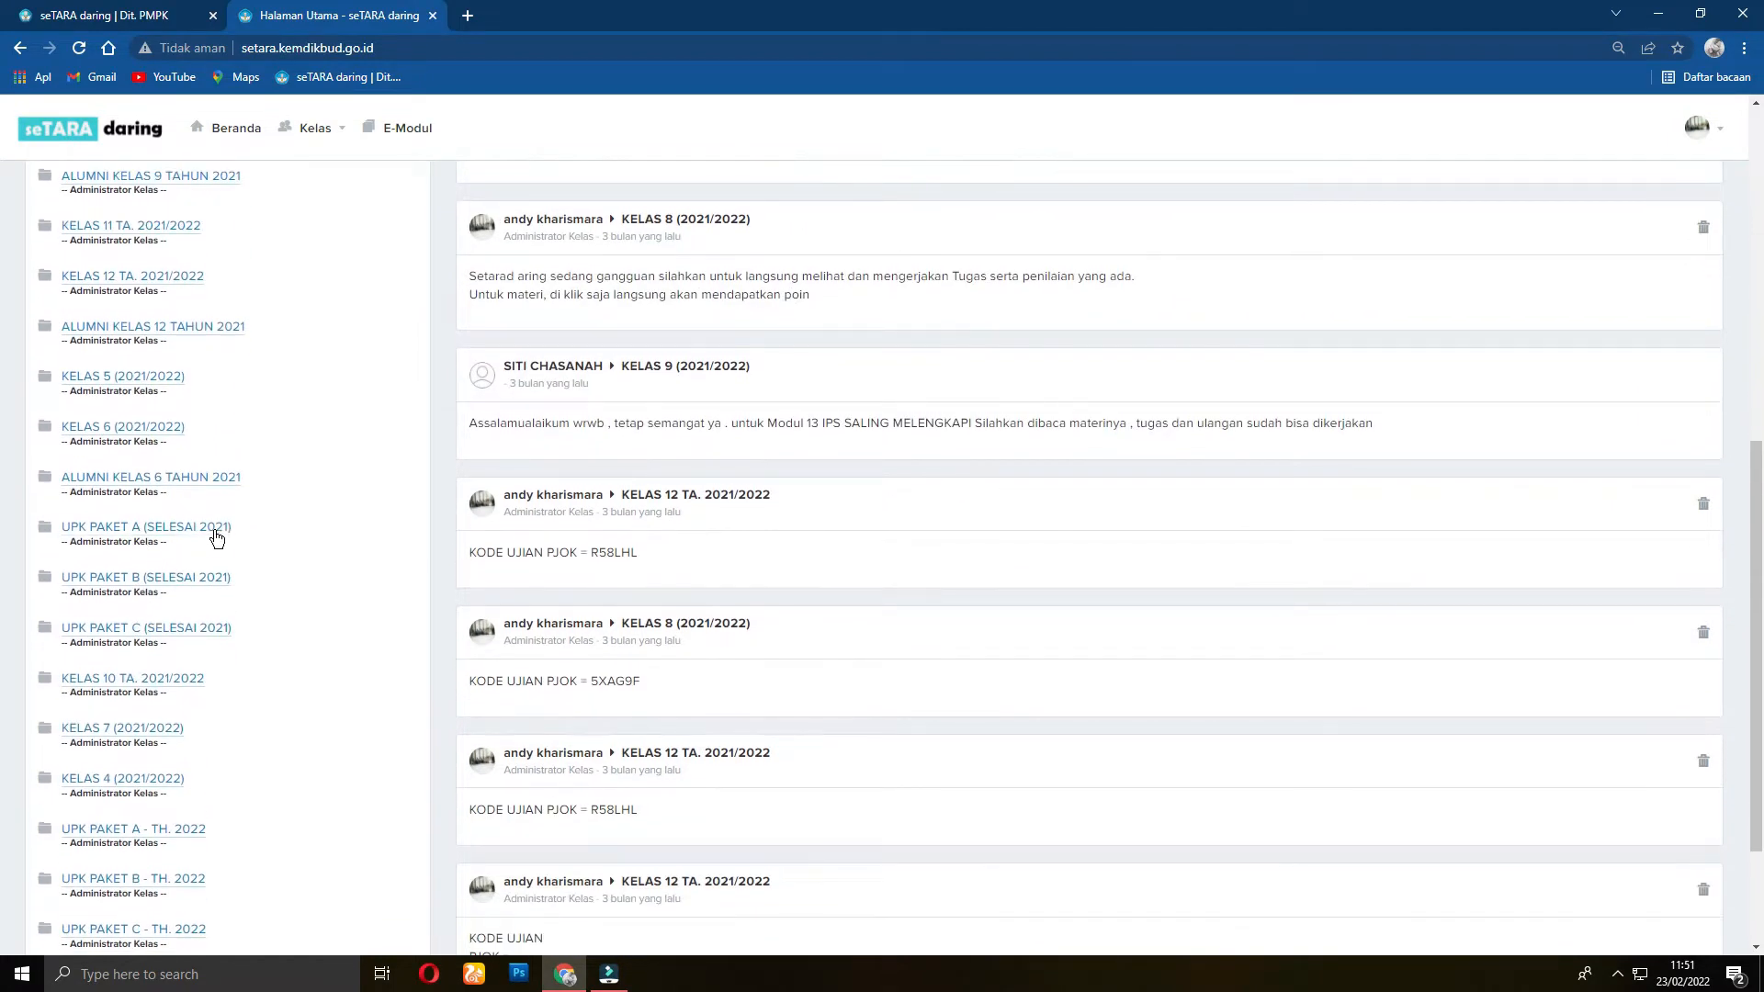
scroll(226, 557, "down", 2)
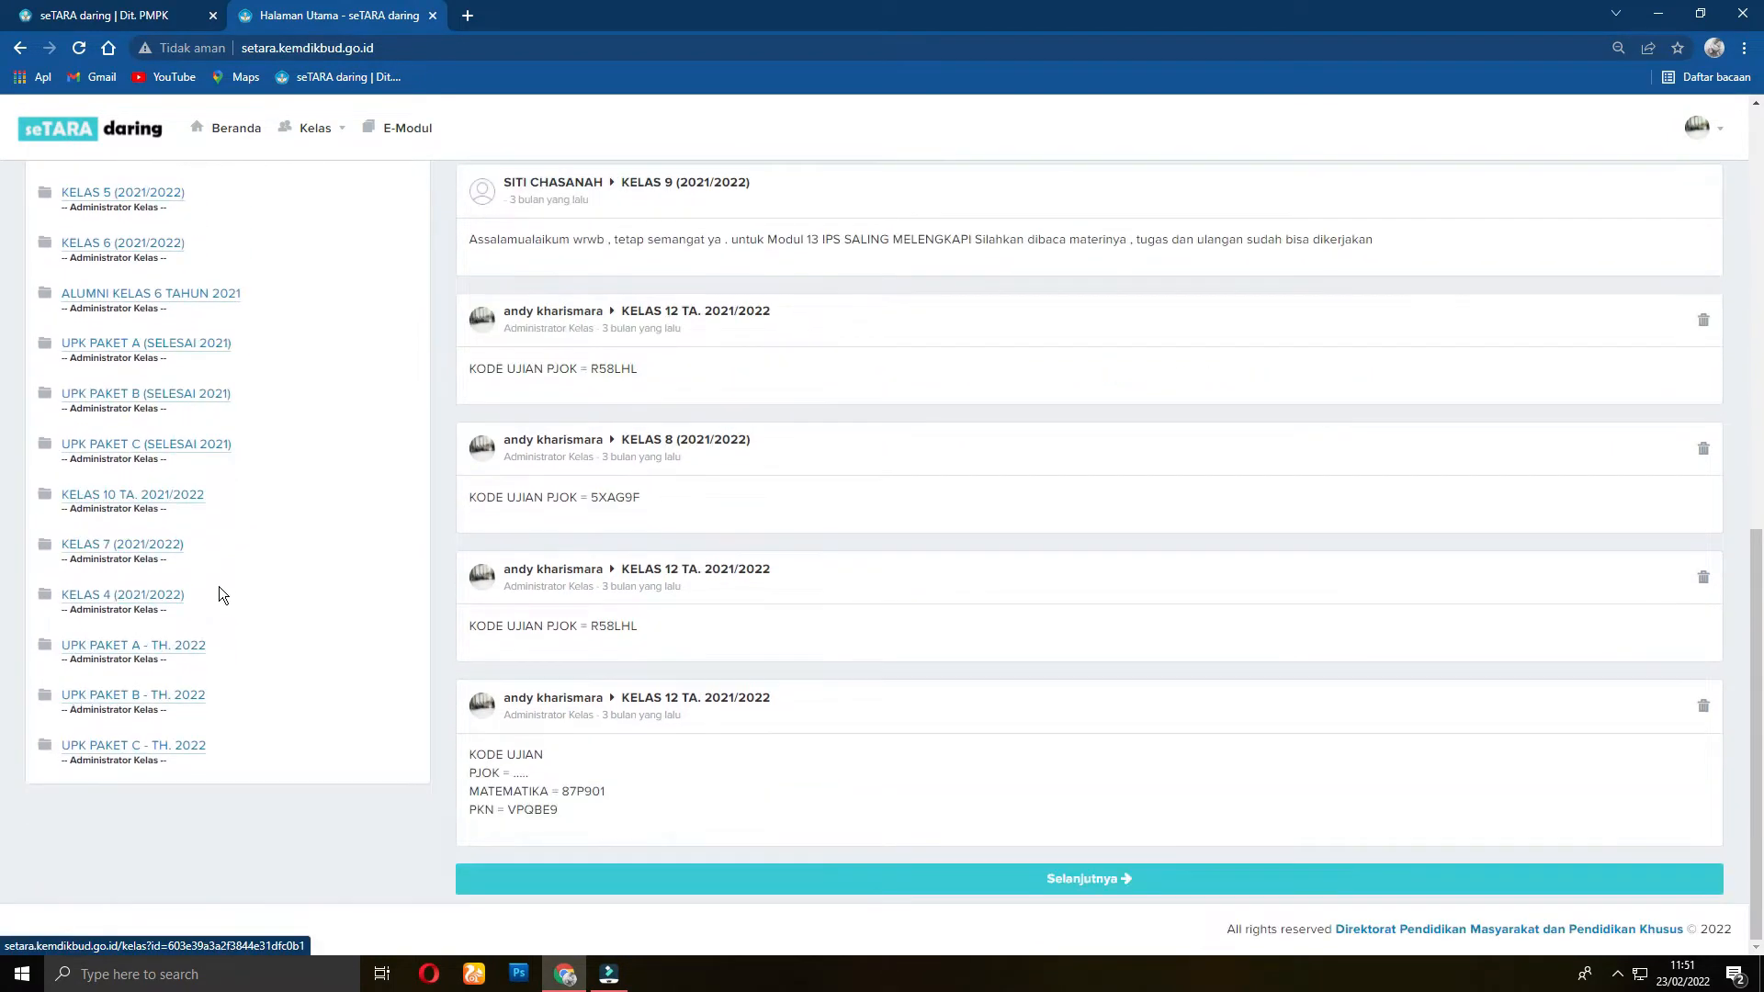
left_click(127, 648)
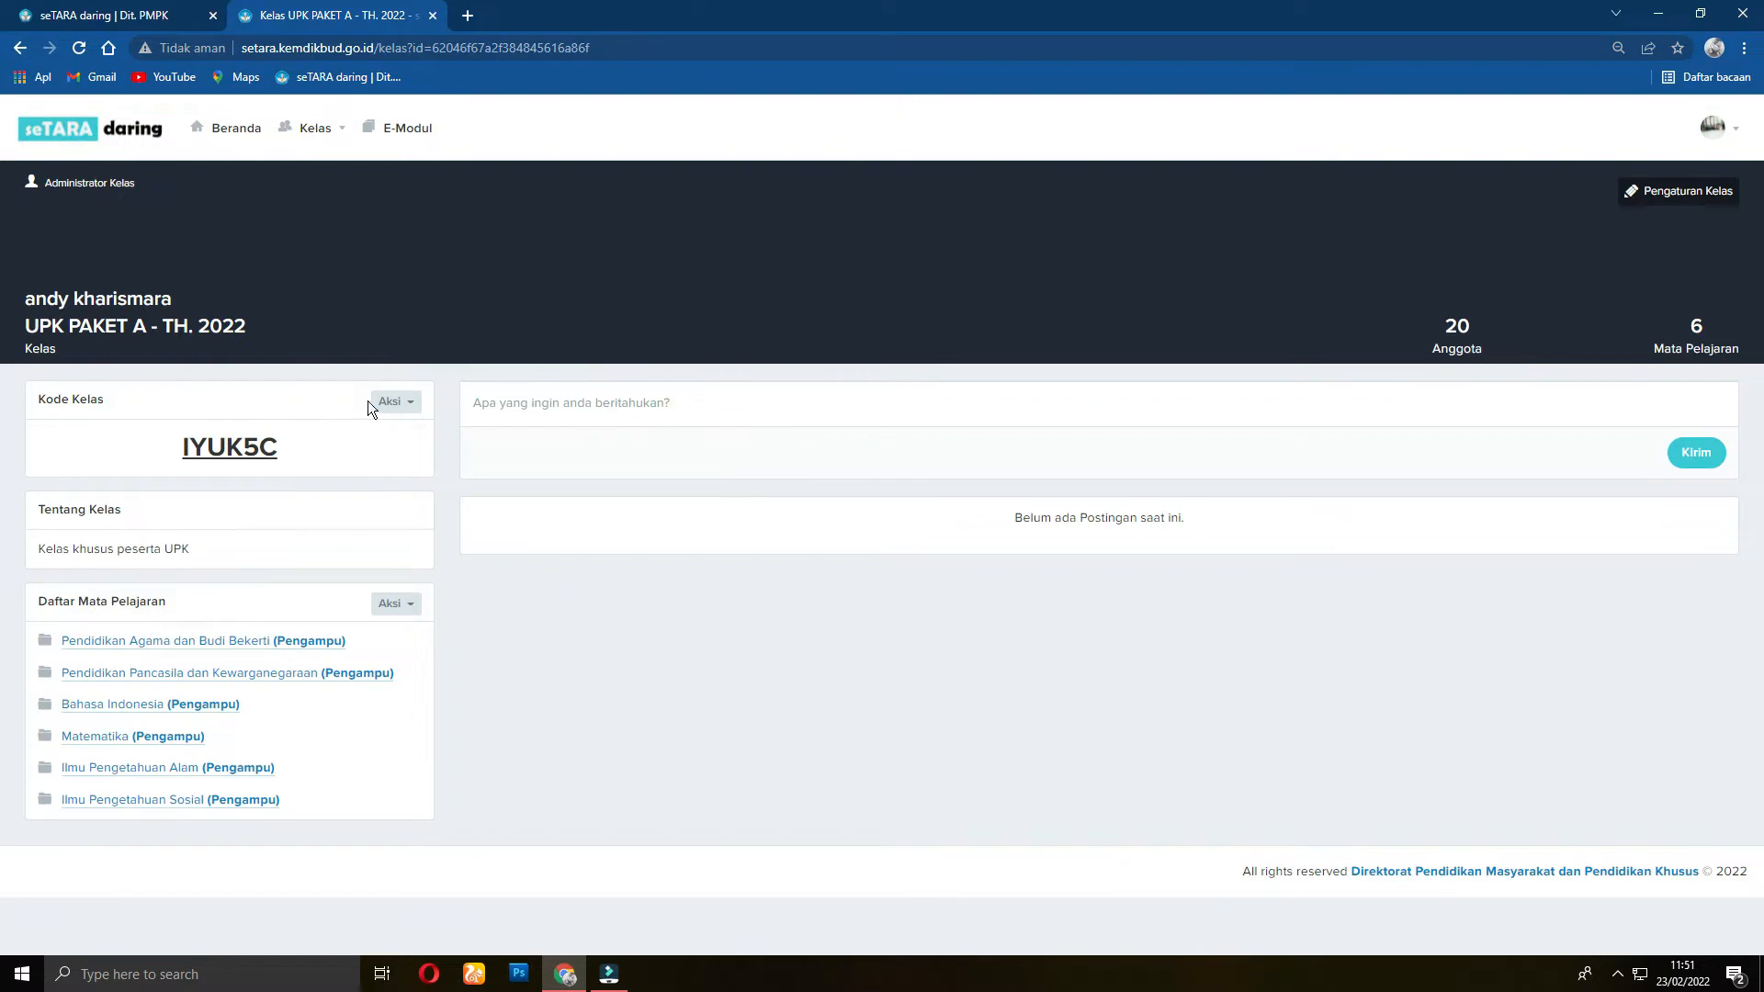
left_click(249, 136)
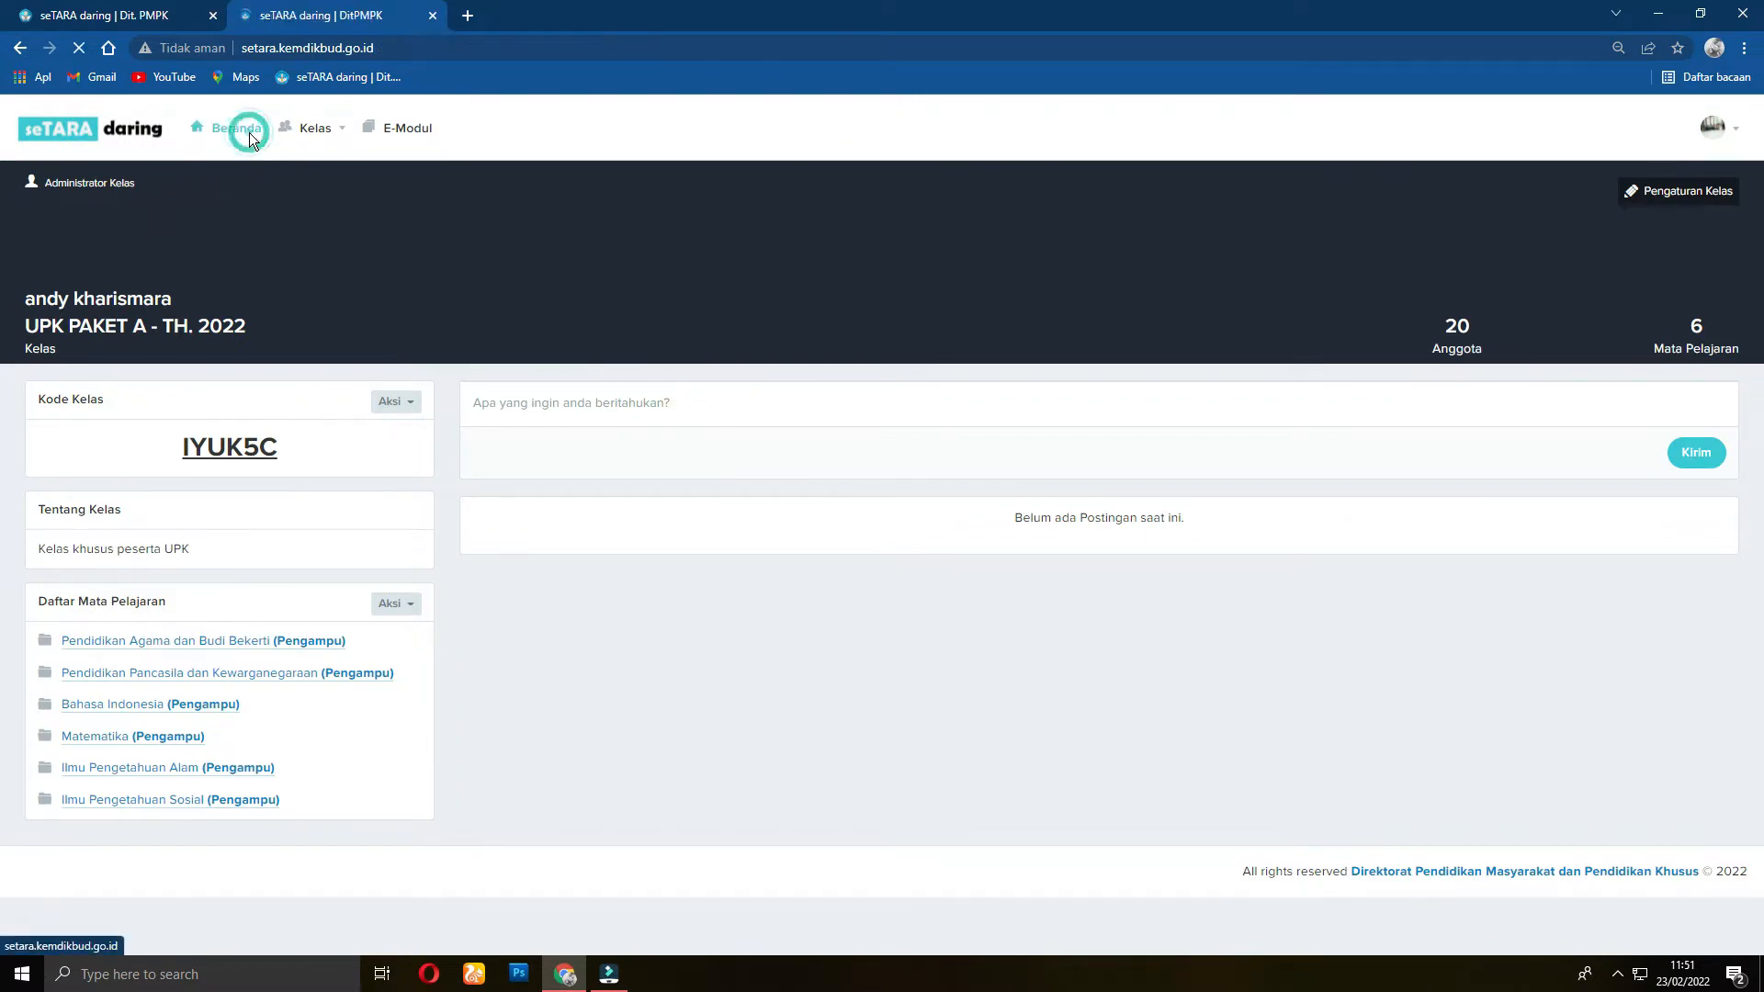
Step: Scroll the dashboard feed and class list down to UPK PAKET C - TH. 2022
scroll(213, 680, "down", 15)
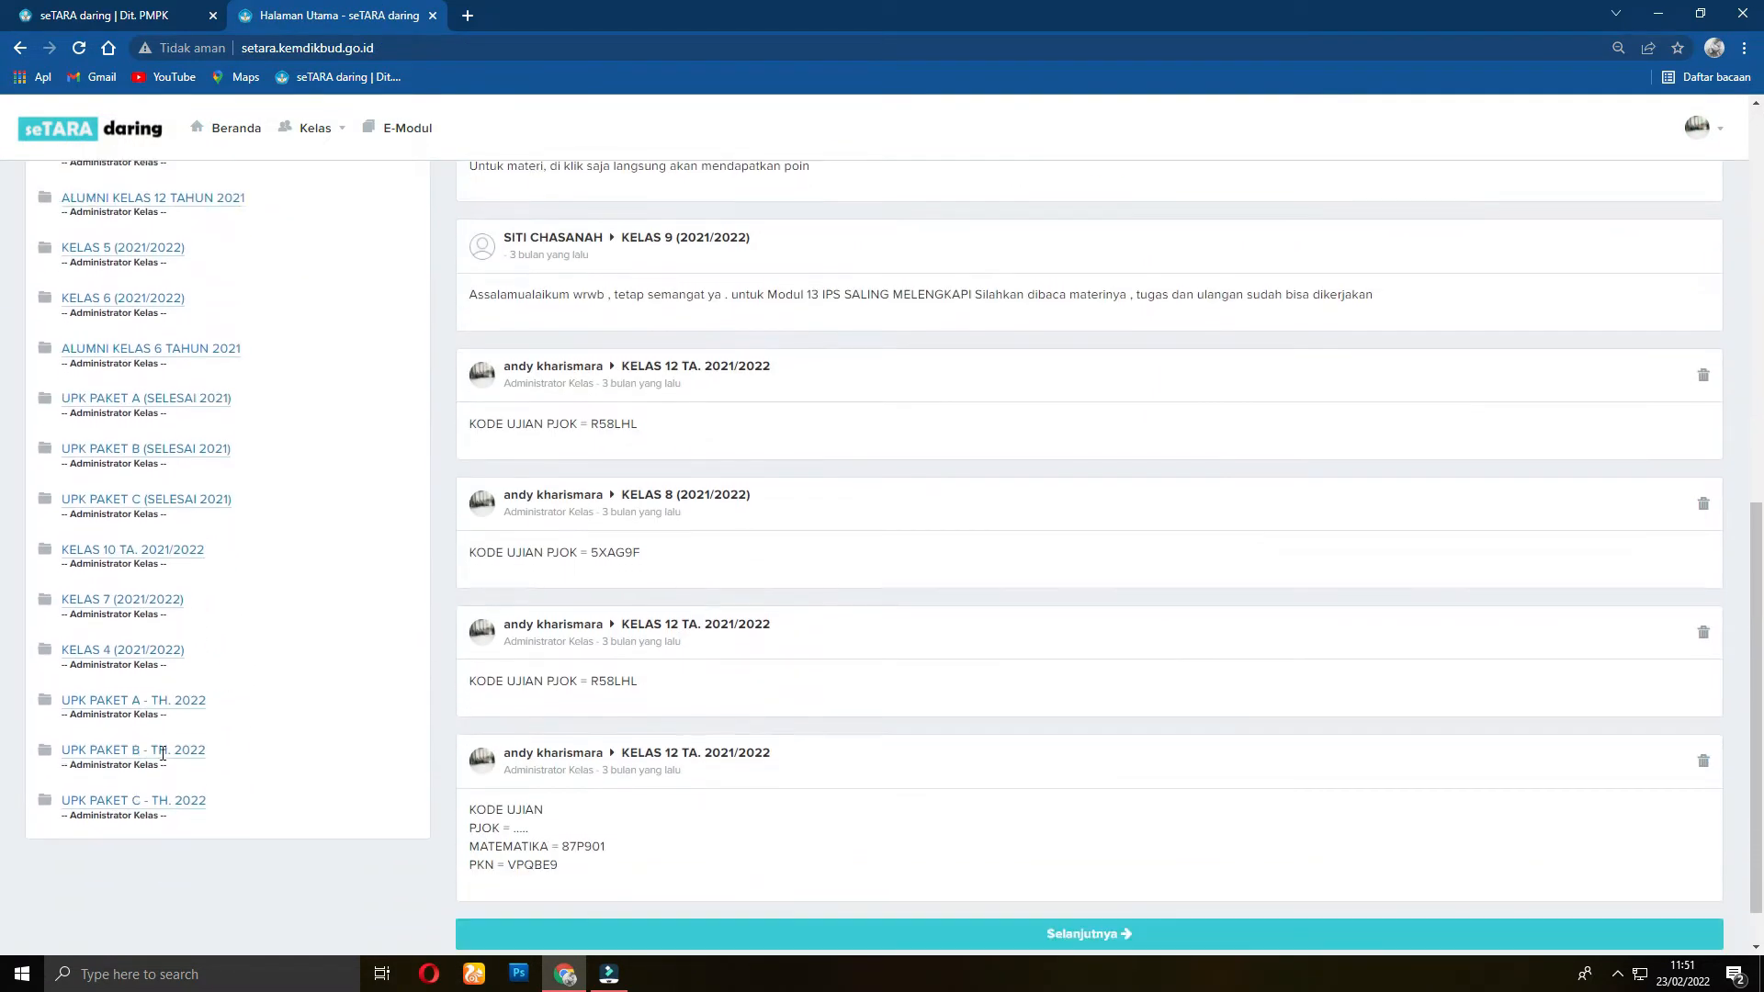
scroll(163, 754, "down", 1)
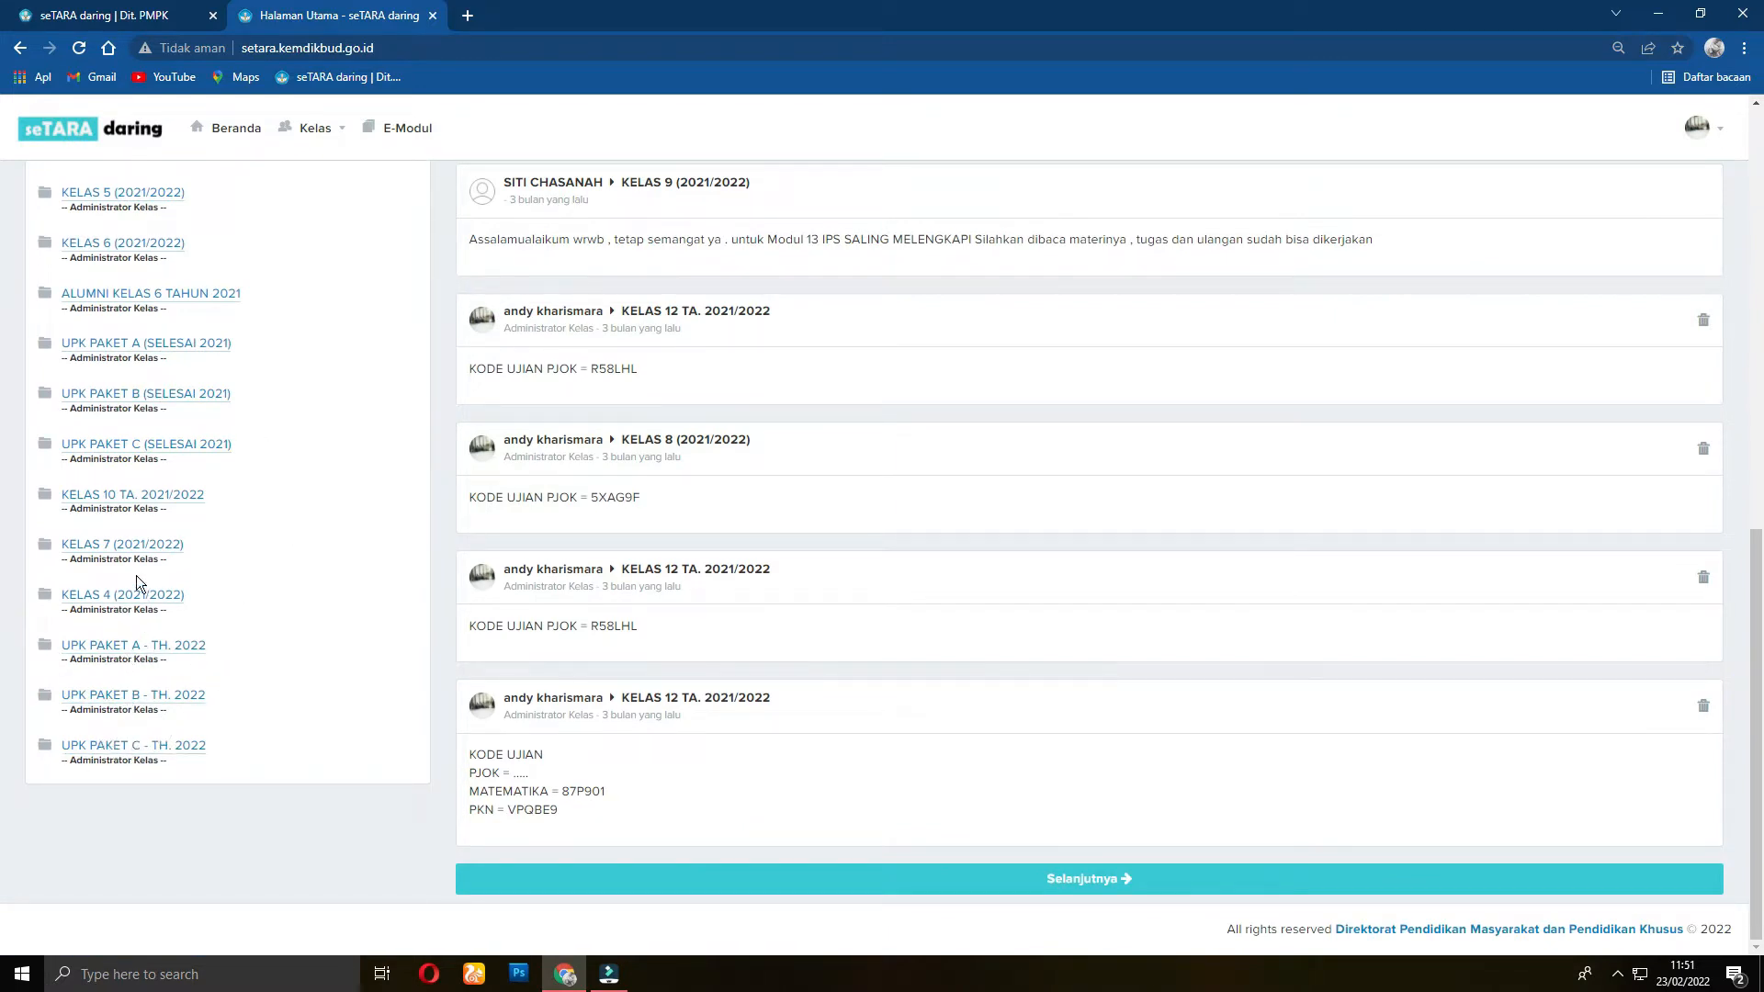
scroll(83, 654, "up", 7)
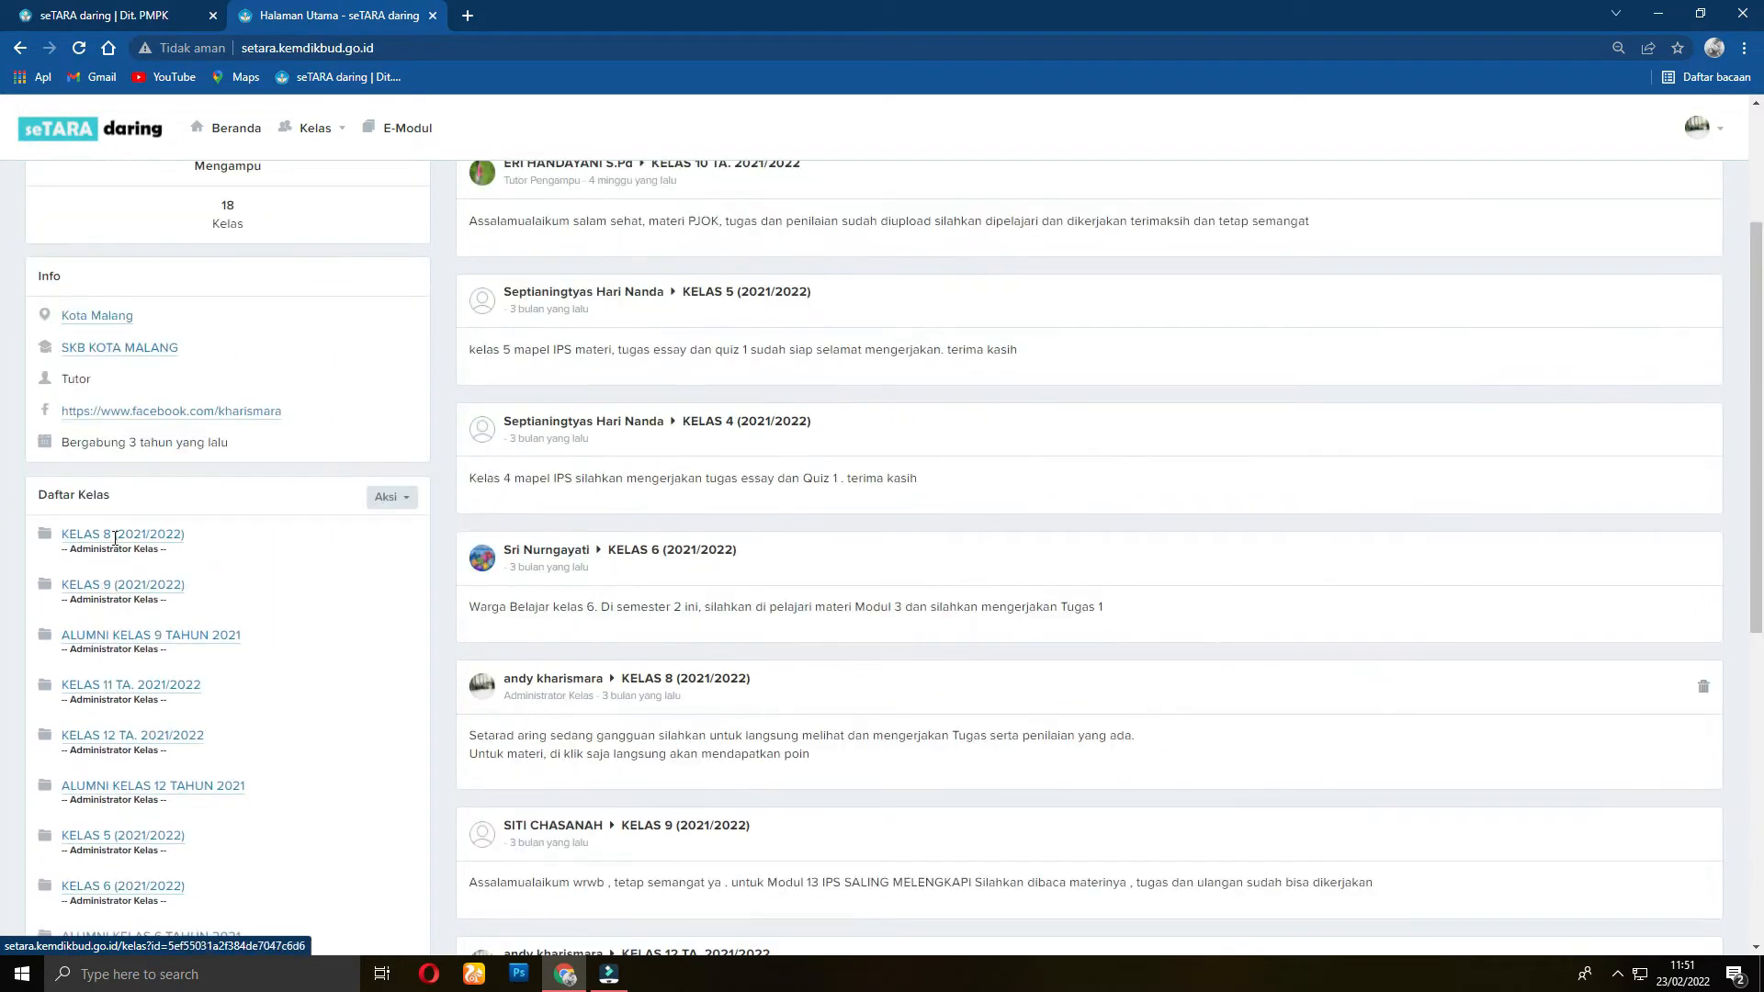
scroll(177, 691, "down", 7)
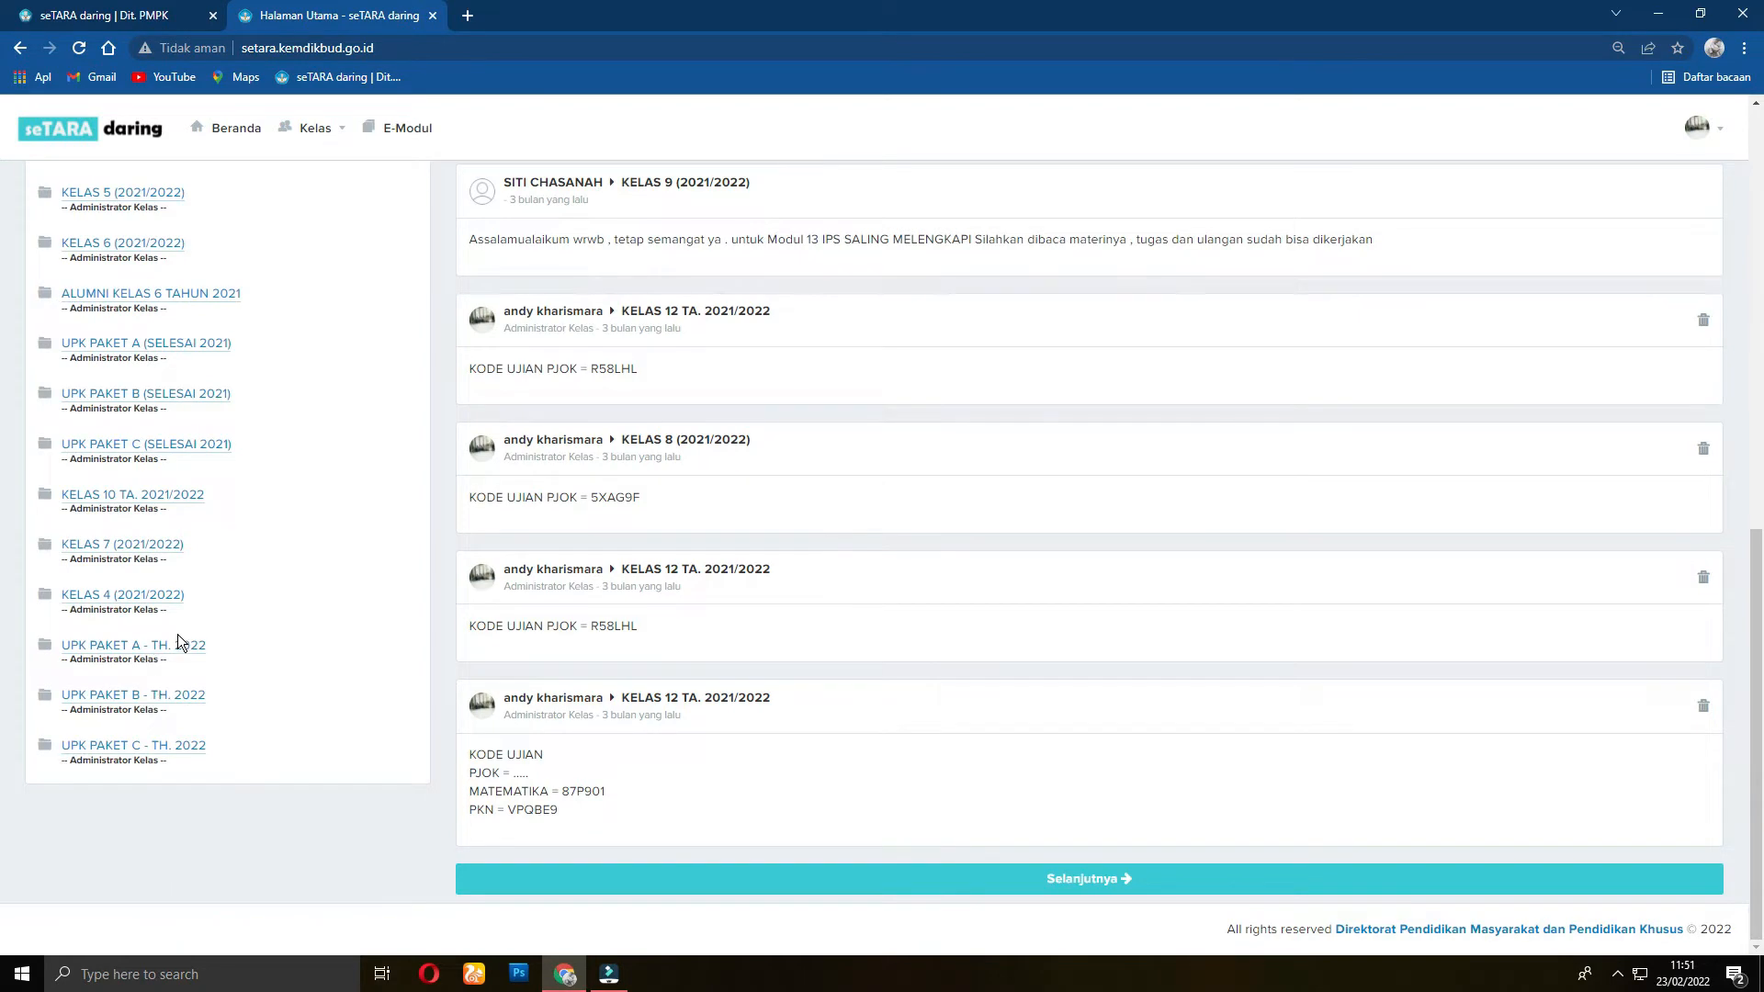
scroll(184, 639, "up", 6)
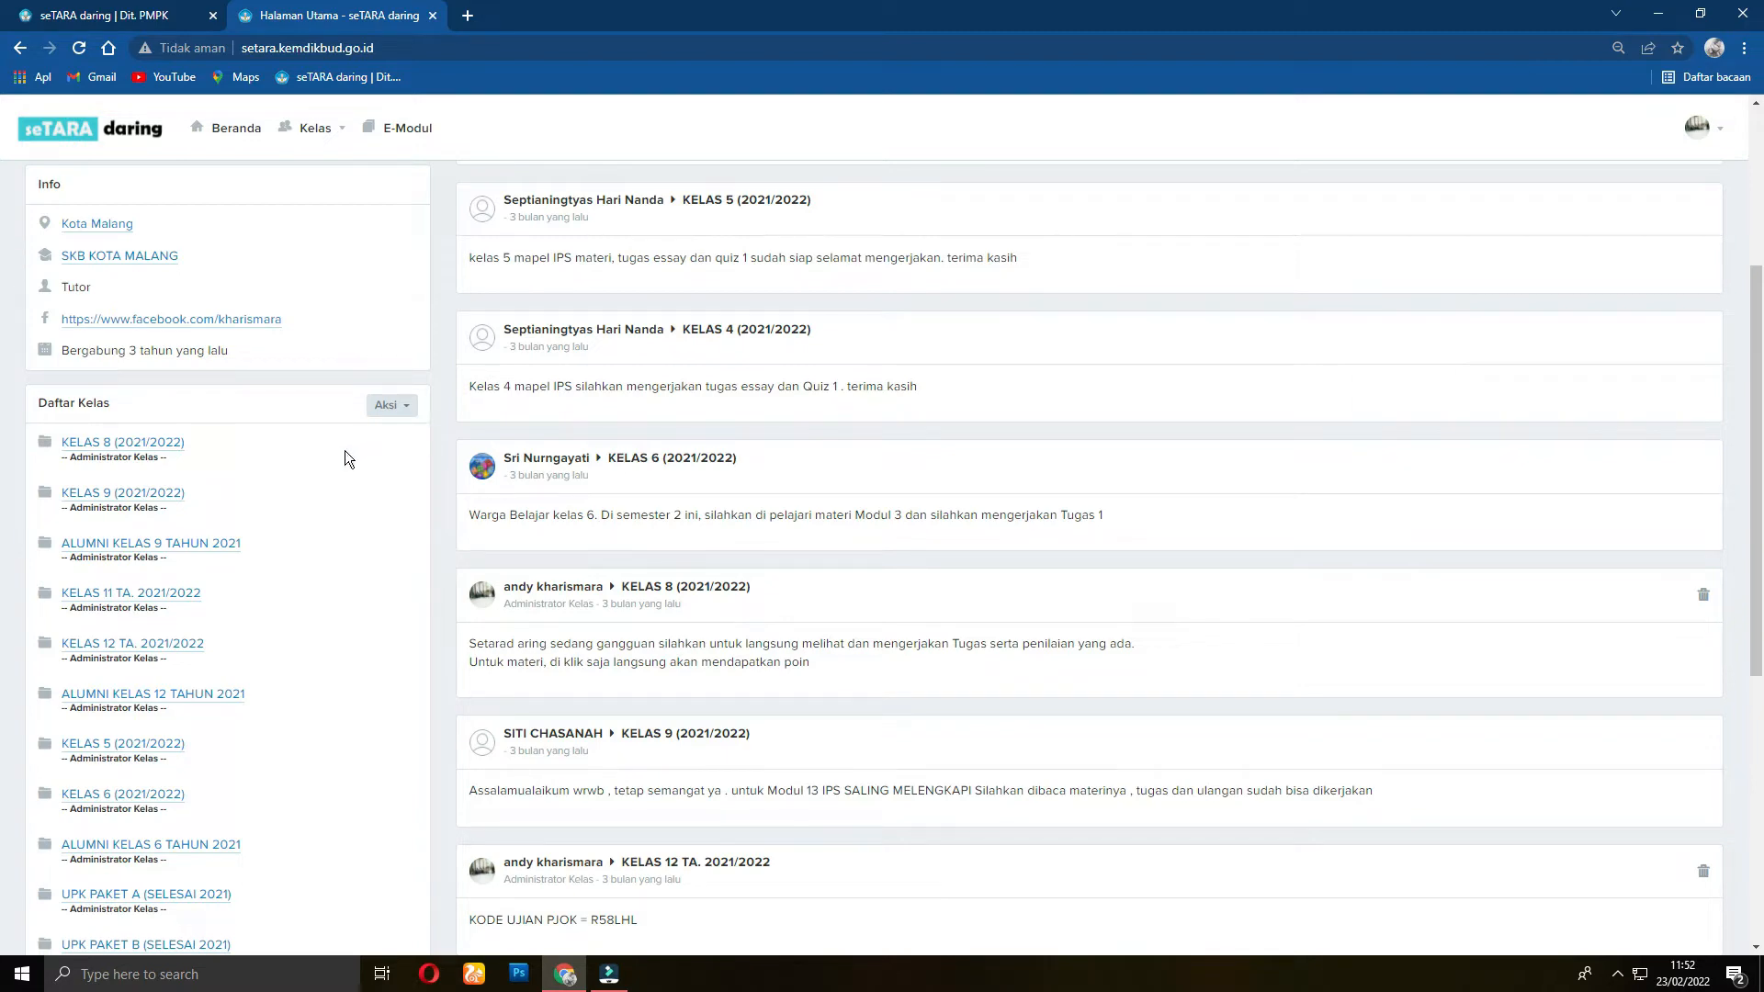
scroll(342, 501, "down", 1)
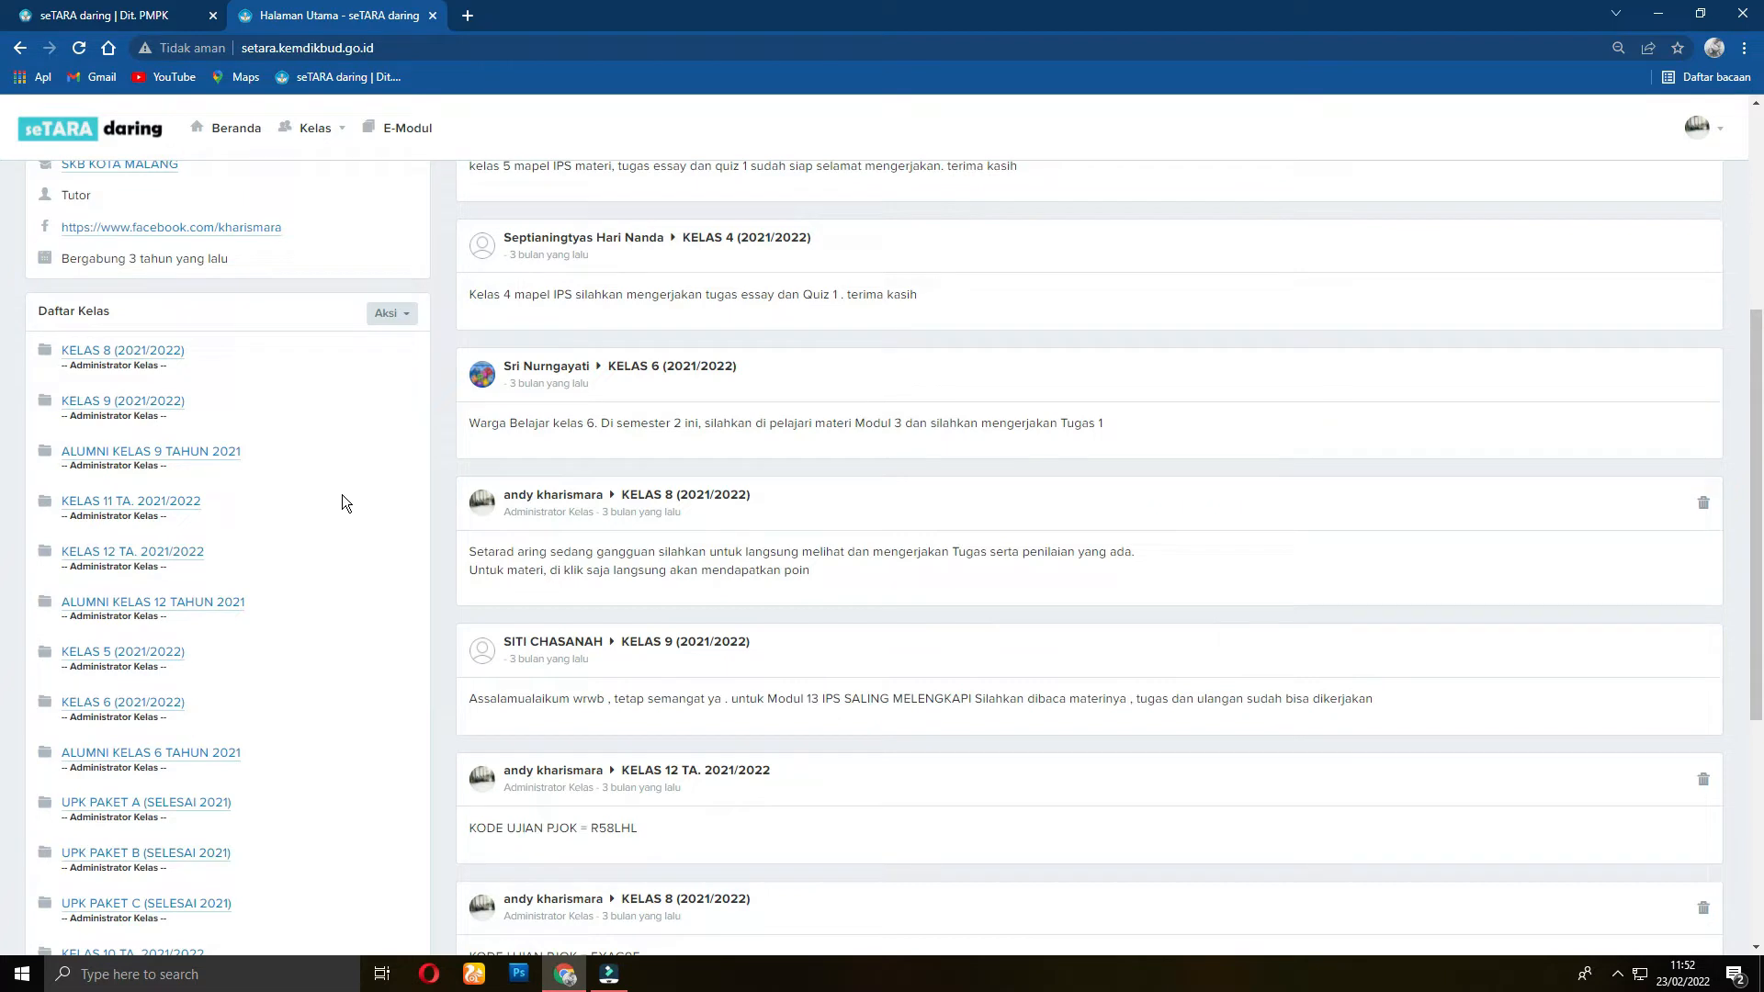
scroll(342, 495, "up", 3)
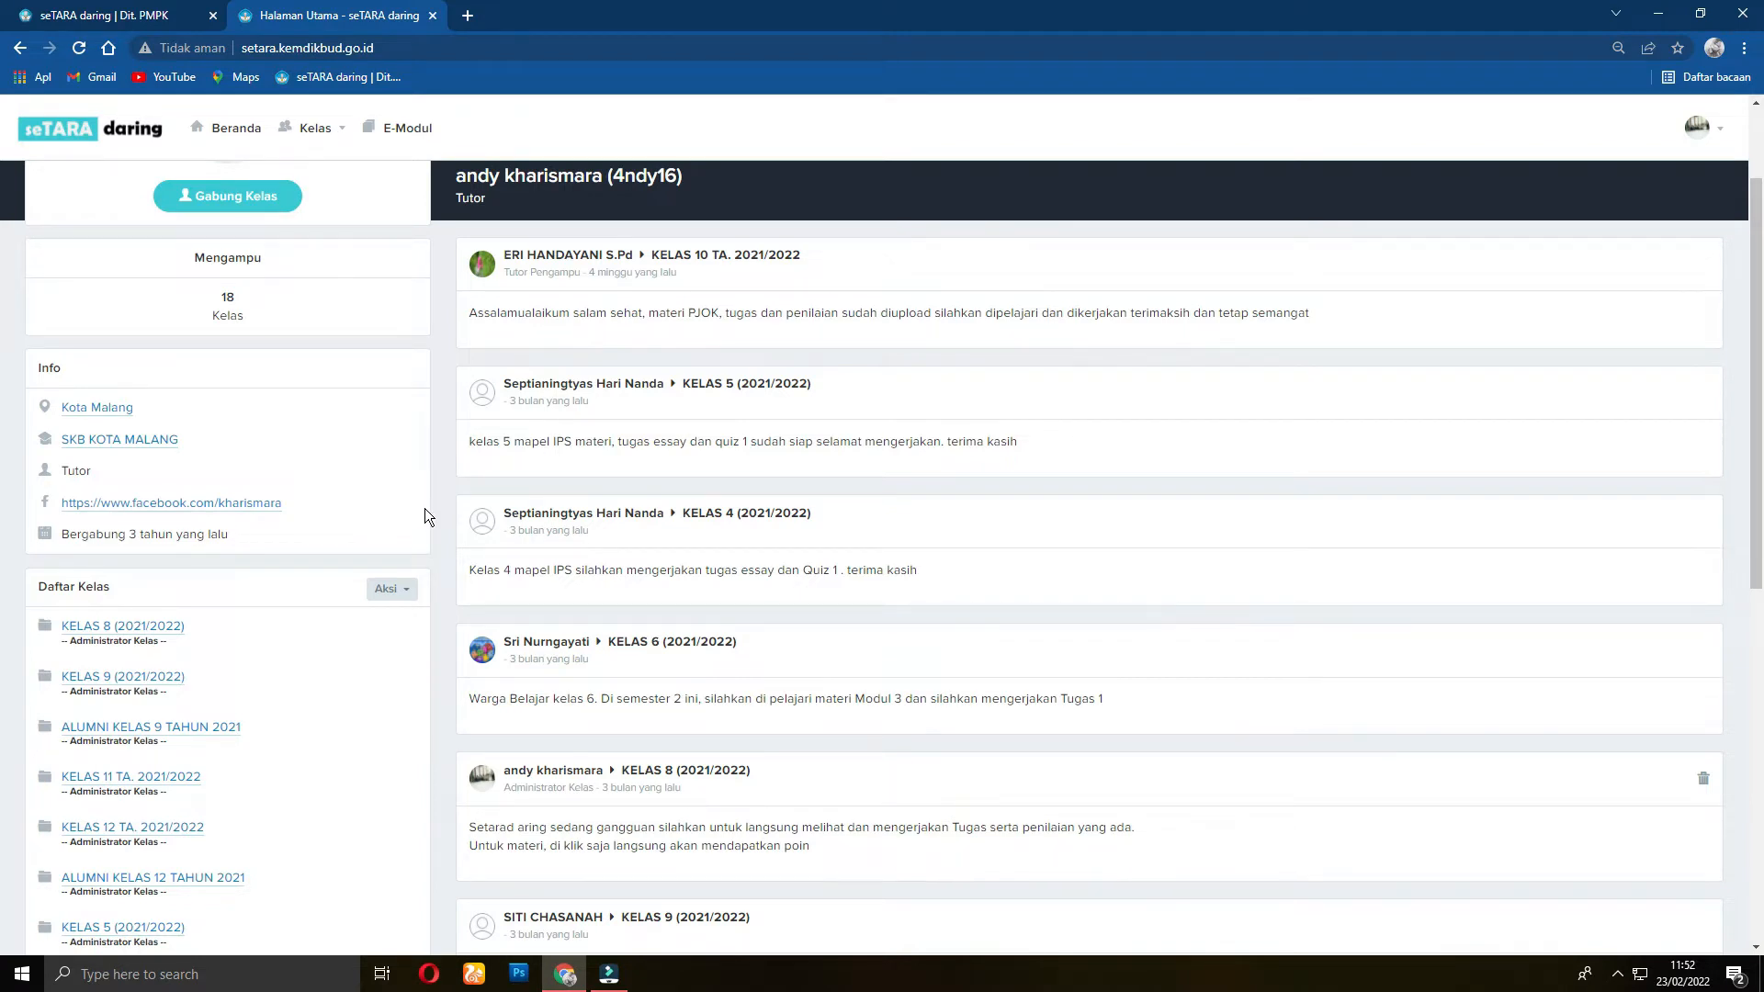
scroll(424, 509, "up", 2)
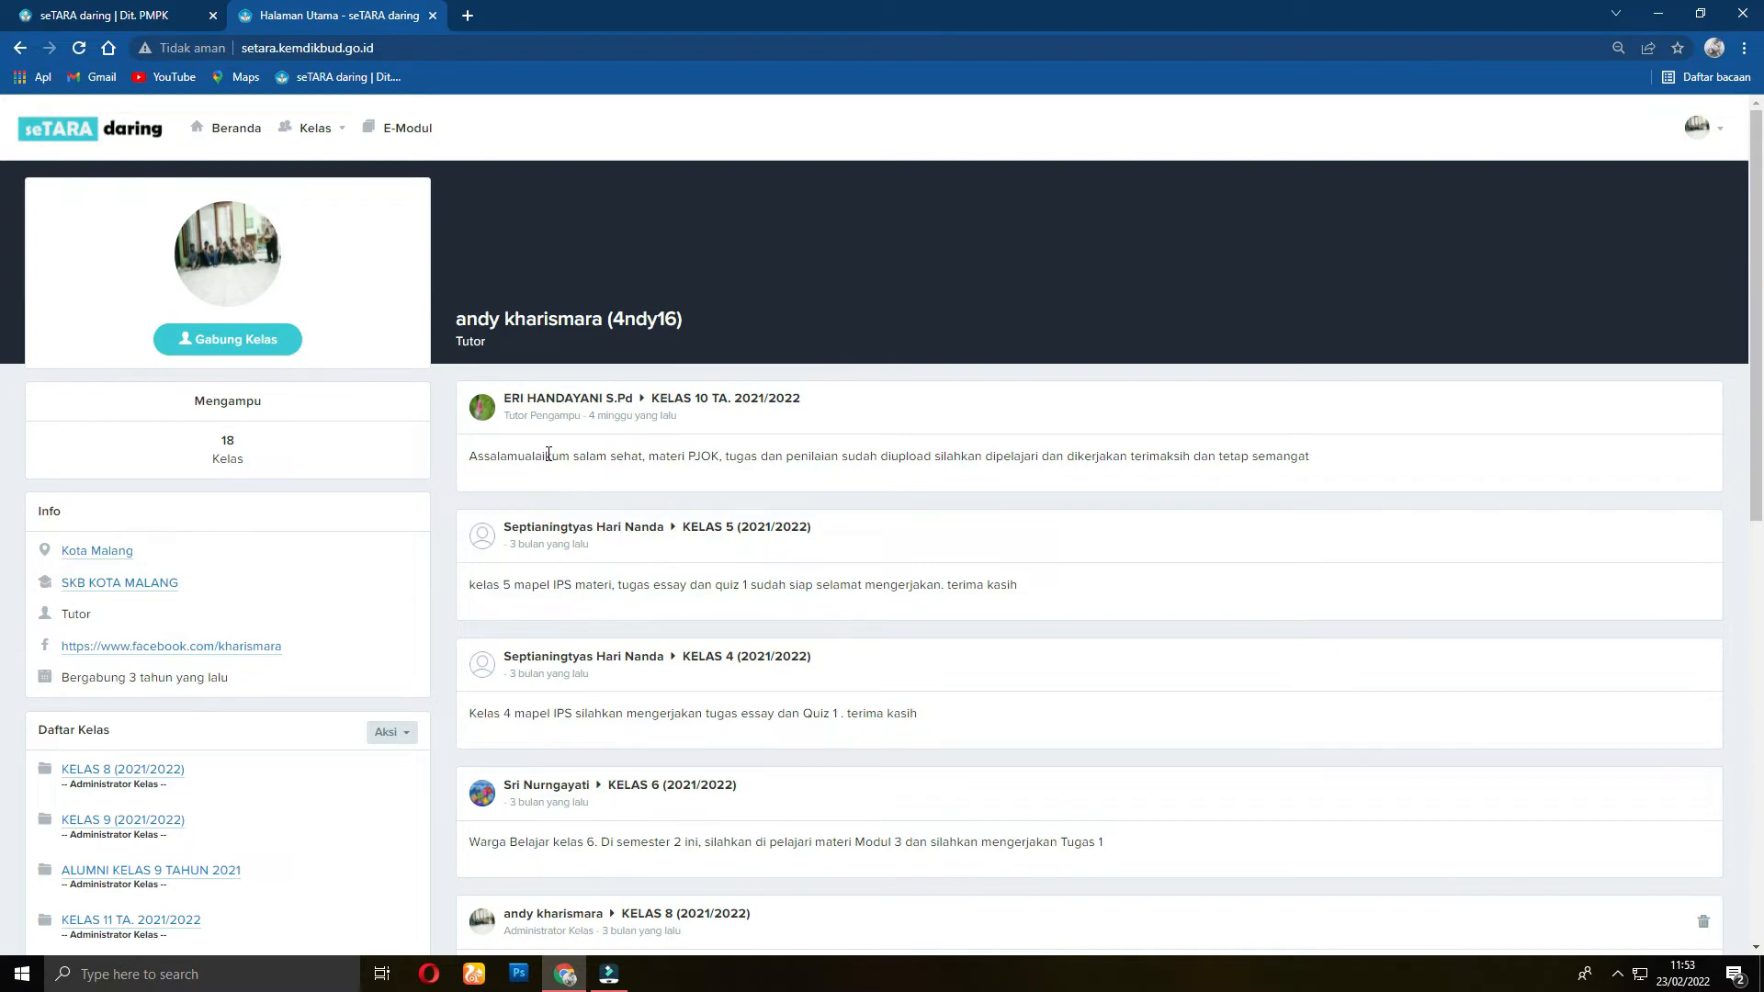
scroll(551, 460, "down", 2)
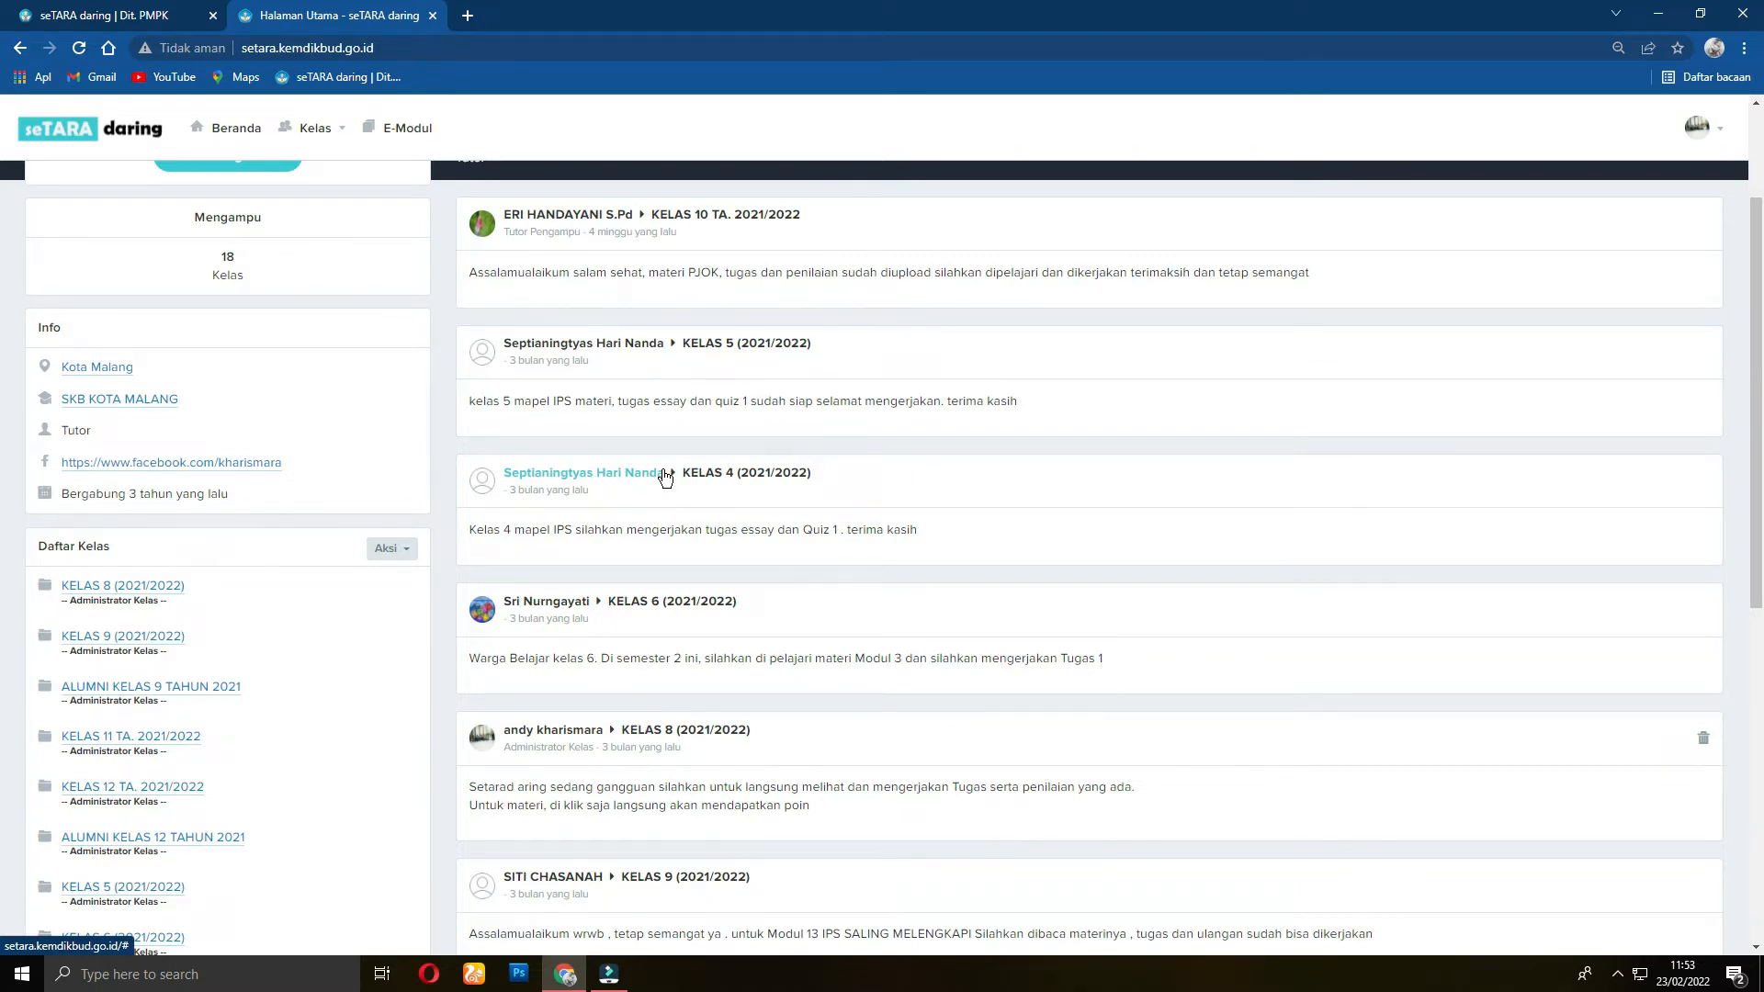
scroll(665, 477, "up", 2)
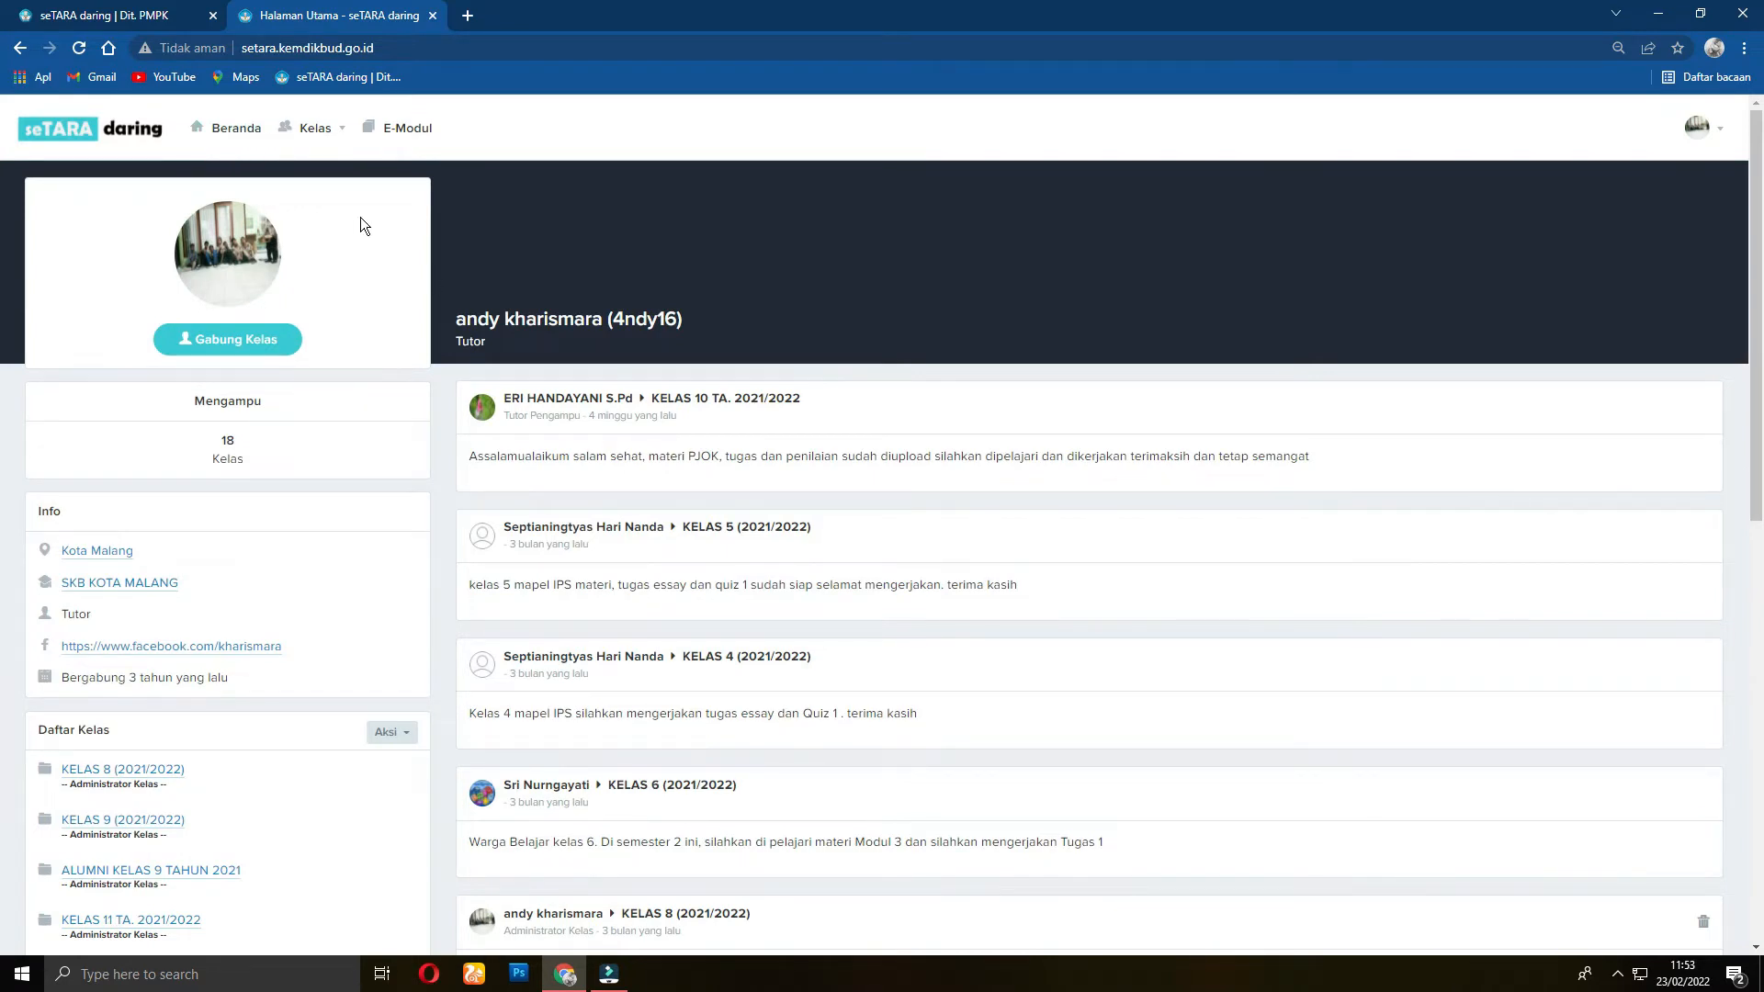
scroll(279, 366, "down", 5)
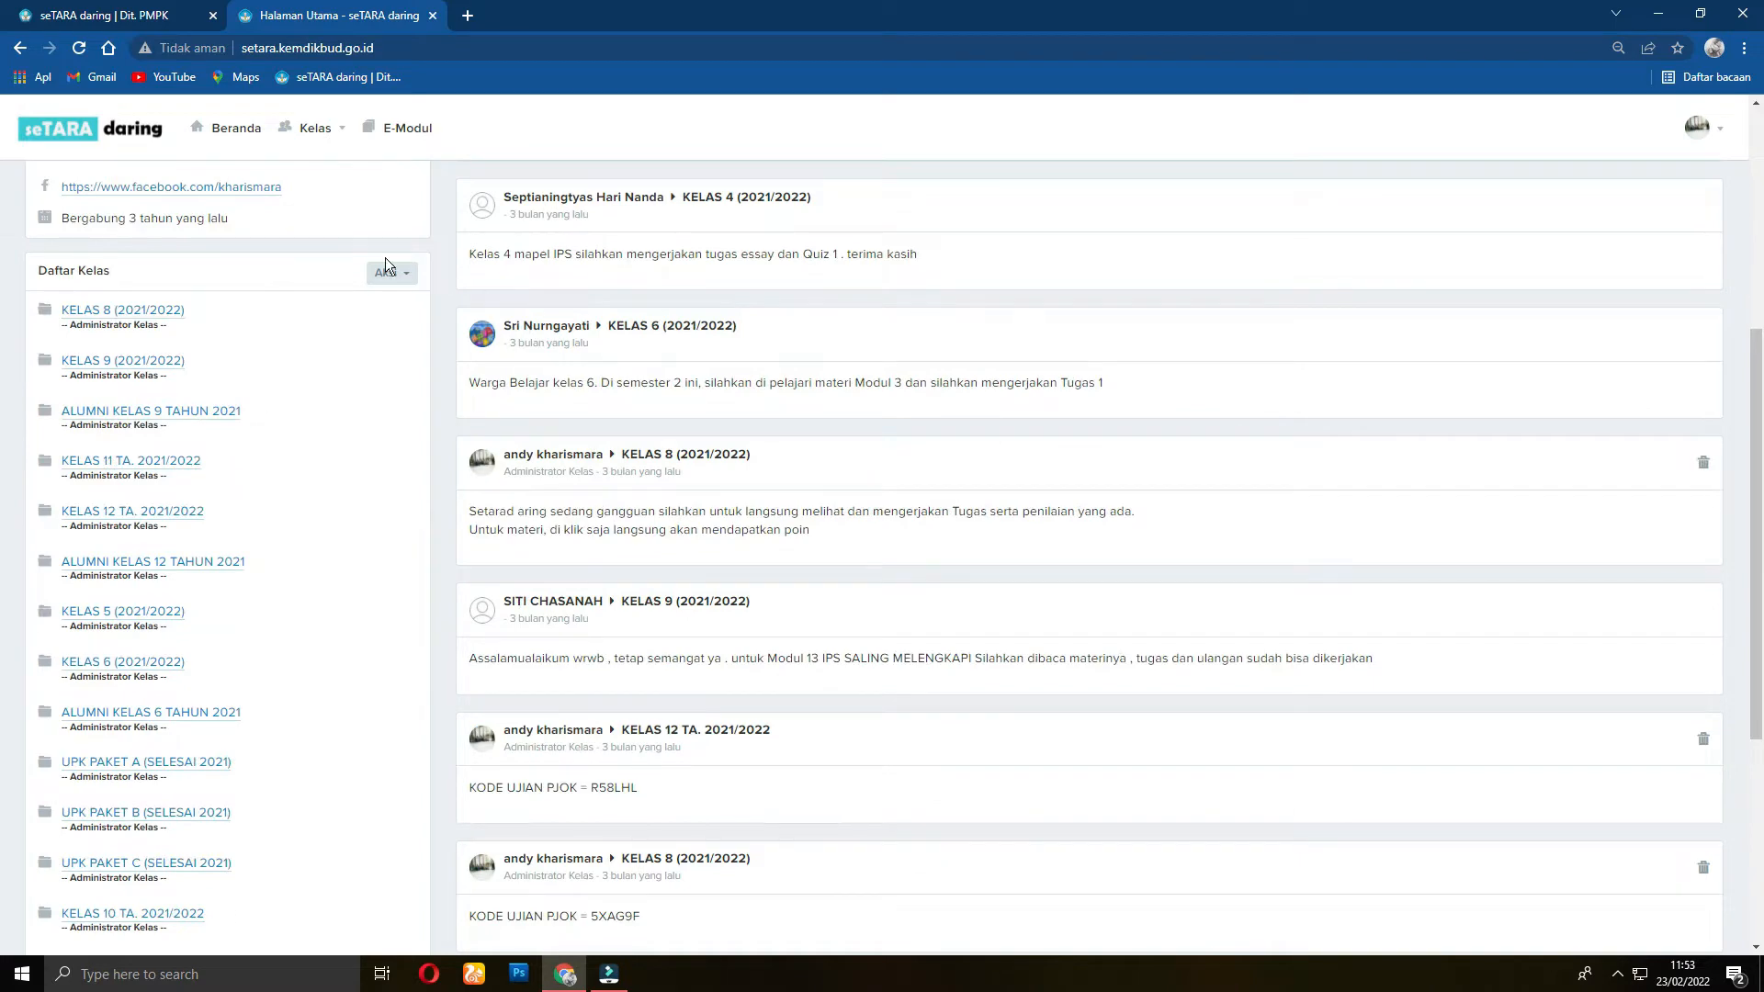
scroll(208, 548, "down", 4)
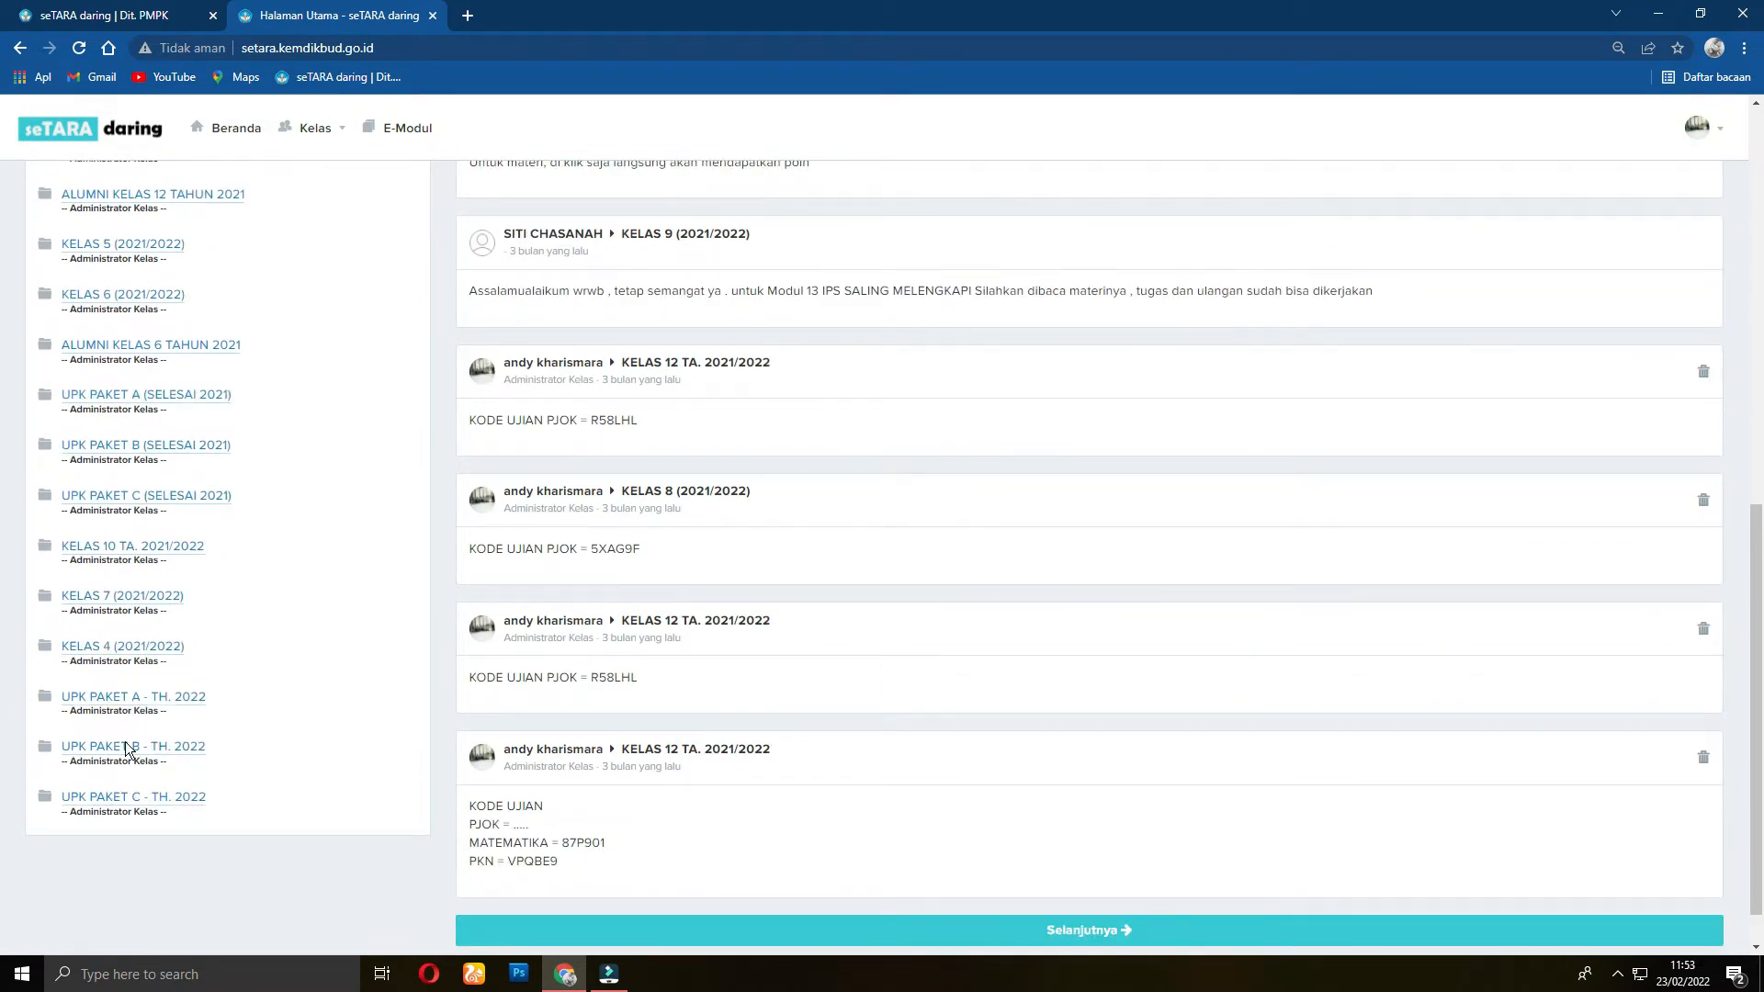
scroll(201, 696, "up", 5)
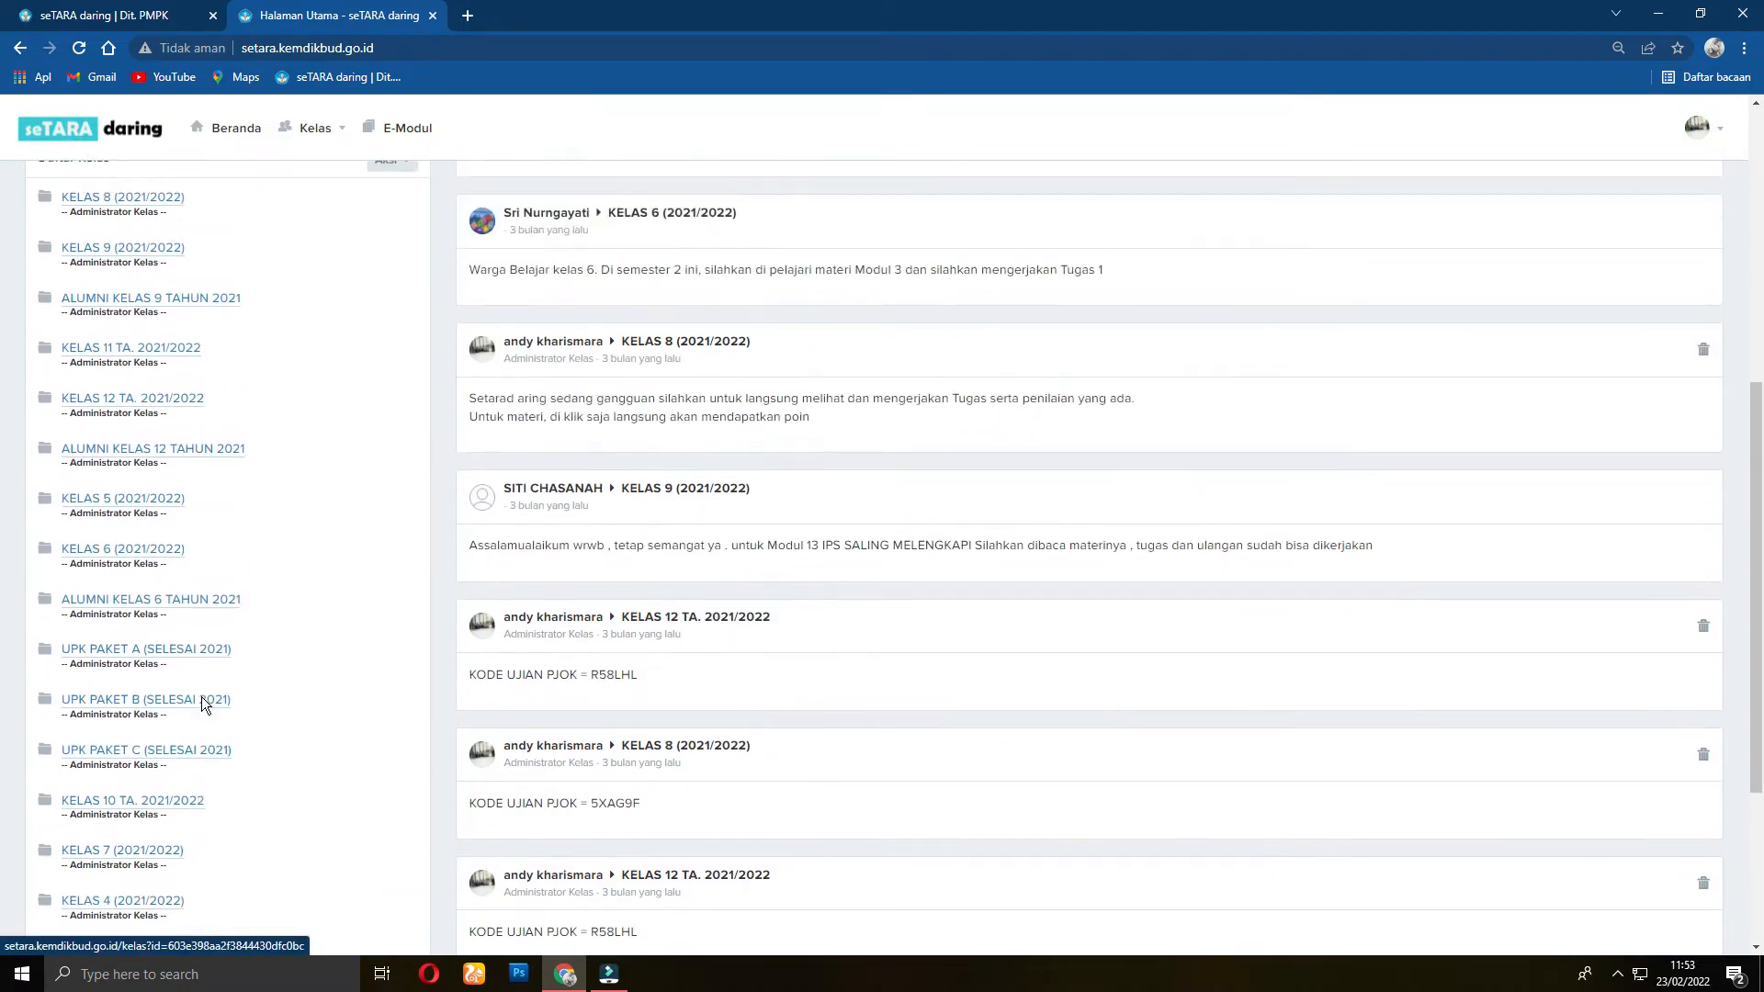
scroll(207, 698, "down", 5)
scroll(207, 698, "down", 1)
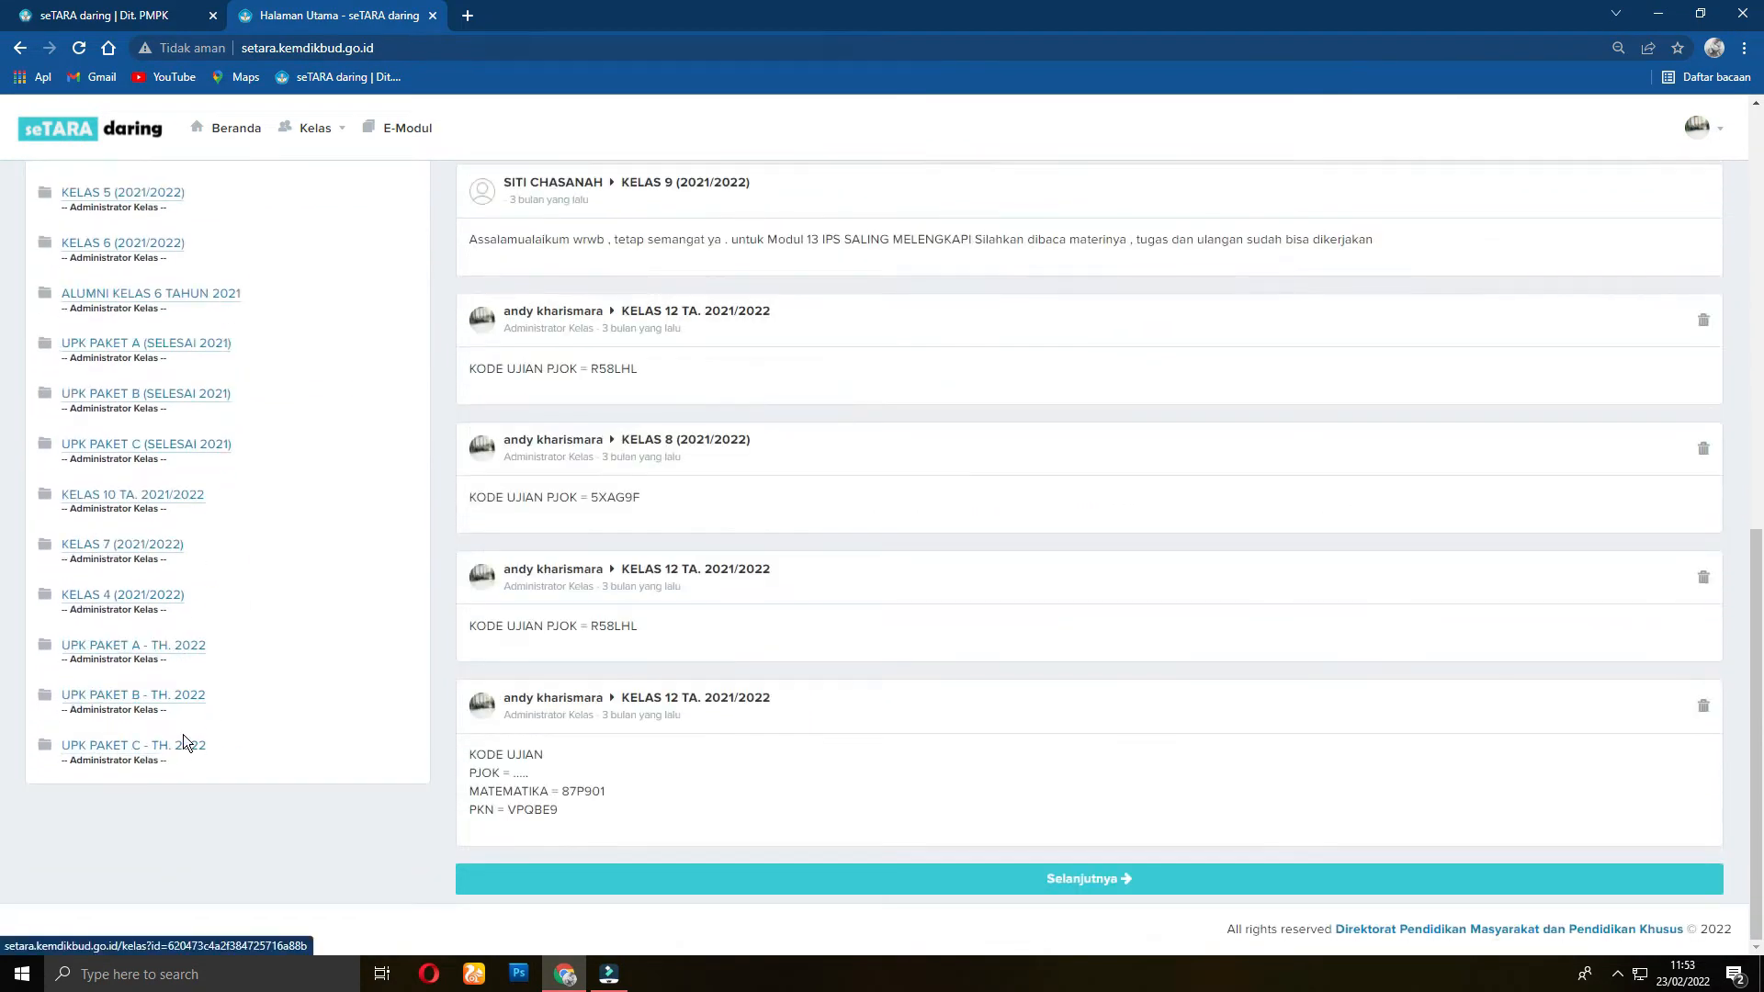
scroll(185, 735, "up", 9)
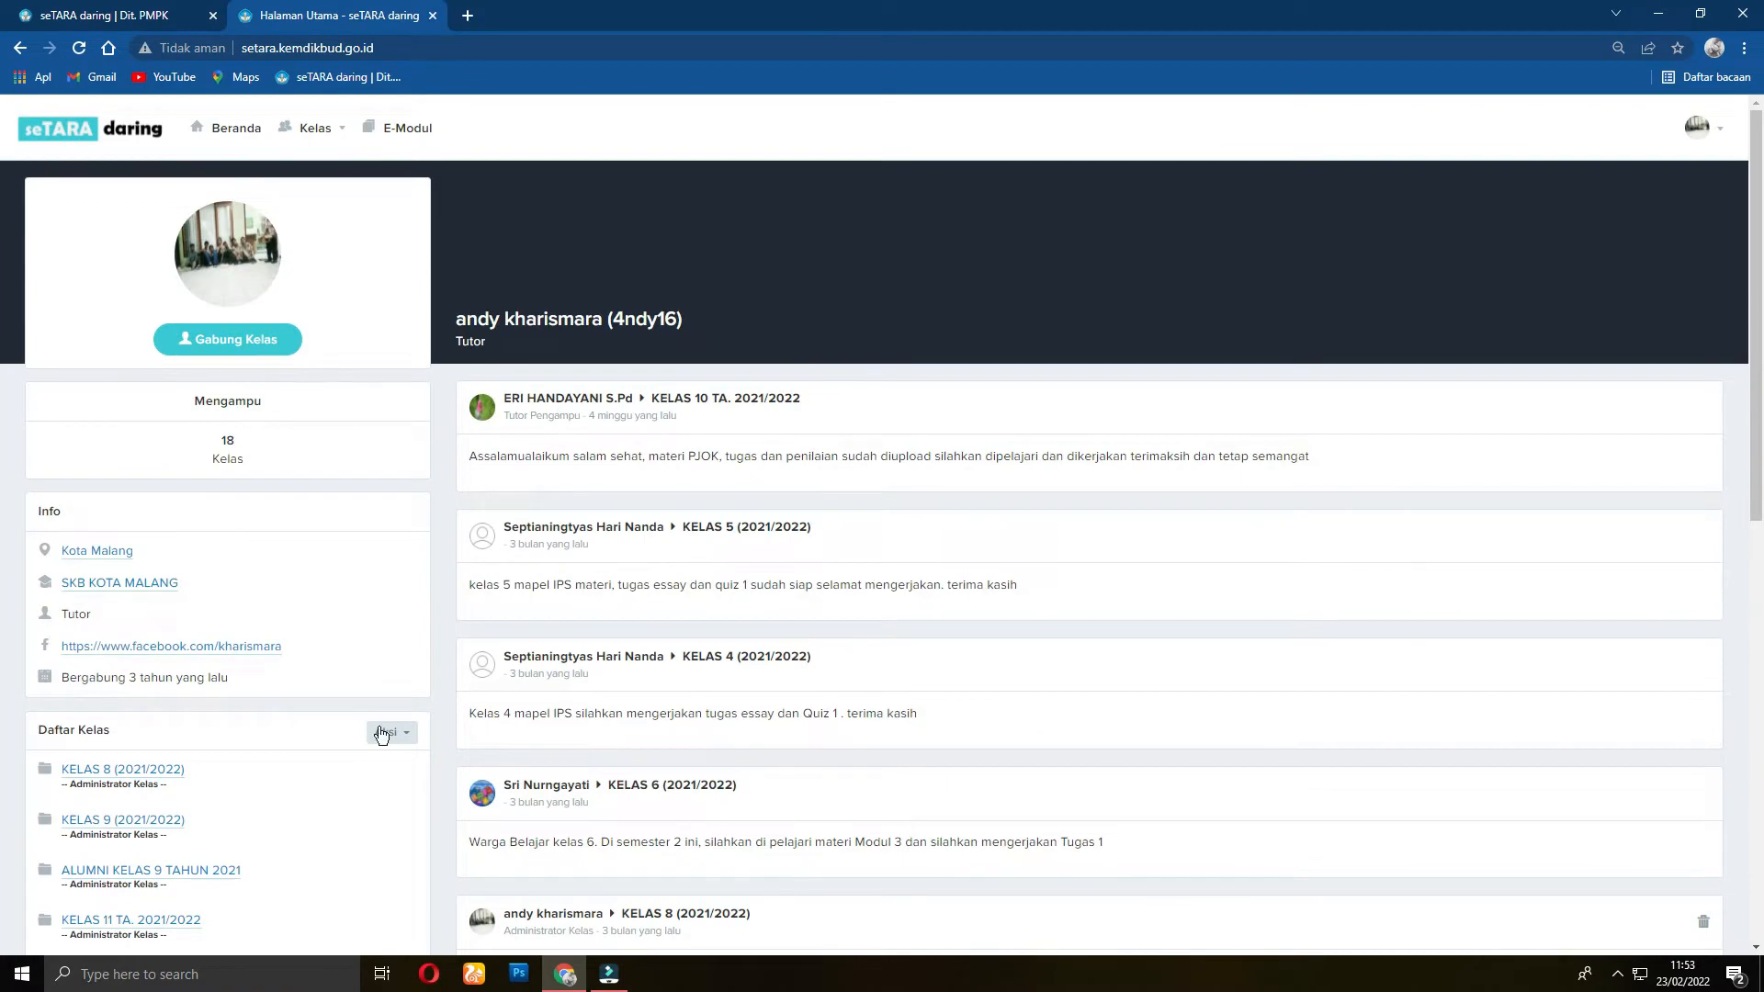
scroll(267, 588, "down", 3)
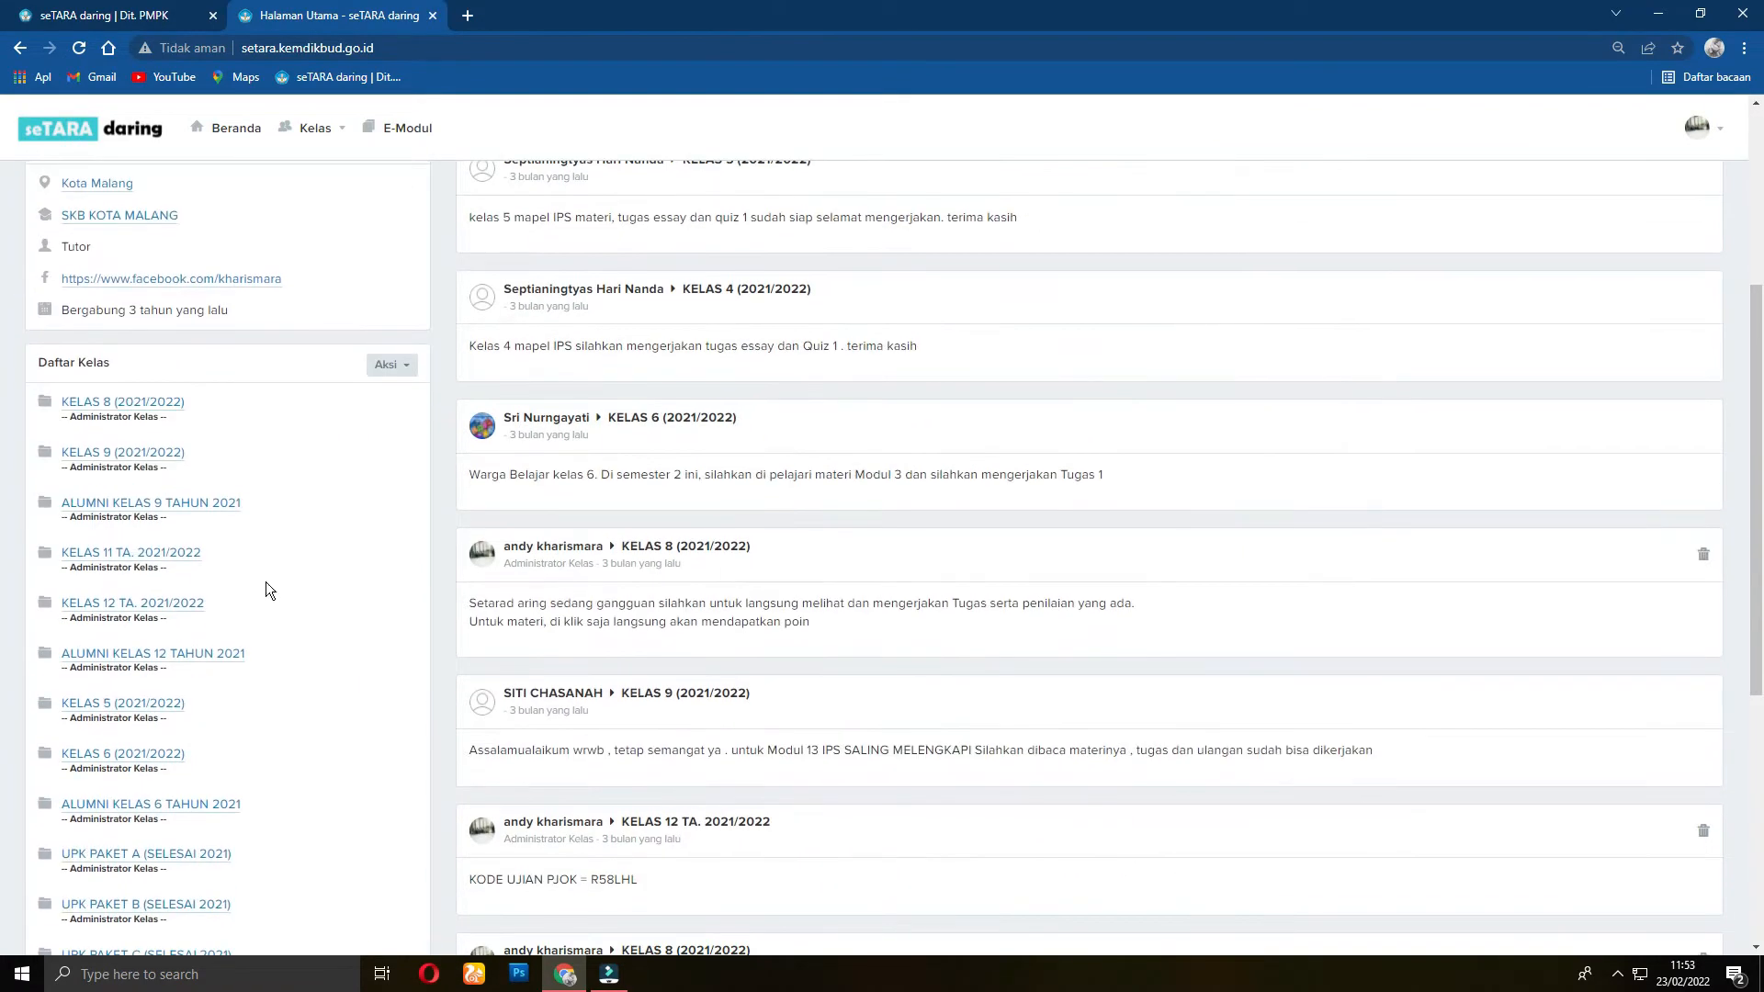
Step: Open the KELAS 8 (2021/2022) member list filtered to Tutor (Pengampu Mata Pelajaran)
left_click(145, 413)
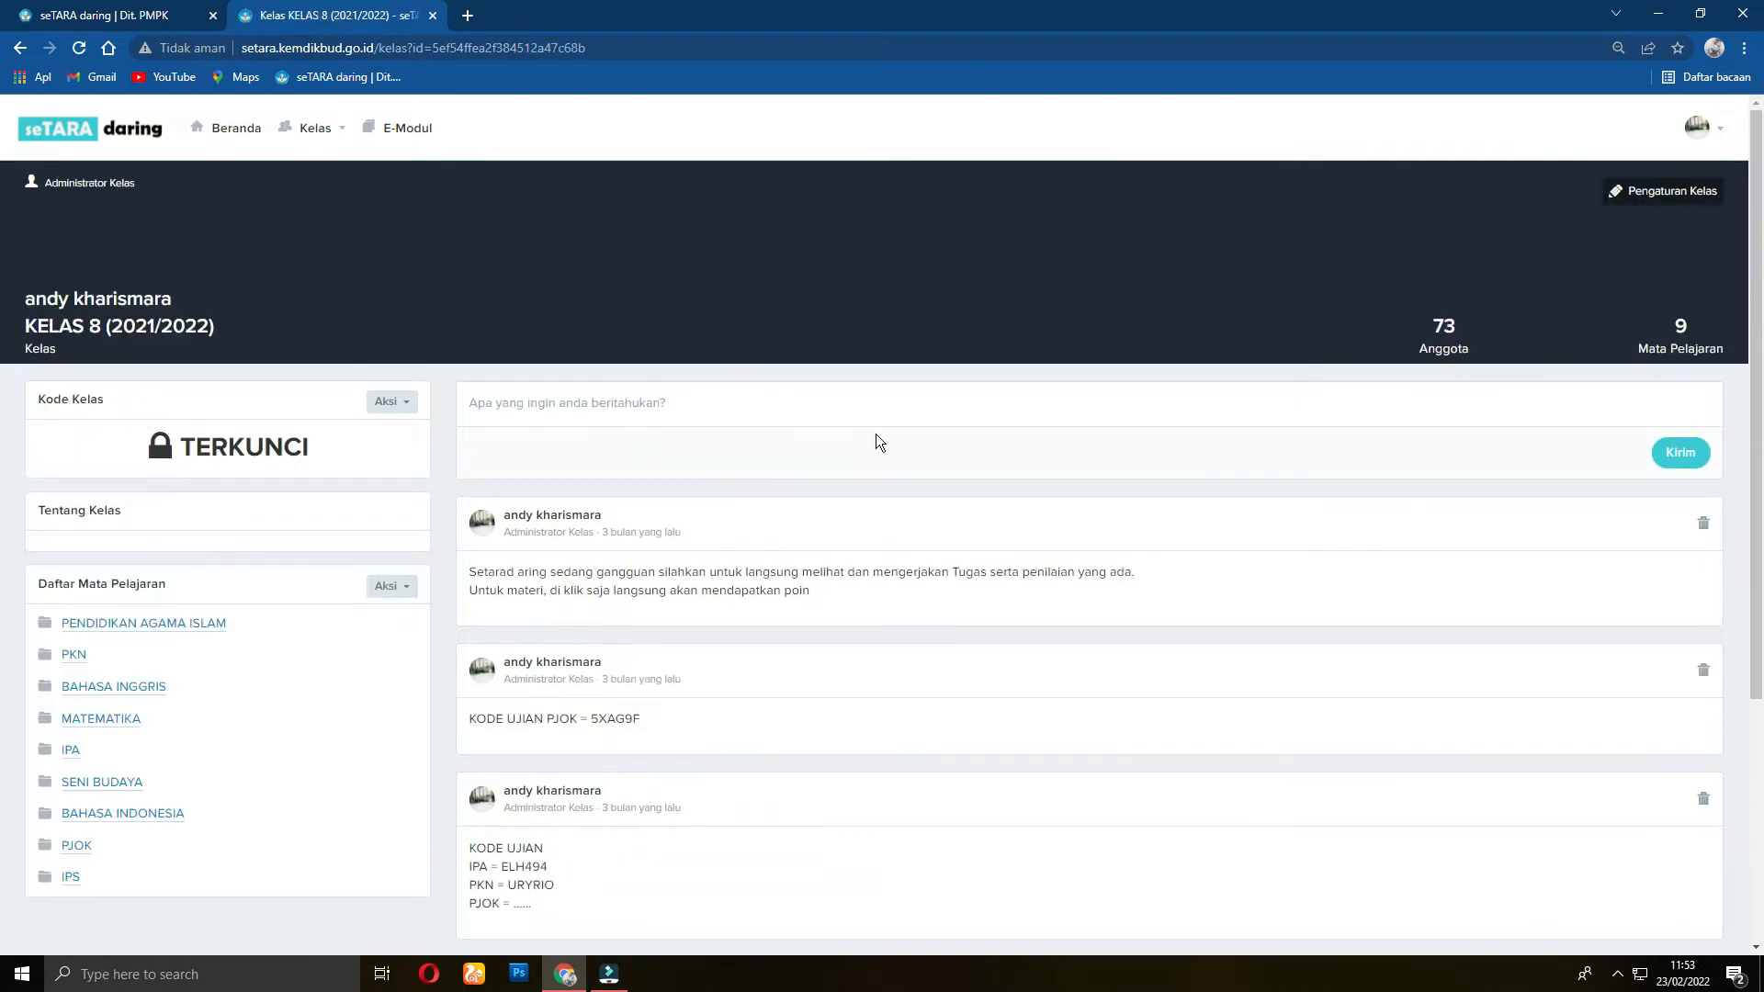
left_click(1440, 354)
left_click(1445, 374)
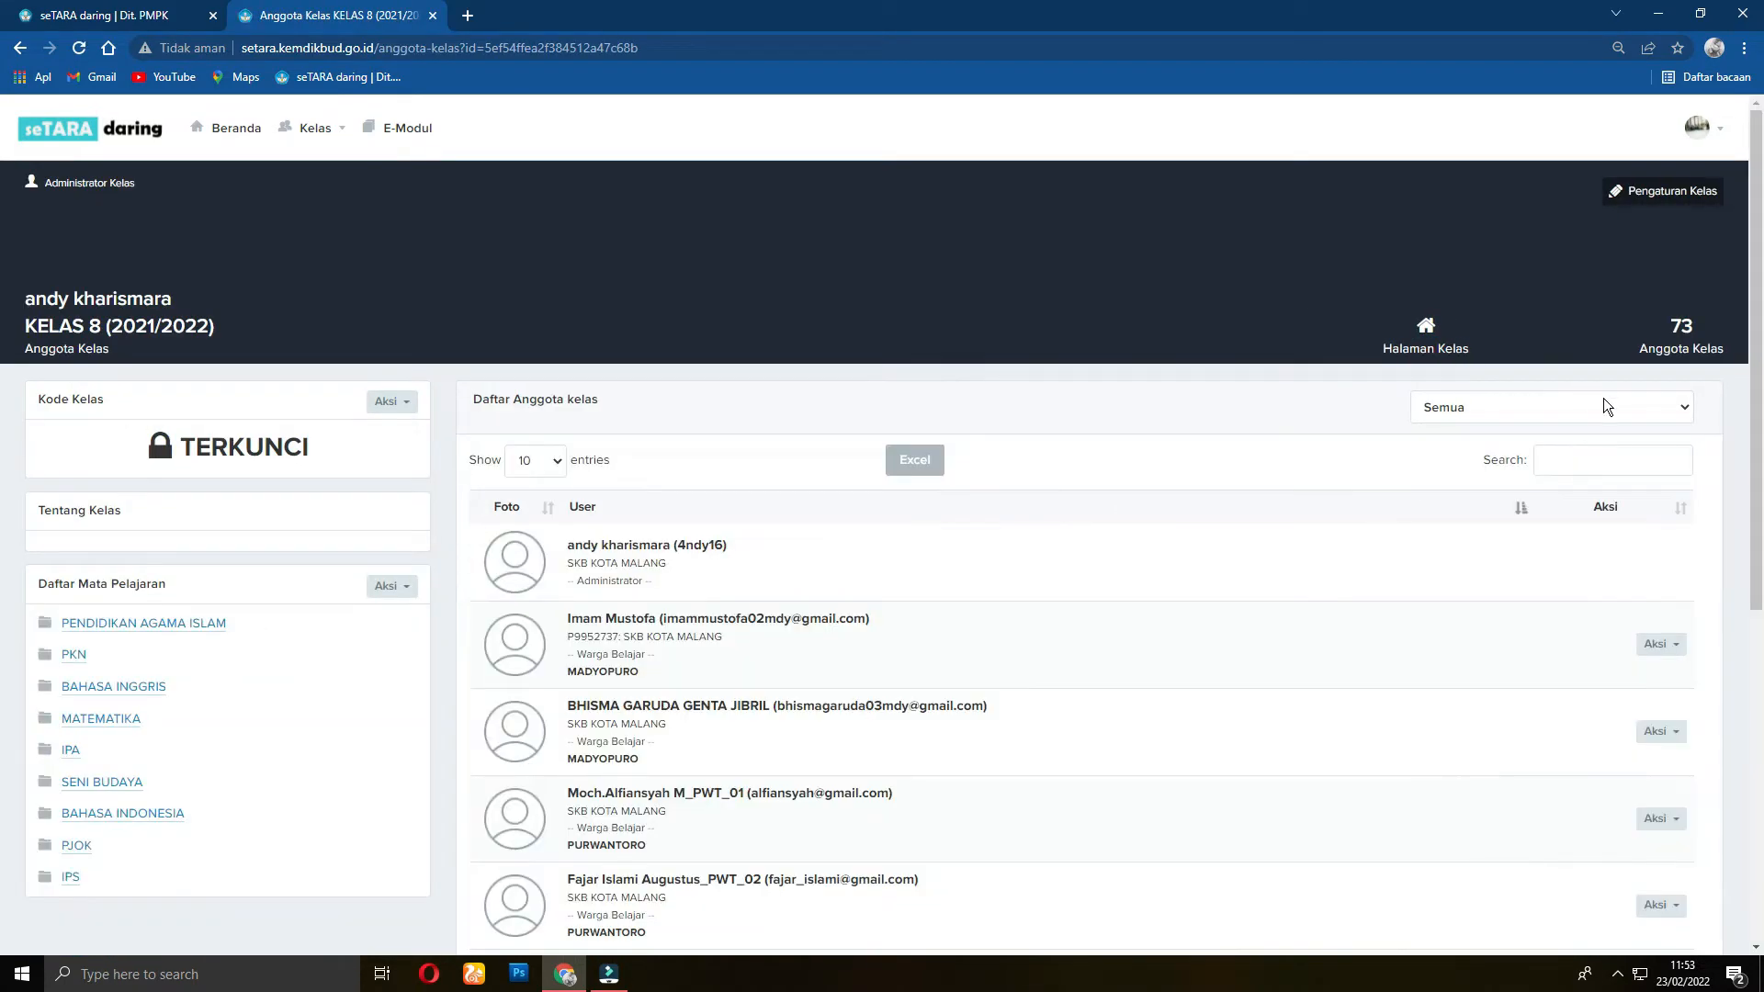
left_click(1658, 410)
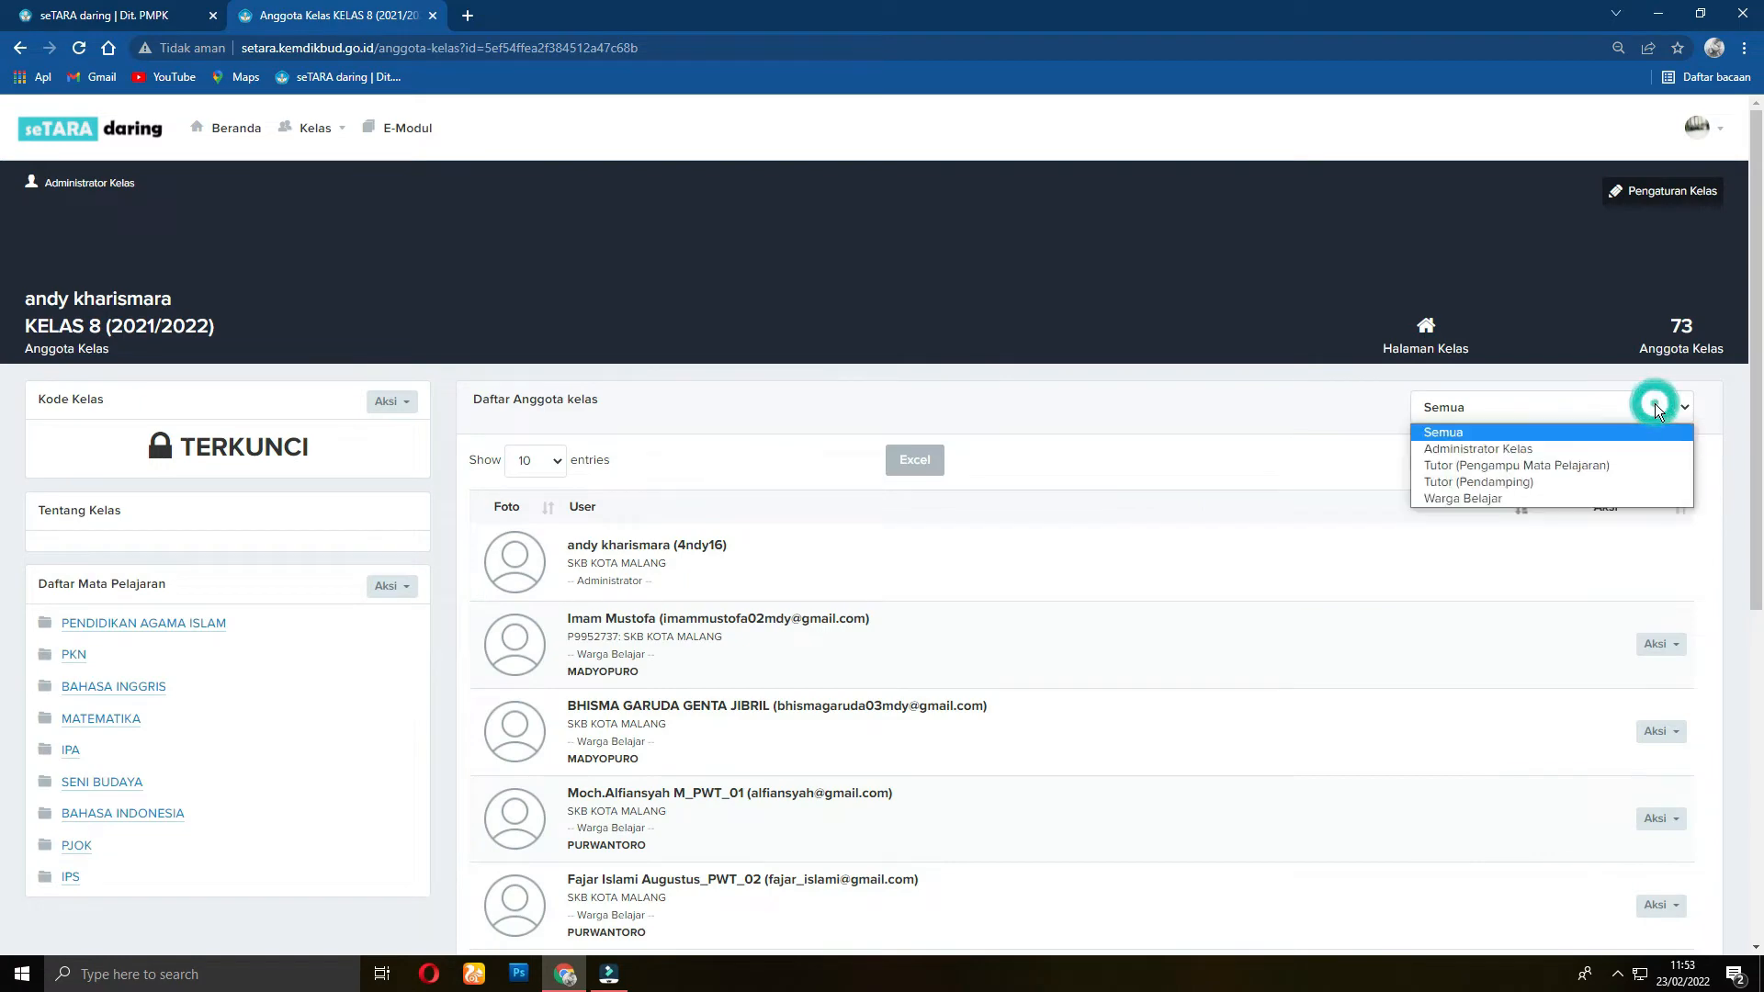
left_click(1564, 466)
scroll(1029, 581, "down", 4)
scroll(1029, 582, "up", 2)
scroll(1029, 581, "up", 2)
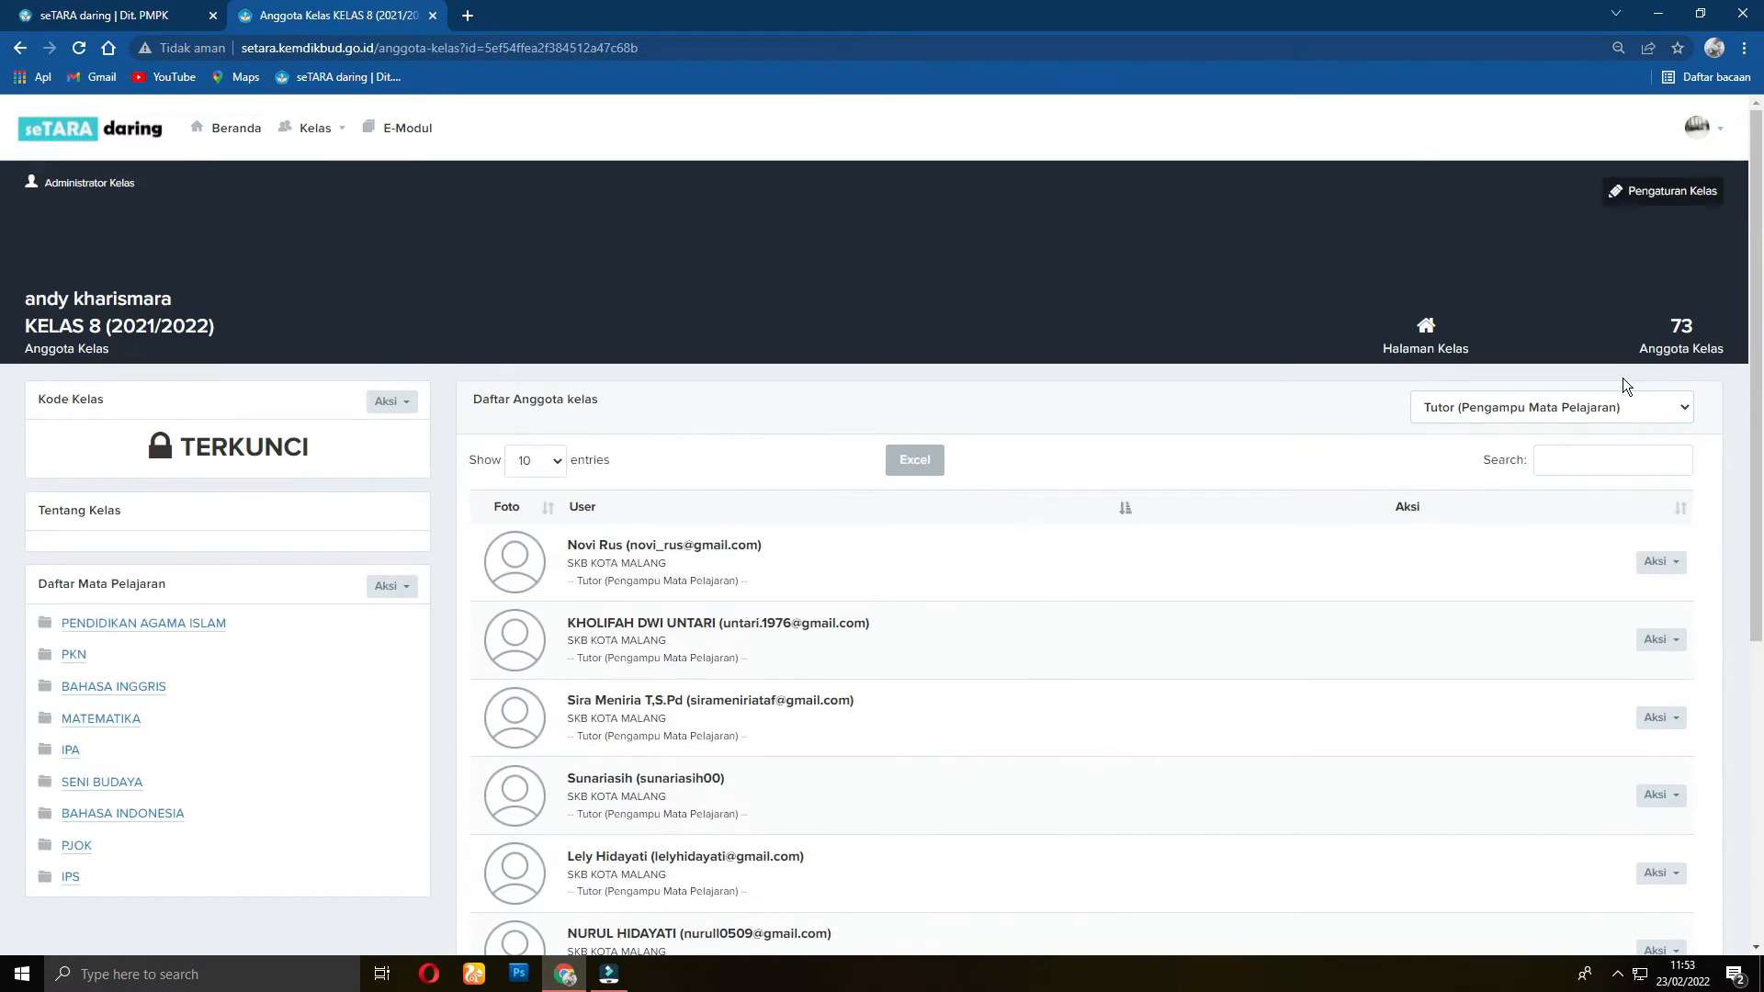
Step: Switch the member filter to Tutor (Pendamping) and look through those tutors
left_click(1678, 407)
left_click(1552, 485)
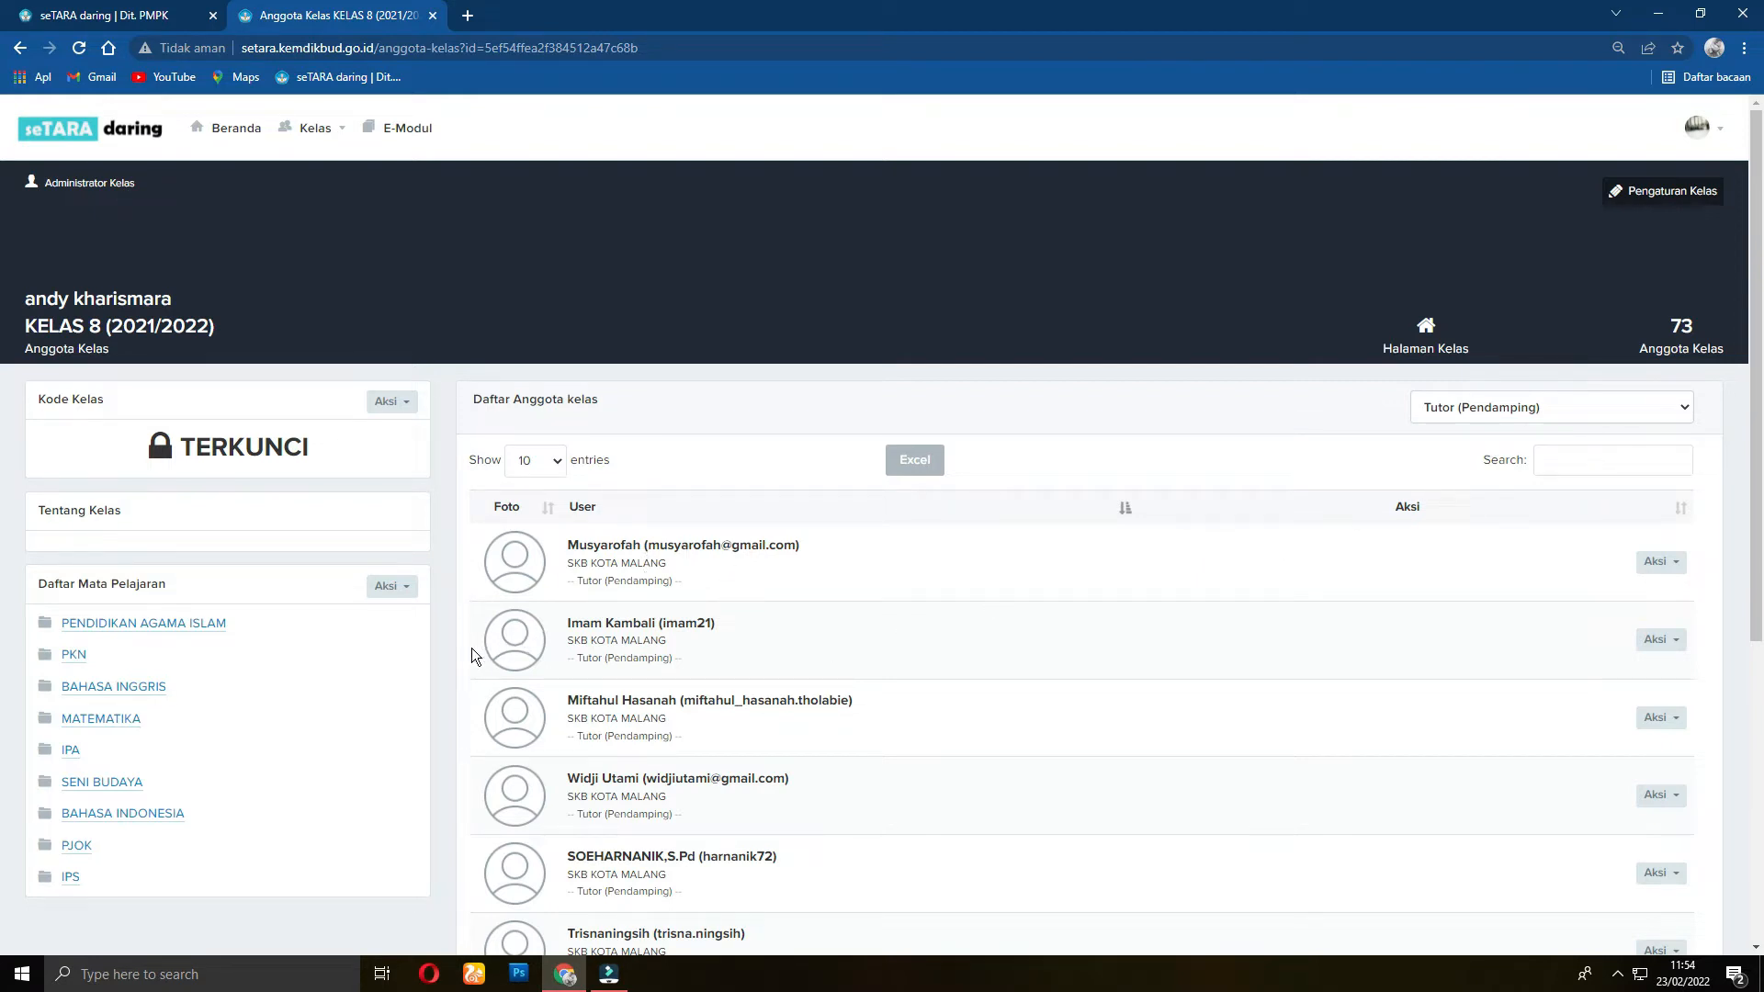
scroll(458, 649, "down", 4)
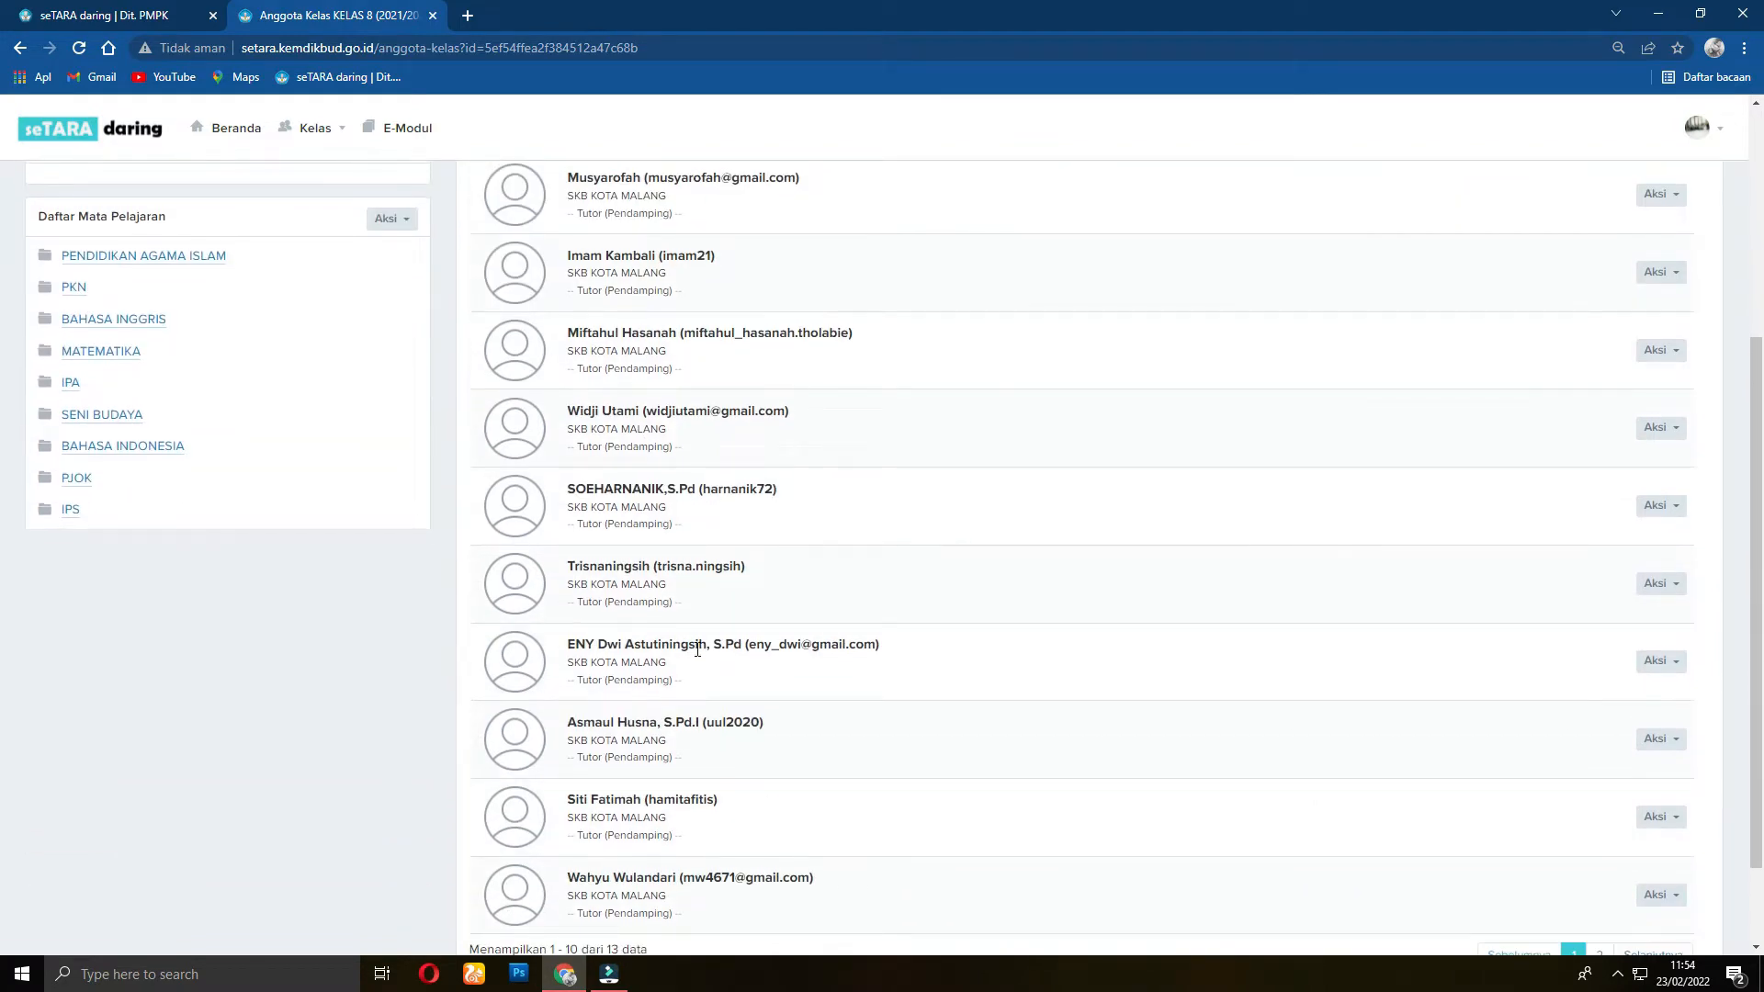
scroll(705, 649, "up", 3)
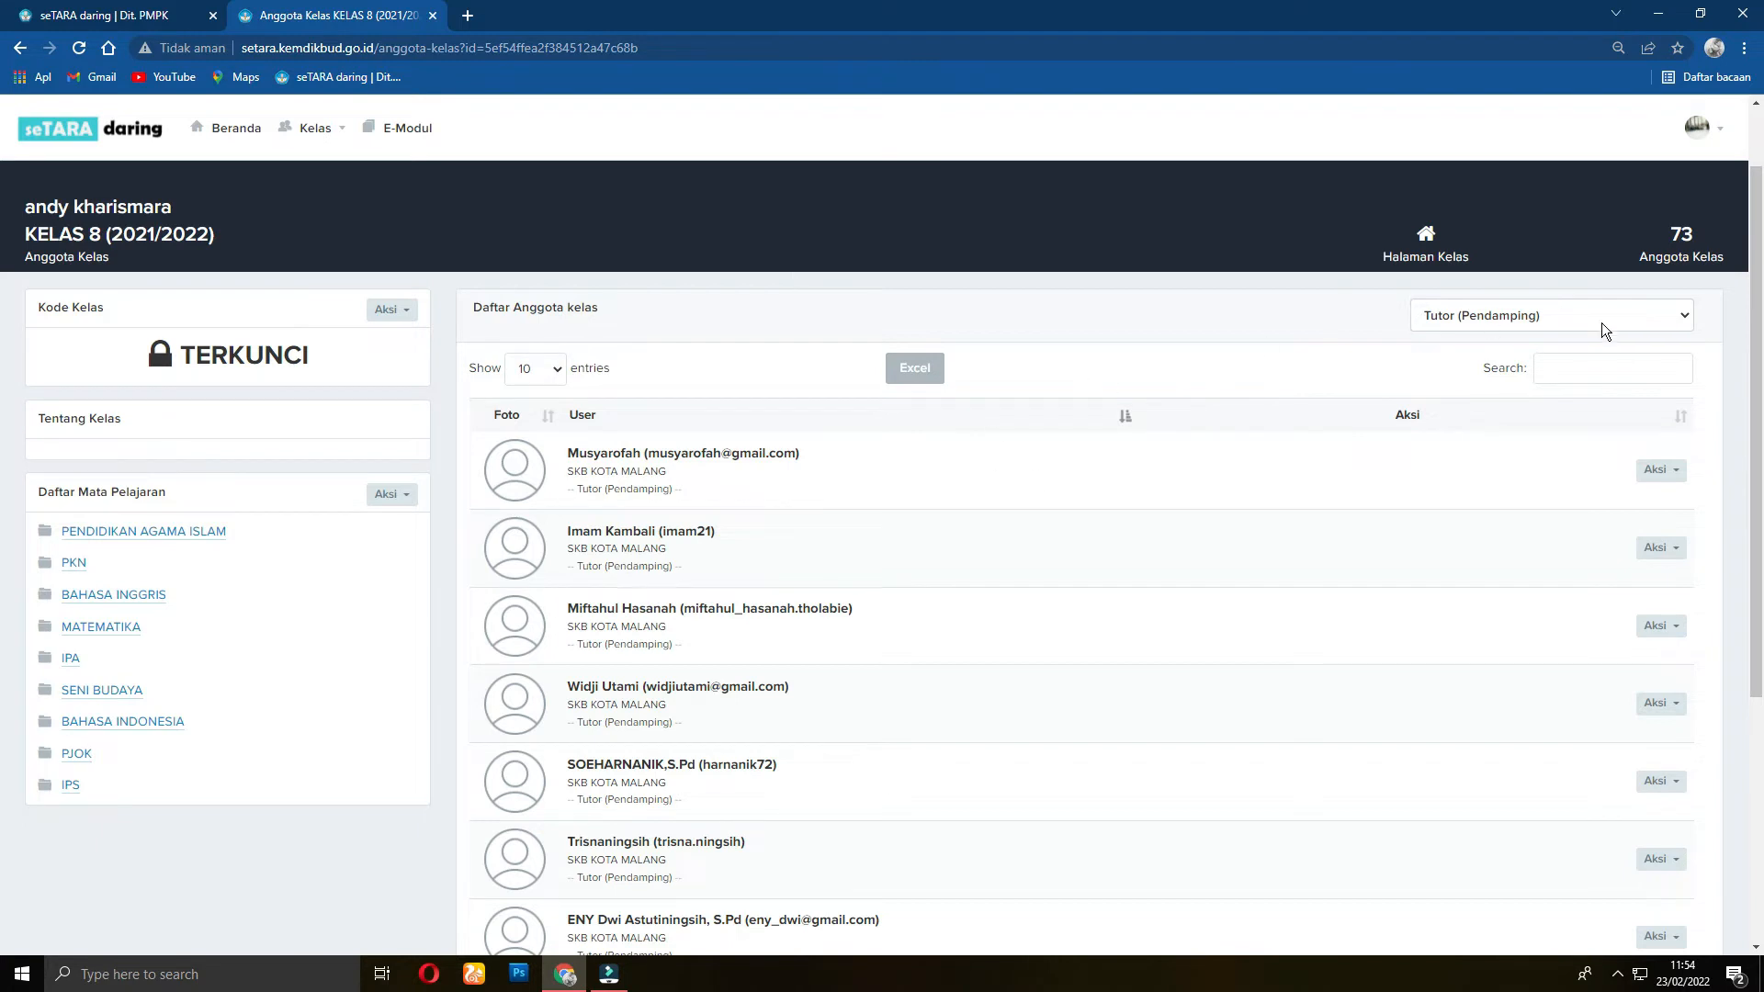
Step: Filter back to Tutor (Pengampu Mata Pelajaran), browse the 11 tutors, and return home
left_click(1679, 316)
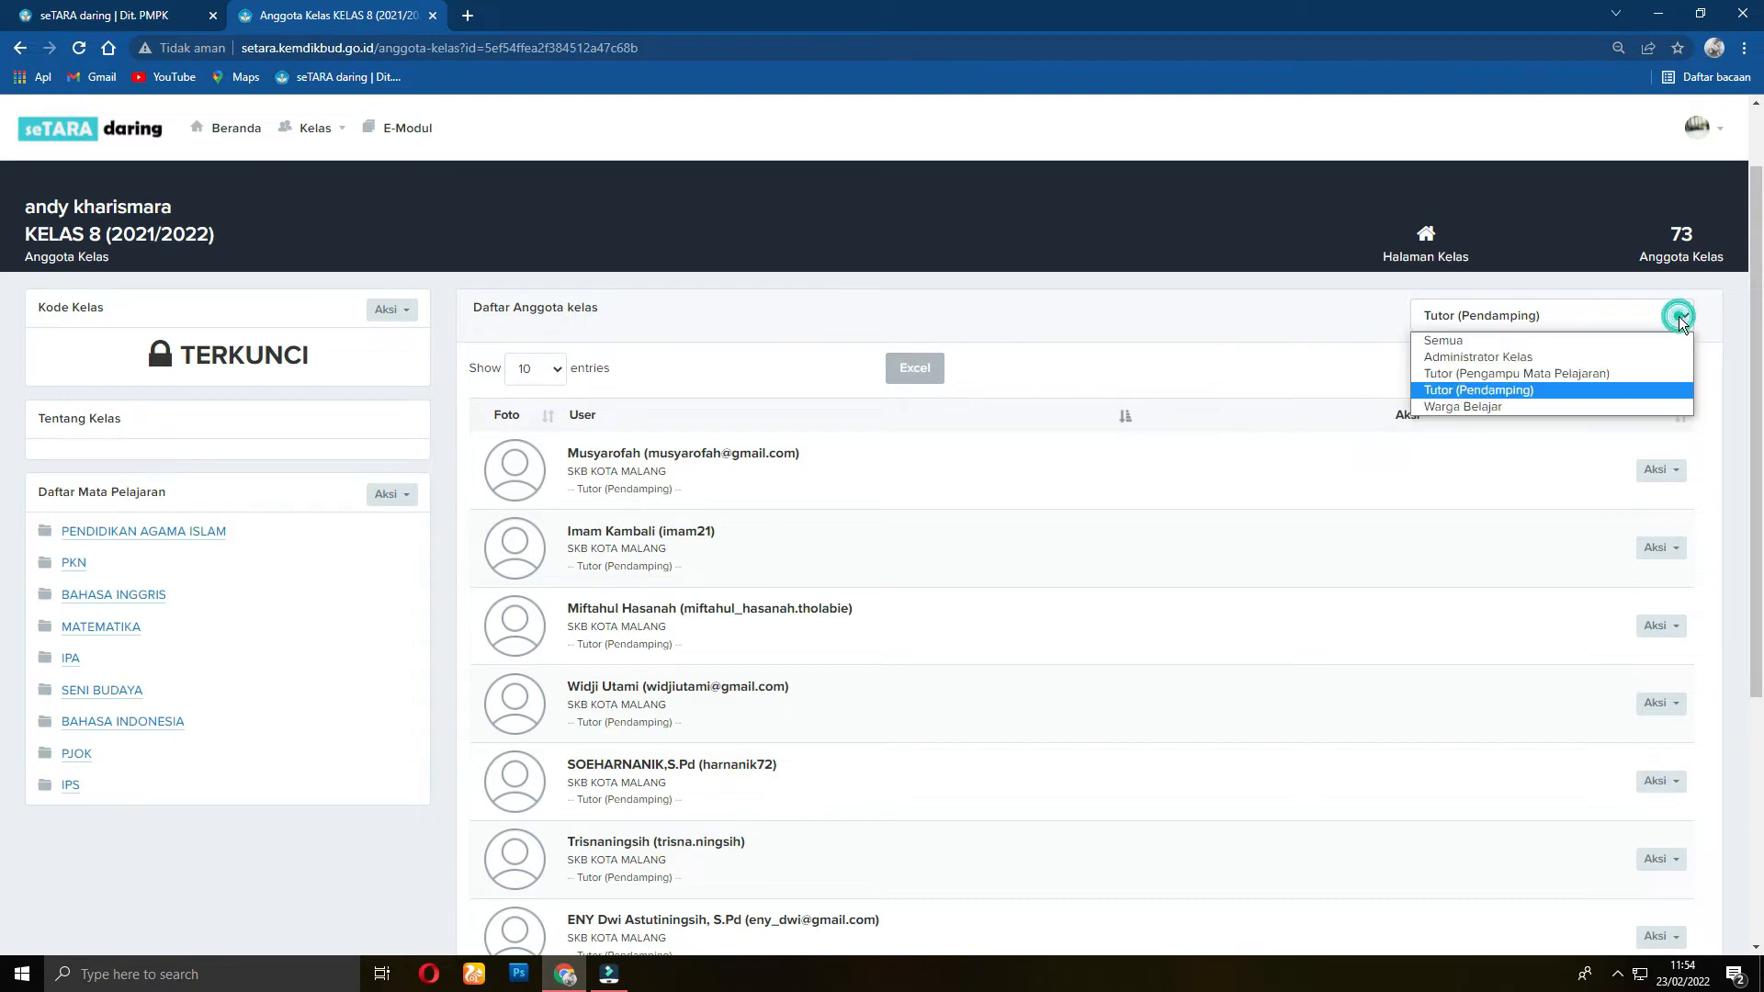
left_click(1534, 370)
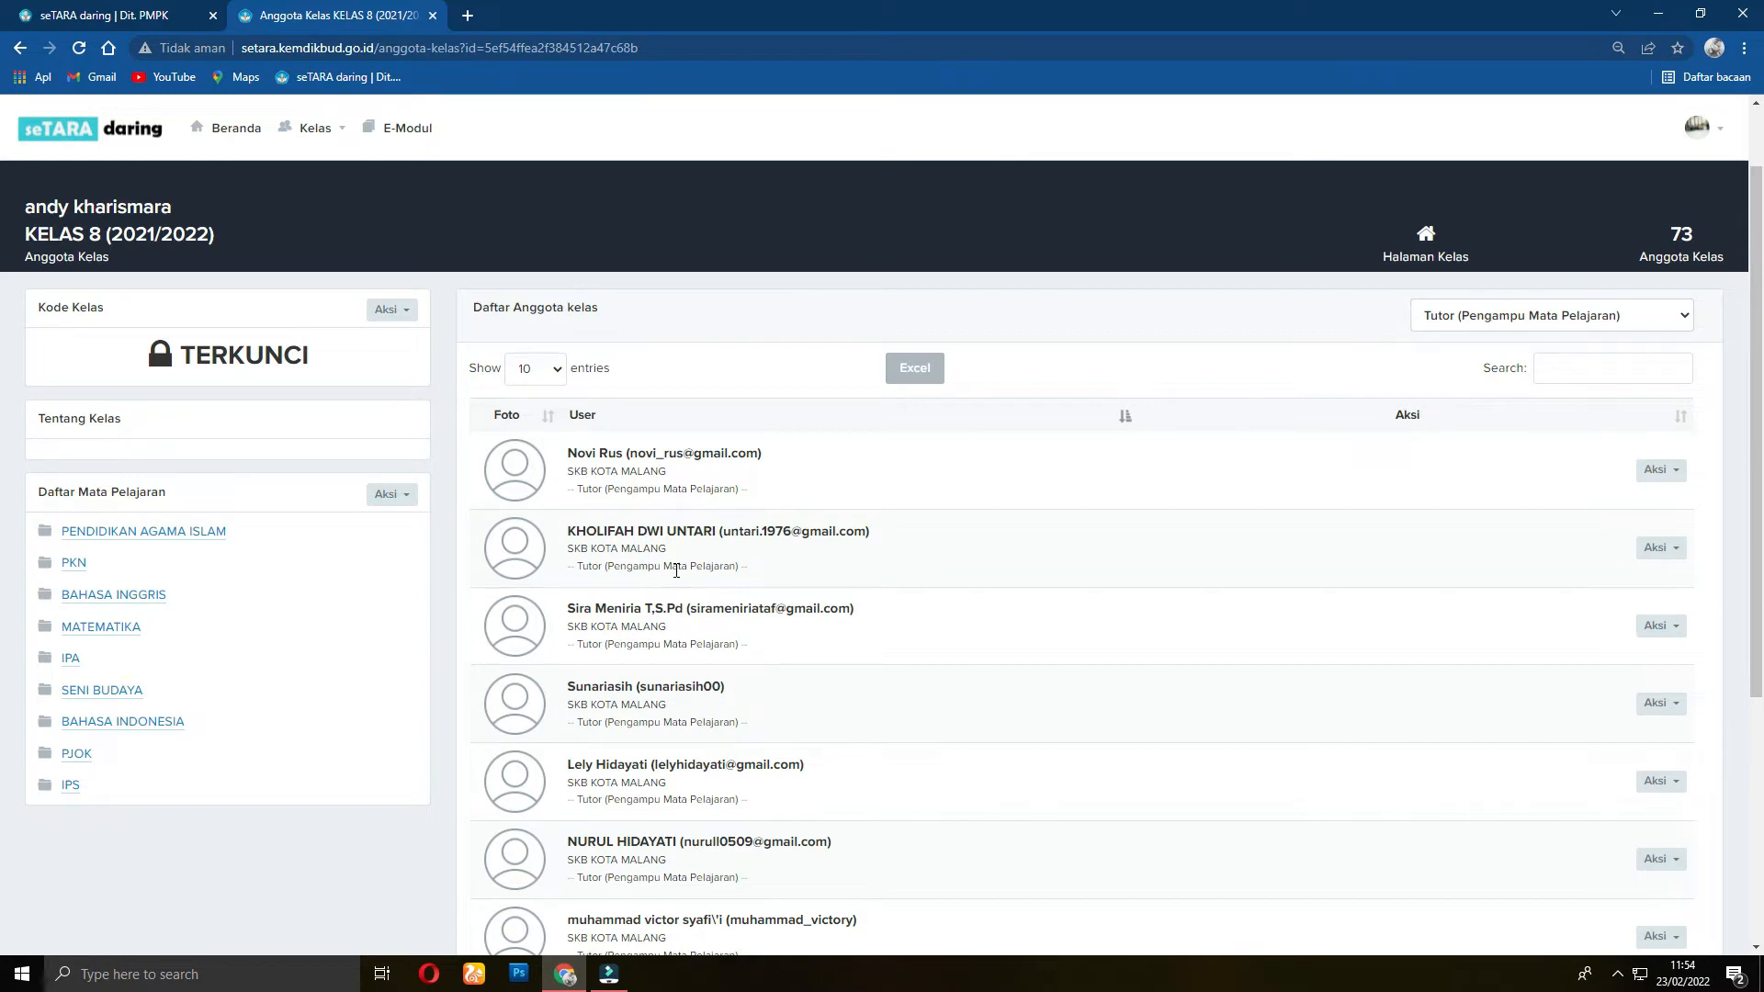
scroll(881, 589, "down", 3)
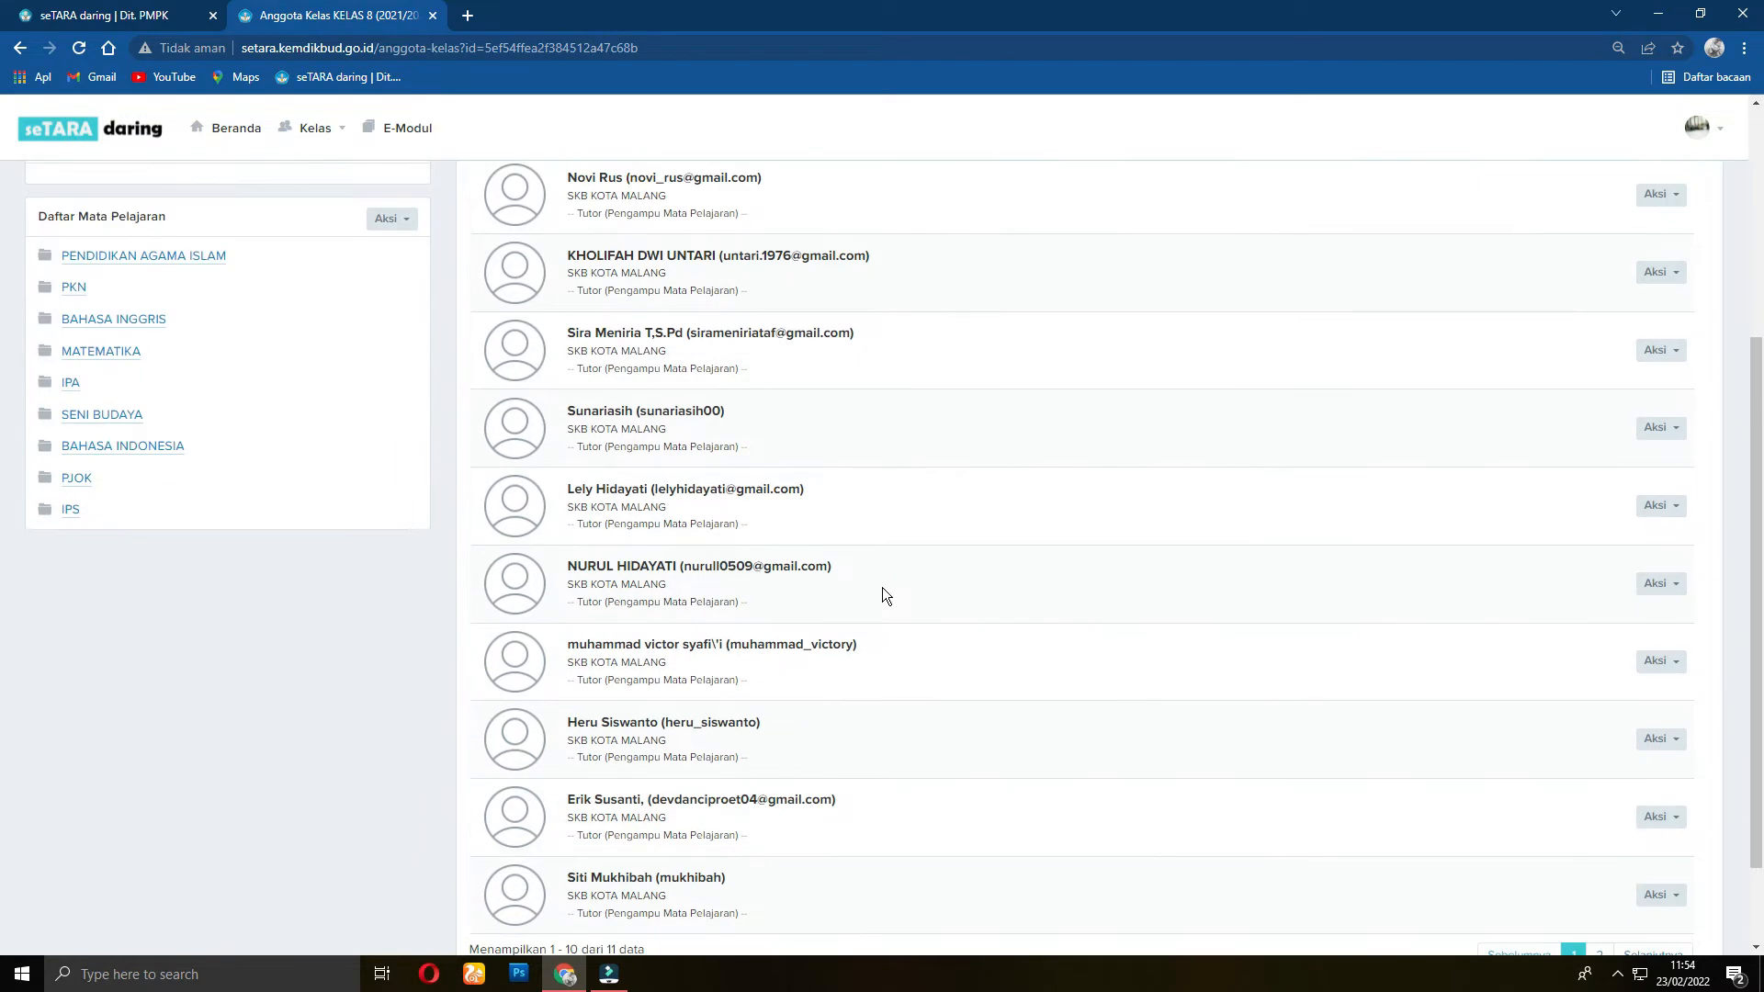
scroll(549, 545, "up", 4)
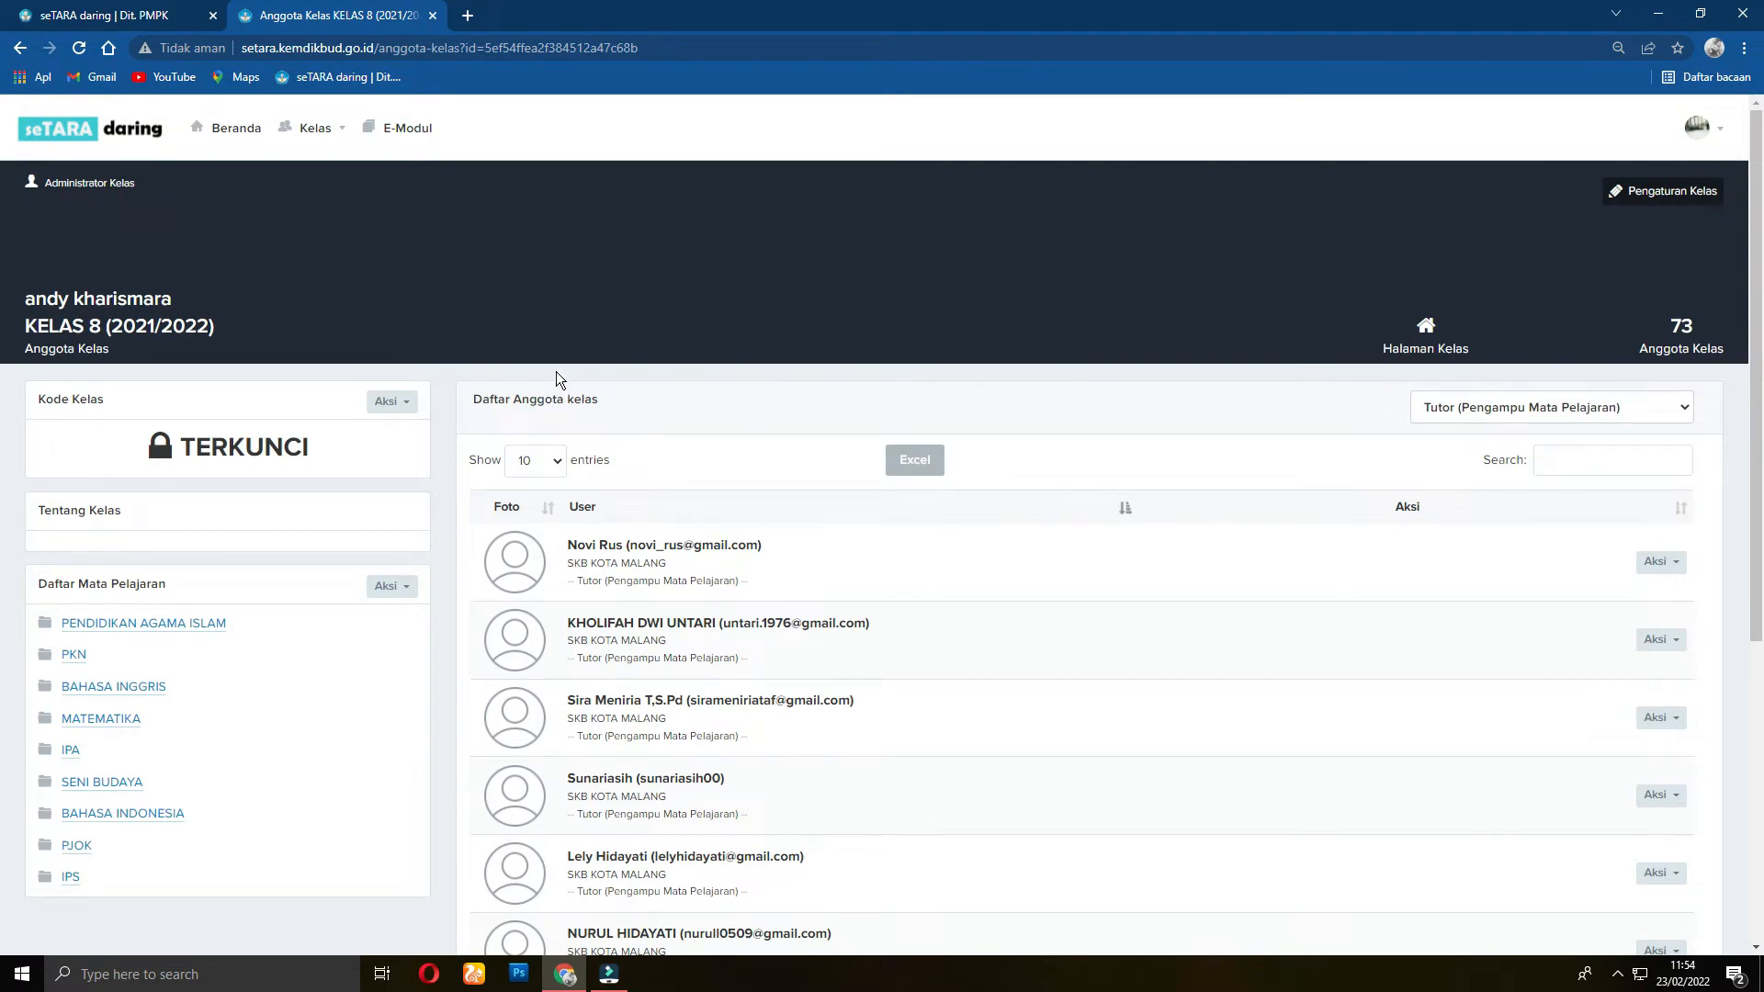
left_click(237, 129)
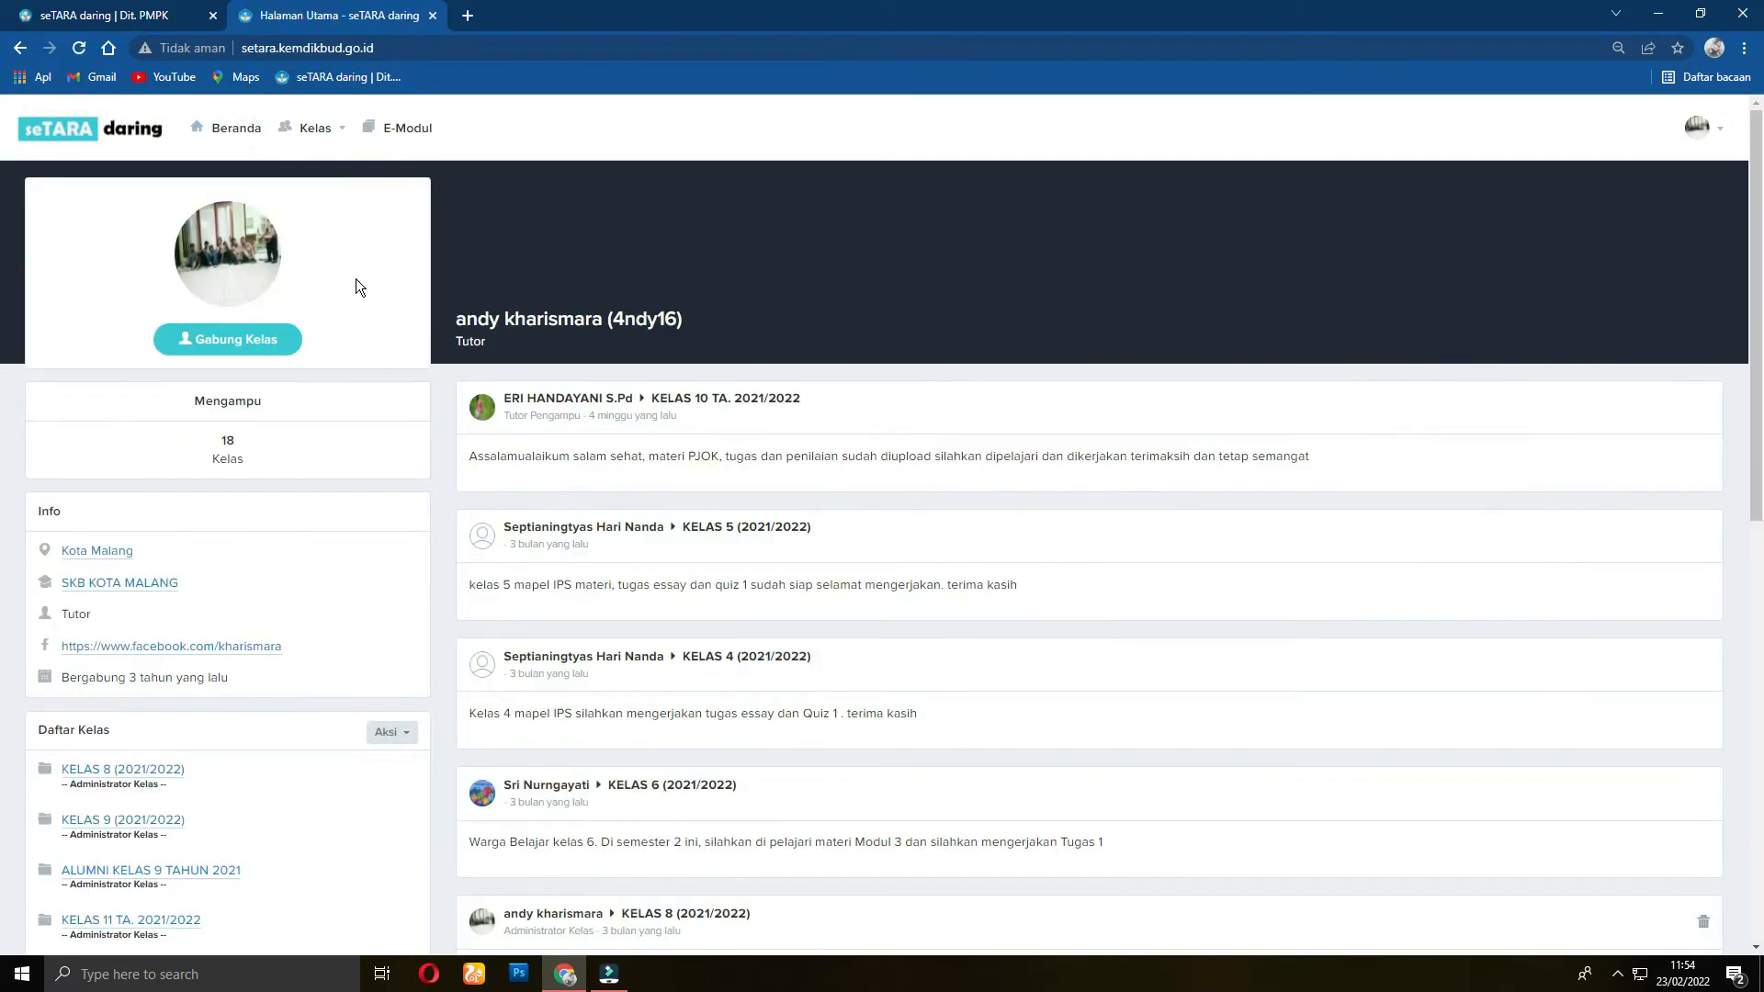
Step: Add a new class named 'ex UPK PAKET C' via Tambah Kelas and confirm it
scroll(402, 385, "down", 5)
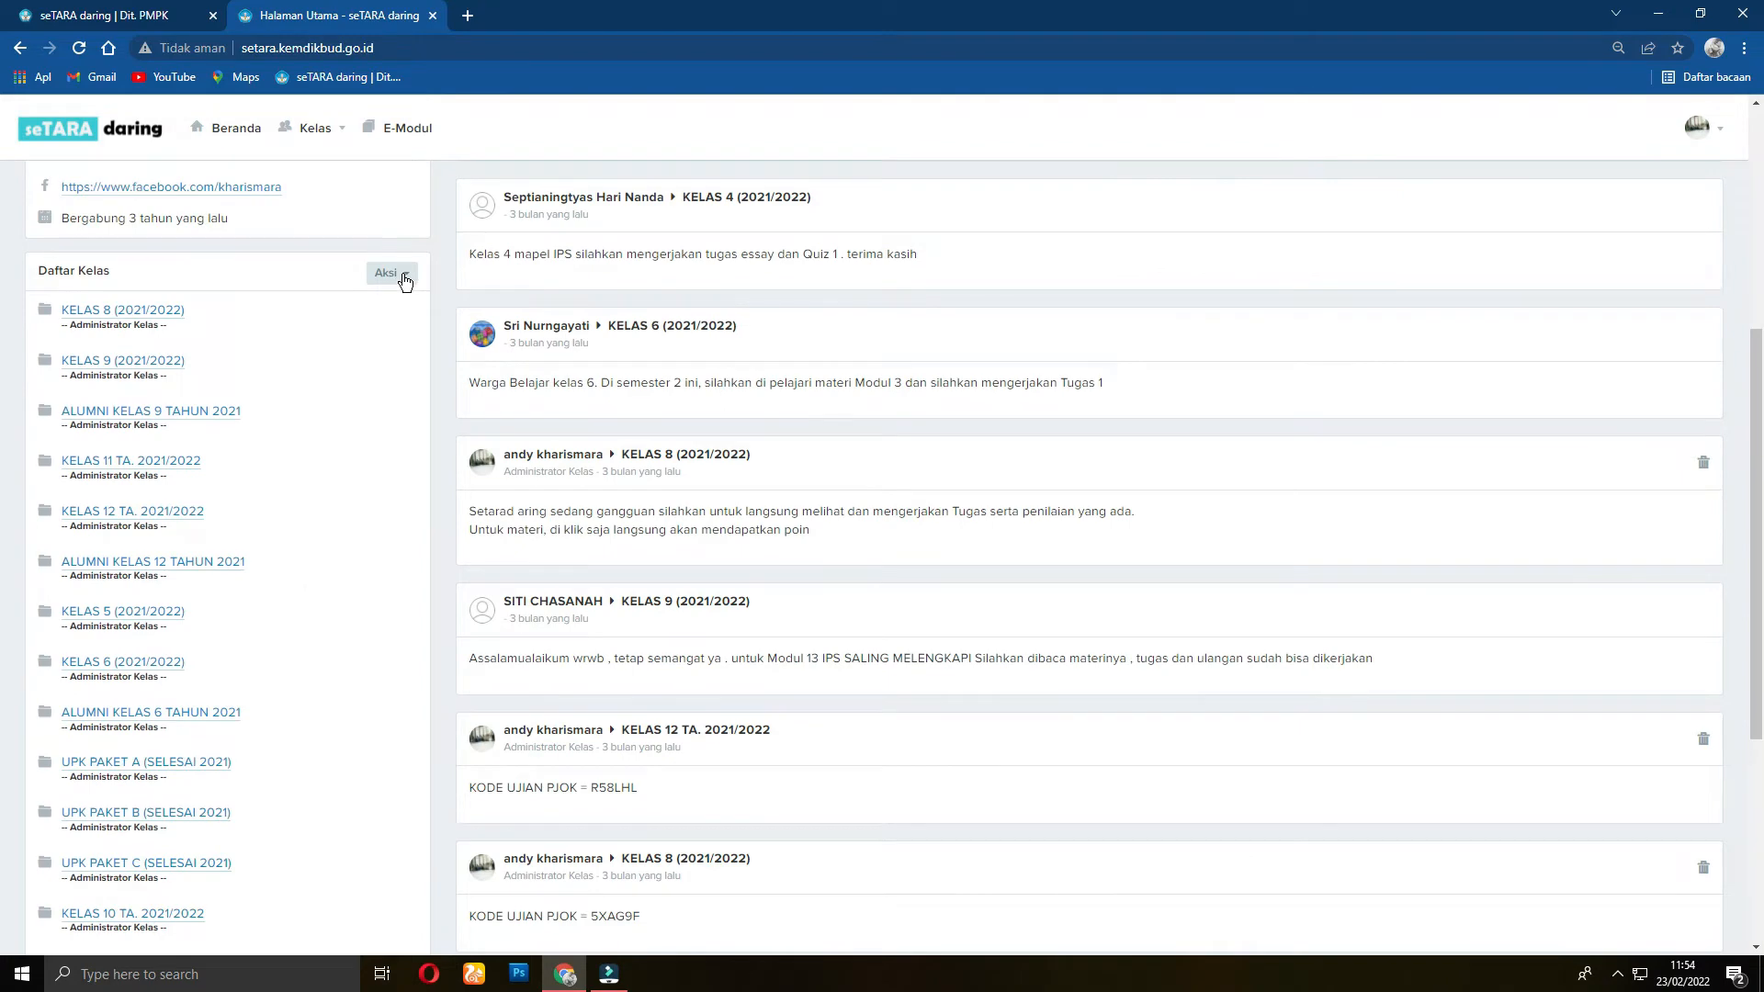
scroll(395, 303, "up", 2)
scroll(389, 317, "down", 3)
left_click(410, 183)
left_click(367, 214)
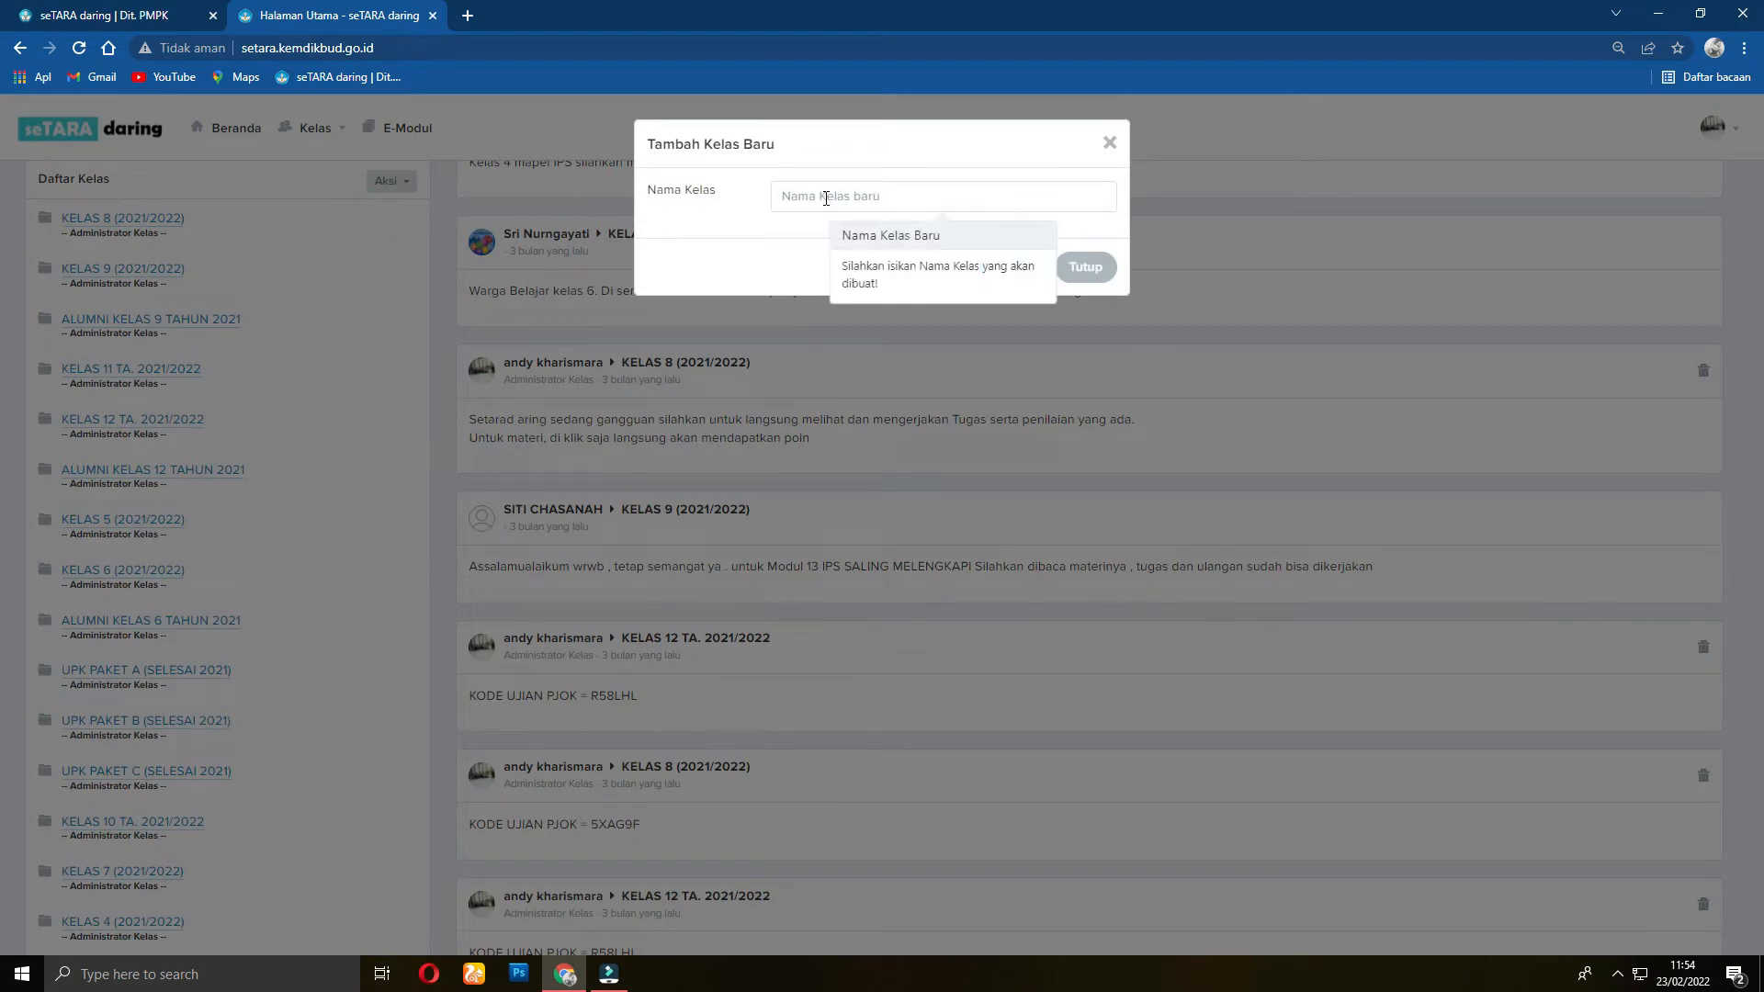
left_click(824, 196)
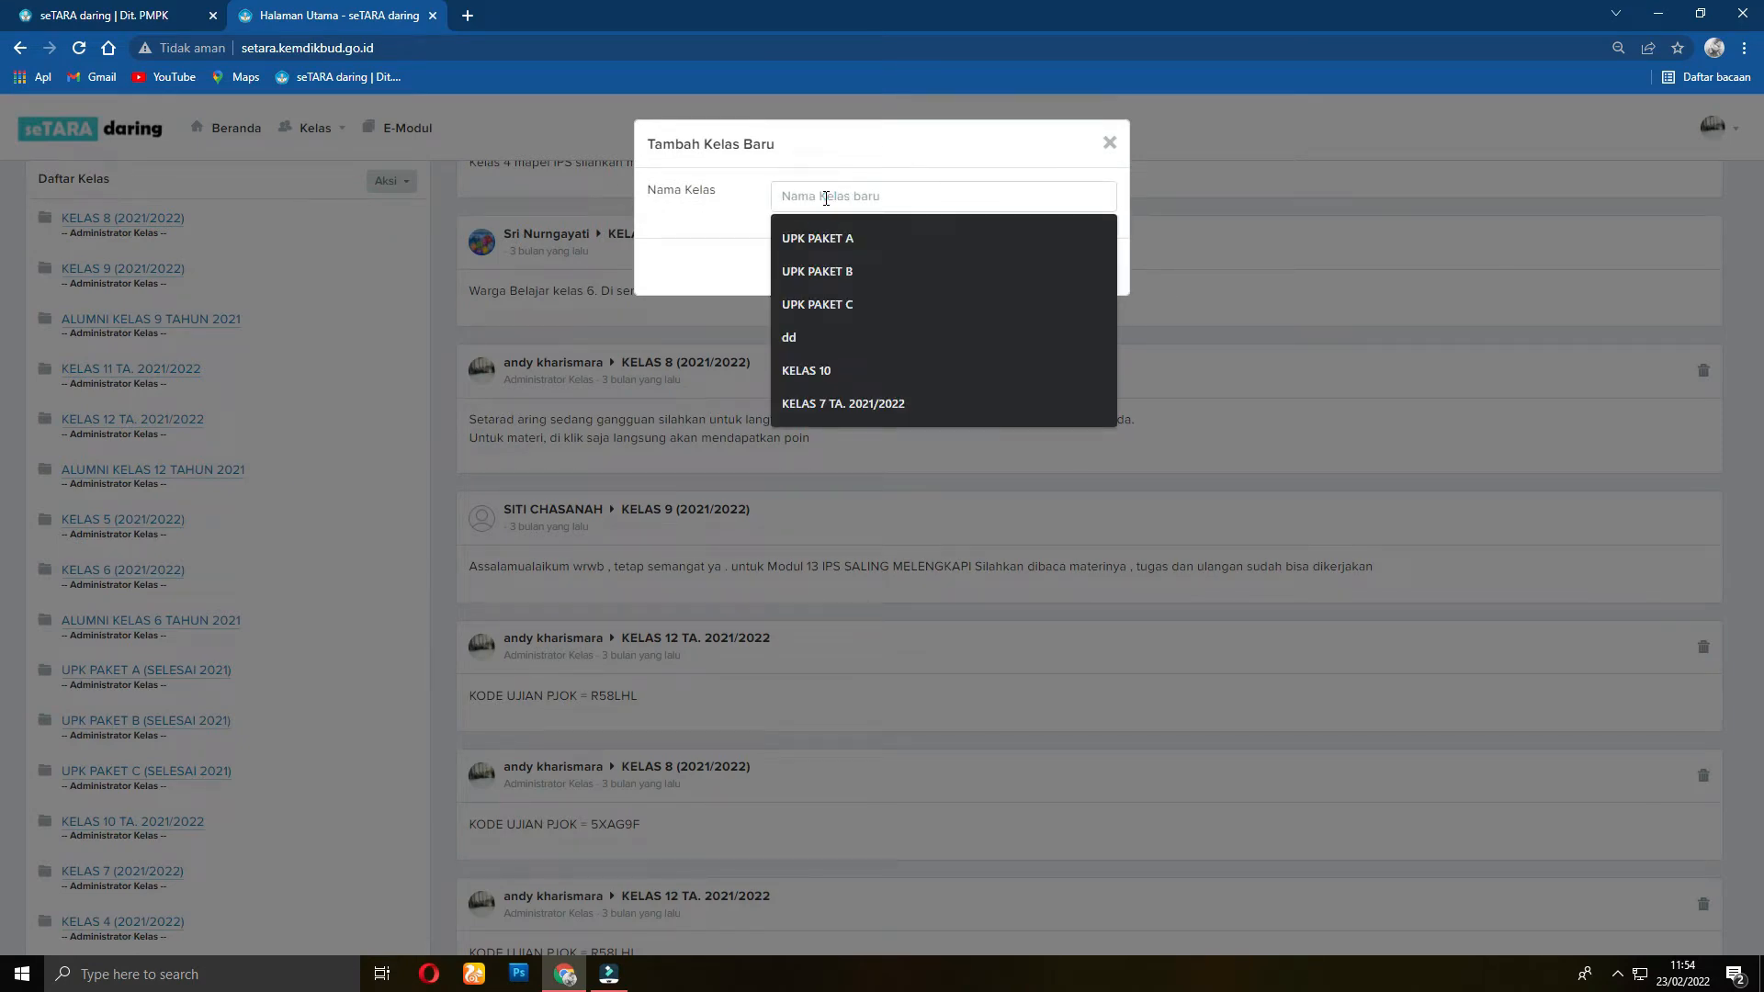
type("ex")
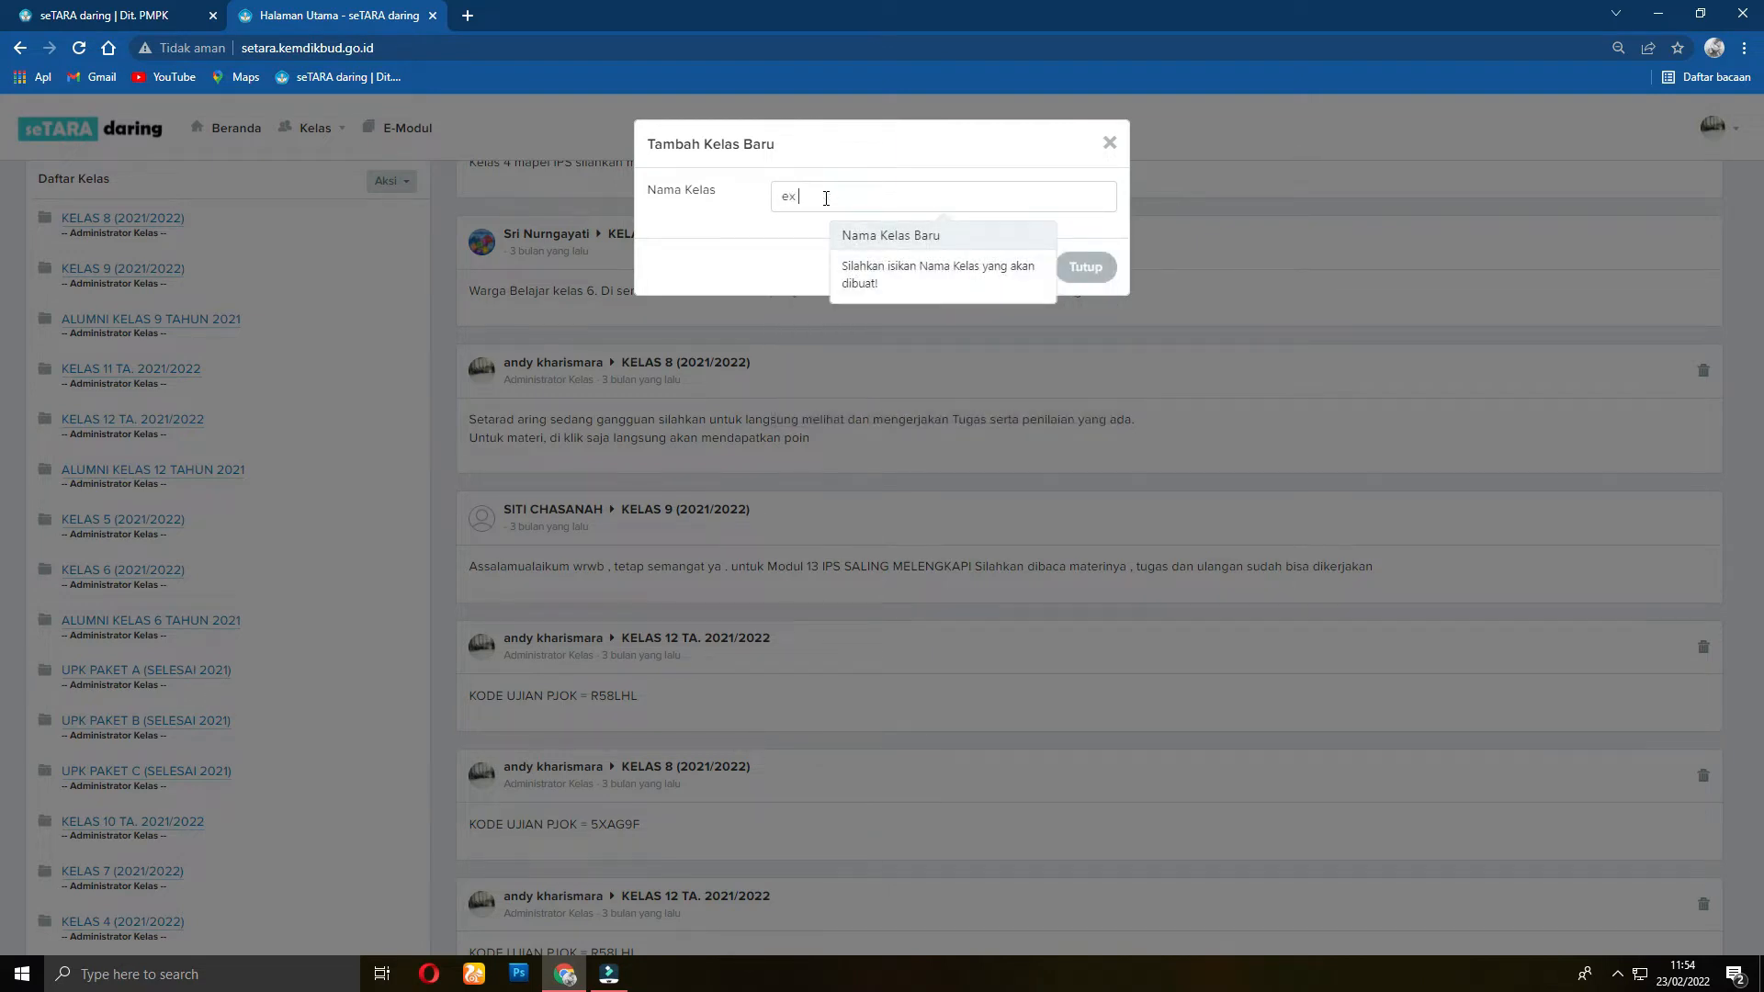
type(" UPK PAKET C")
left_click(1020, 268)
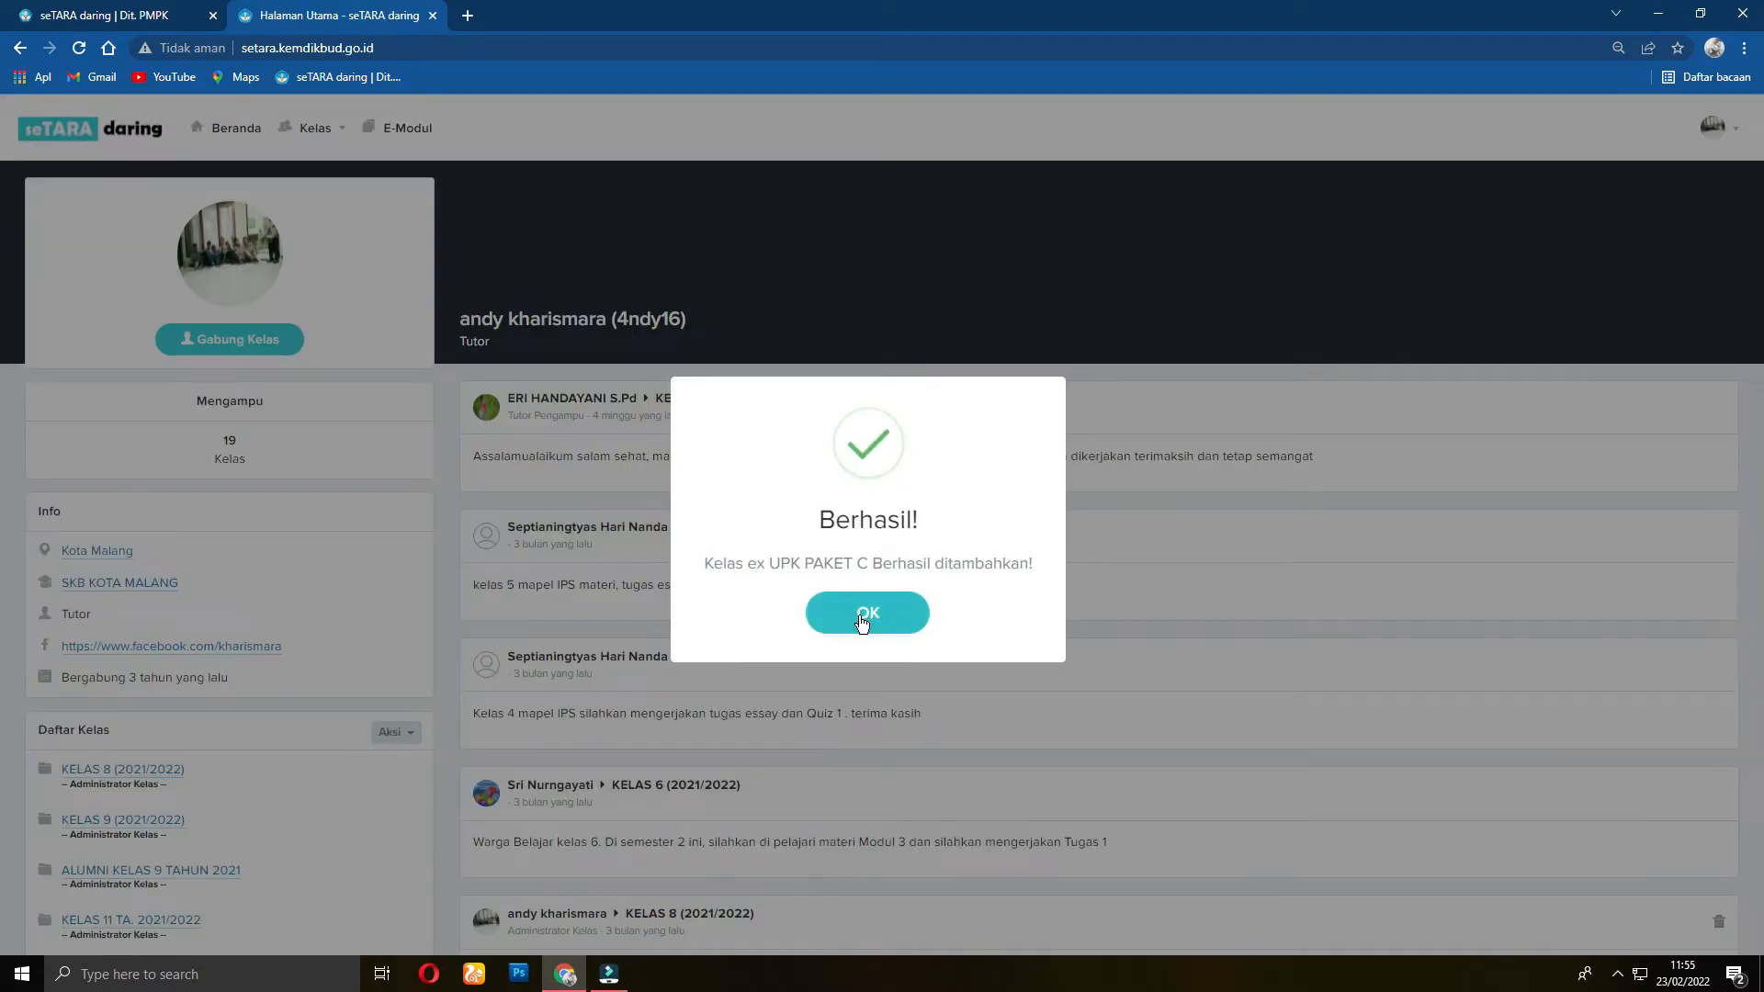
left_click(864, 613)
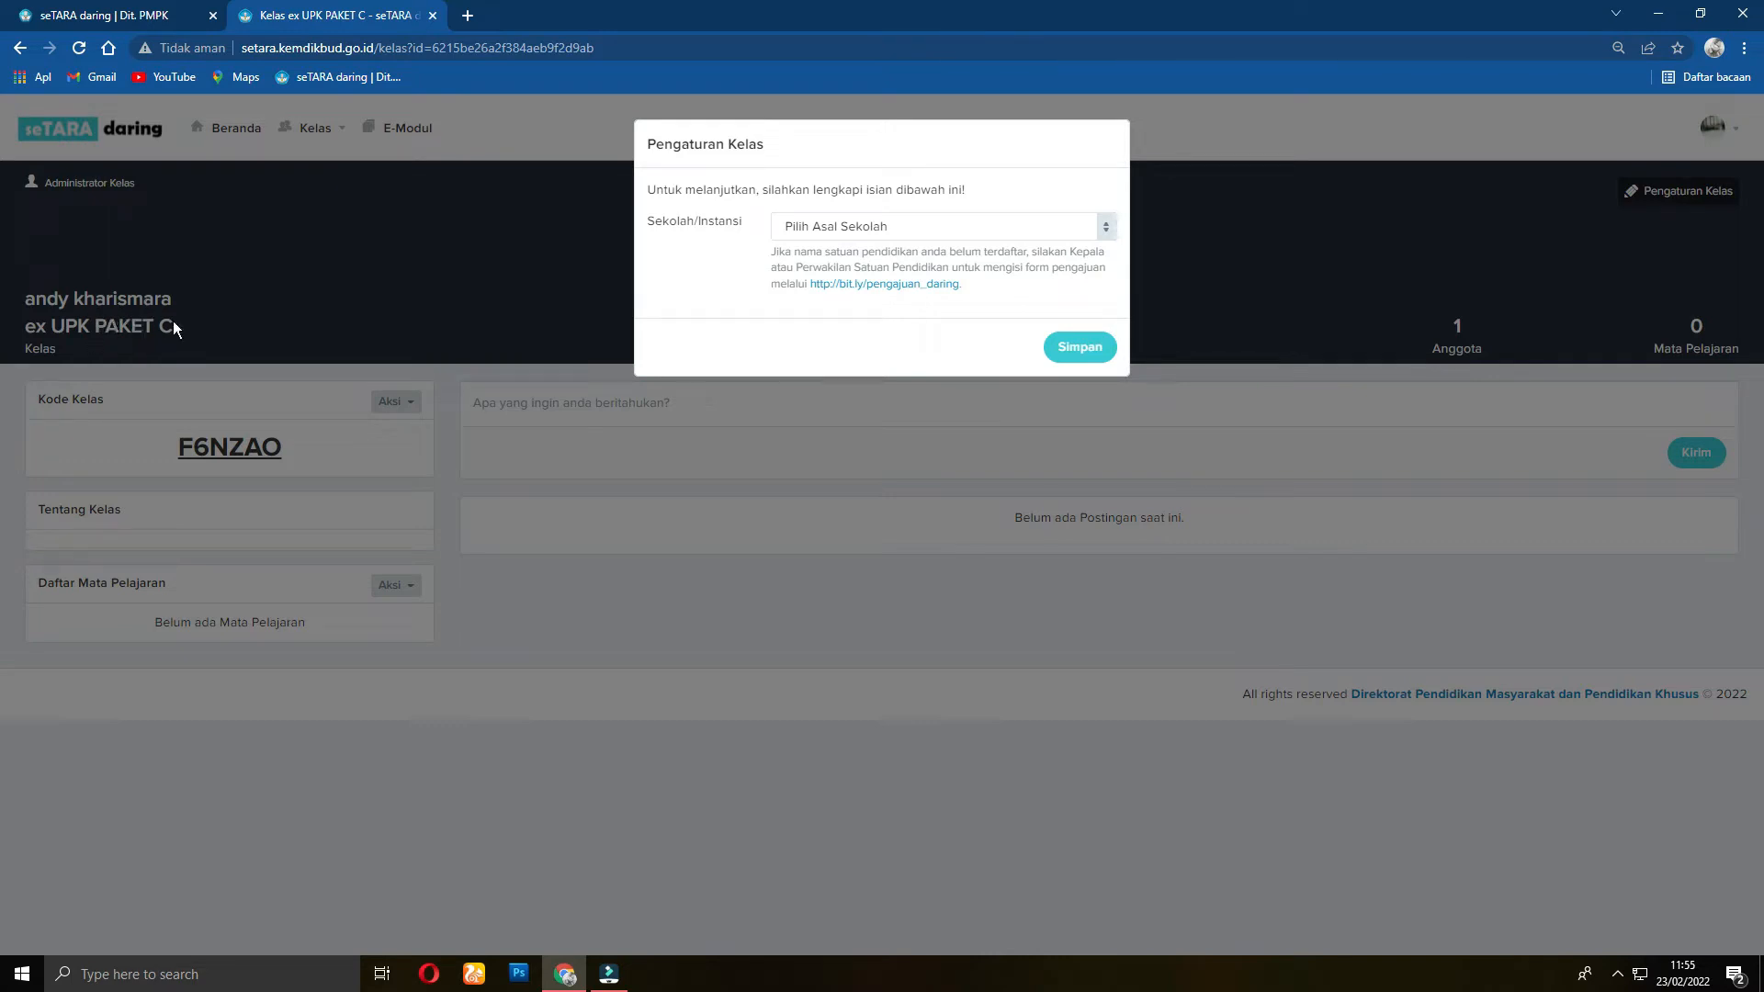
Step: Set the class's Sekolah/Instansi to SKB KOTA MALANG and save the settings
left_click(1108, 232)
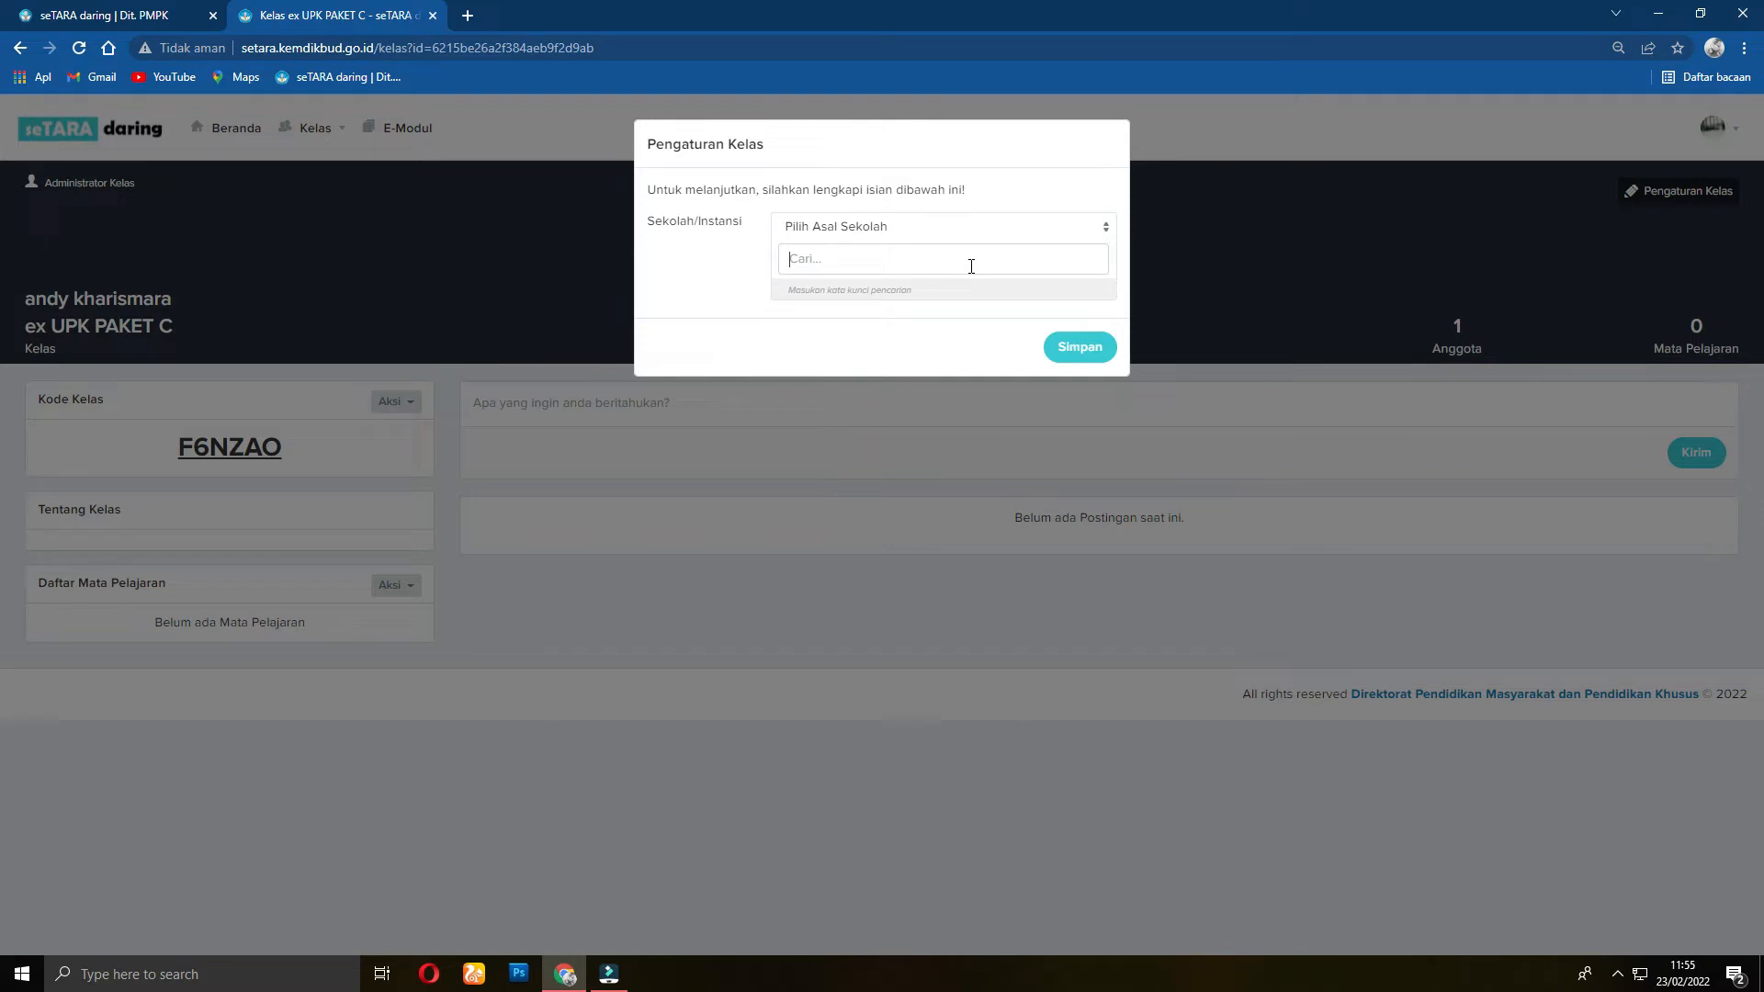
type("SKB KOTA MALANG")
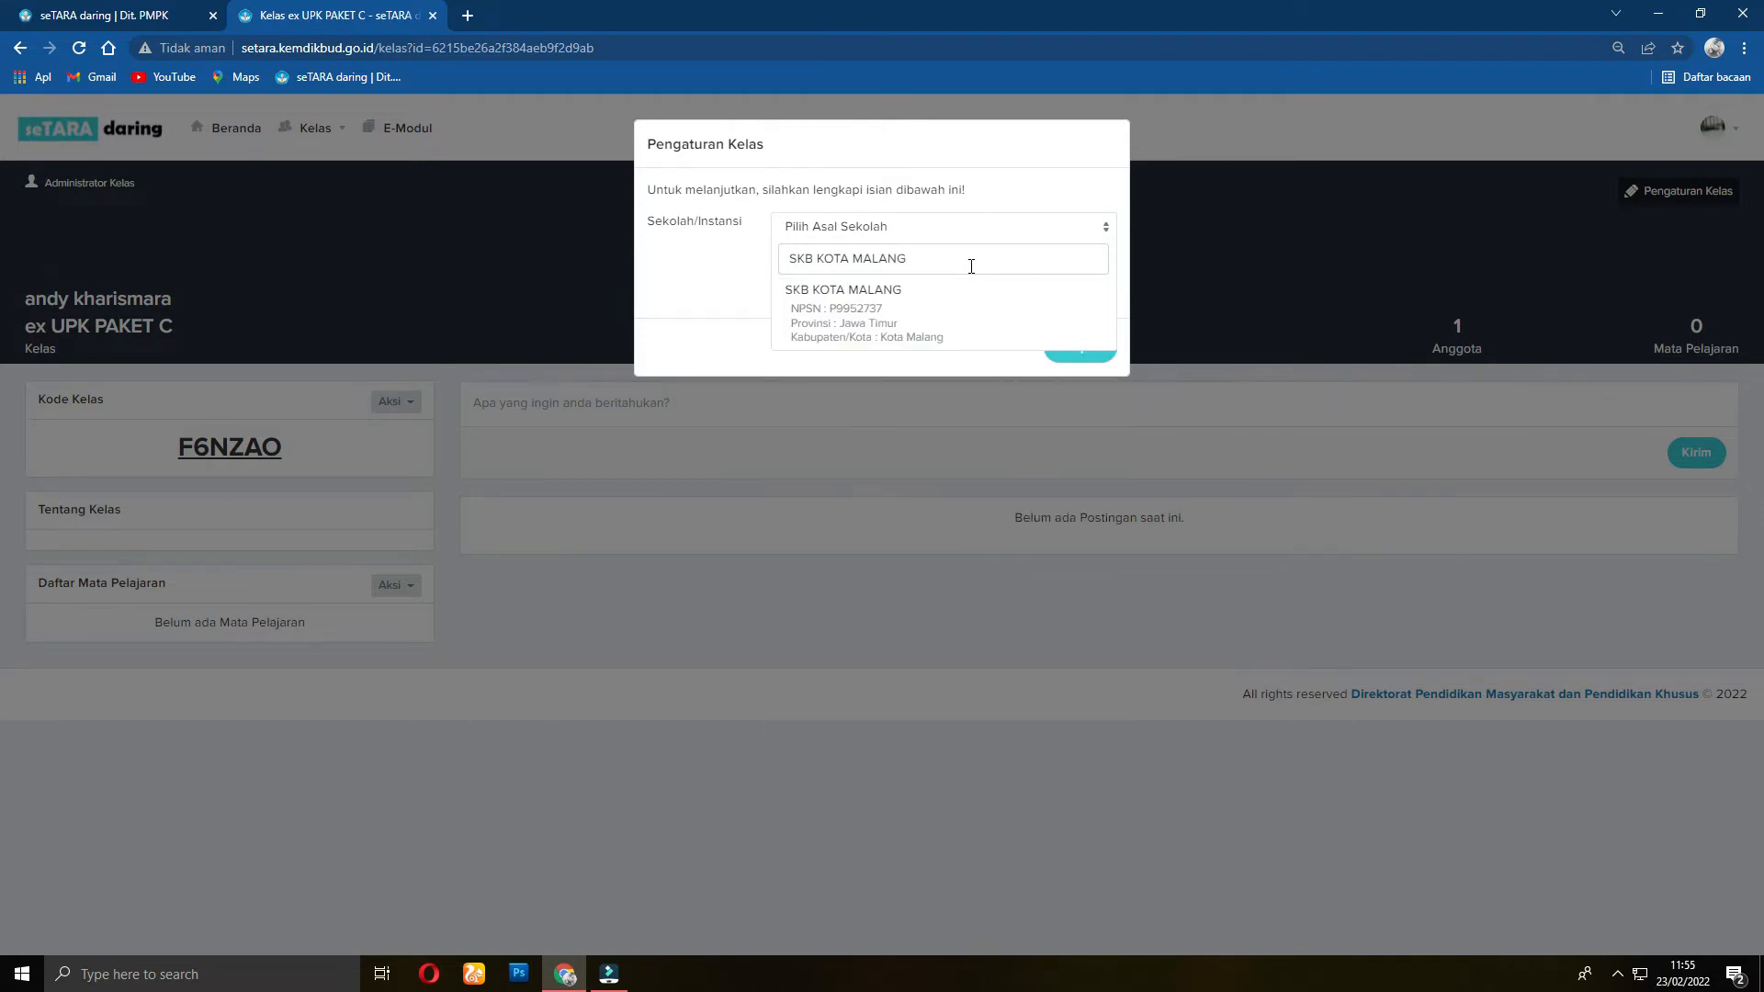
left_click(835, 316)
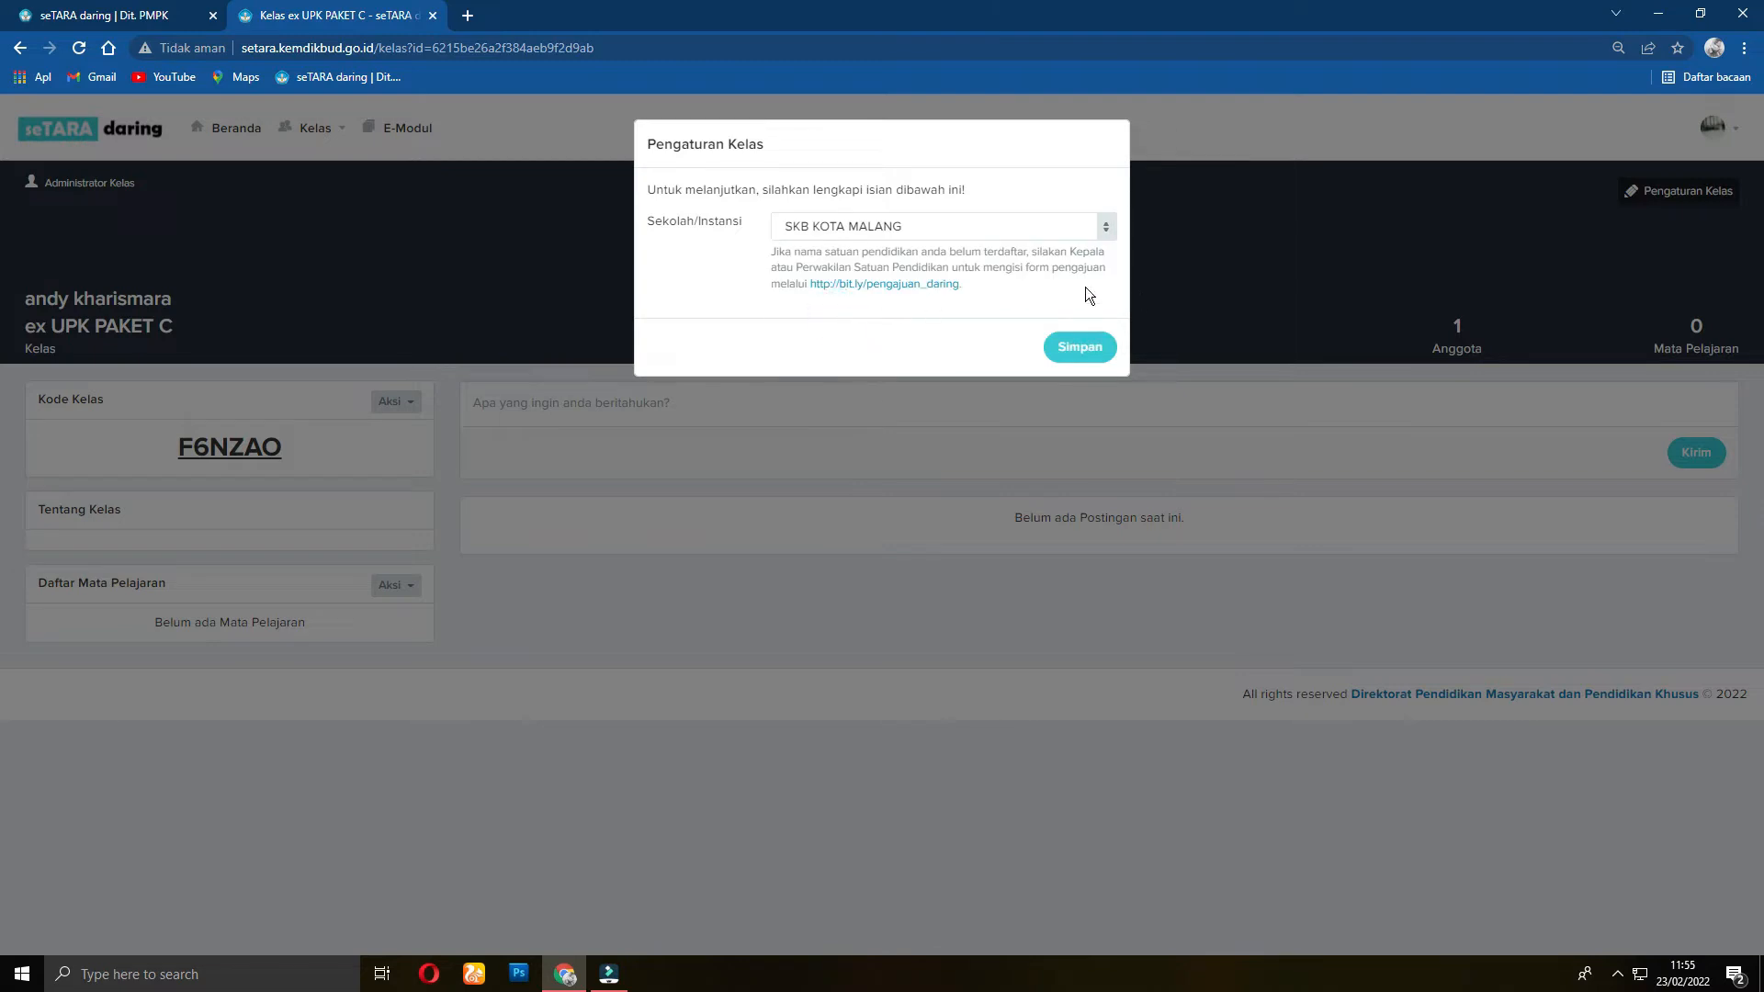
left_click(1073, 344)
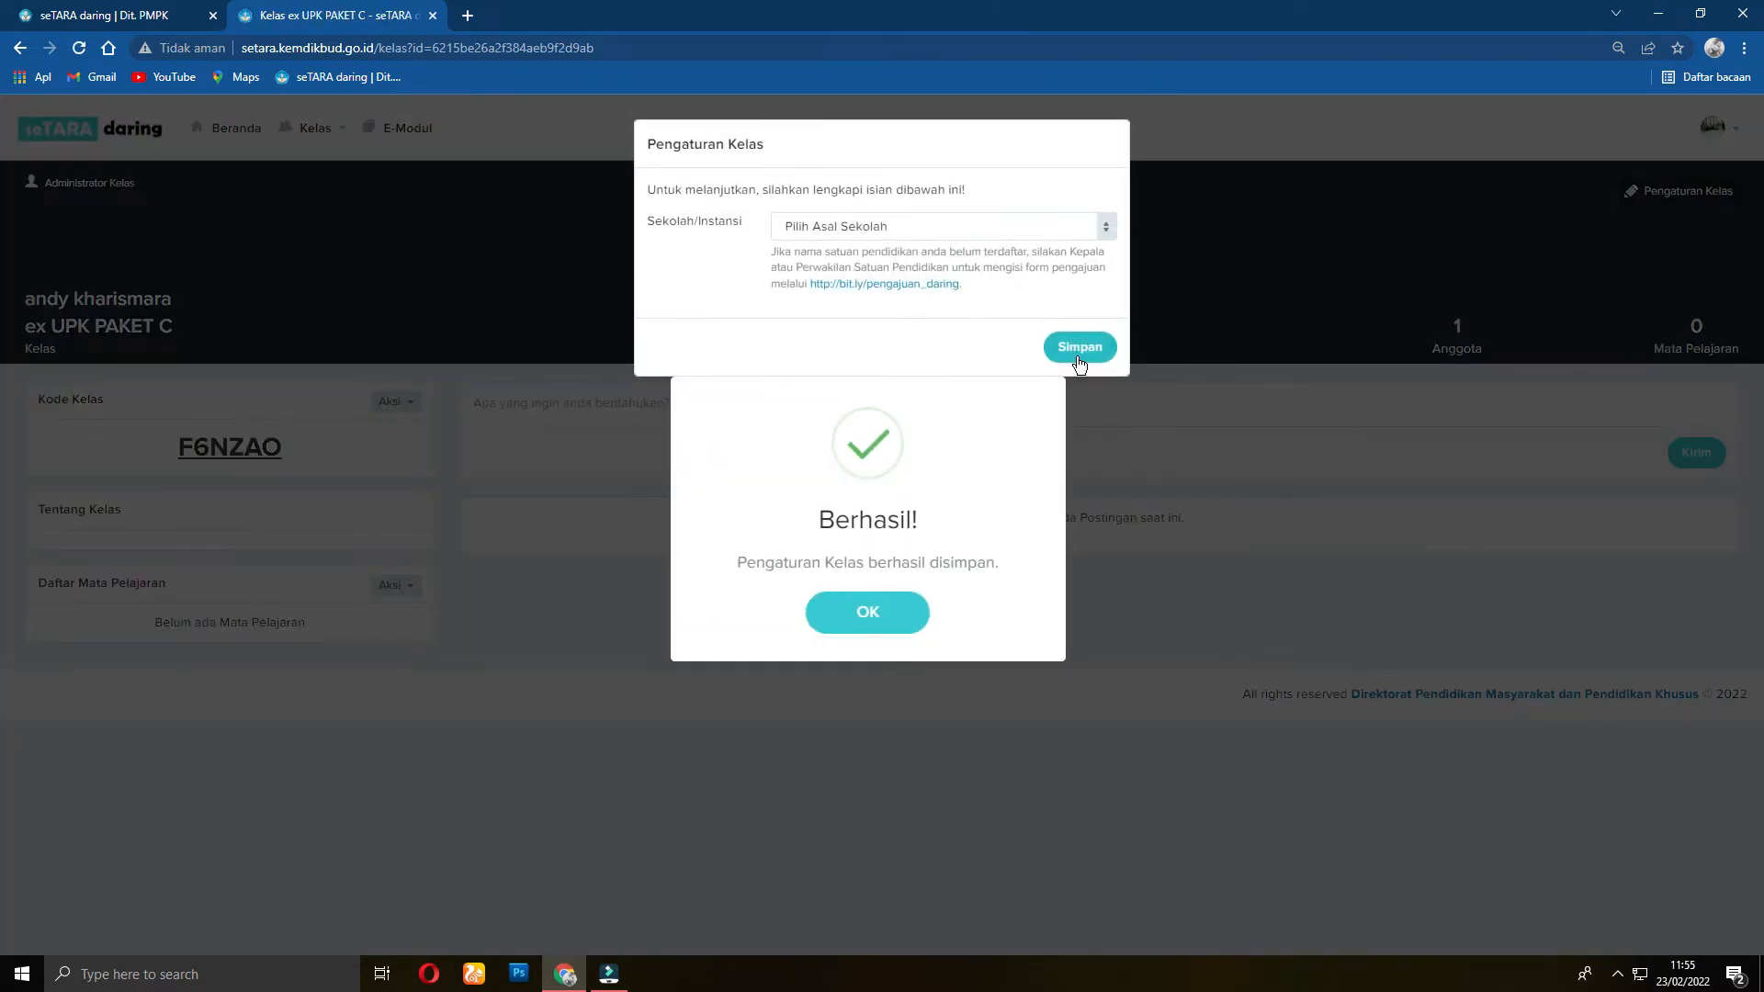
left_click(881, 610)
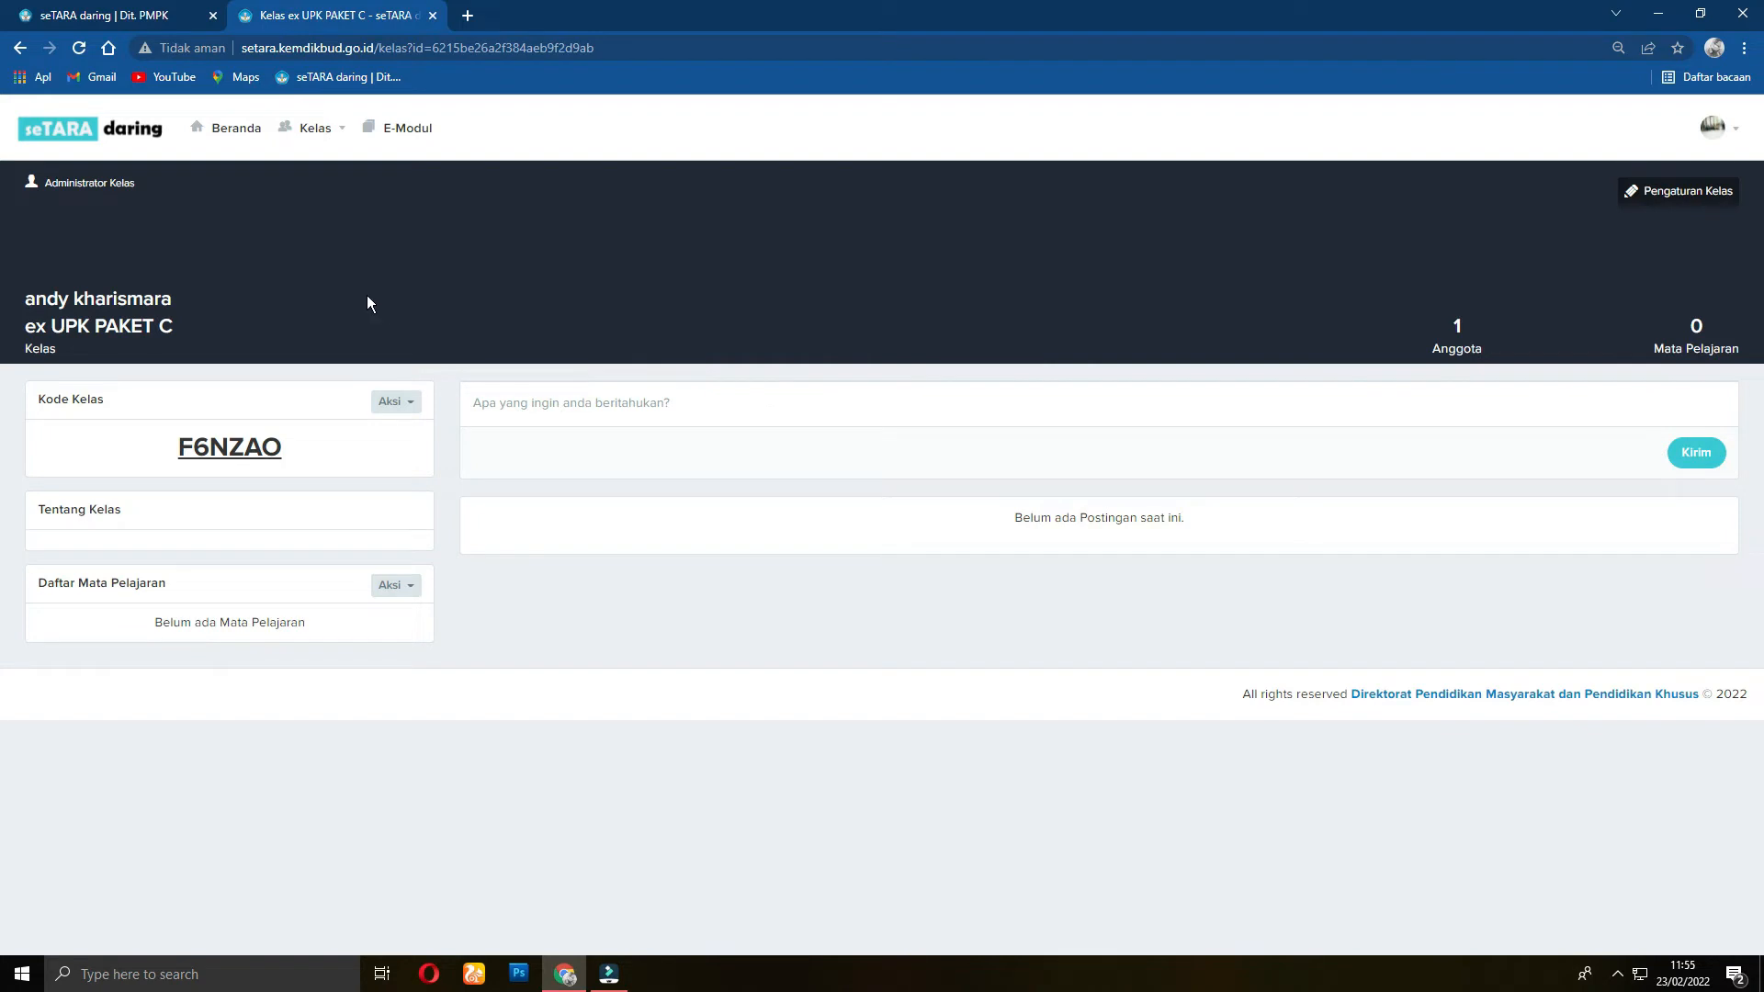
Step: Select the class code briefly, then bring up the Daftar Mata Pelajaran Aksi options
left_click_drag(174, 443, 283, 448)
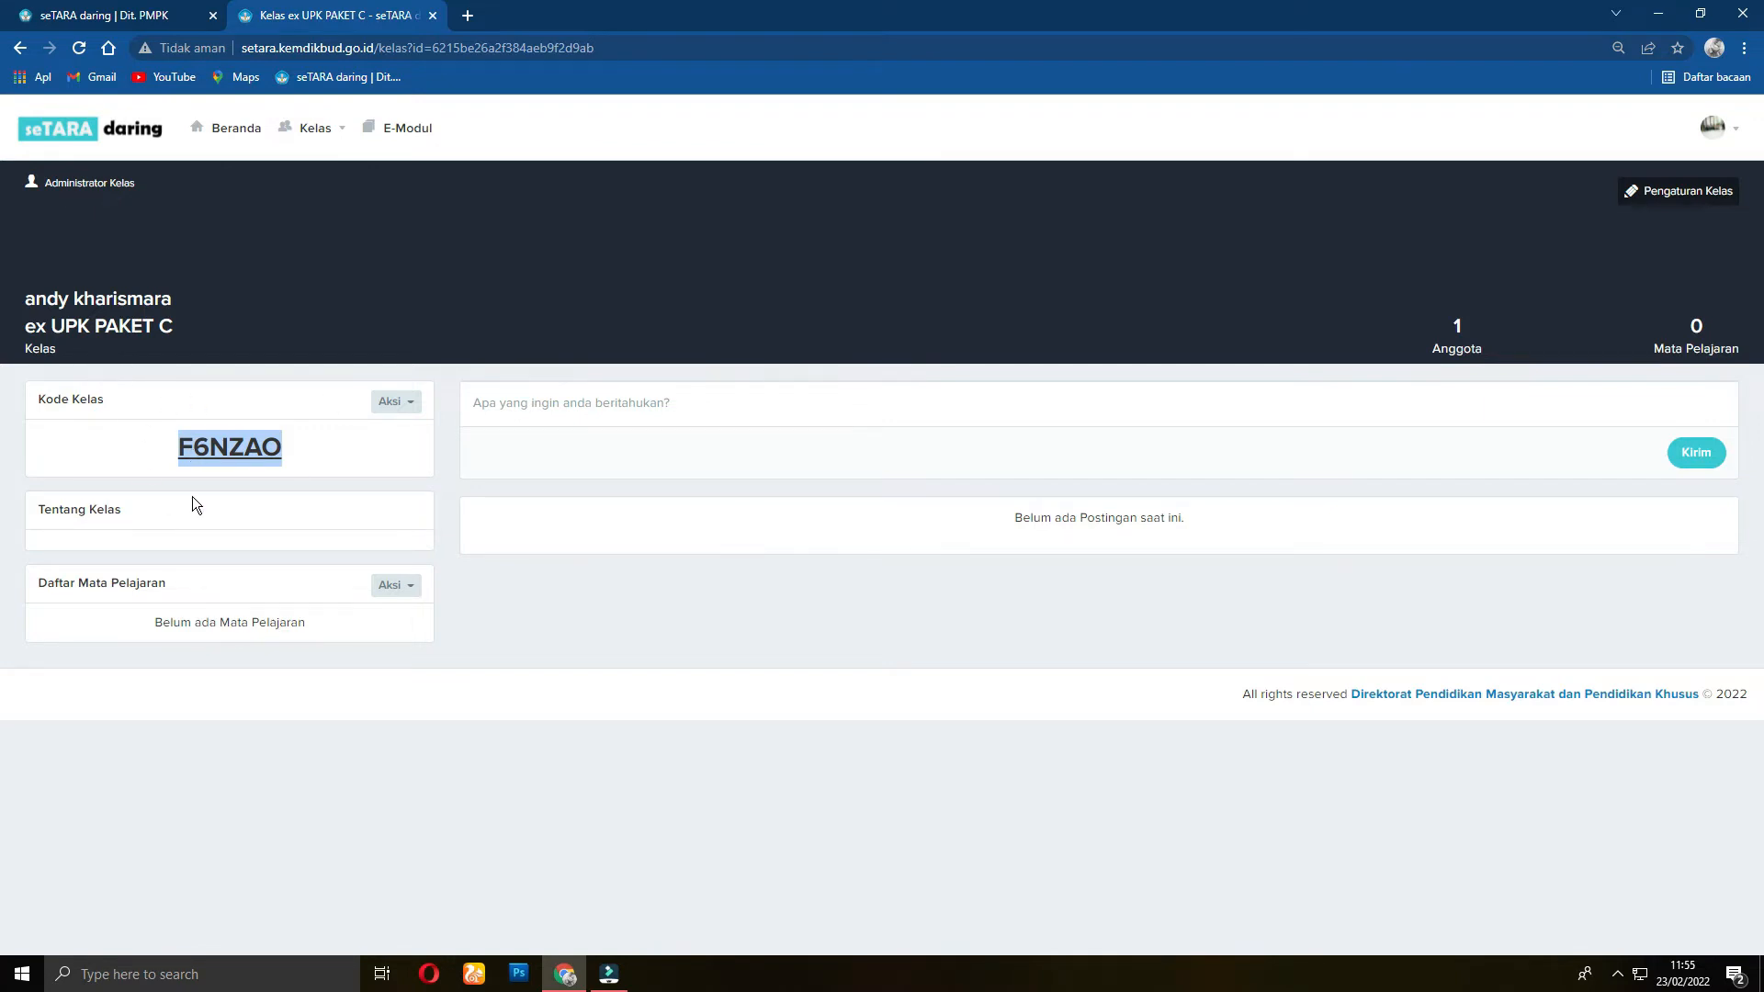
left_click(309, 451)
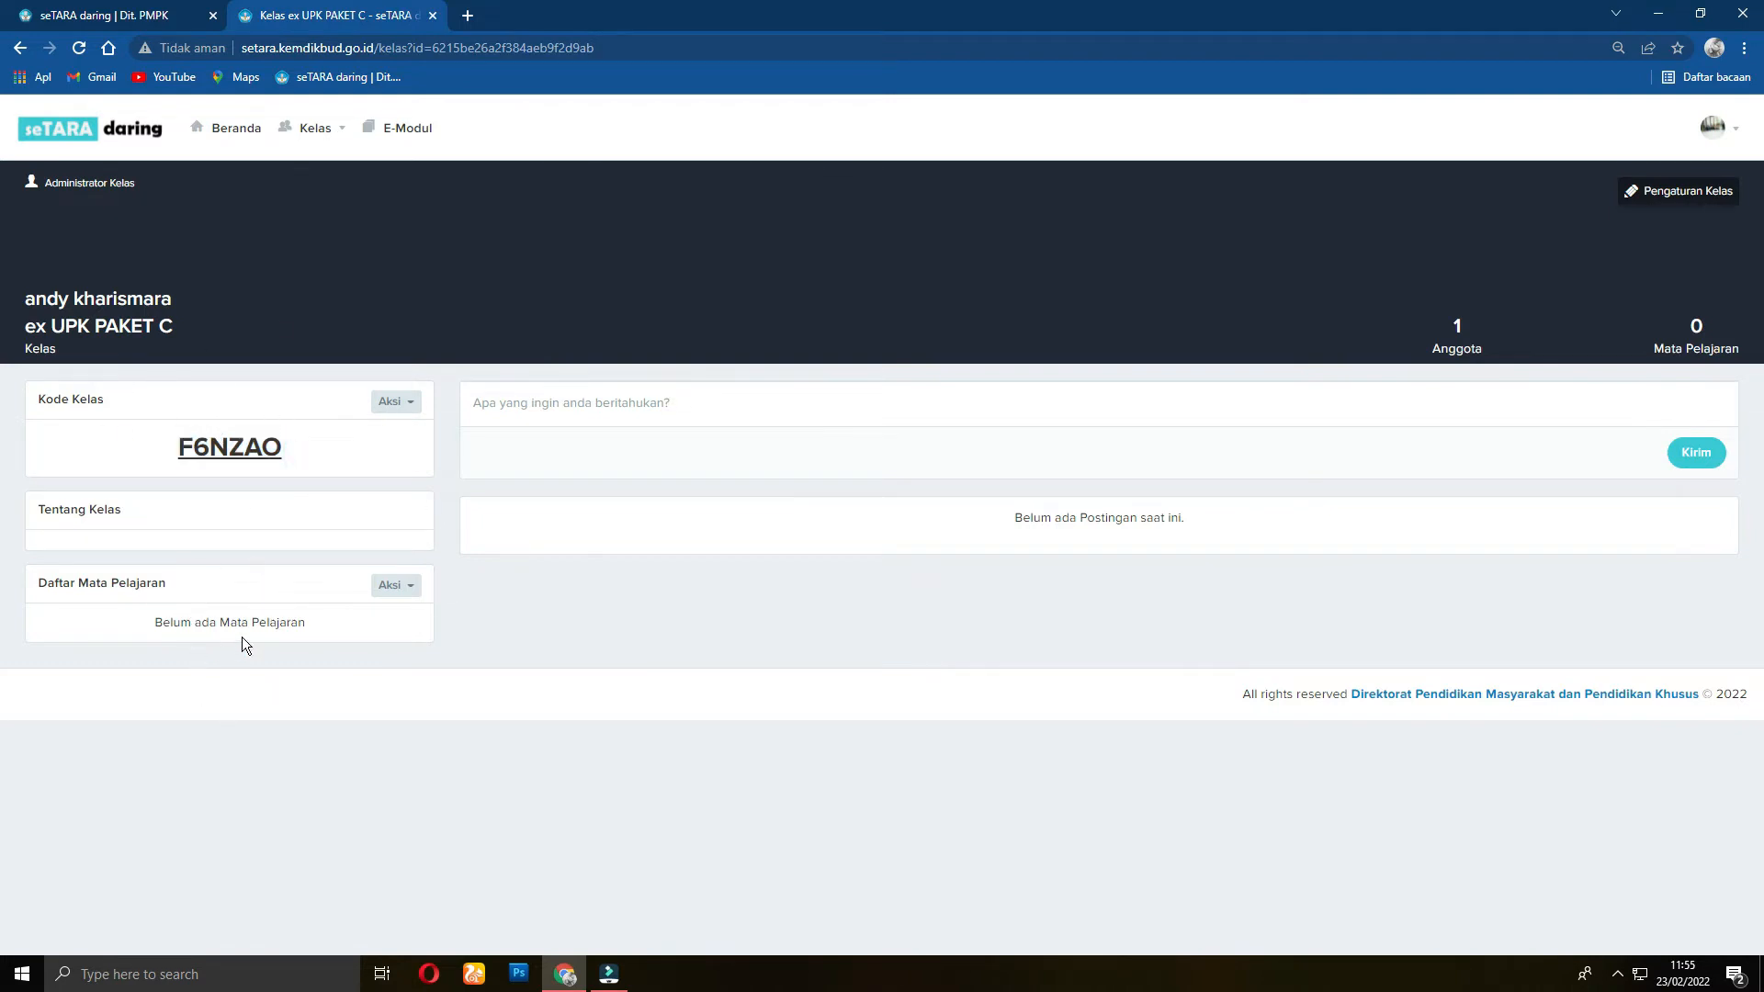
left_click(415, 593)
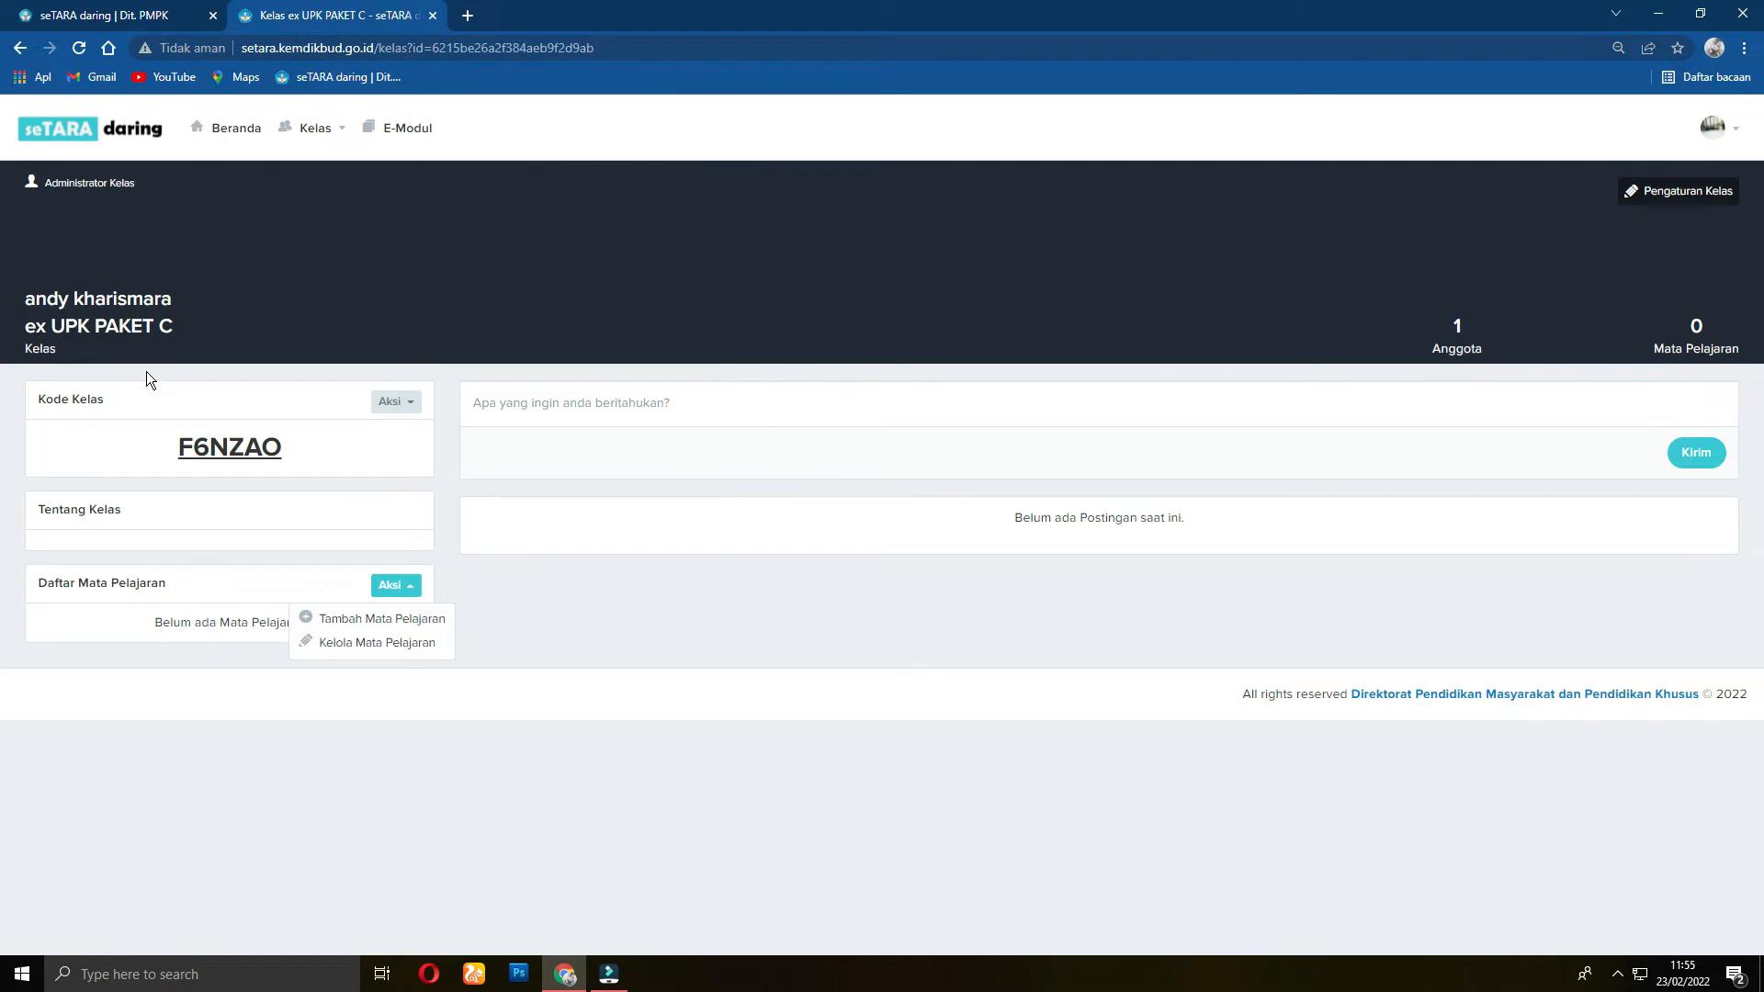
Step: Add BAHASA INDONESIA as a subject and return to the class page
left_click(367, 620)
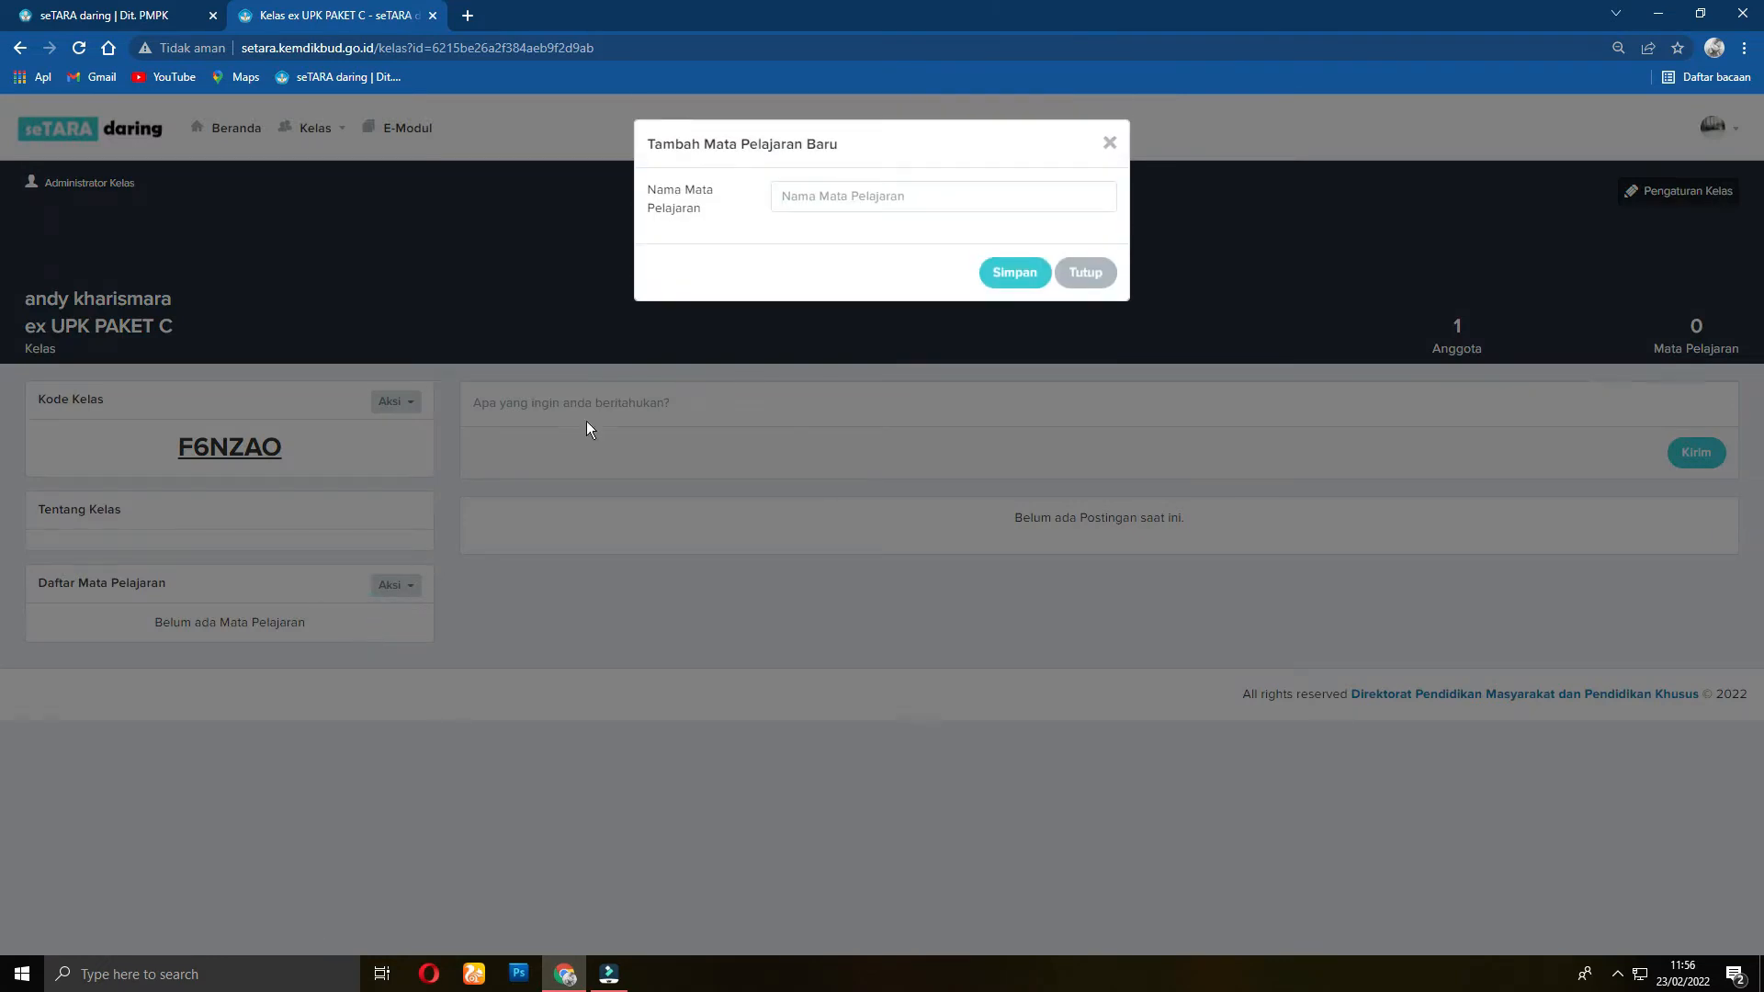
left_click(961, 204)
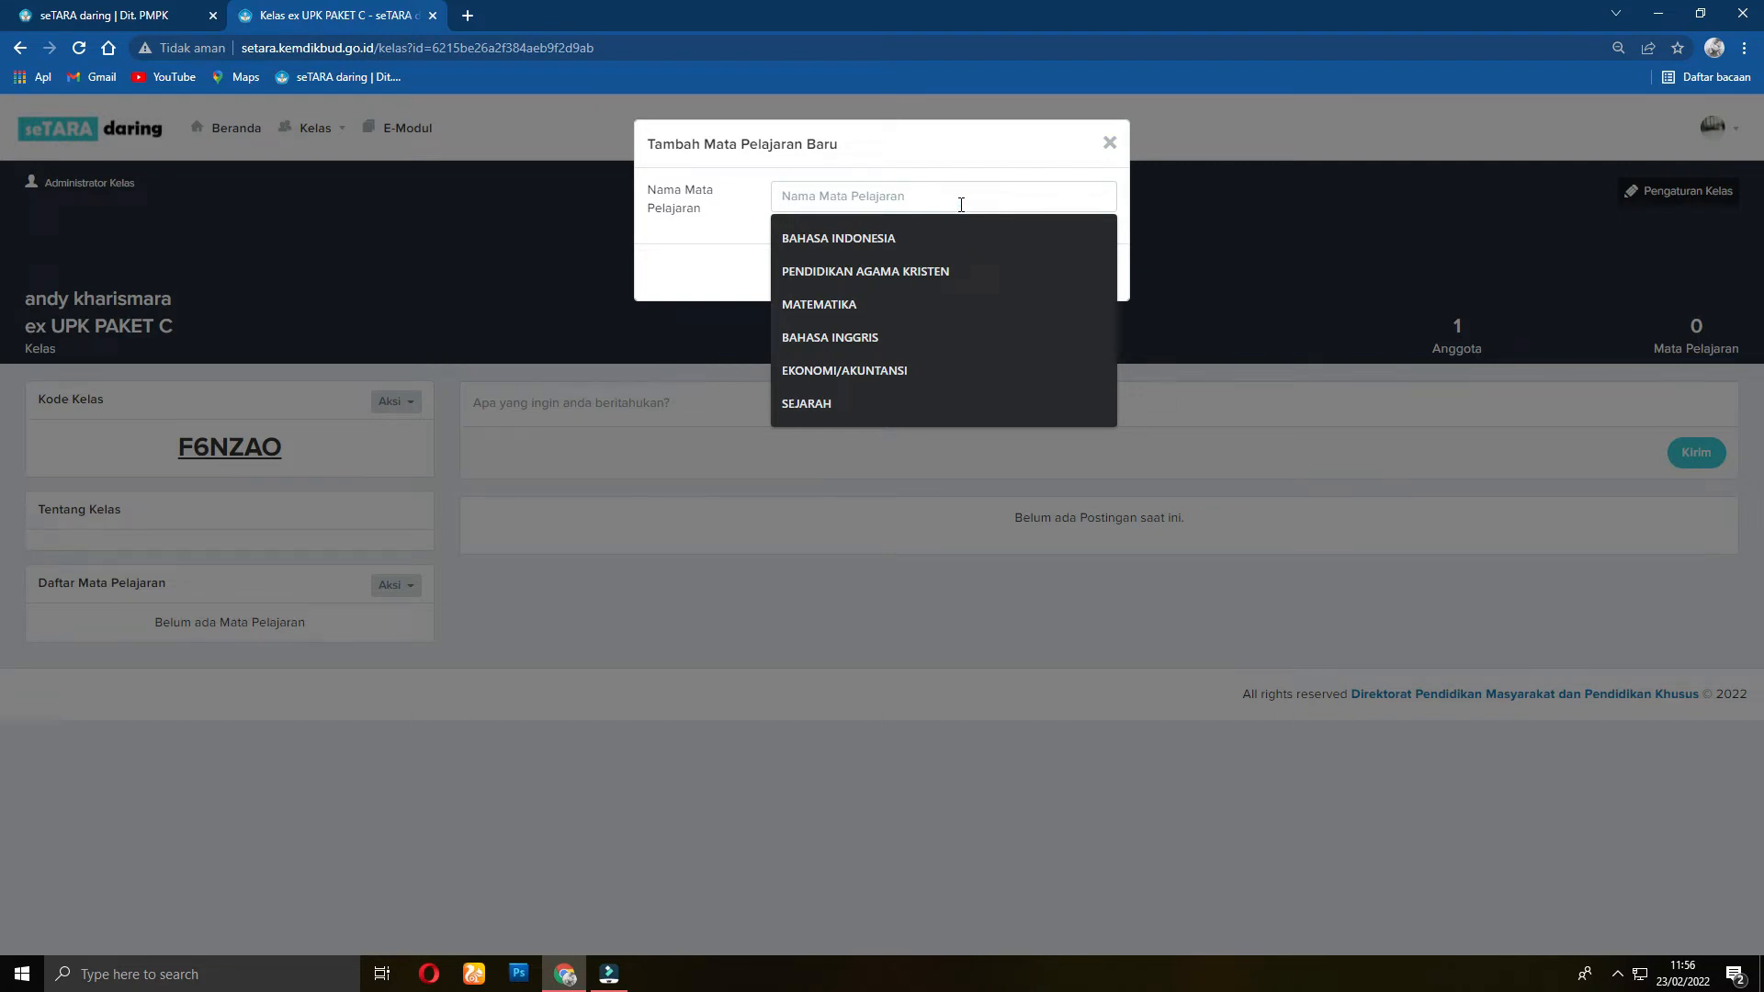
left_click(869, 241)
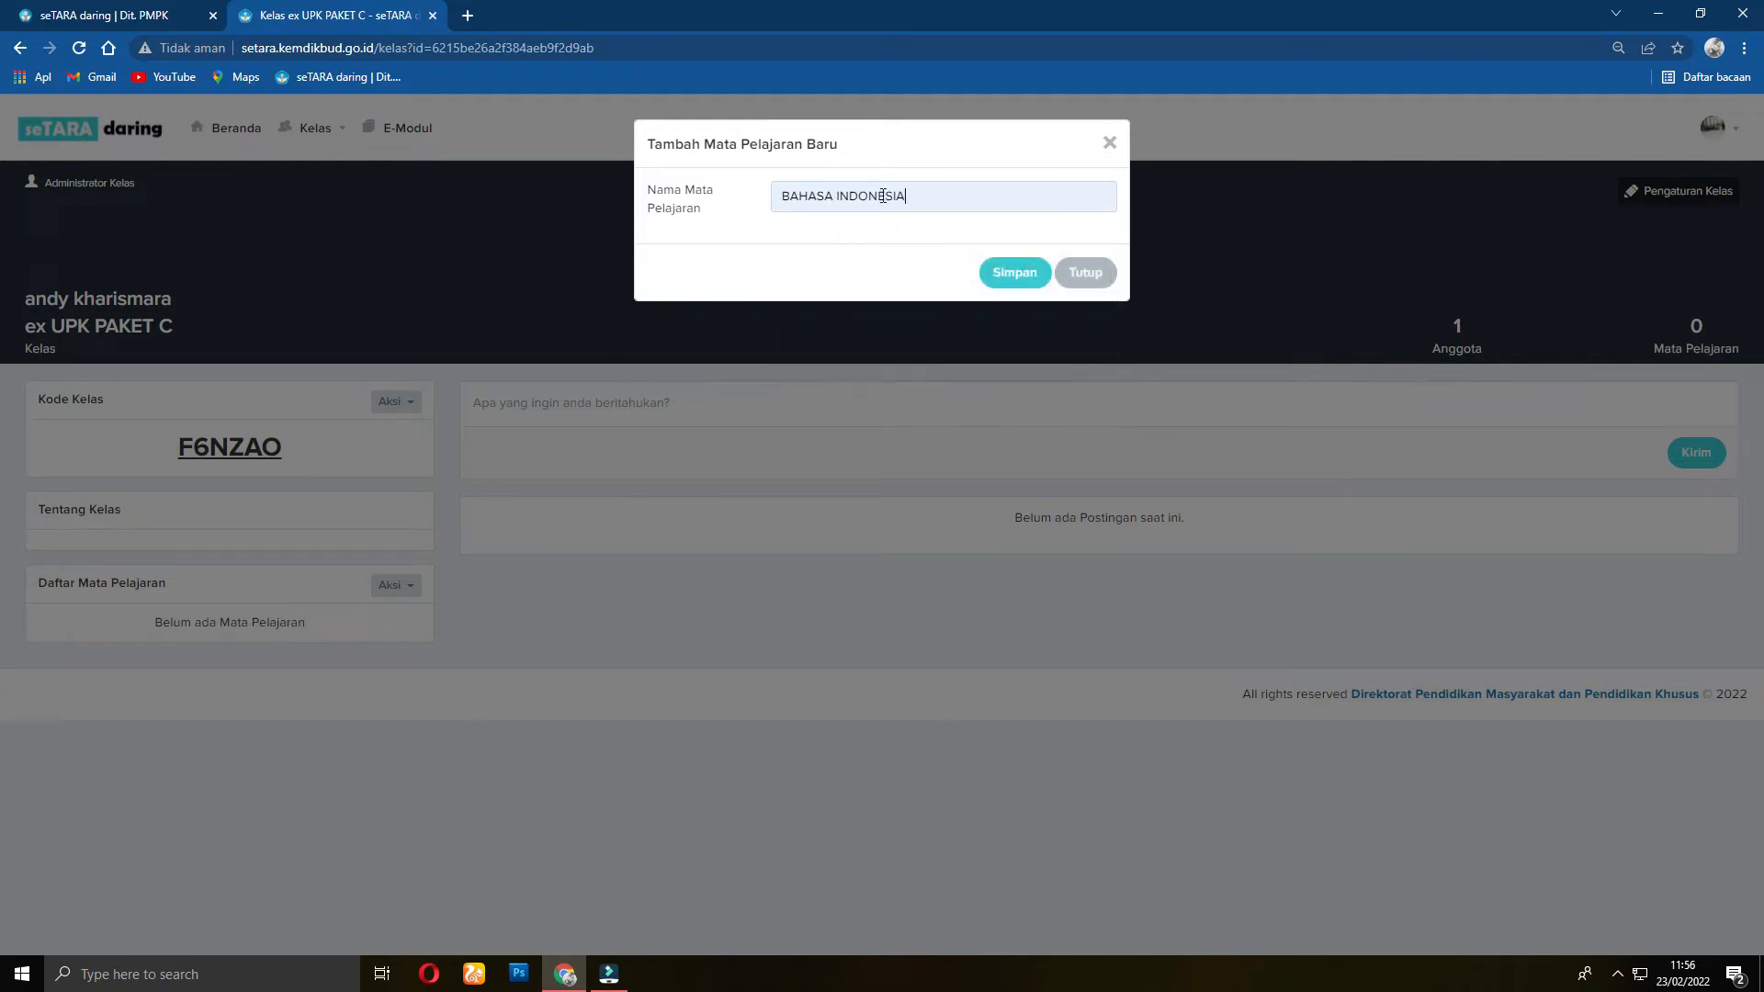
left_click(1014, 272)
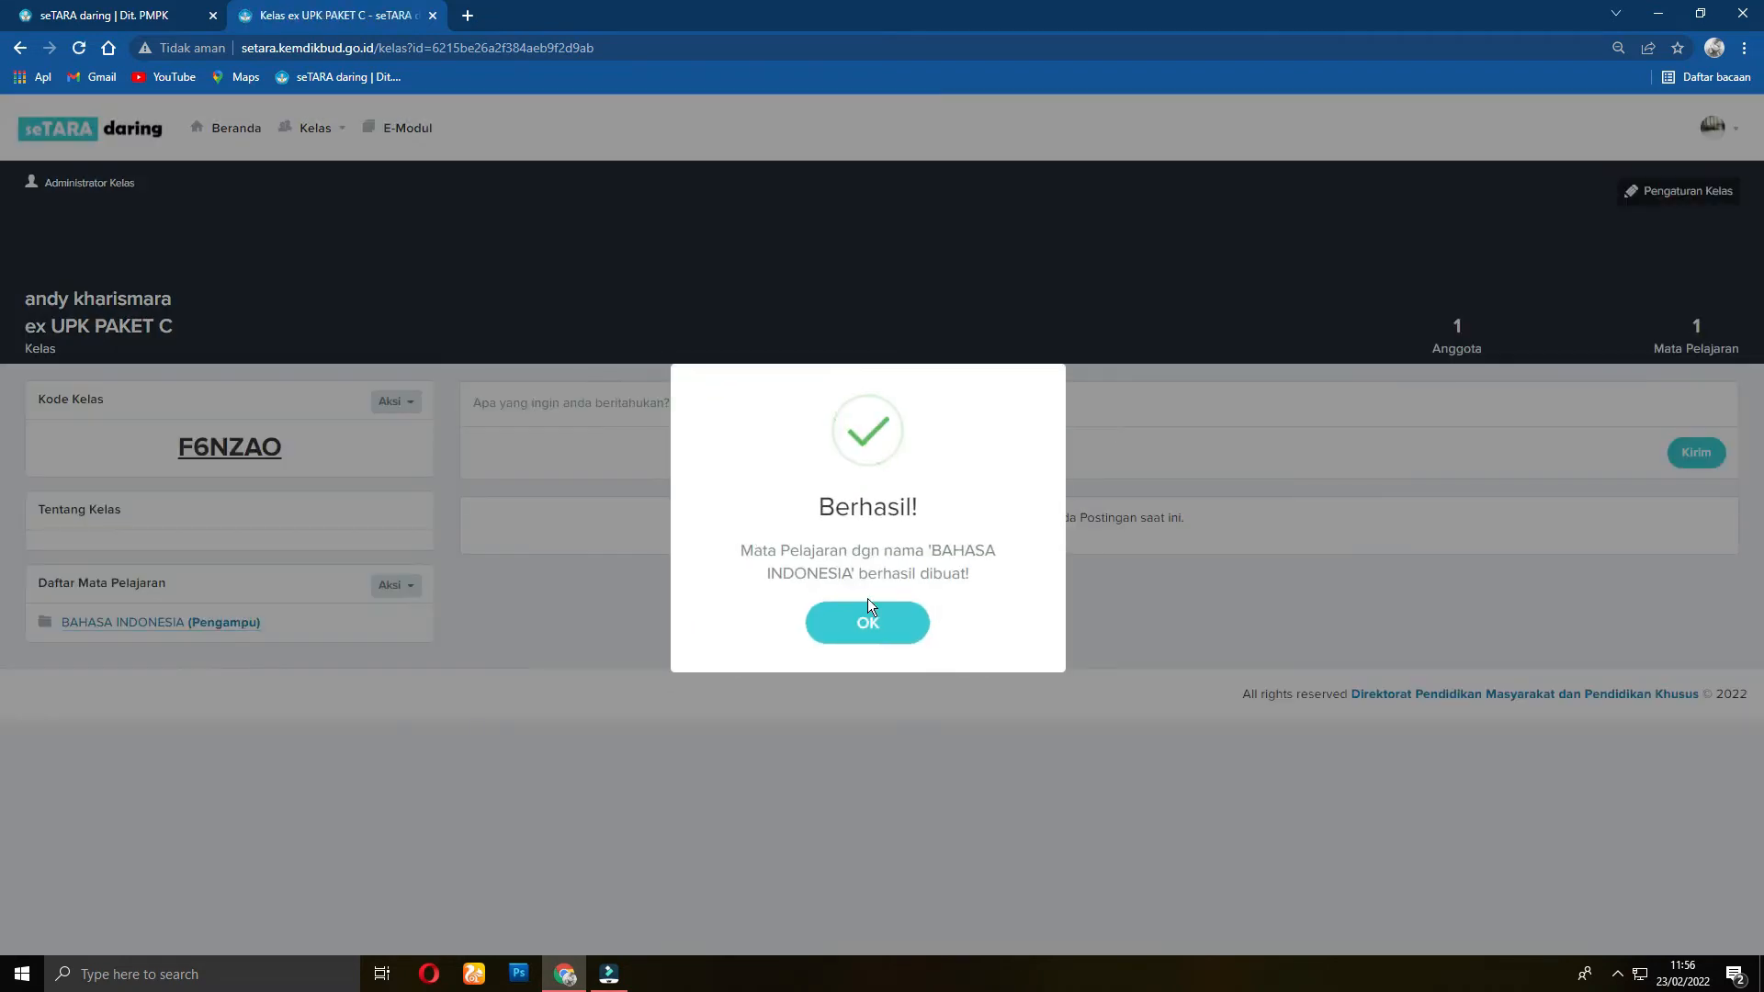
left_click(867, 625)
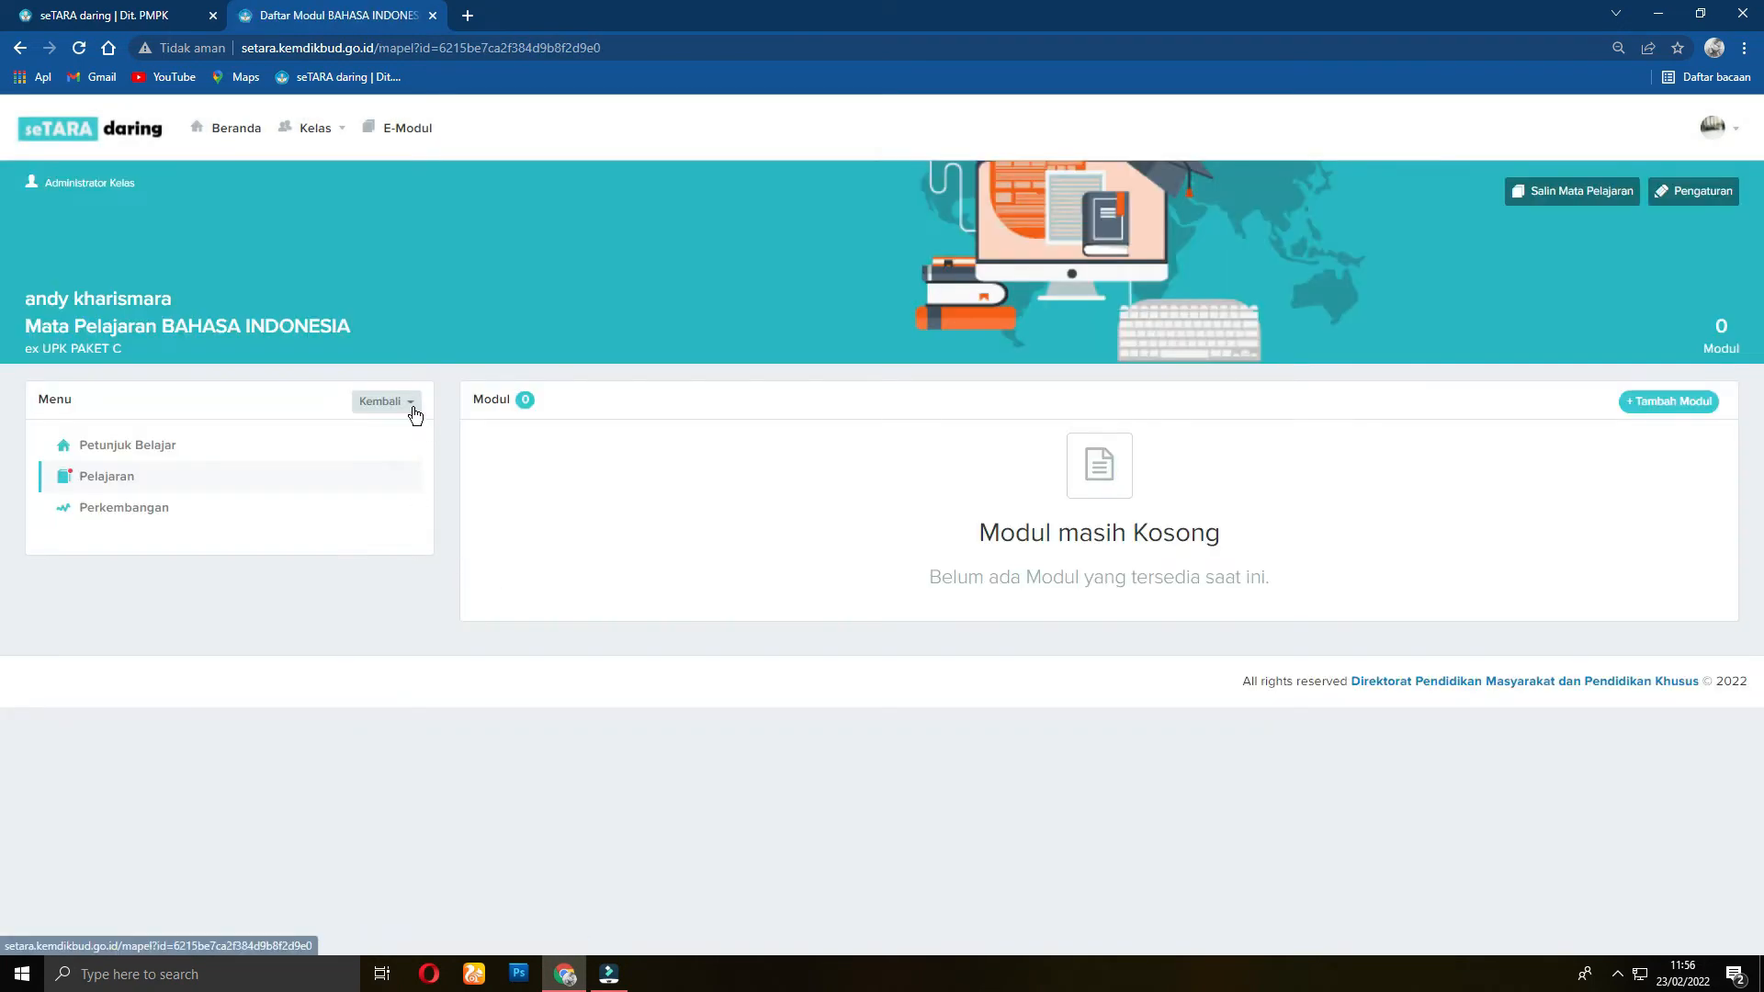
left_click(415, 411)
left_click(362, 438)
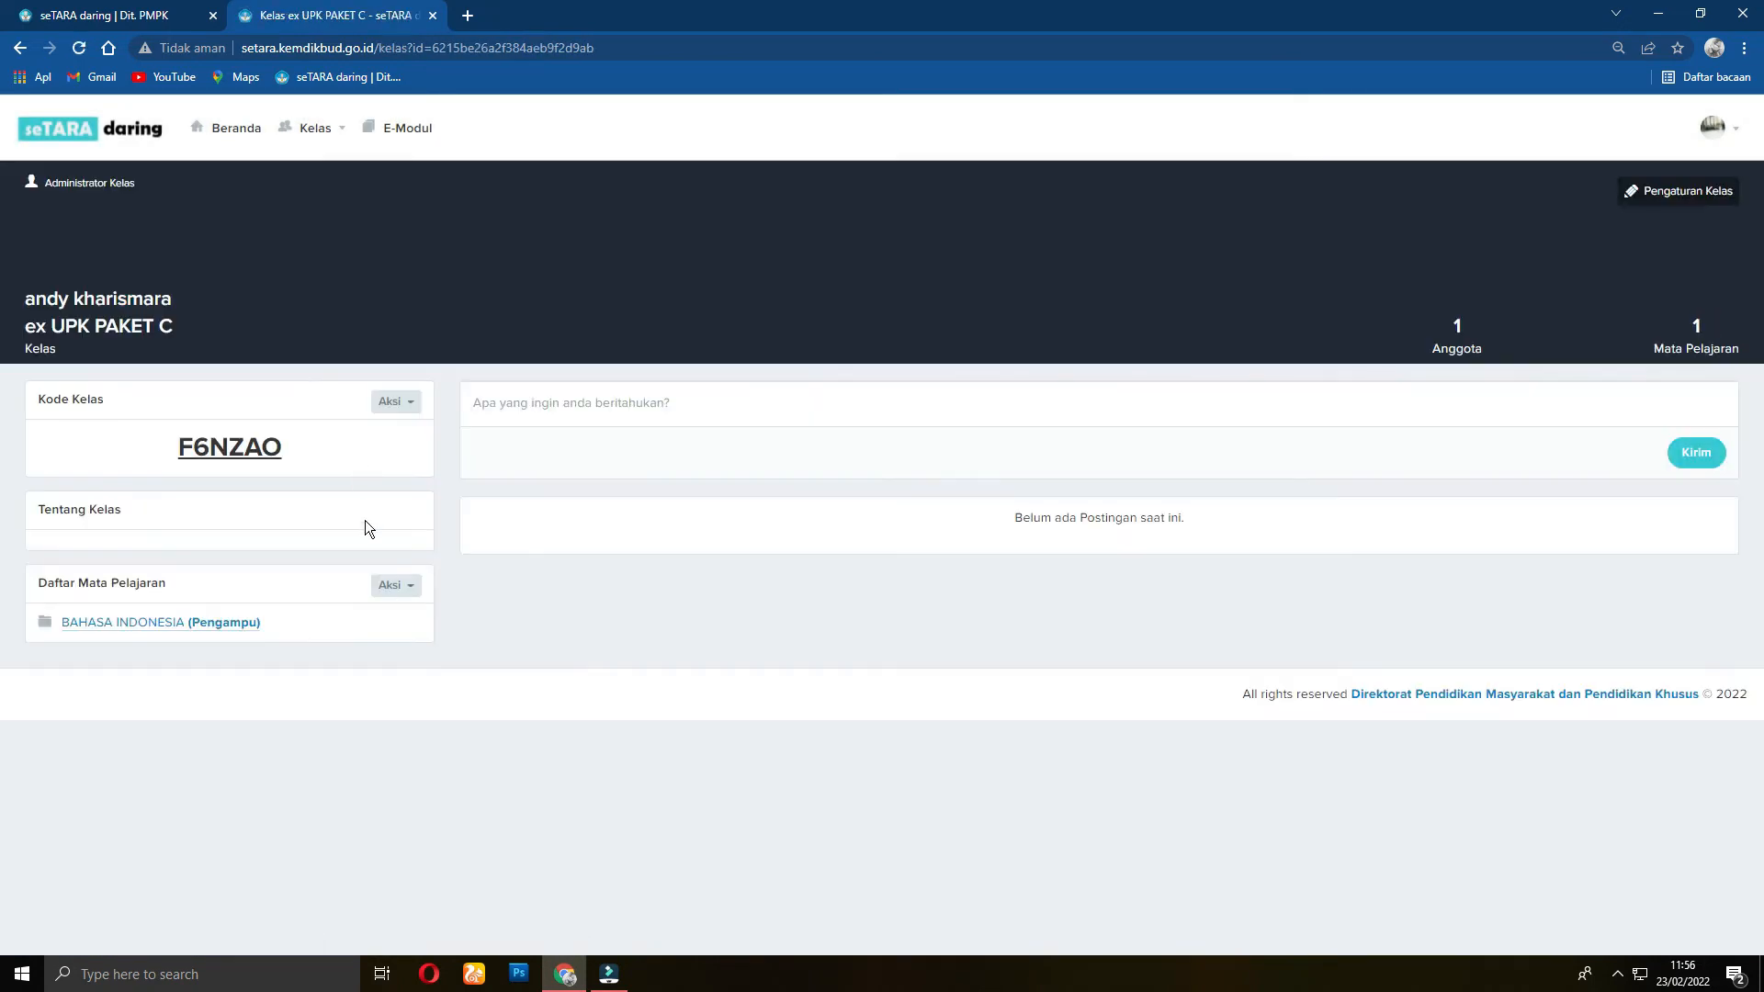
Step: Add MATEMATIKA as a subject and return to the class page
left_click(396, 585)
left_click(359, 621)
left_click(1036, 195)
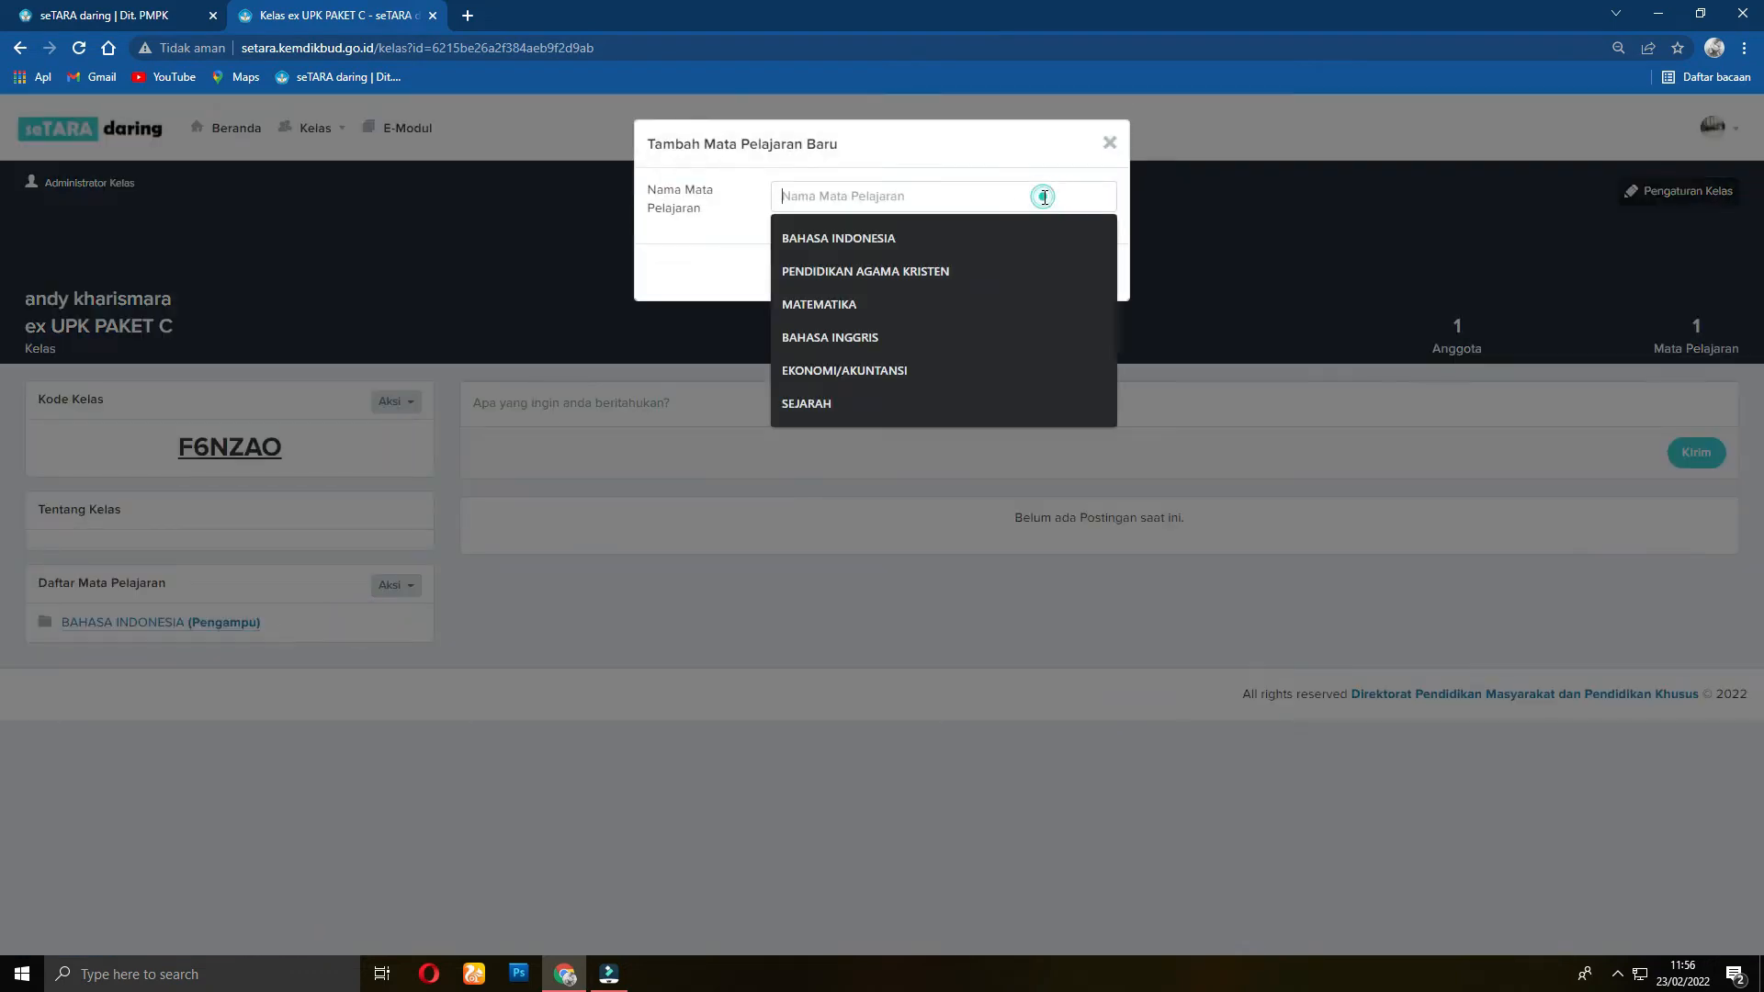
left_click(857, 305)
left_click(1016, 276)
left_click(866, 622)
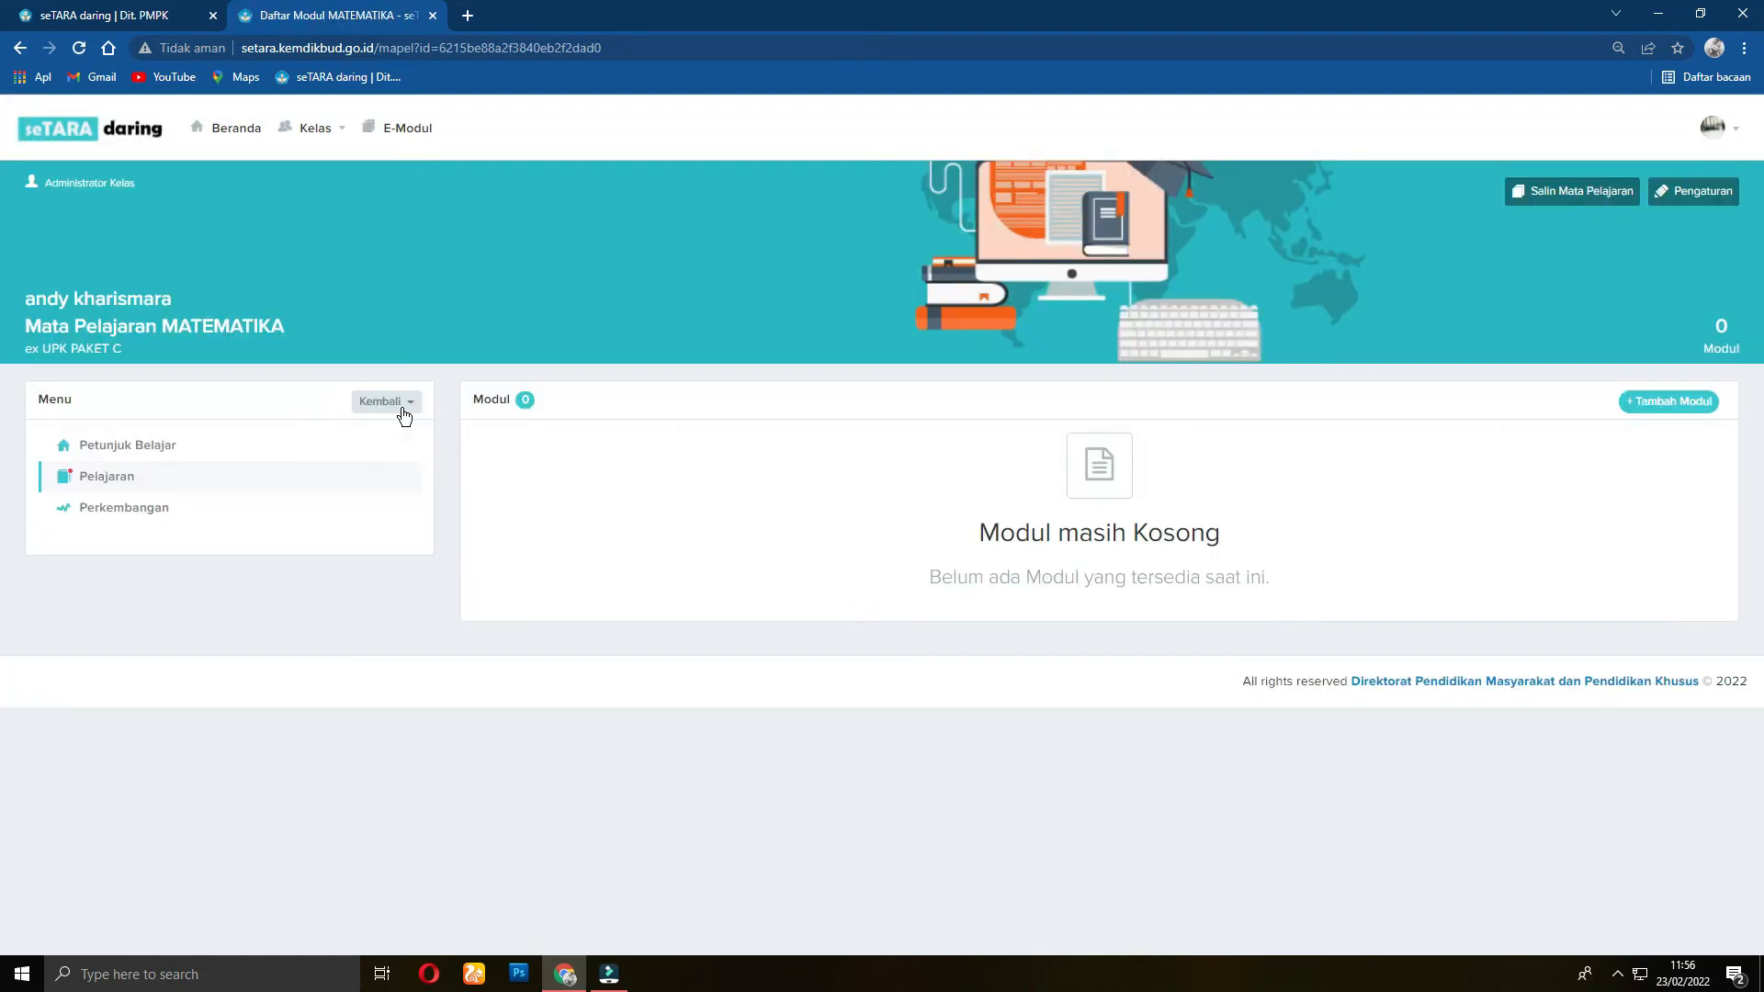
left_click(402, 410)
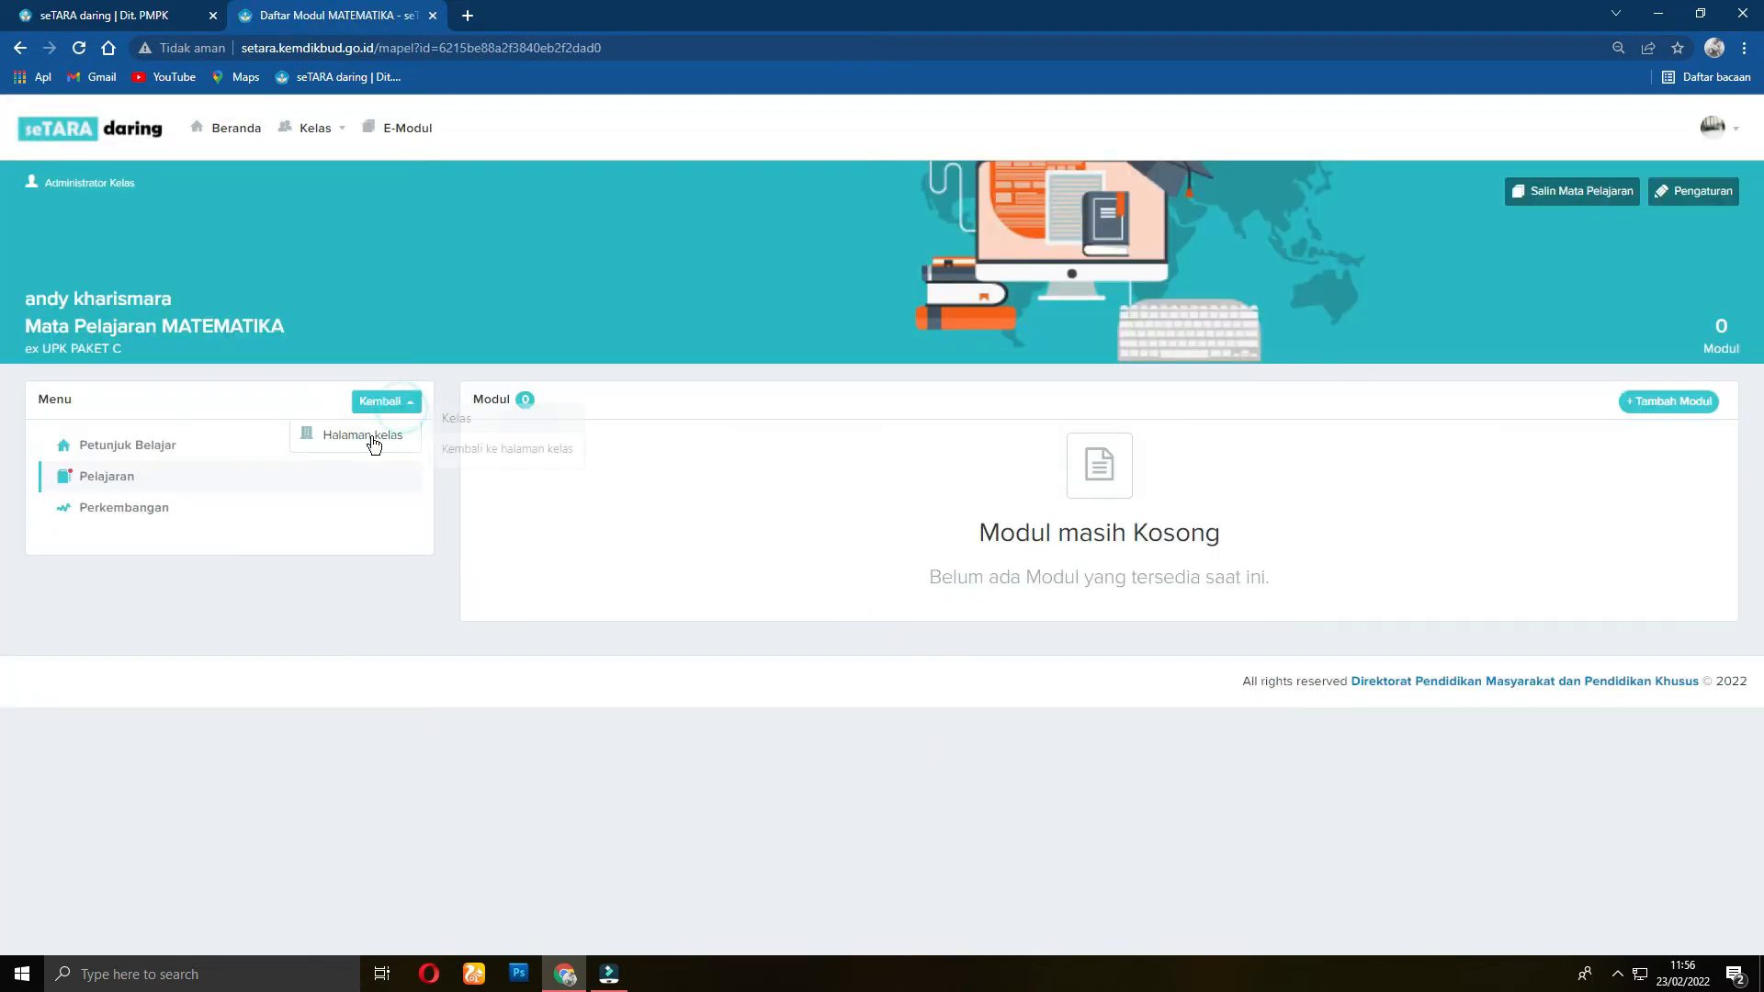
left_click(388, 453)
Step: Add EKONOMI/AKUNTANSI as a subject and return to the class page
left_click(407, 599)
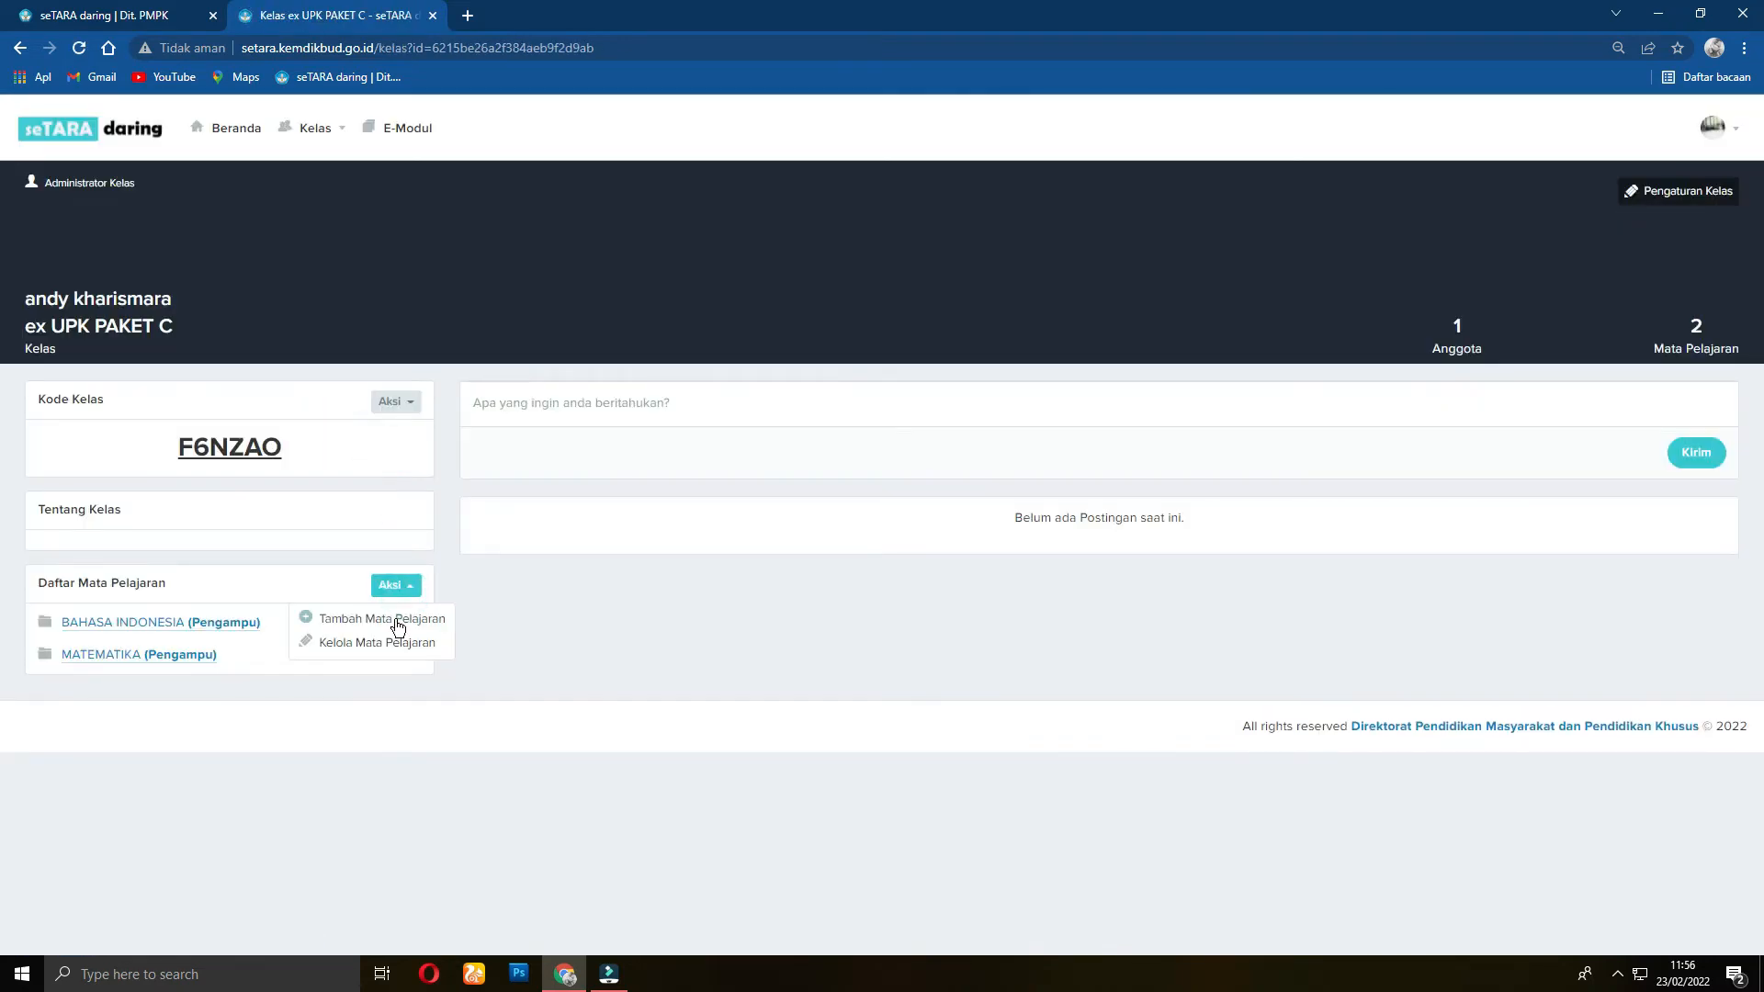
left_click(395, 614)
left_click(971, 207)
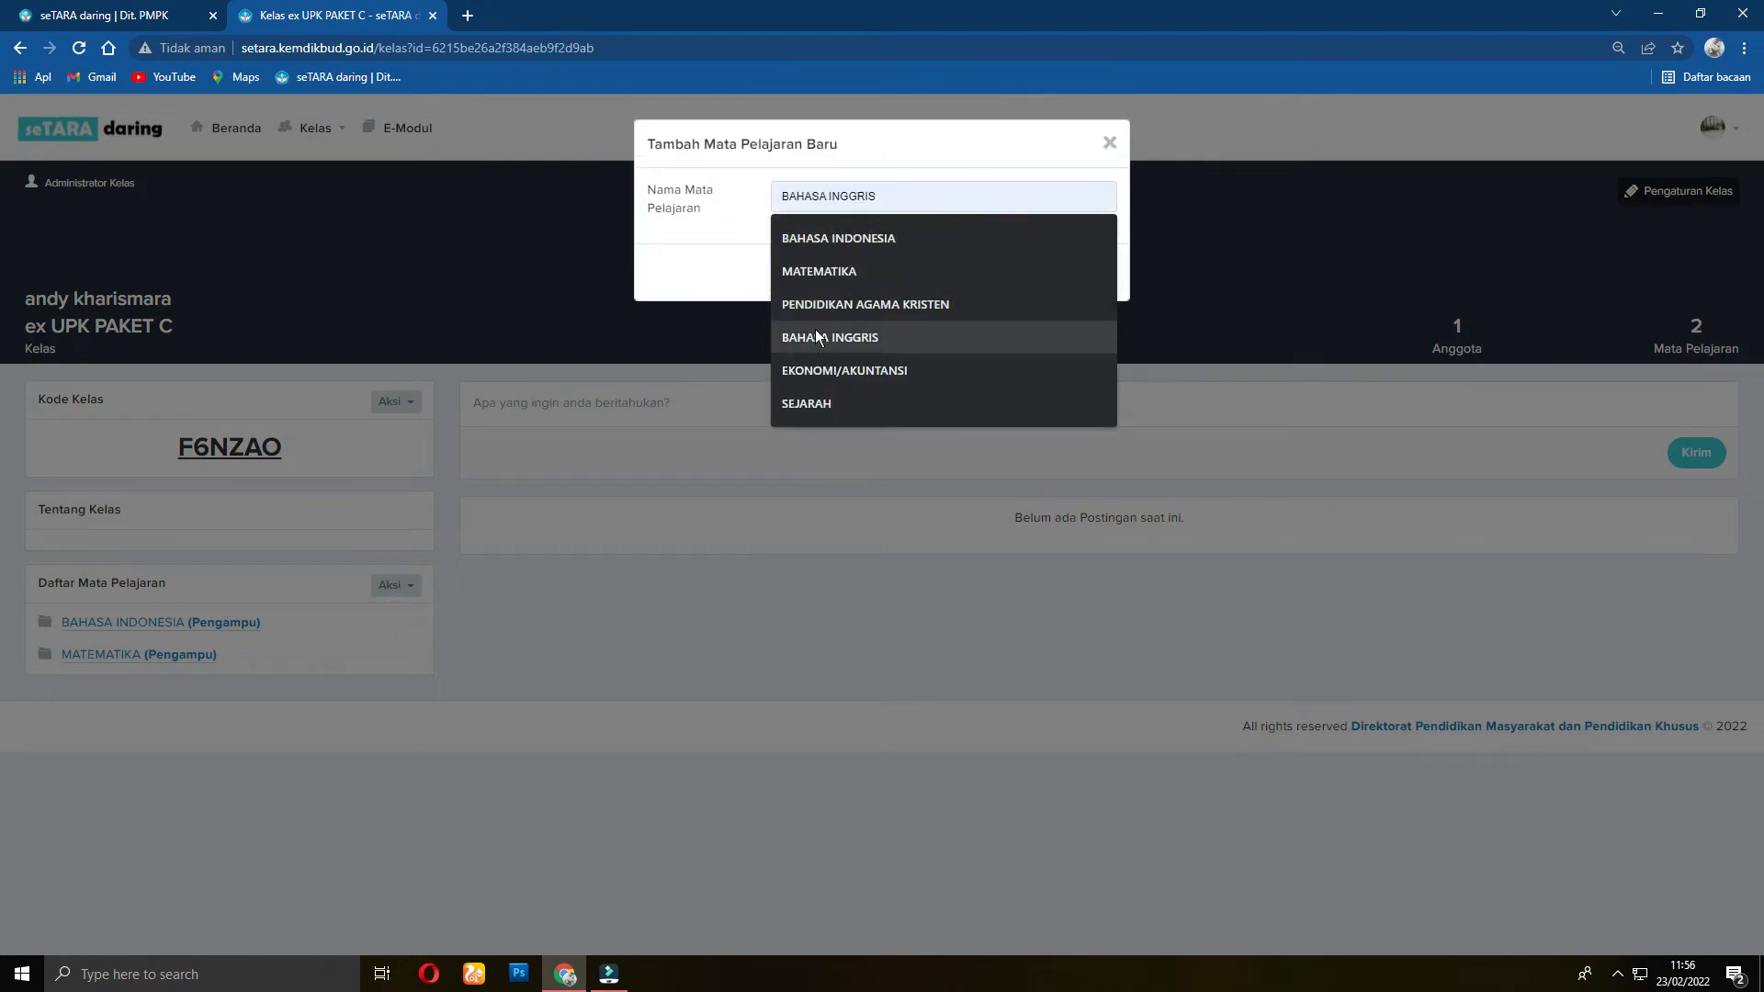
left_click(811, 369)
left_click(1005, 279)
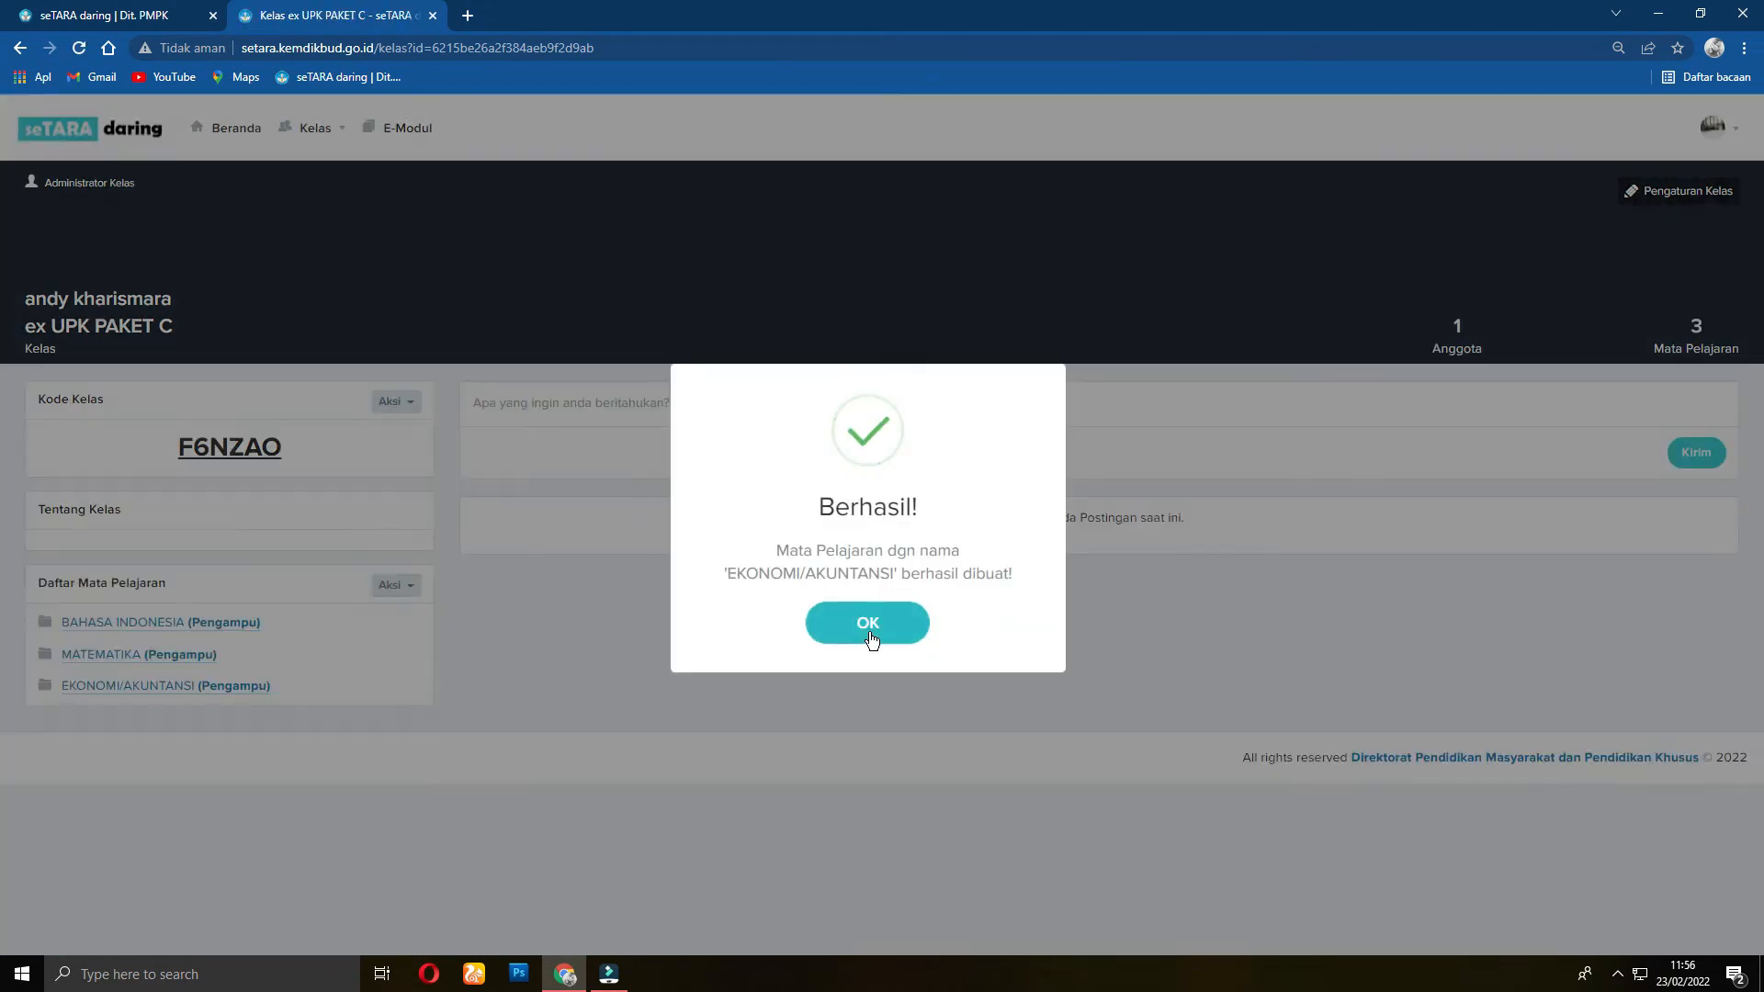
left_click(868, 625)
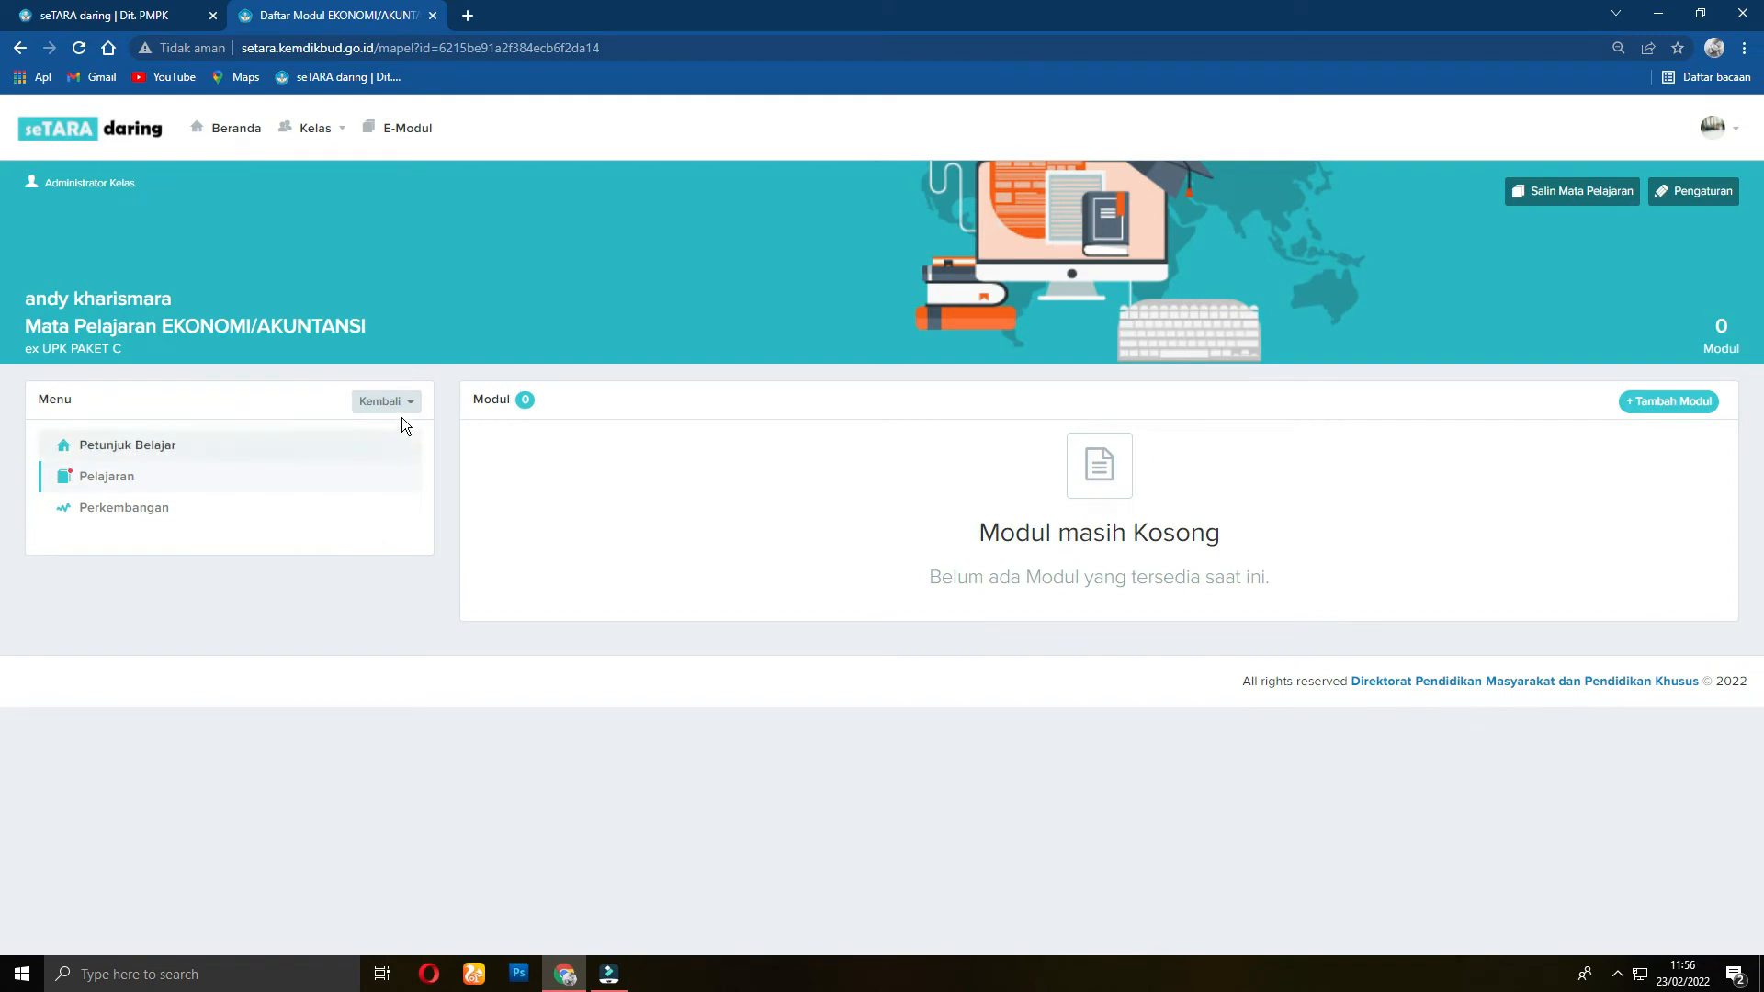
left_click(385, 403)
left_click(363, 436)
left_click(395, 585)
left_click(389, 615)
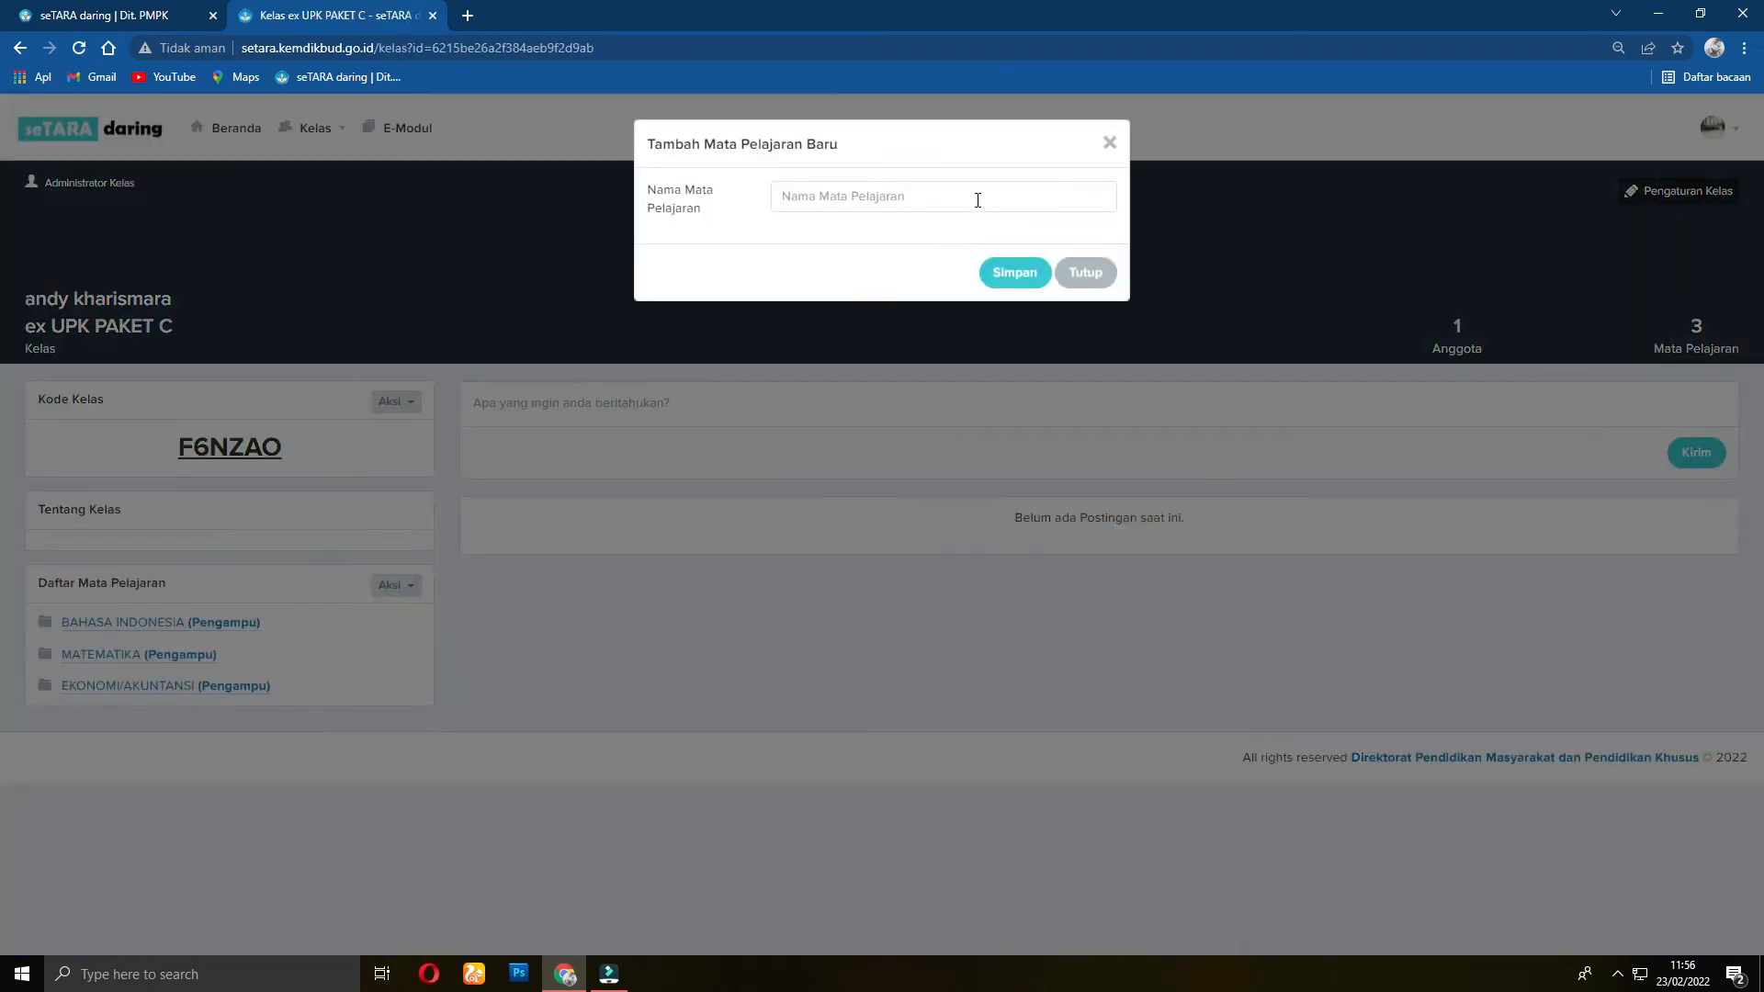
Step: Name the new subject SEJARAH INDONESIA and save it
left_click(977, 197)
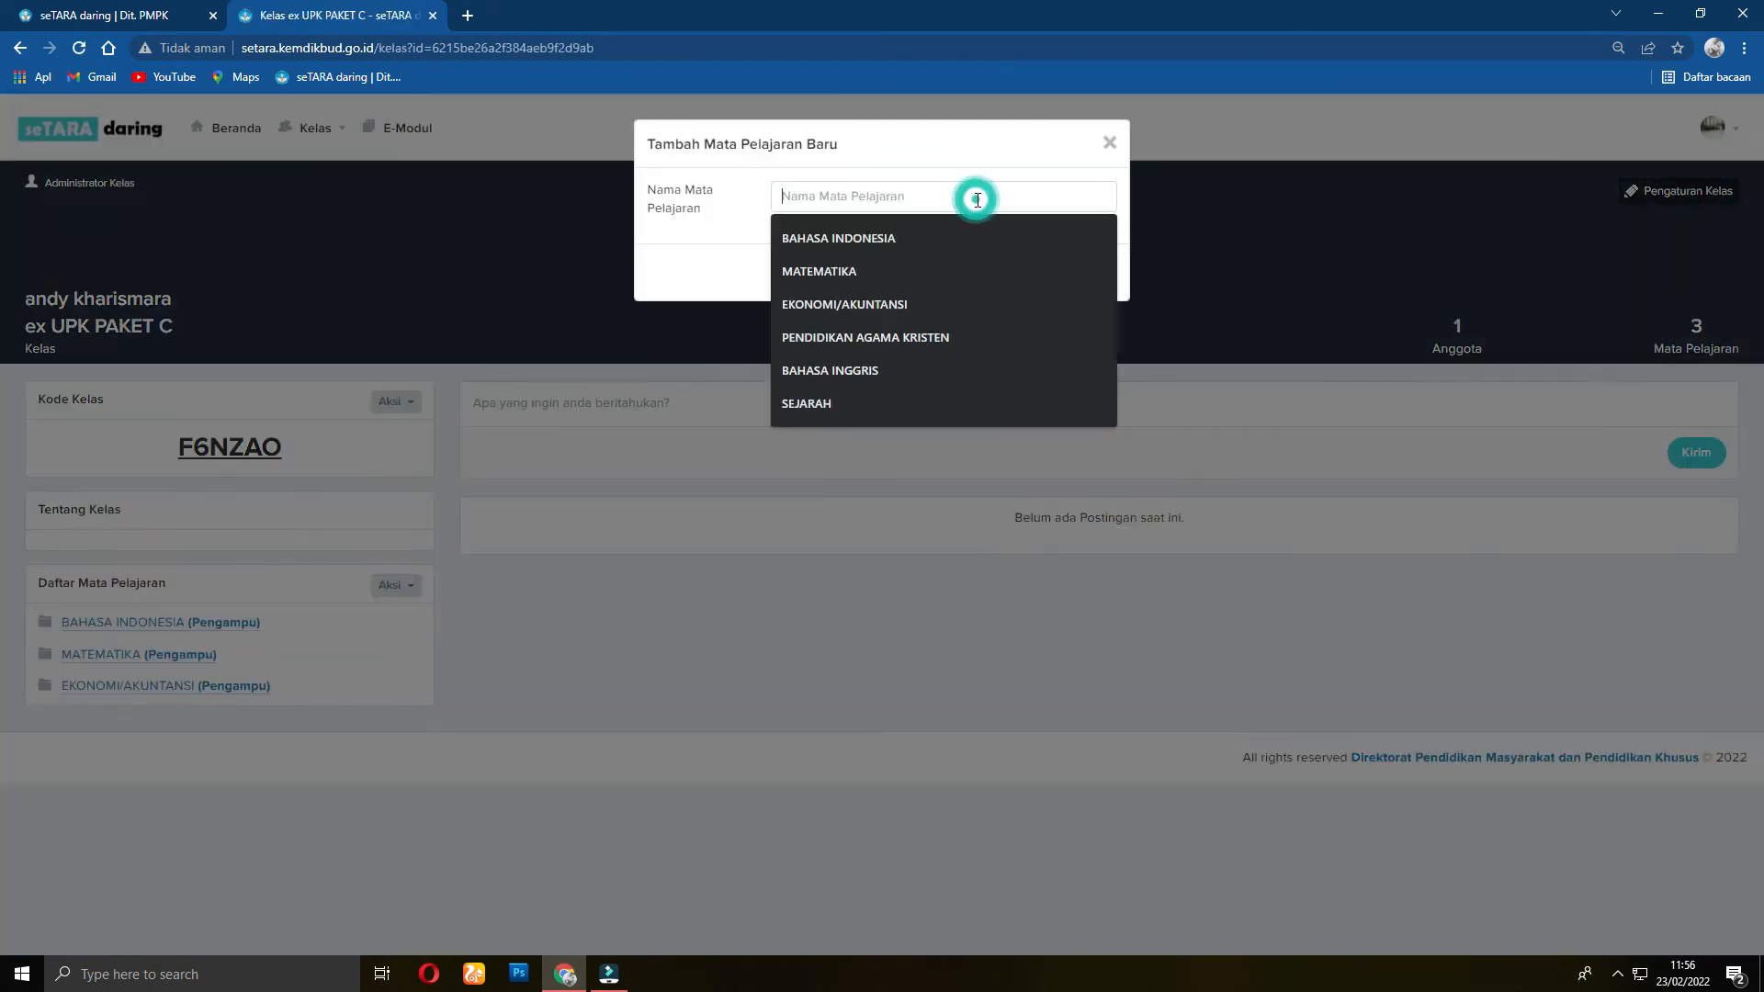
left_click(885, 199)
type("S")
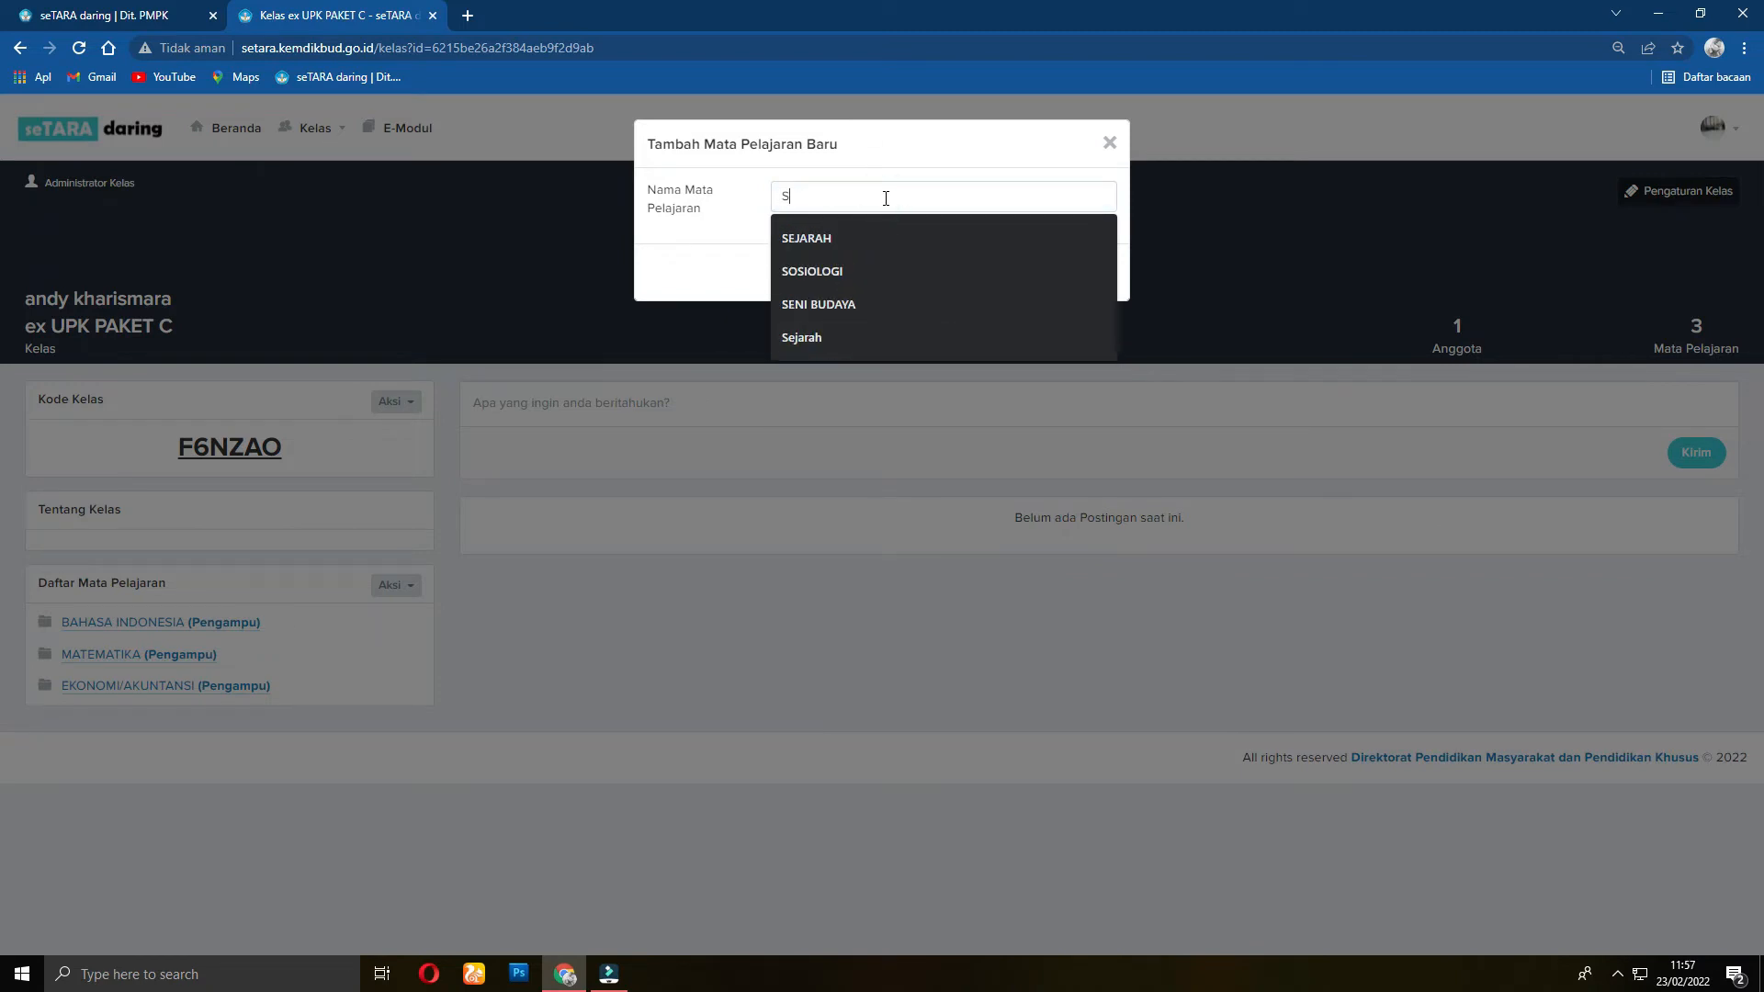
type("EJARAH INDO")
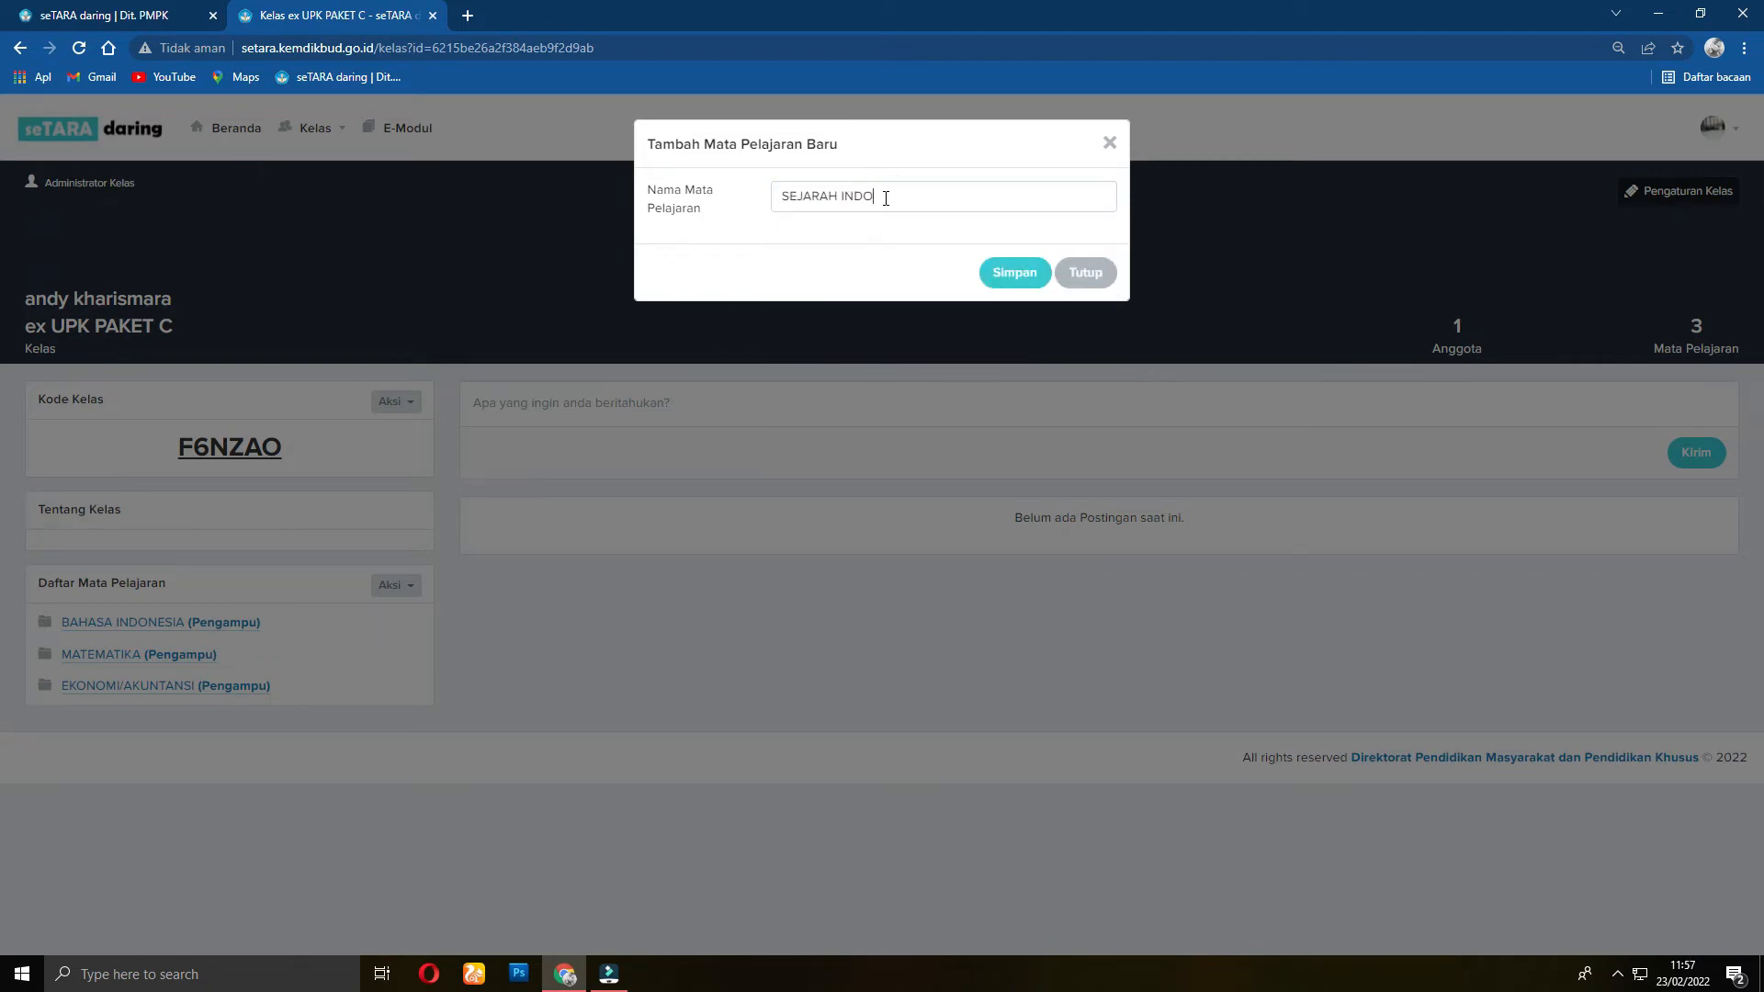
type("NESIA")
key("Return")
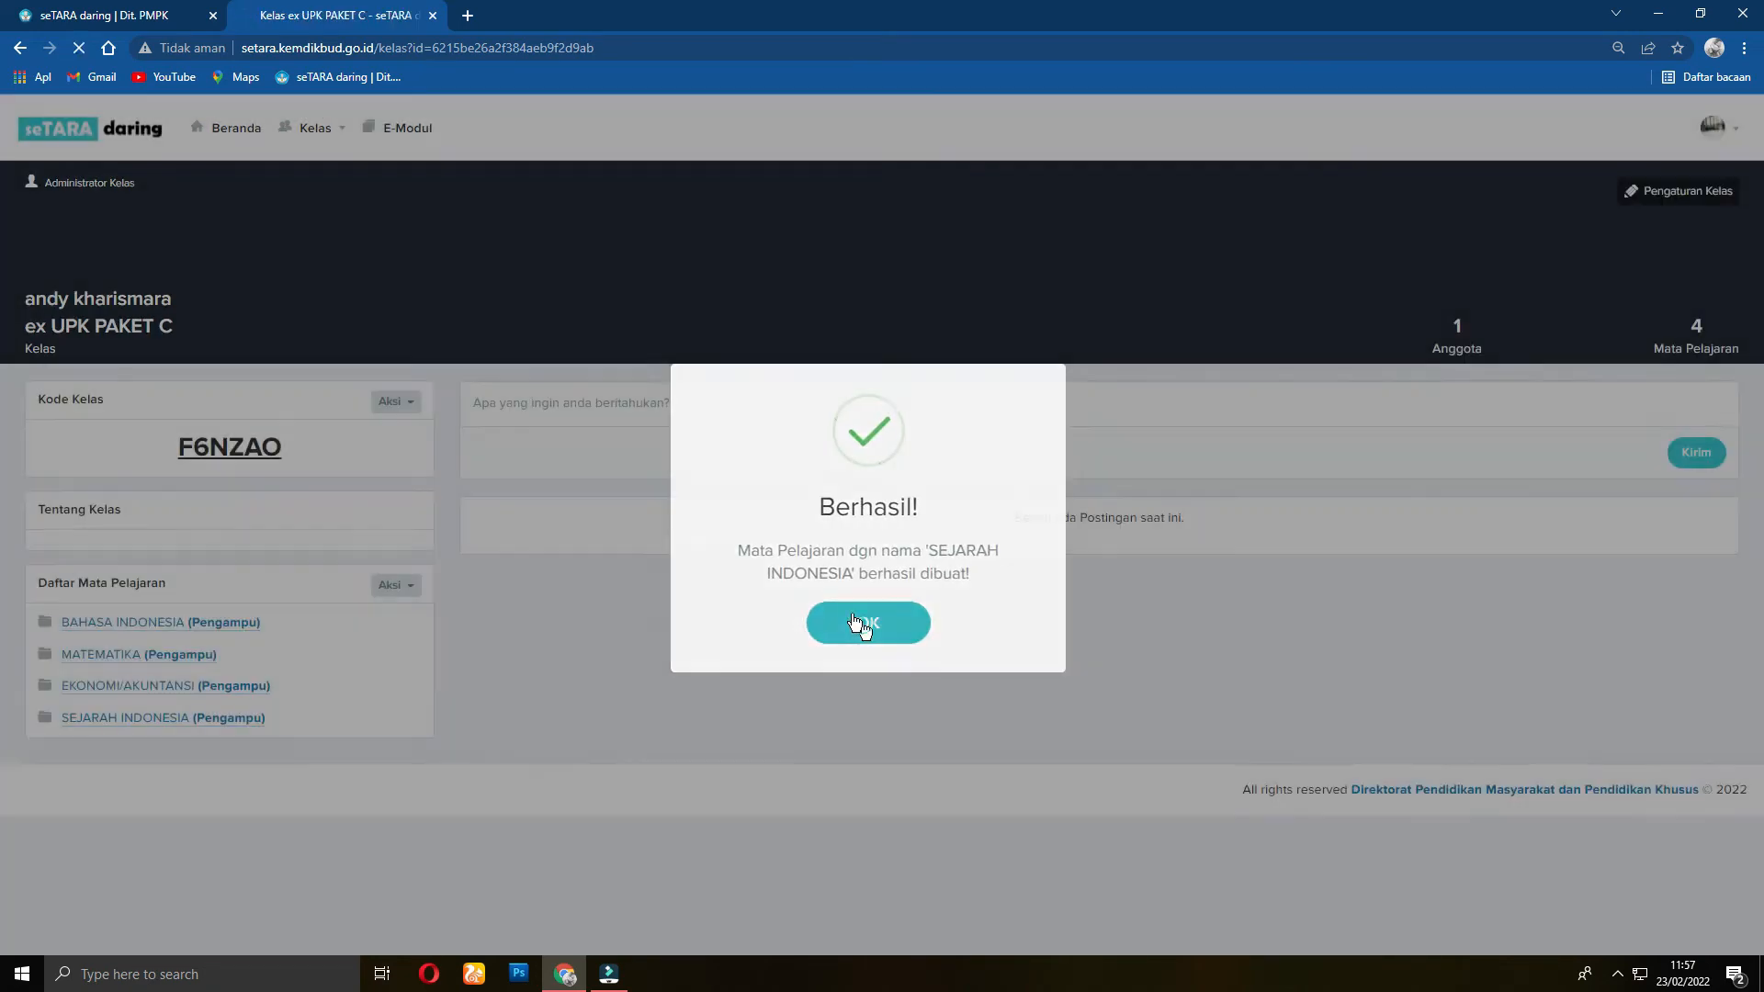
left_click(858, 622)
Step: Add SEJARAH as another subject and return to the class page
left_click(401, 592)
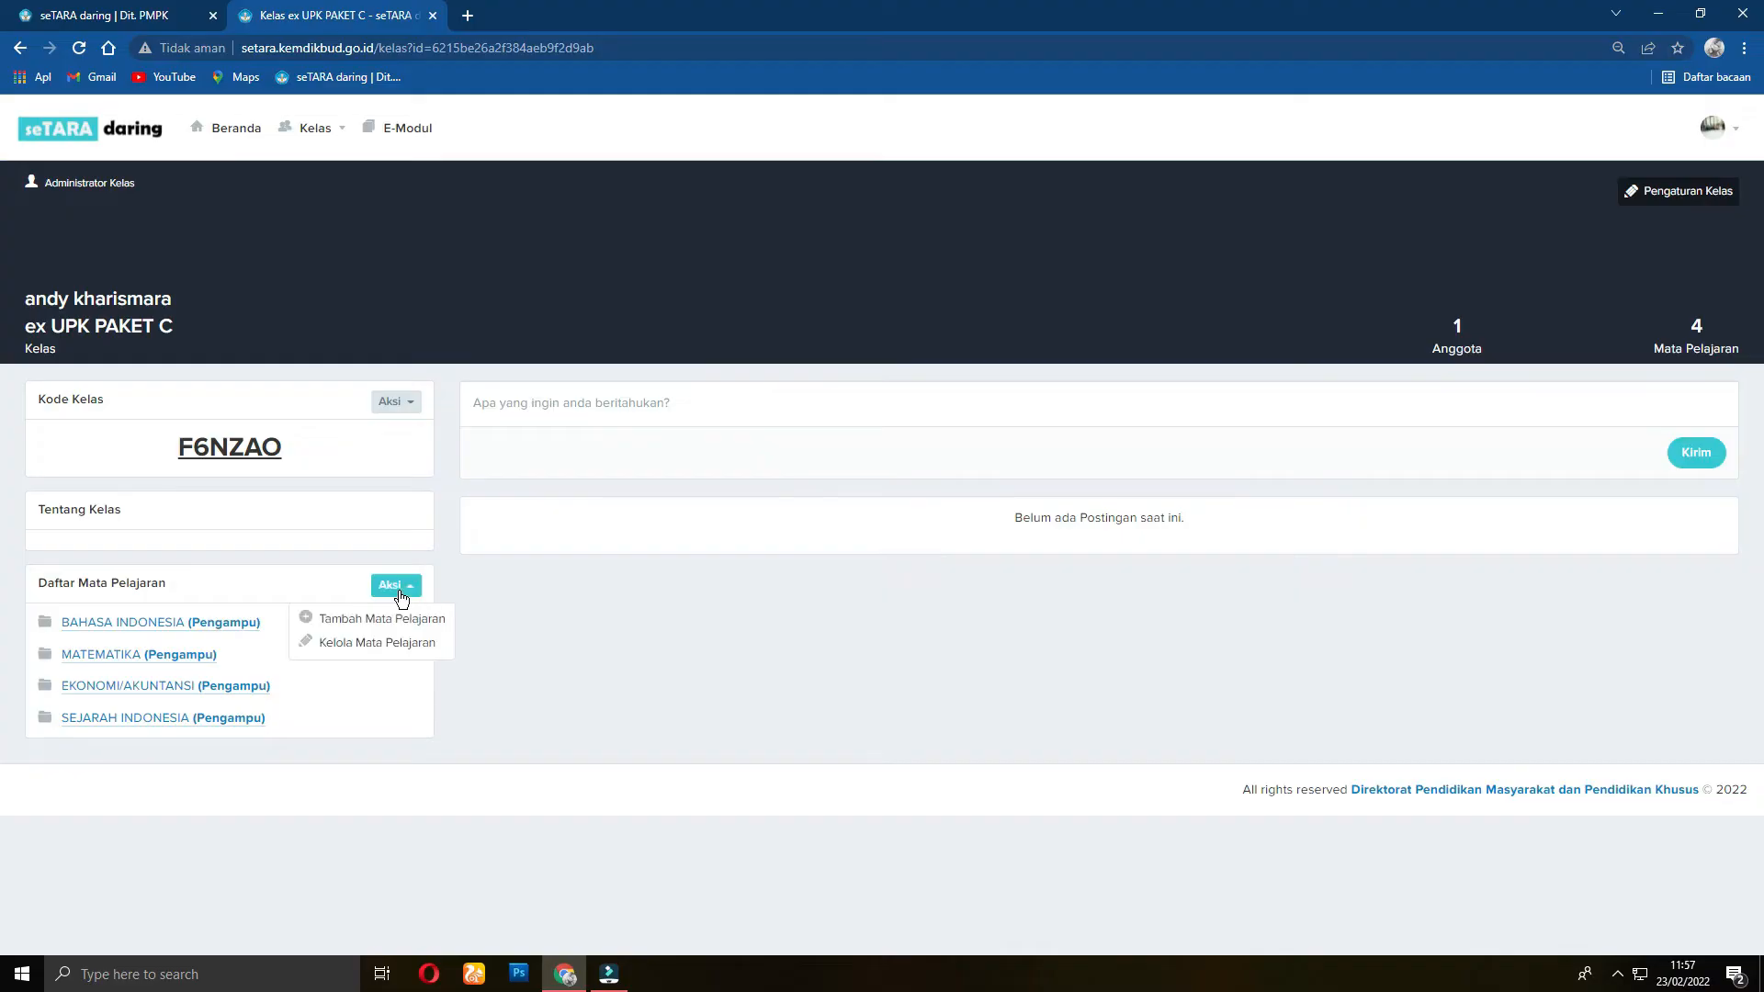
left_click(386, 618)
left_click(897, 193)
type("S")
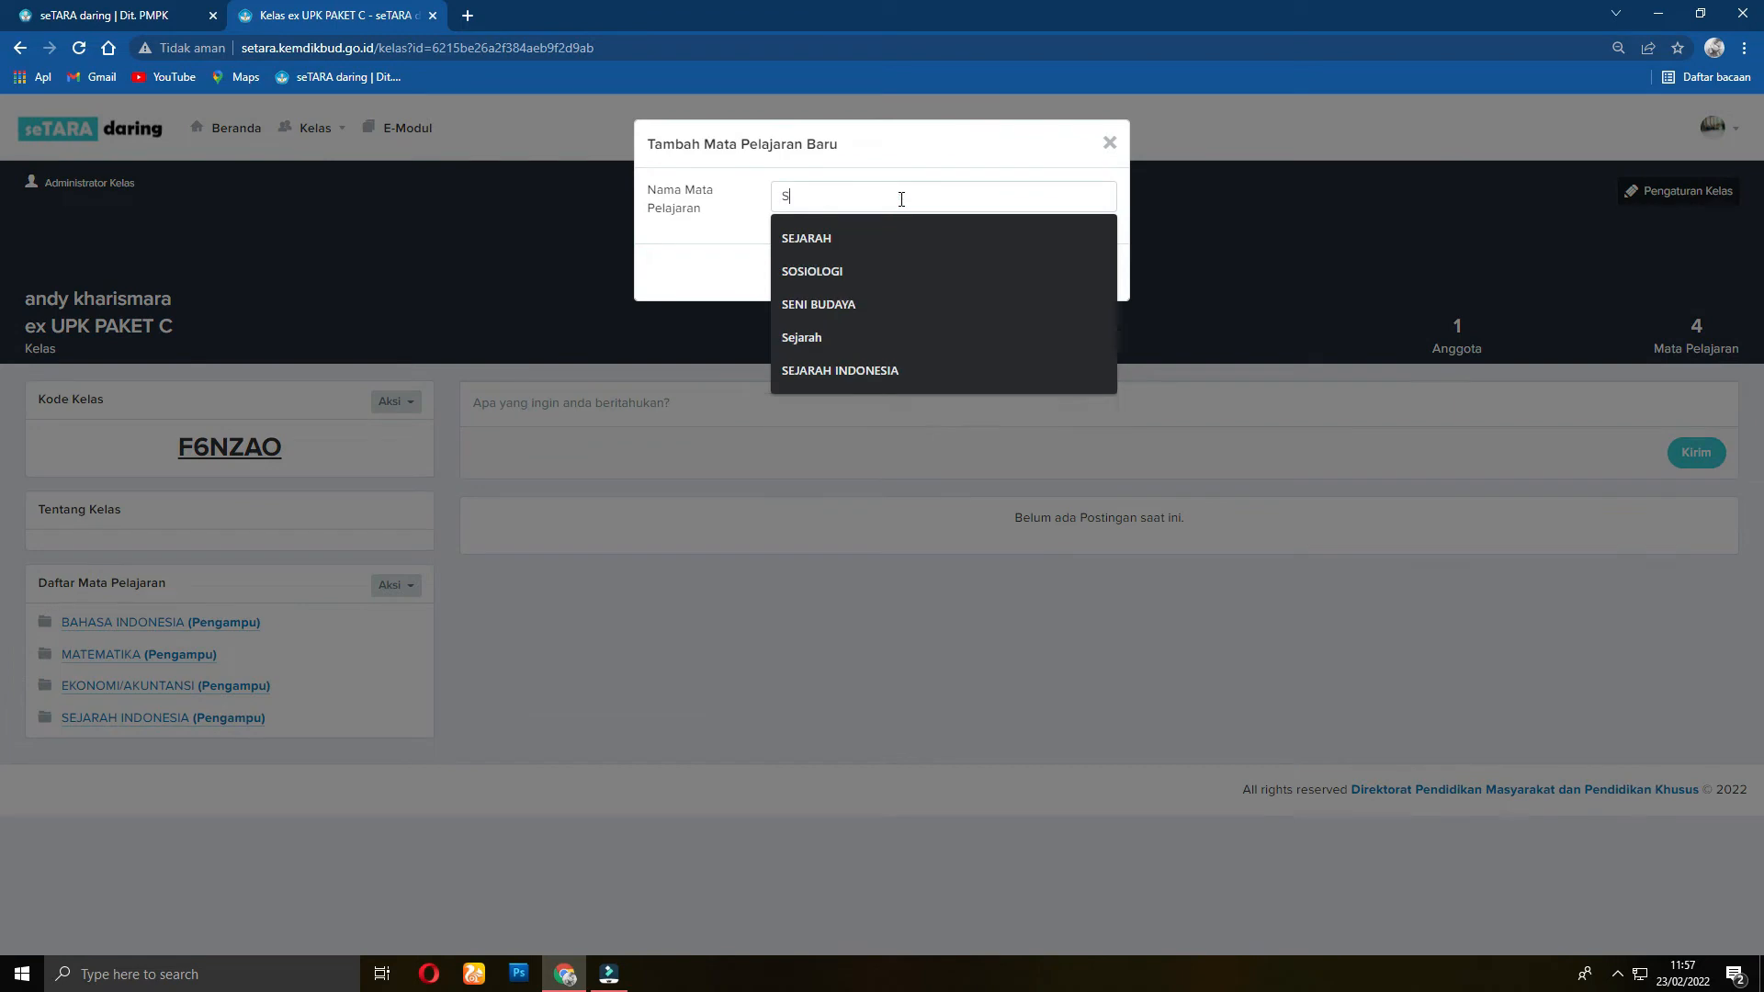
type("EJARAH")
left_click(825, 241)
key("Return")
left_click(870, 625)
left_click(402, 406)
left_click(371, 431)
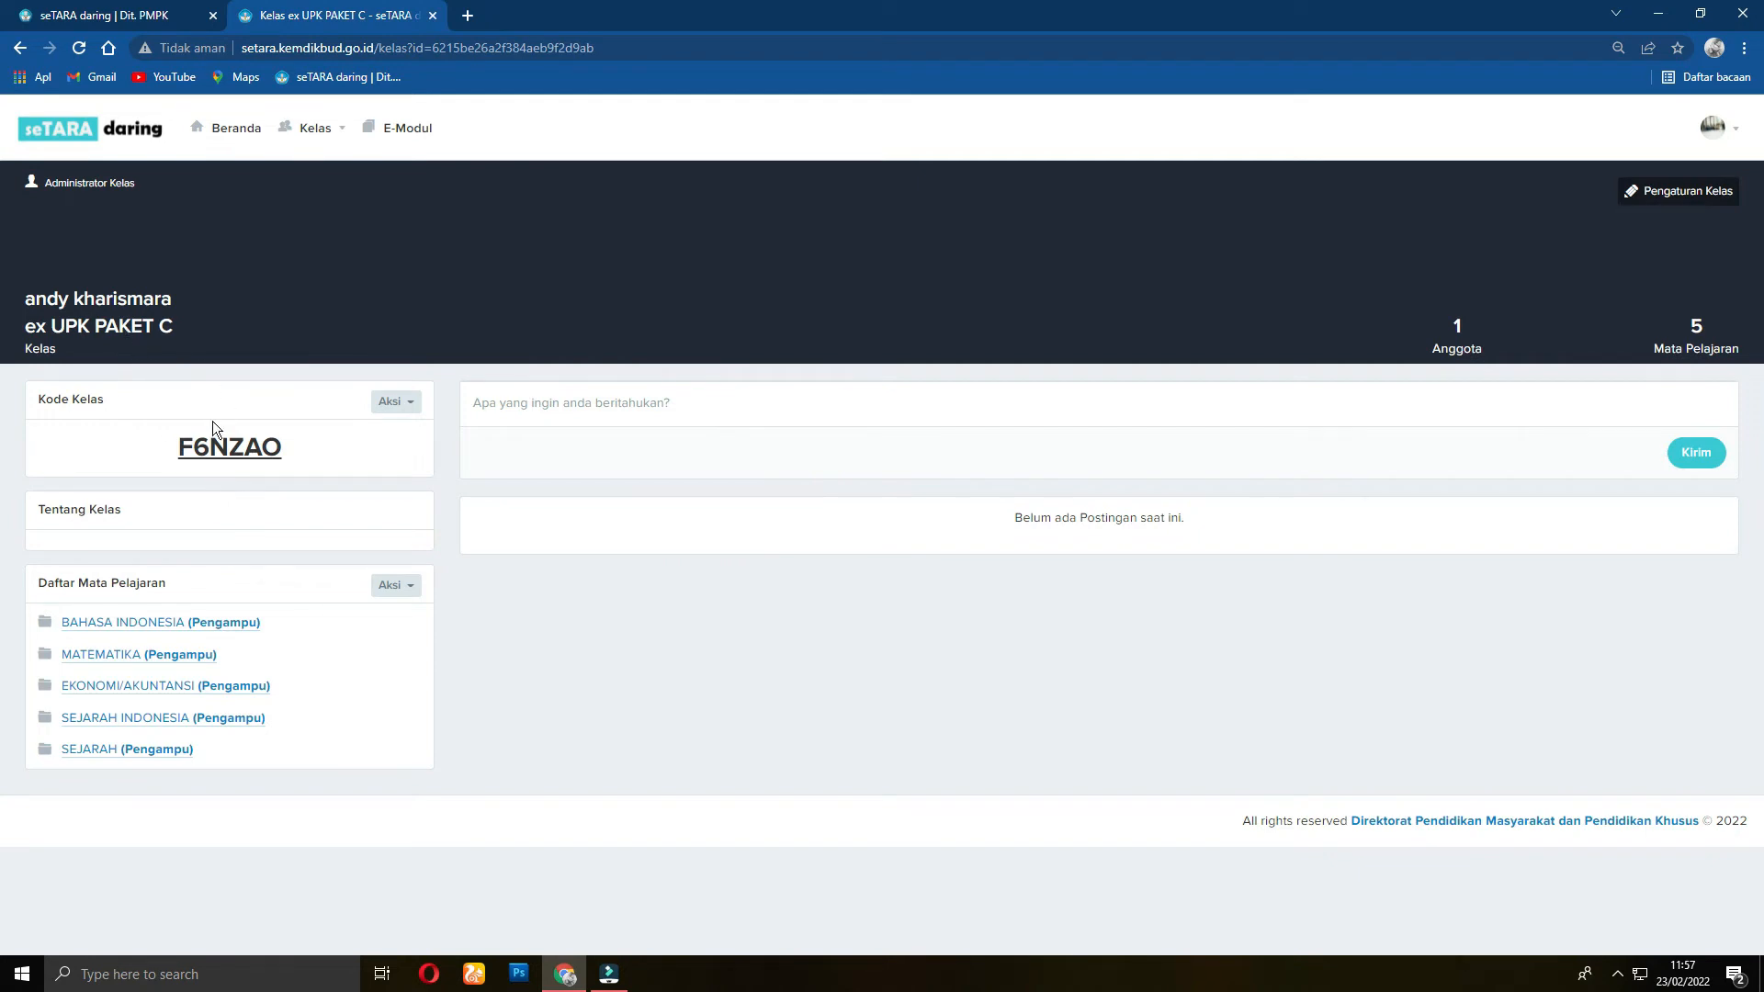
left_click_drag(179, 455, 283, 450)
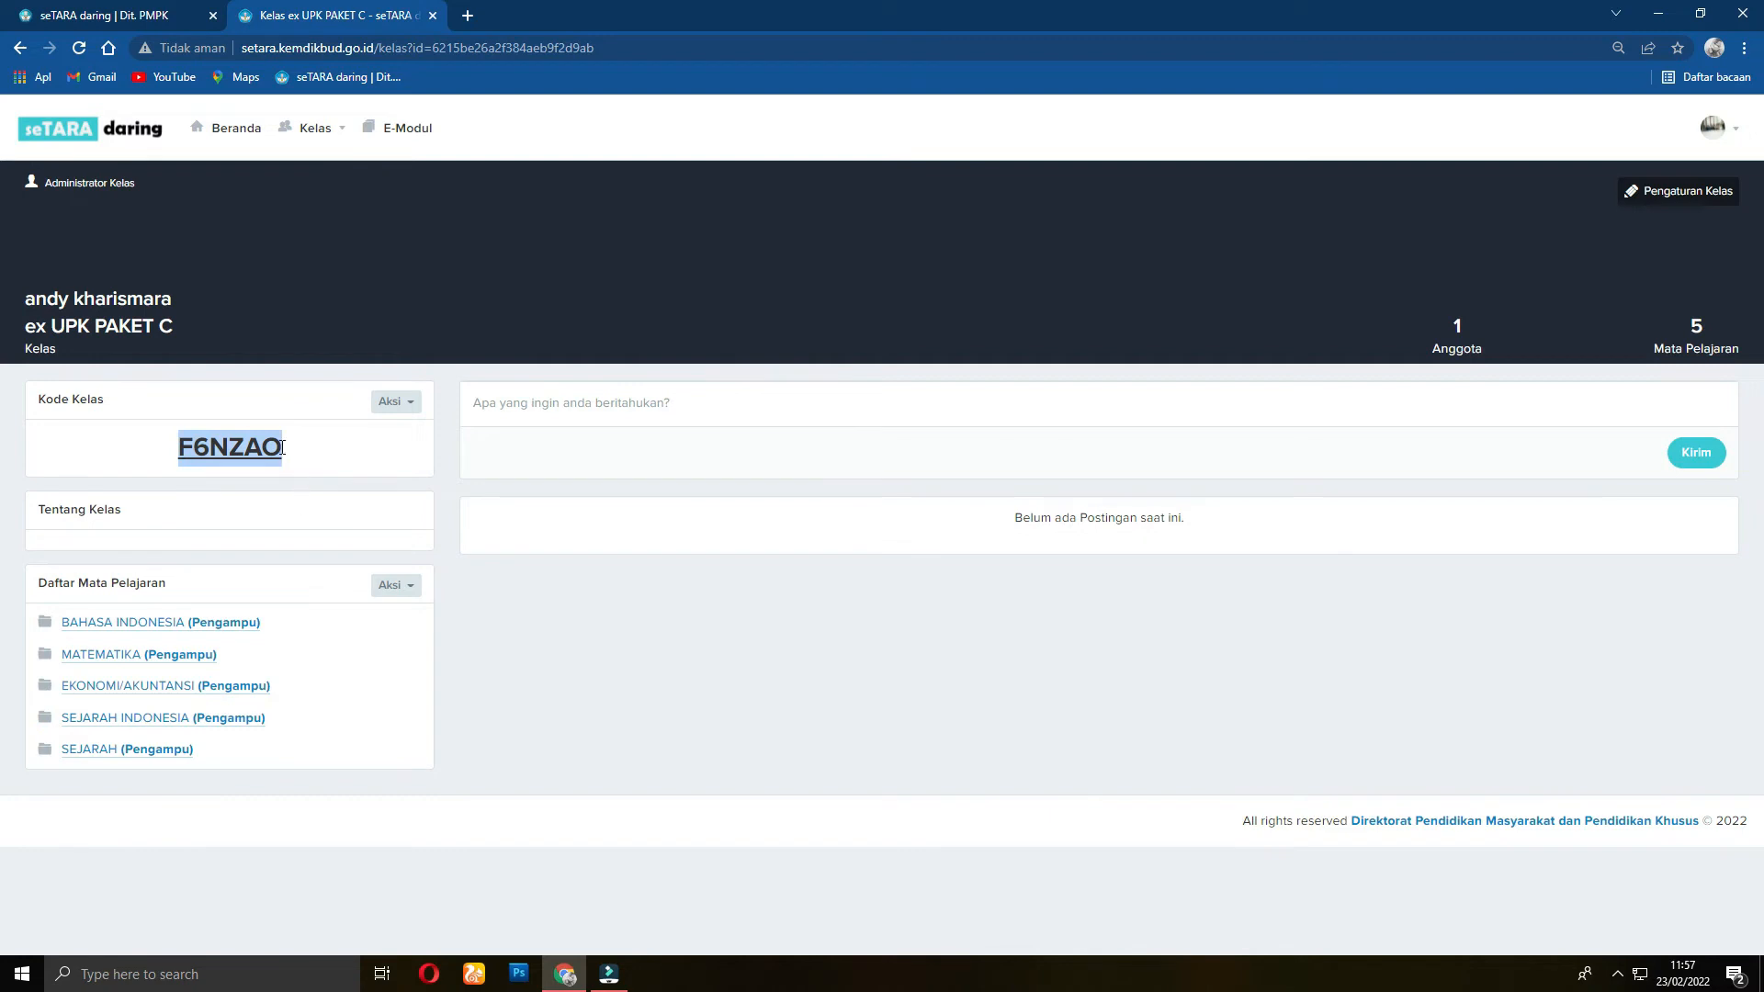
left_click(282, 448)
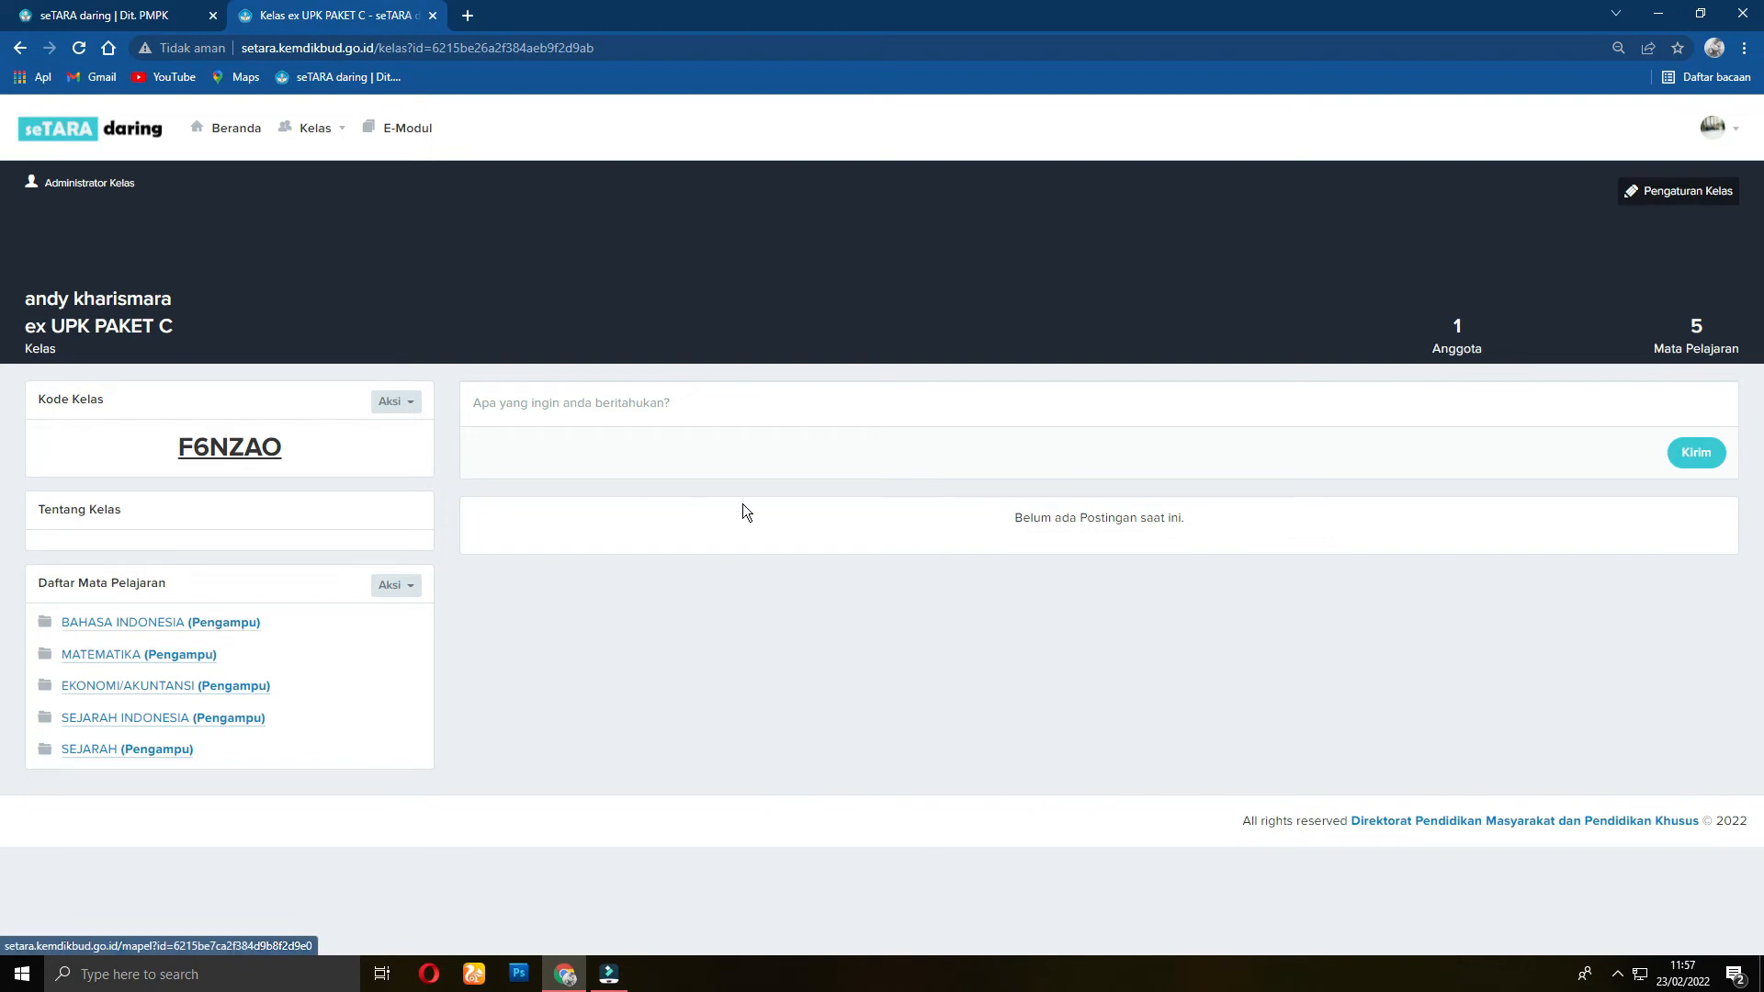
left_click(1460, 358)
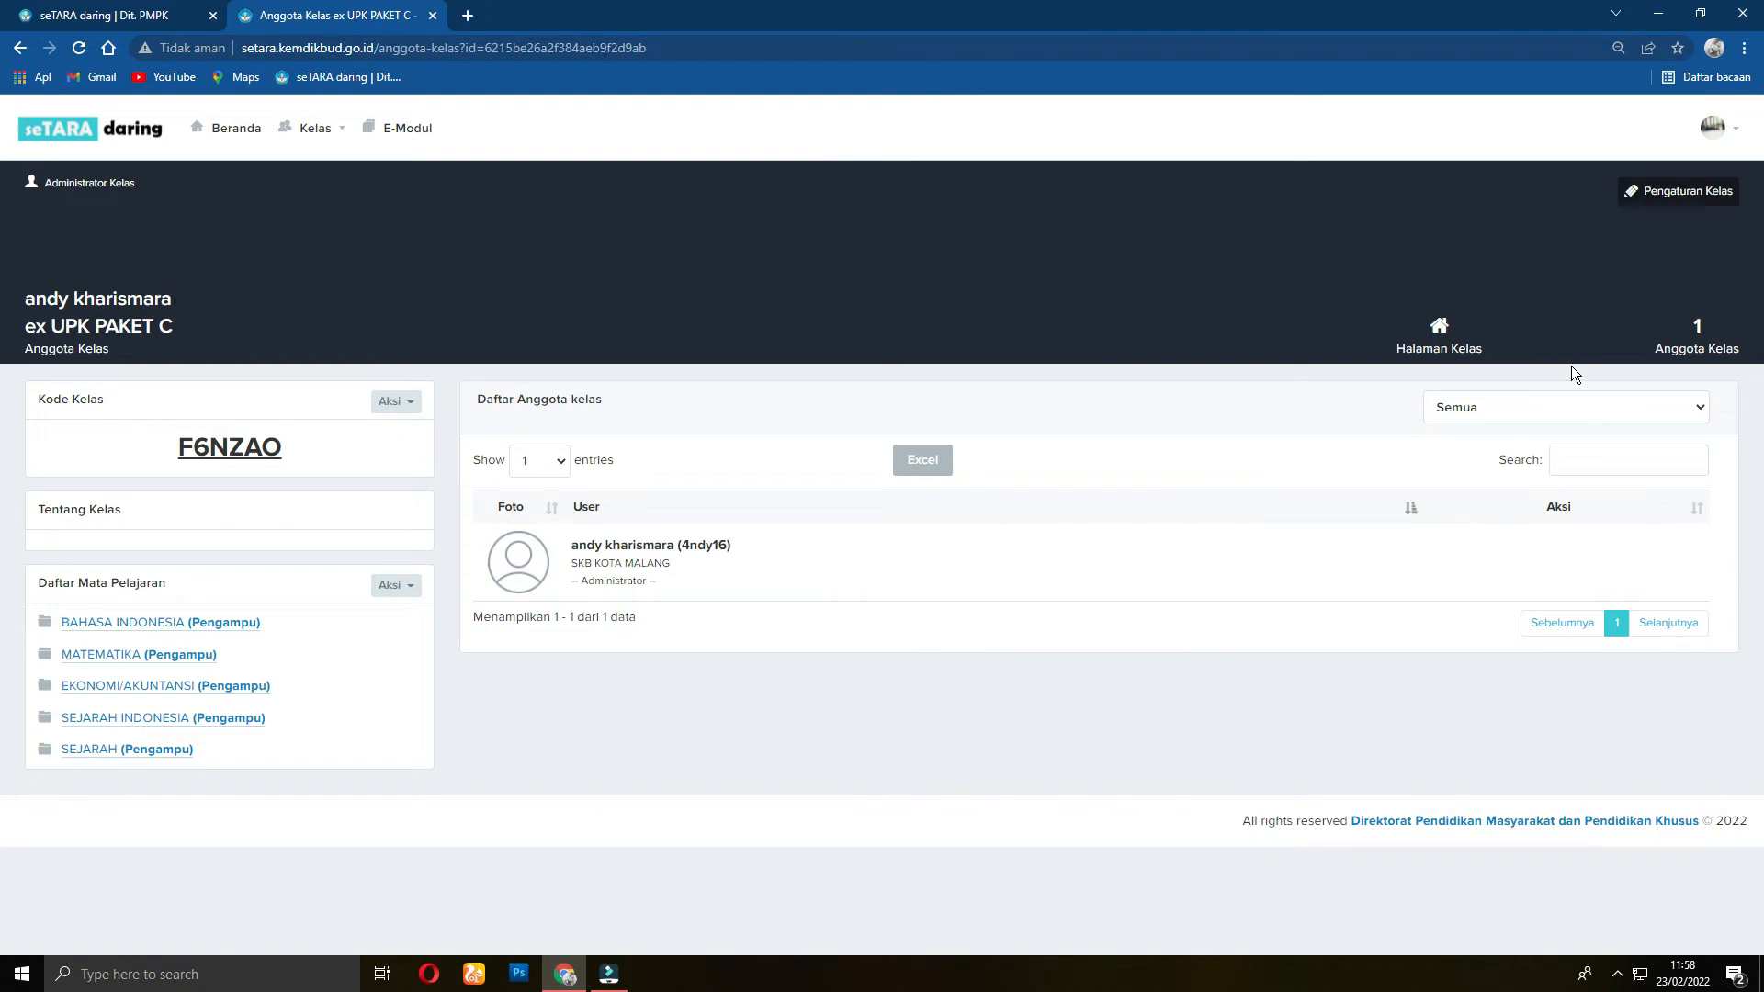
Step: Filter ex UPK PAKET C members to Tutor (Pendamping), find none, and go back to Beranda
left_click(1624, 408)
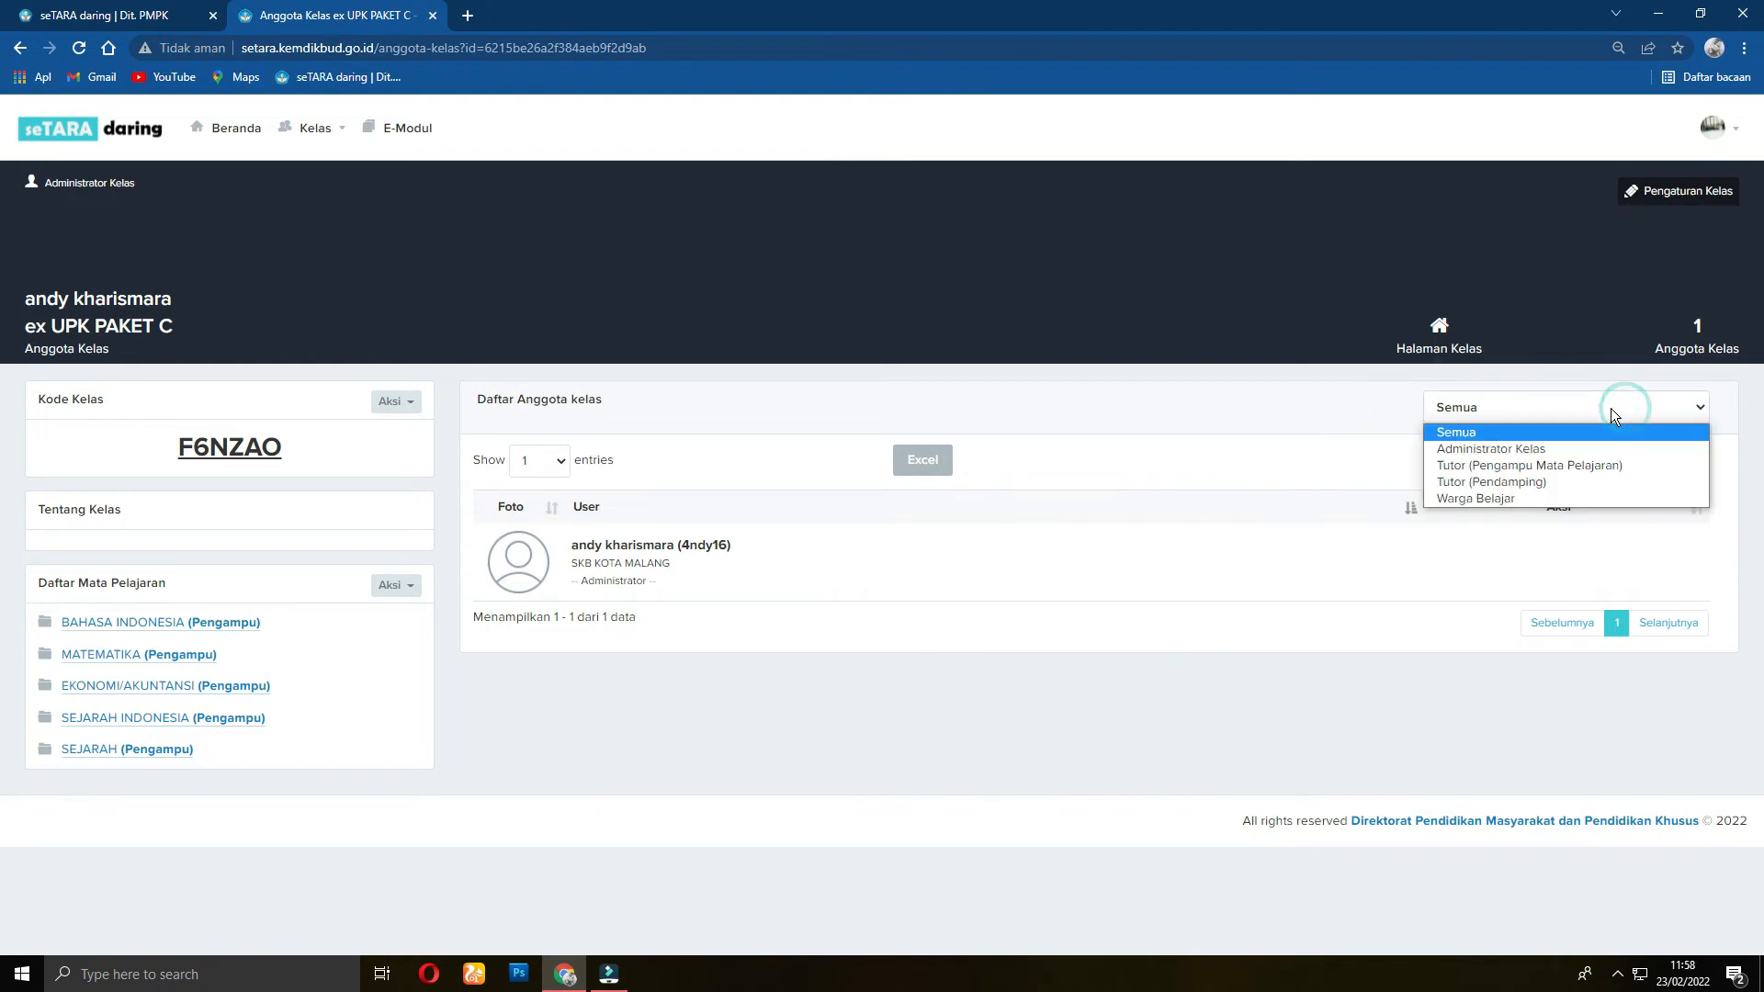
left_click(1501, 487)
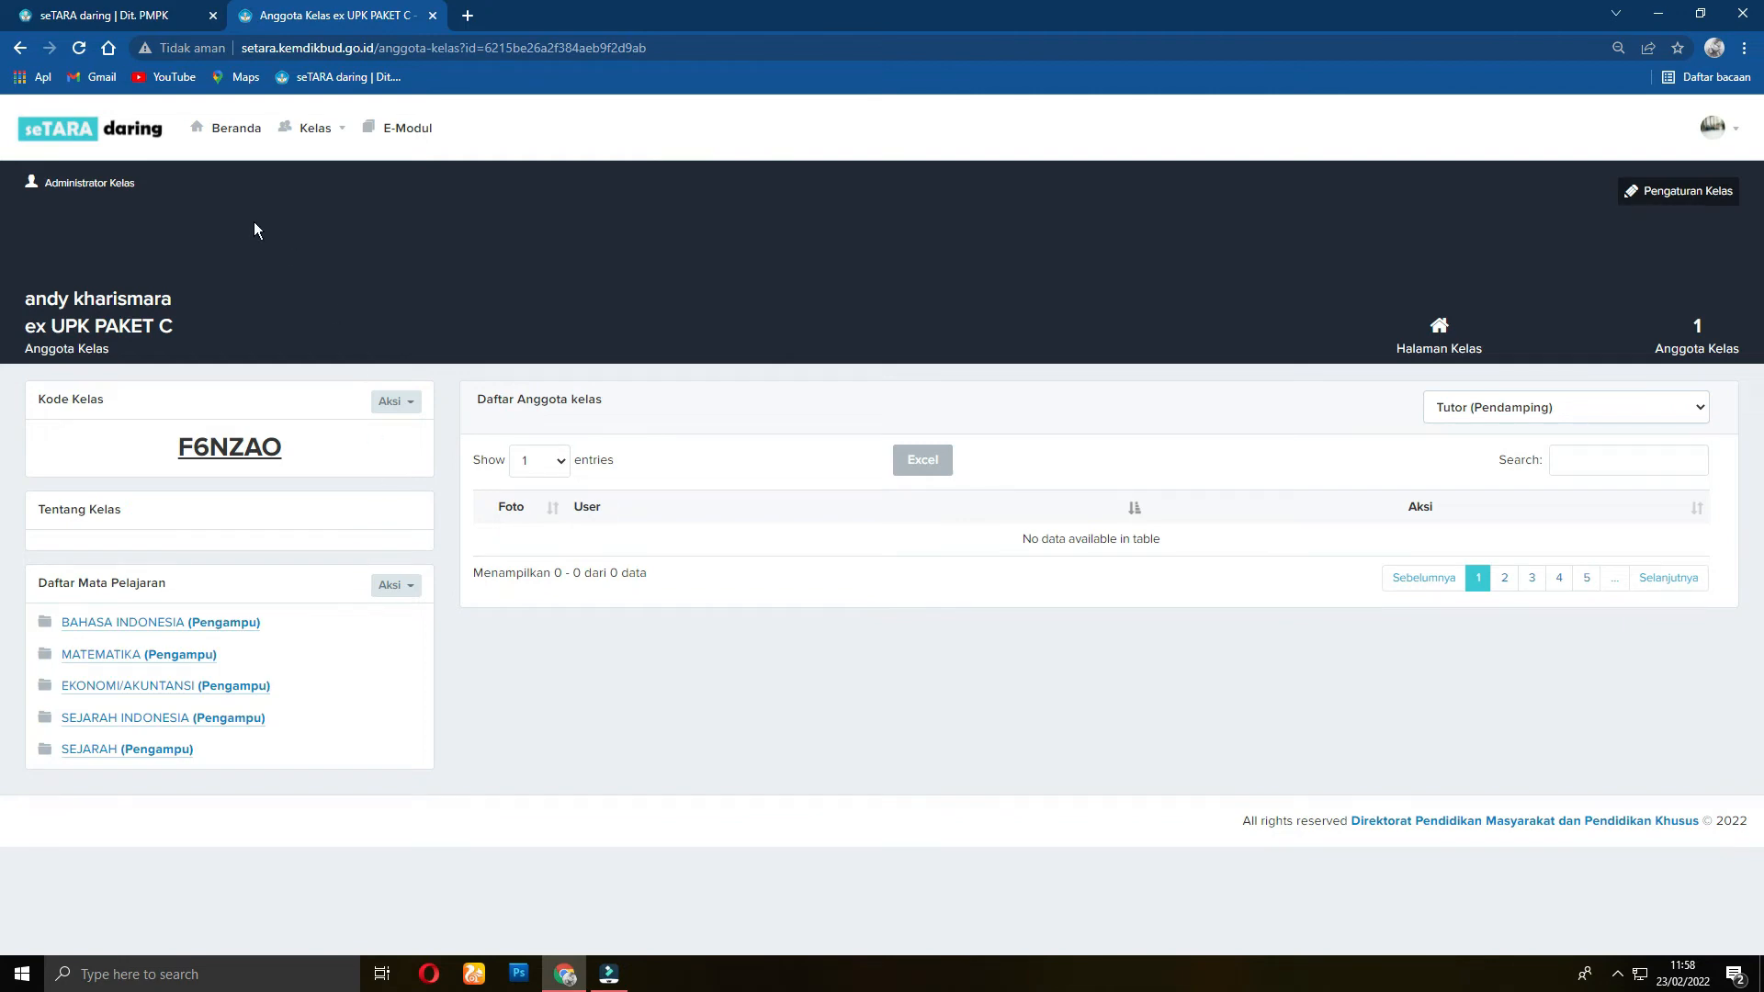
left_click(242, 129)
Step: Scroll the Daftar Kelas list and open UPK PAKET C - TH. 2022 (145 members, 11 subjects)
scroll(223, 434, "down", 5)
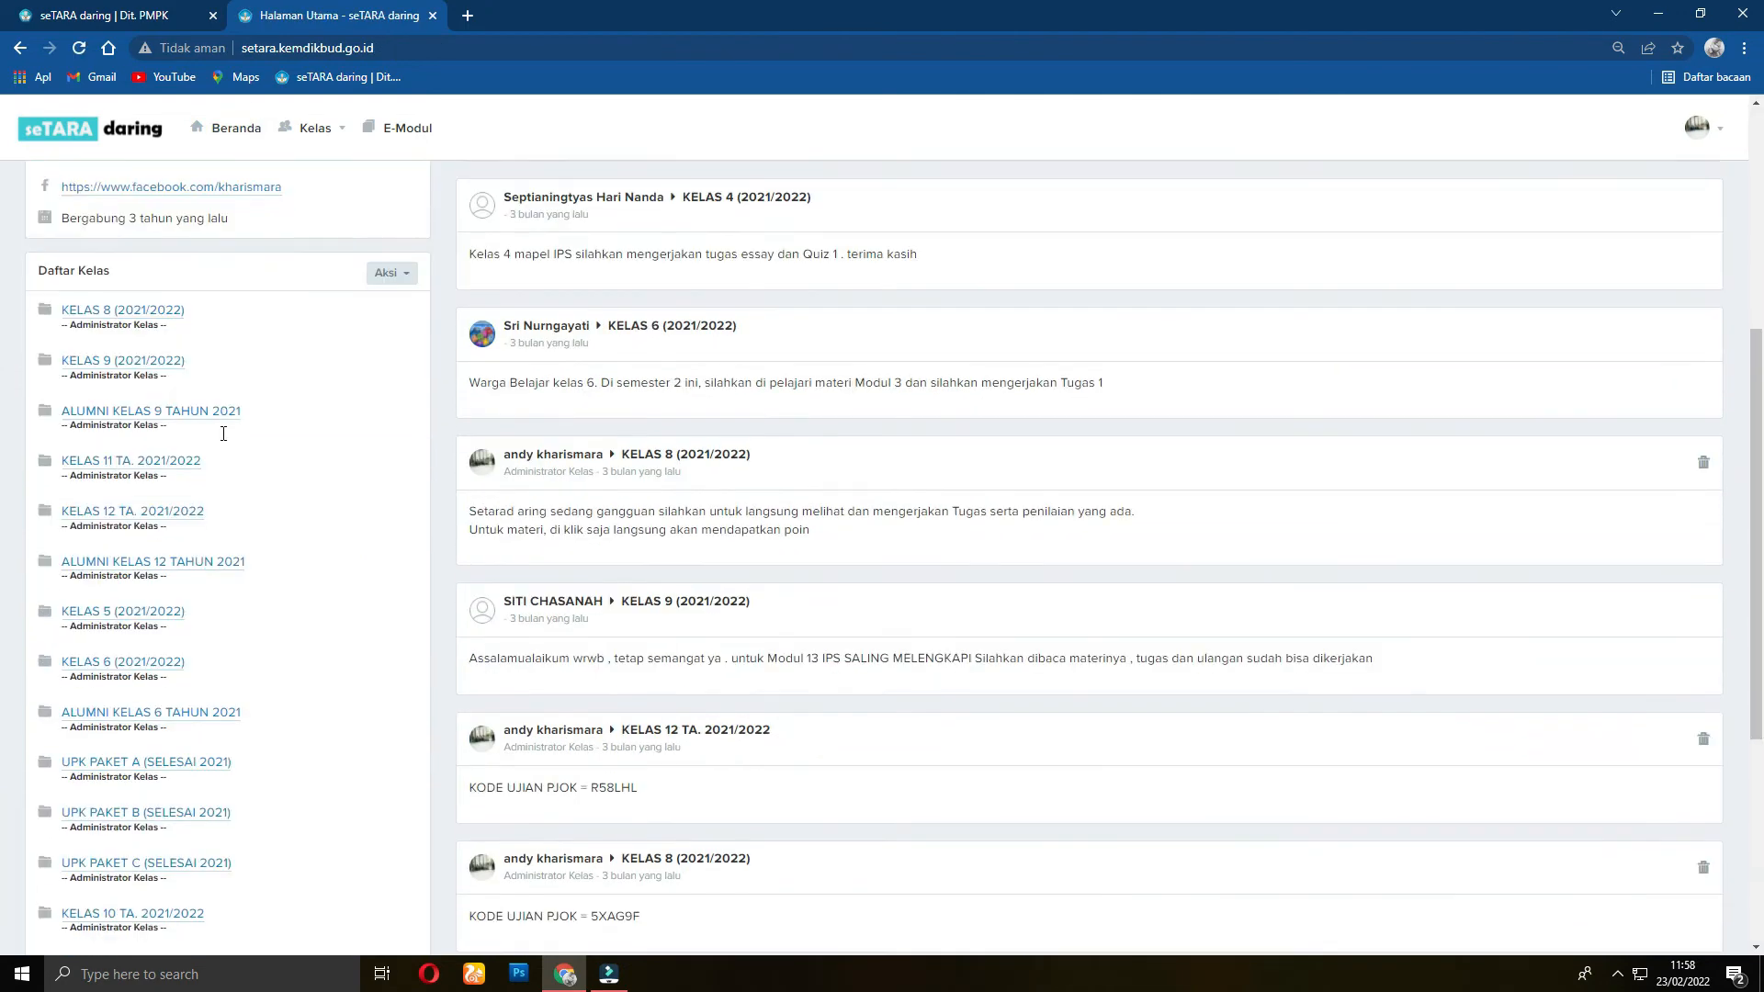
scroll(223, 434, "down", 5)
left_click(103, 742)
scroll(240, 603, "down", 1)
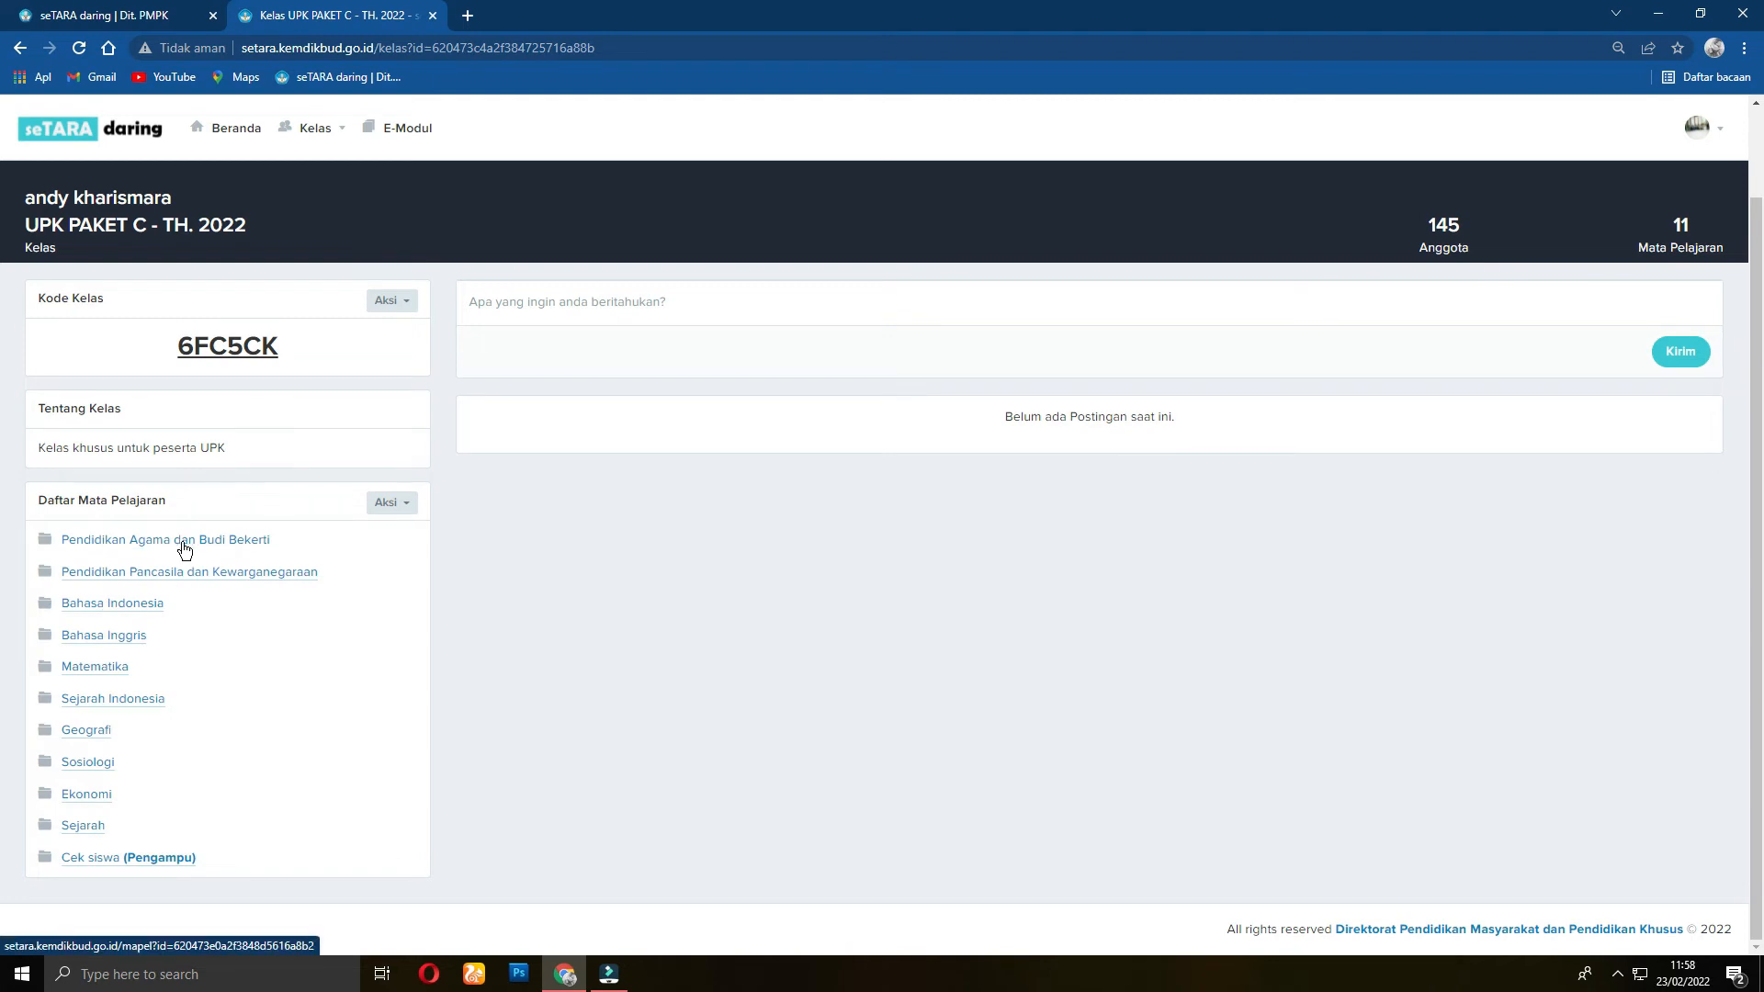
left_click(238, 542)
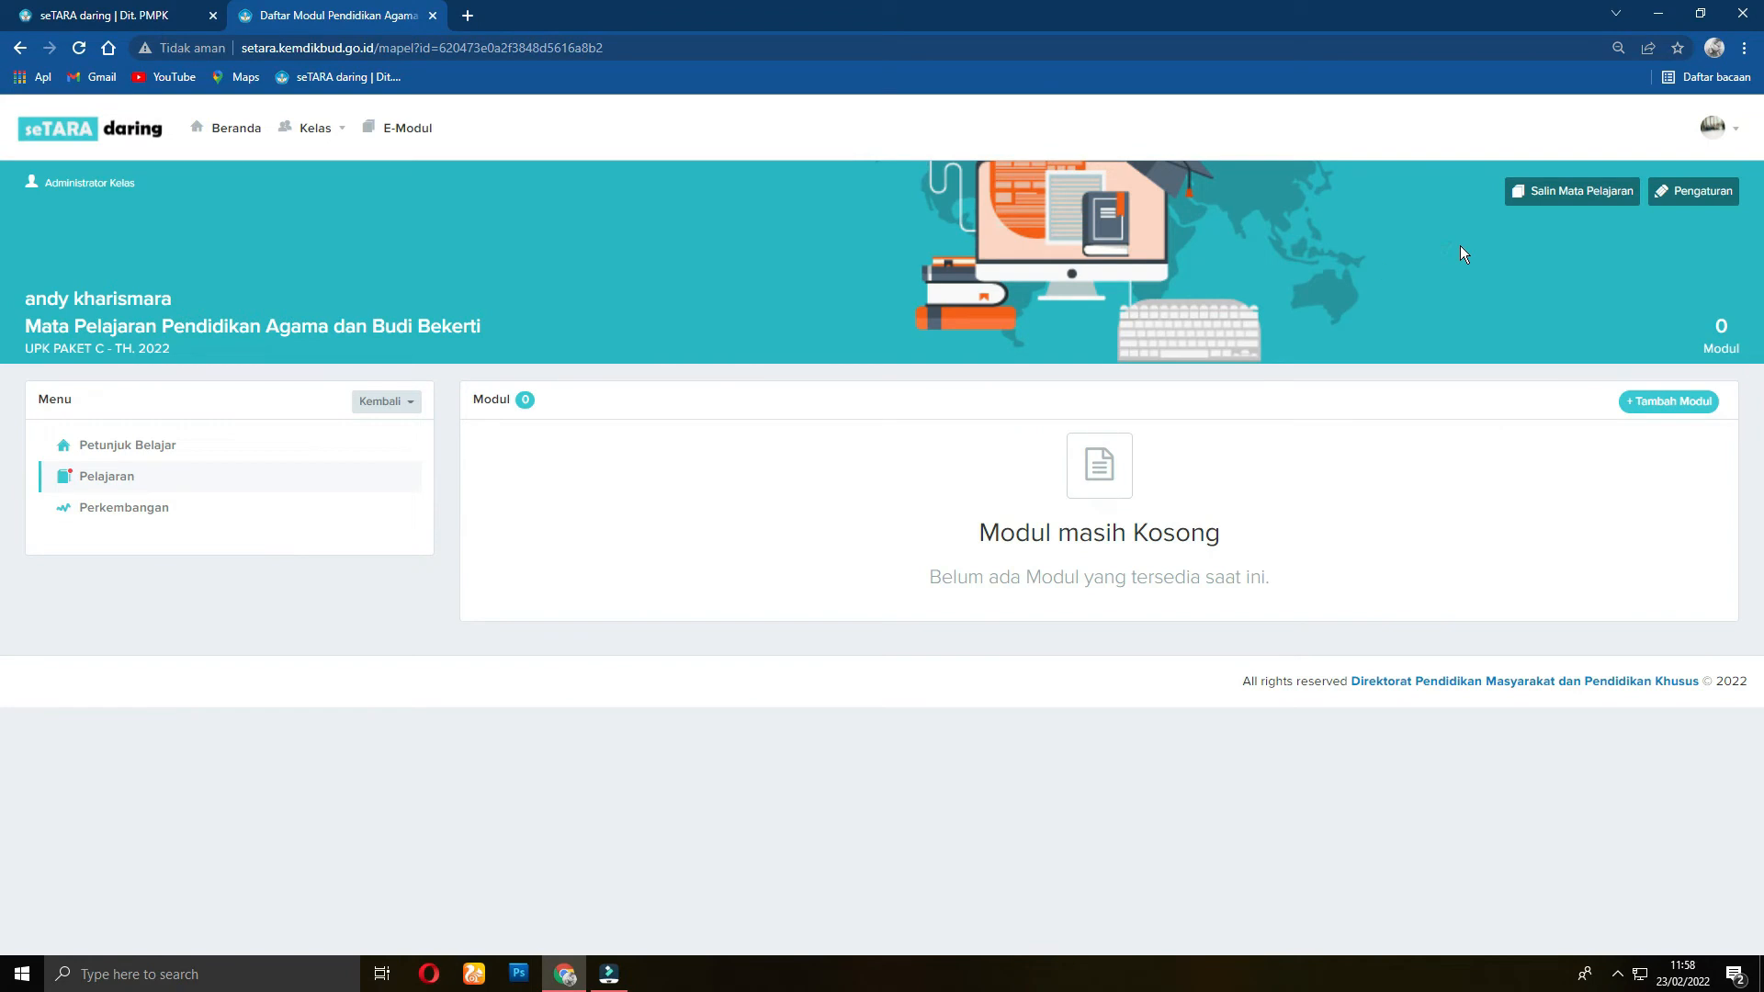
left_click(1700, 193)
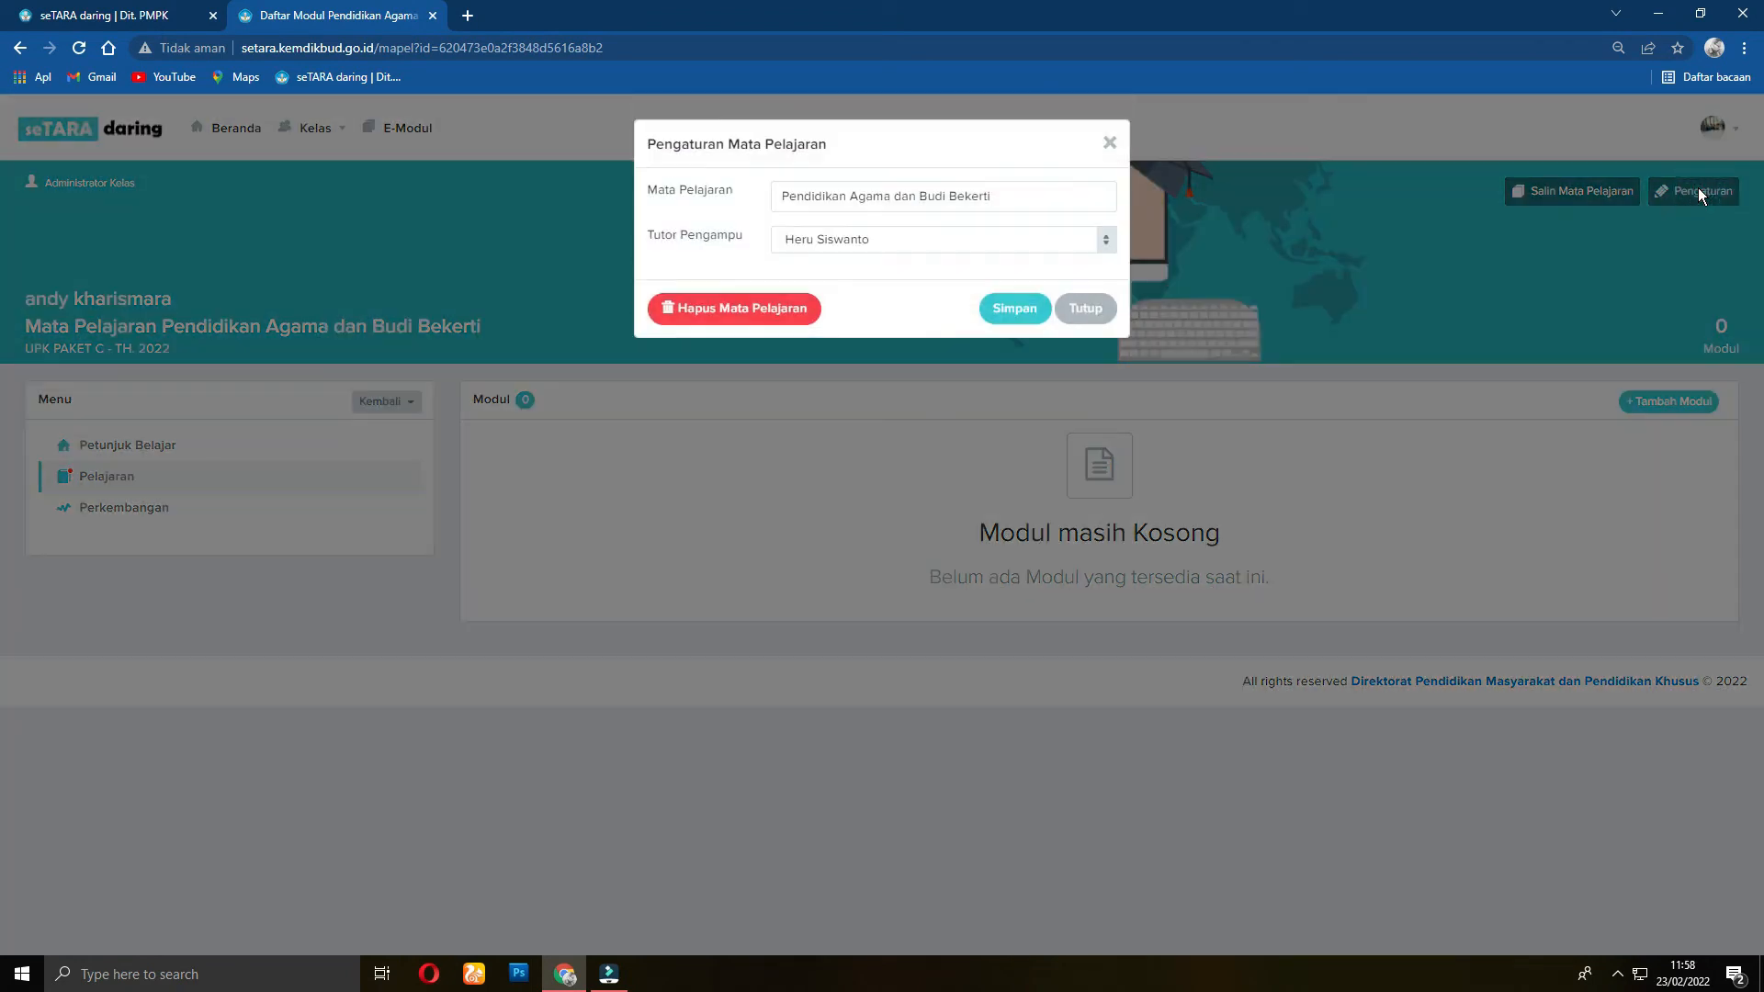
left_click(1110, 143)
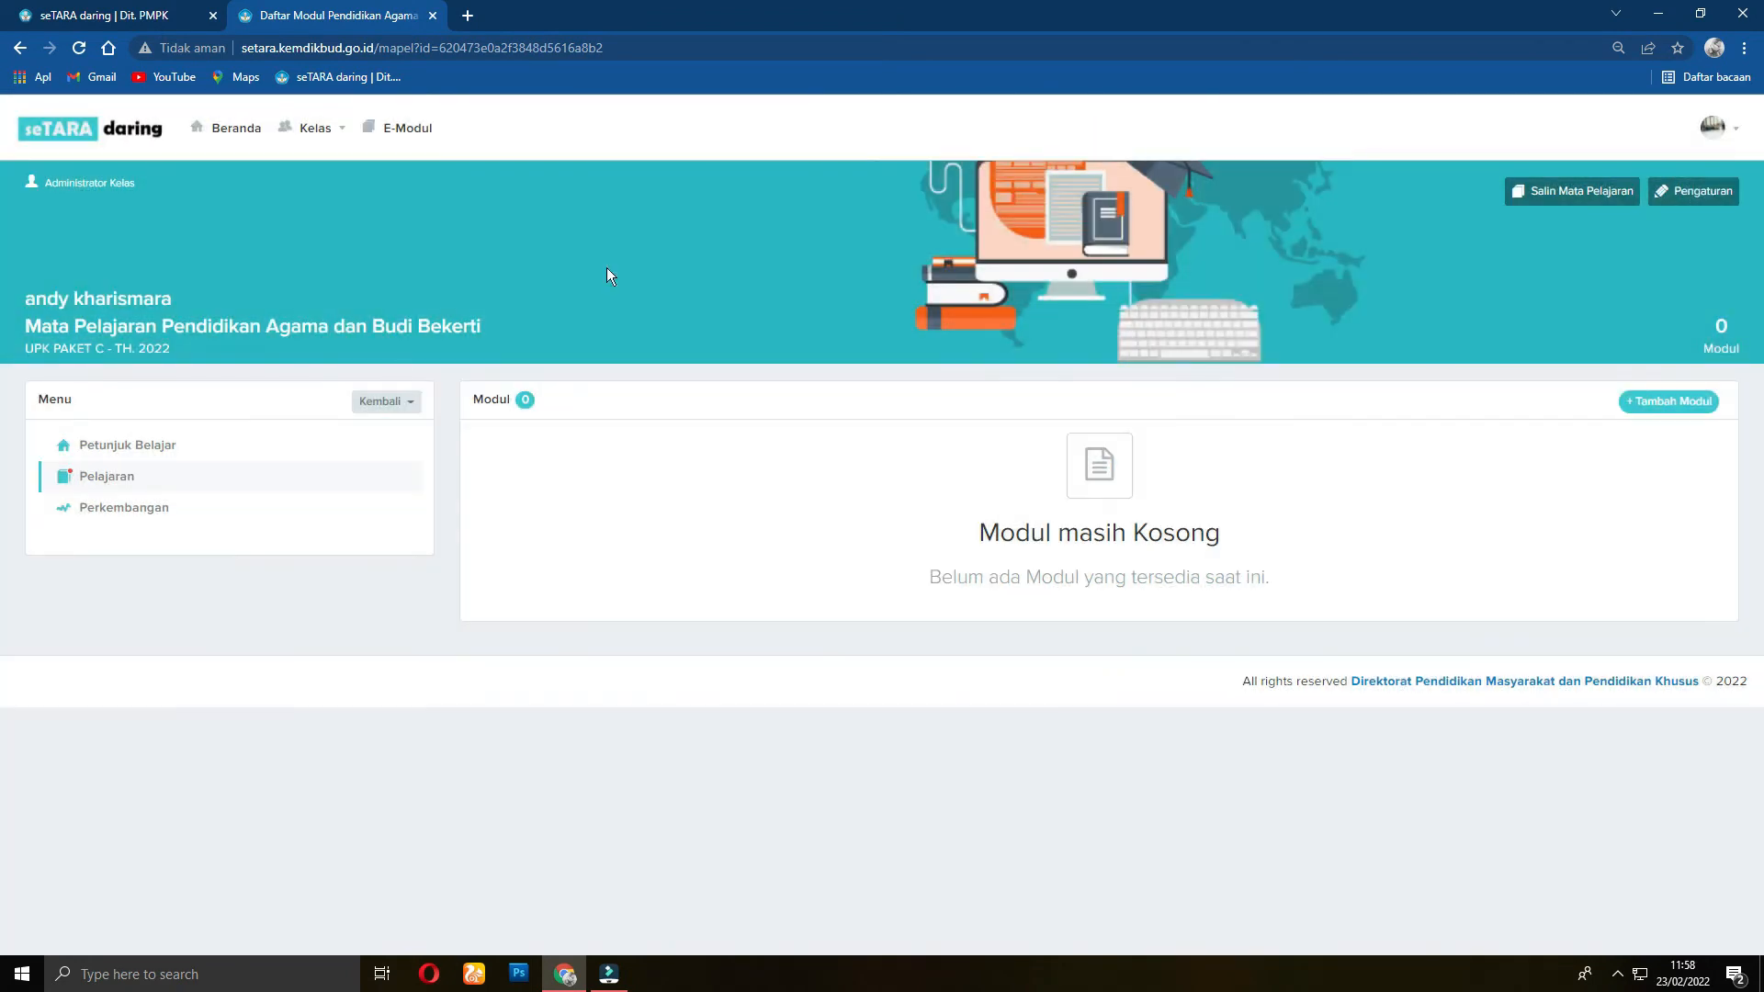
left_click(407, 405)
left_click(360, 438)
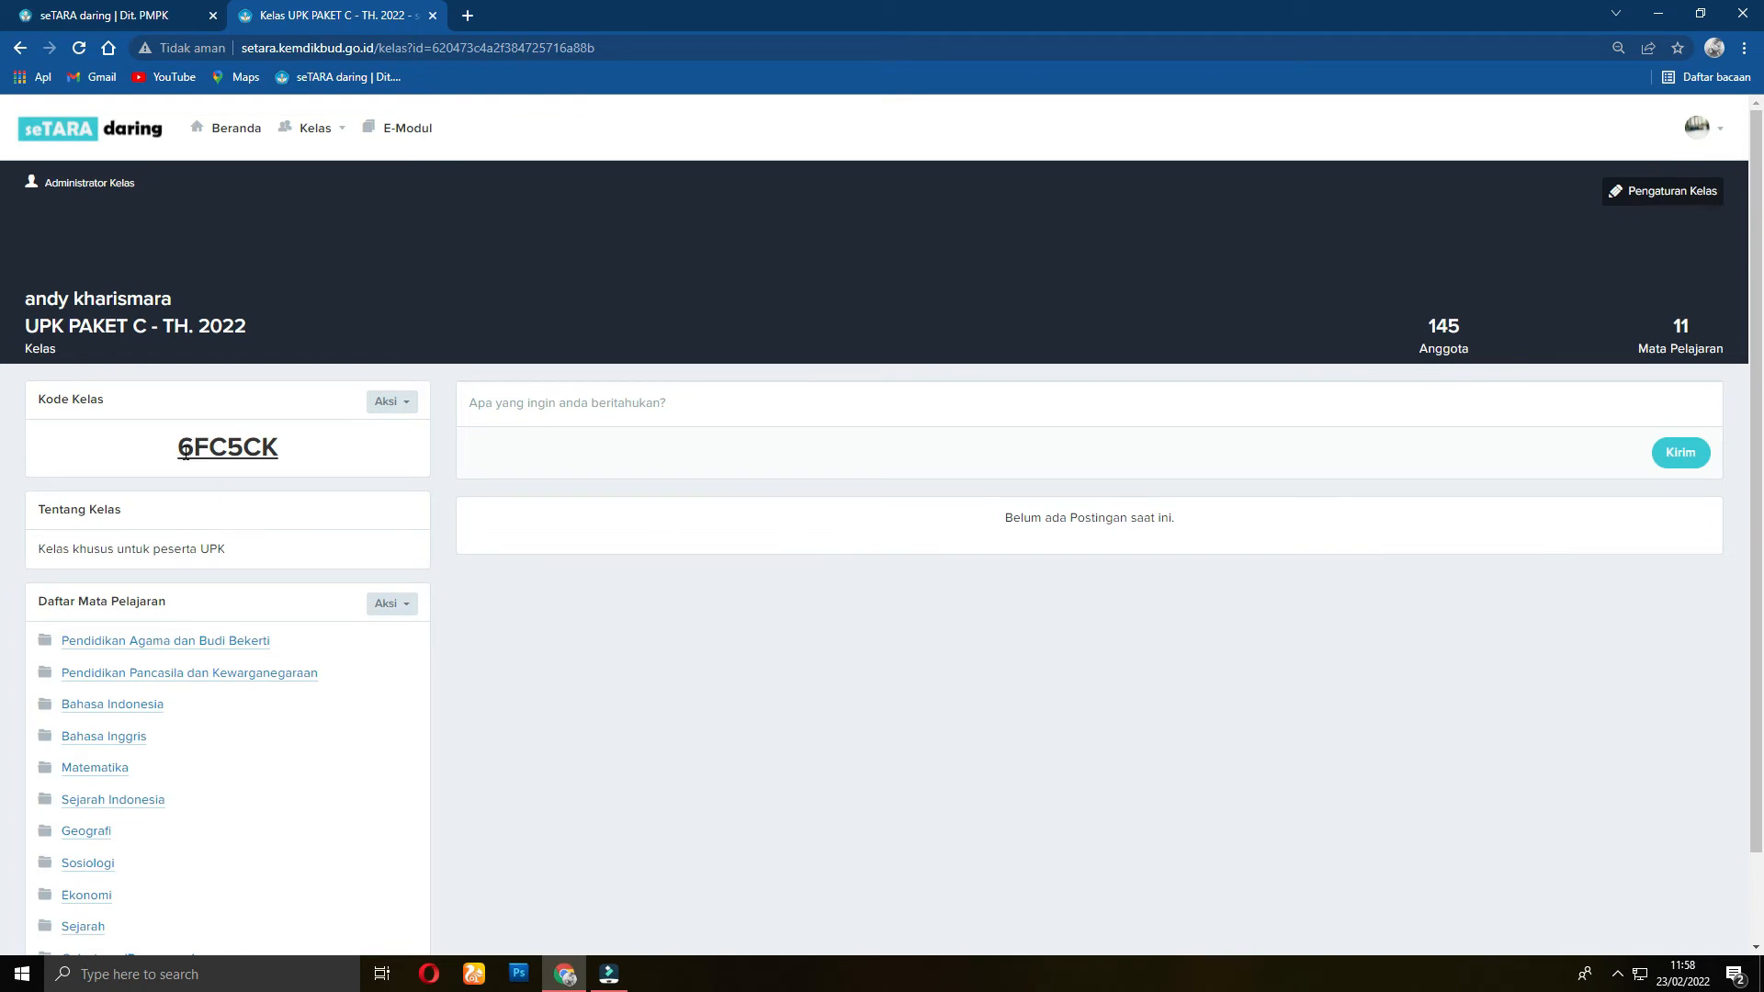
left_click_drag(182, 450, 283, 455)
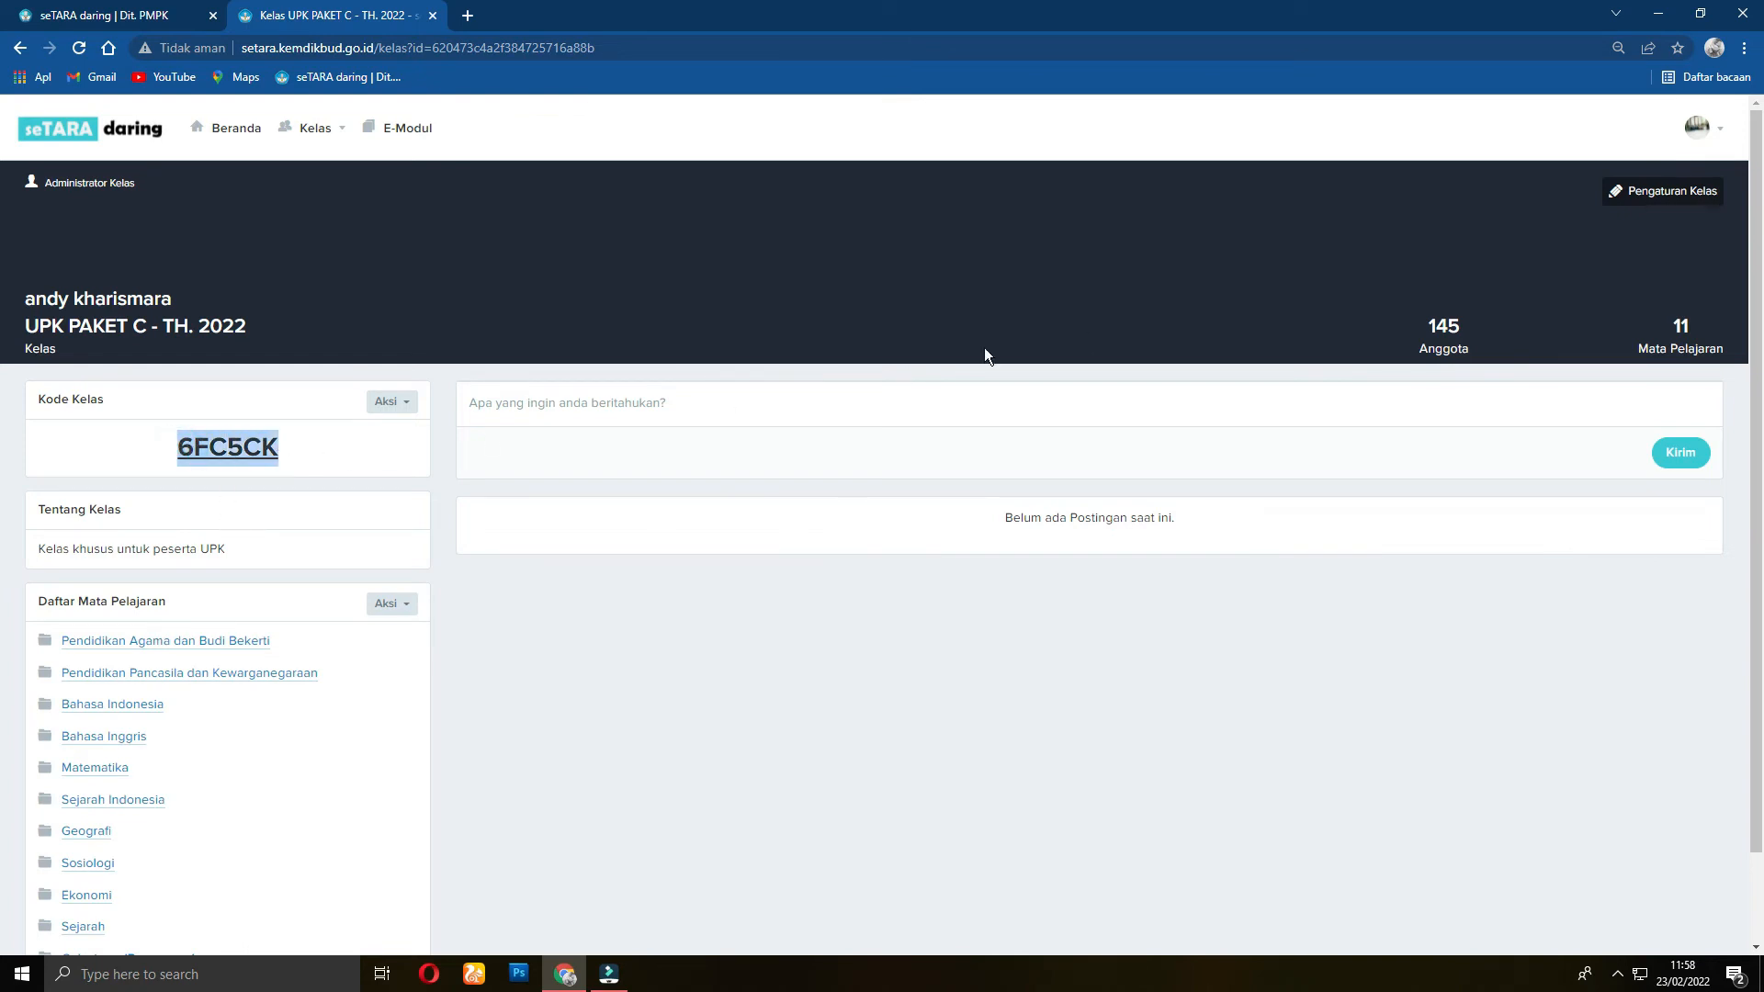
left_click(1261, 310)
left_click(1445, 346)
left_click(1433, 379)
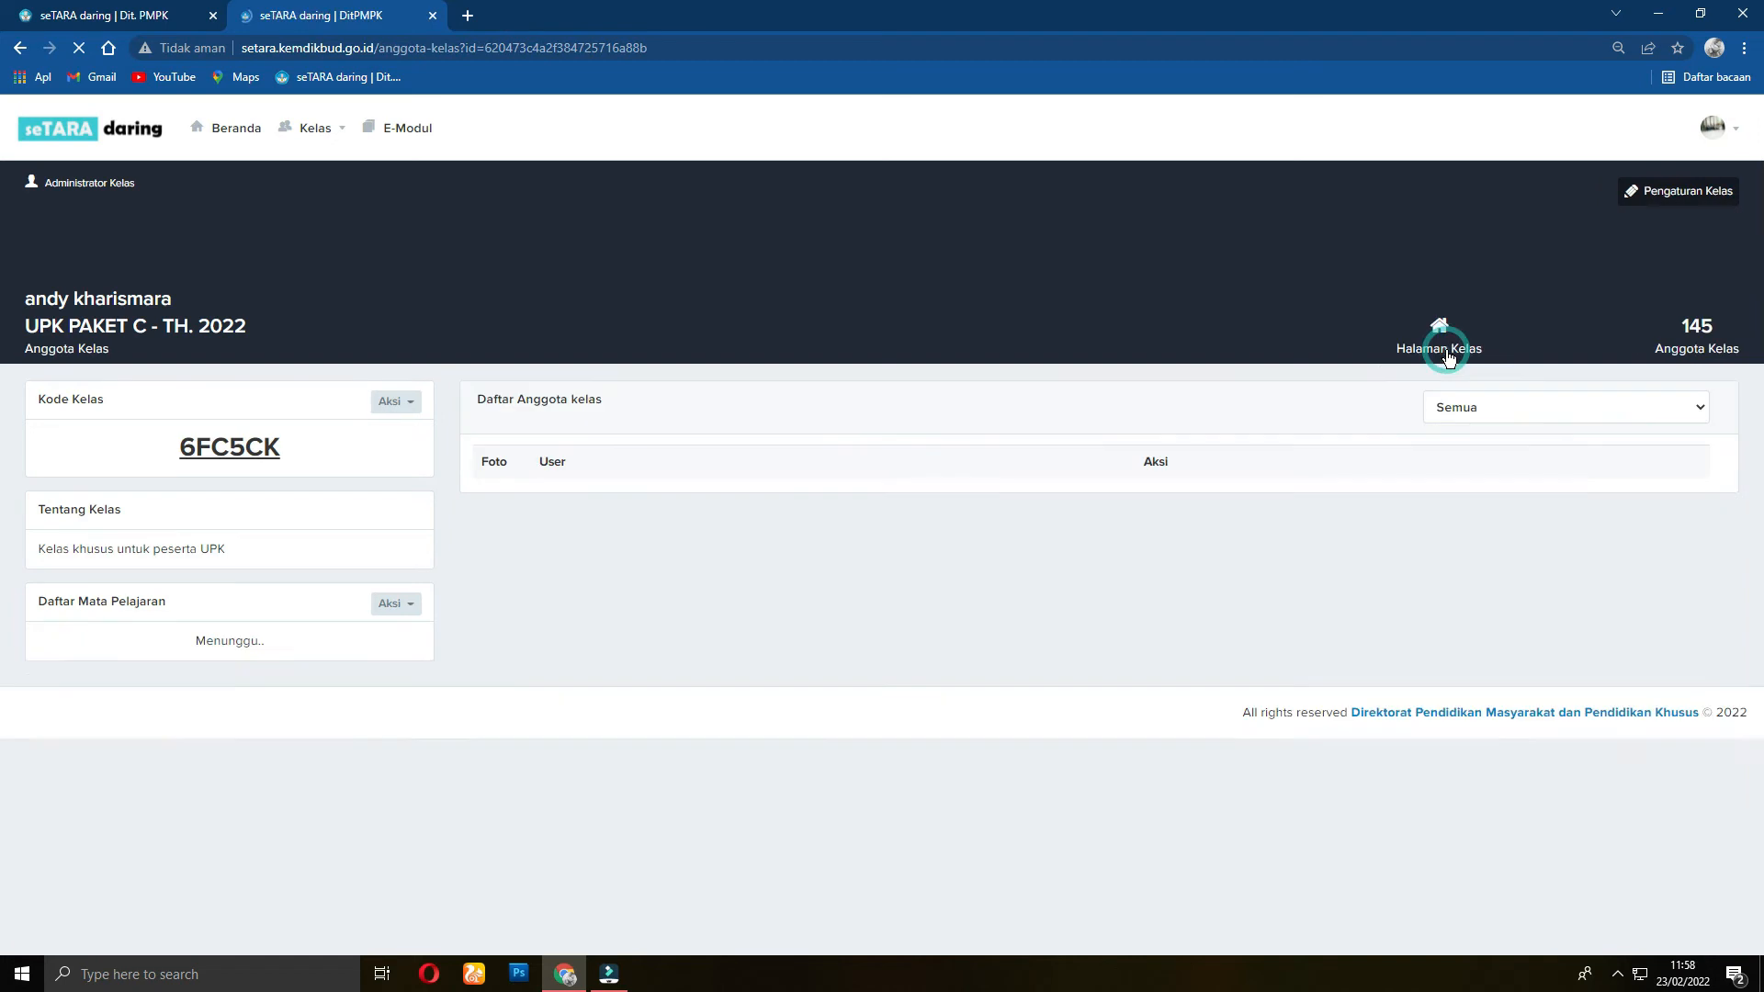
left_click(1547, 412)
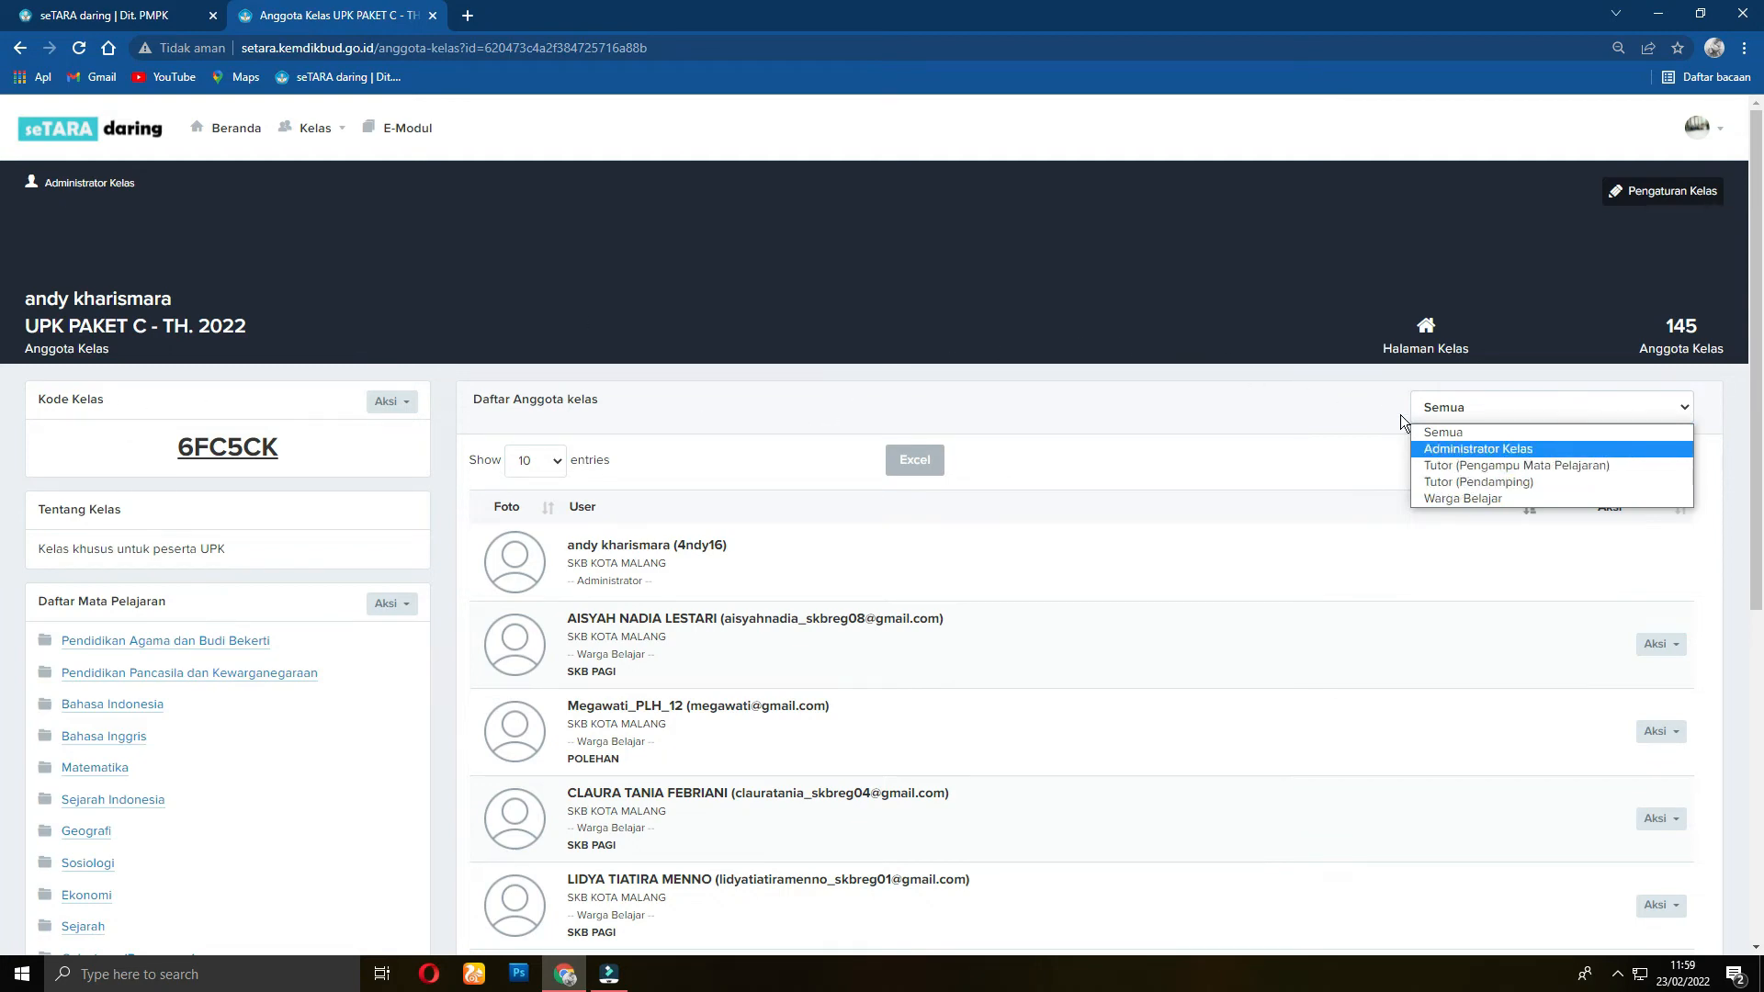
left_click(1508, 481)
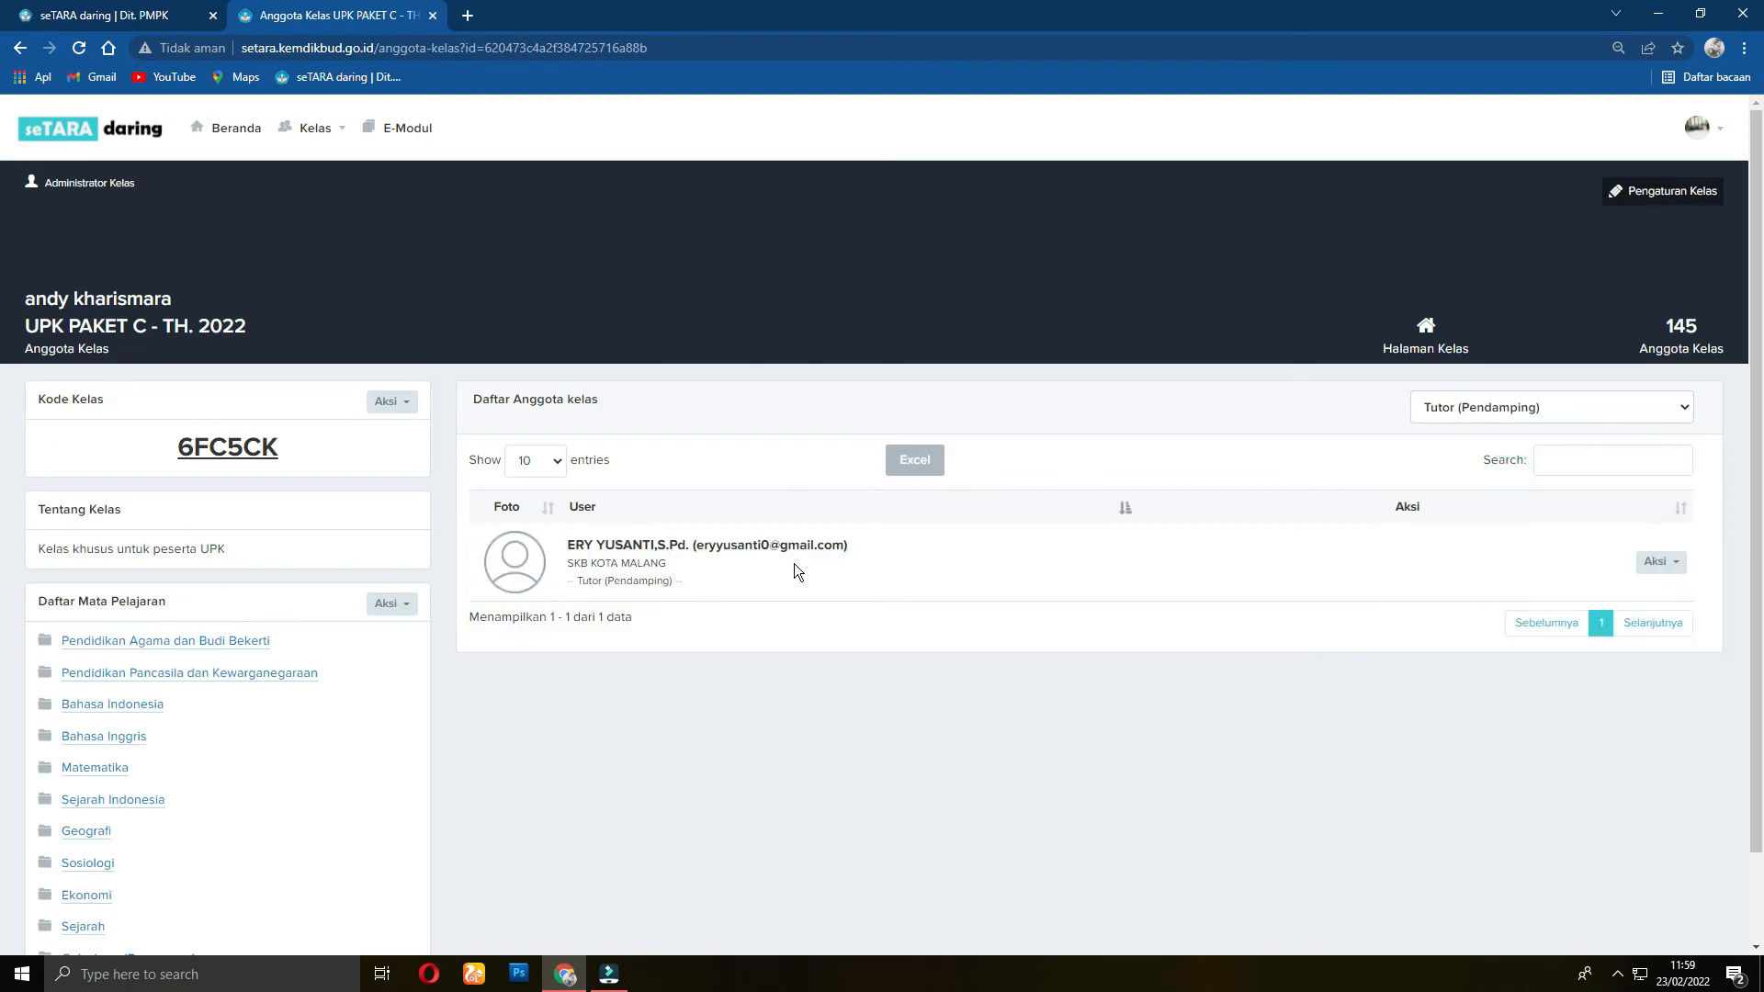
Step: Change that tutor to Tutor (Pengampu Mata Pelajaran), then open Pendidikan Agama dan Budi Bekerti
left_click(1661, 562)
scroll(1637, 578, "down", 2)
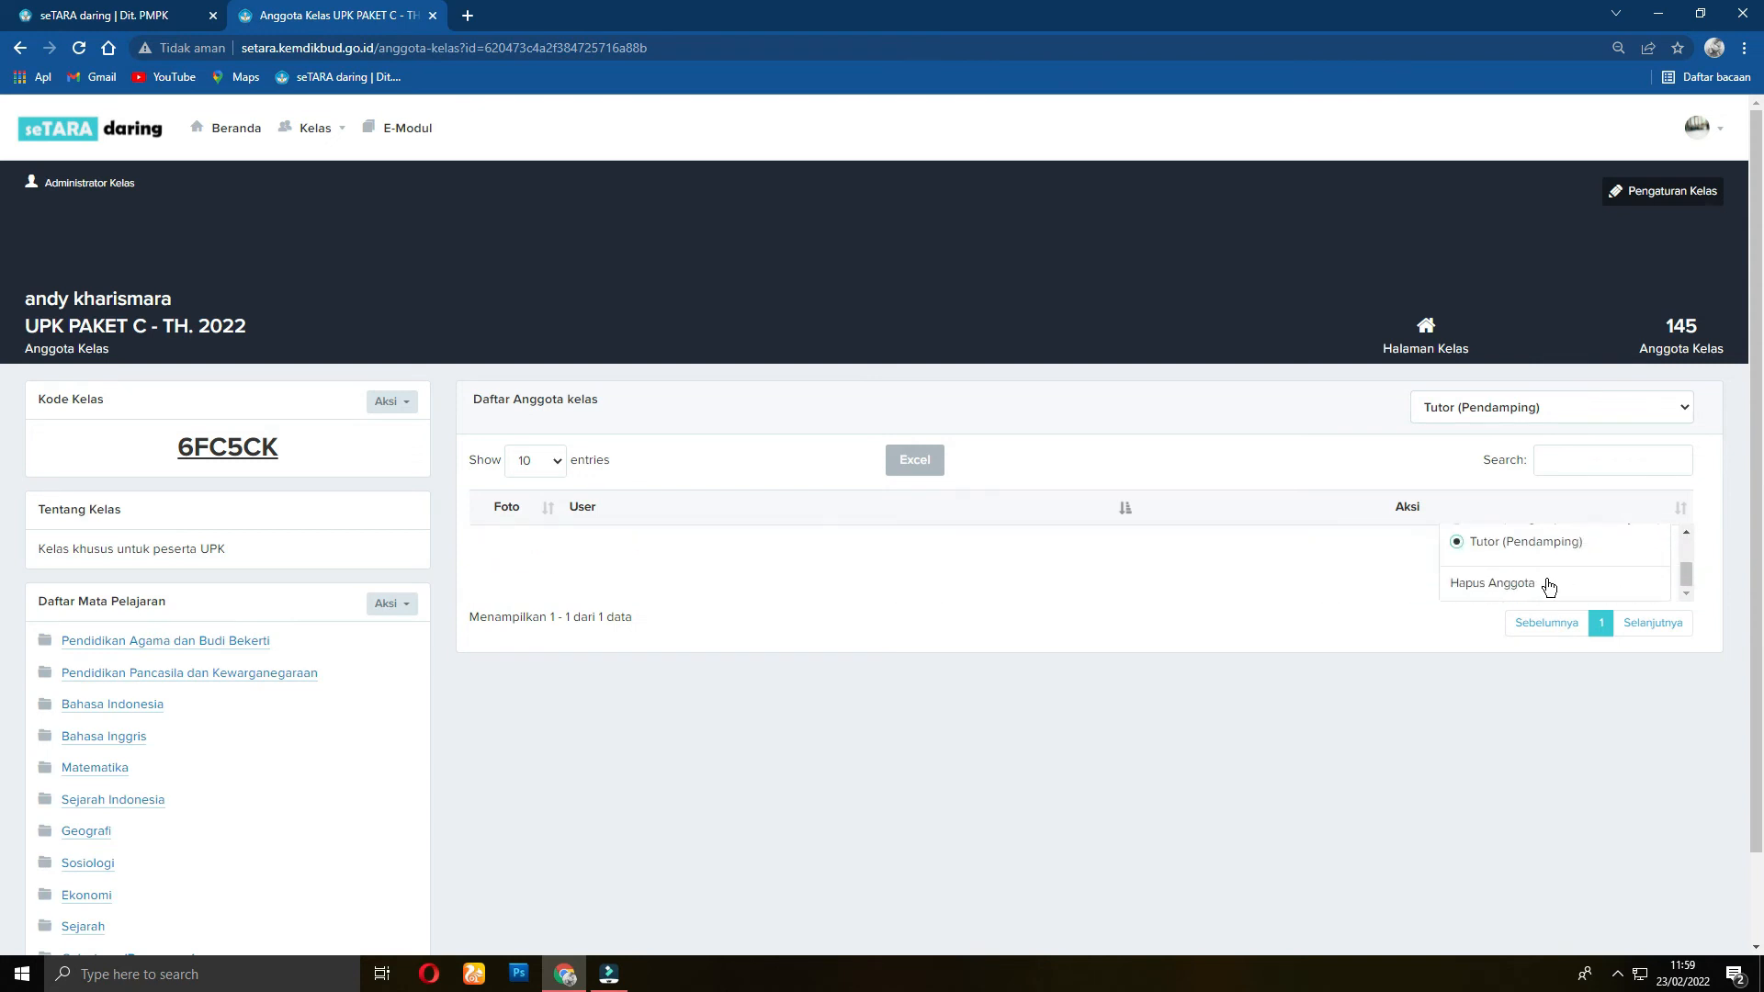
scroll(1548, 581, "up", 2)
scroll(1530, 576, "down", 2)
scroll(1513, 564, "up", 2)
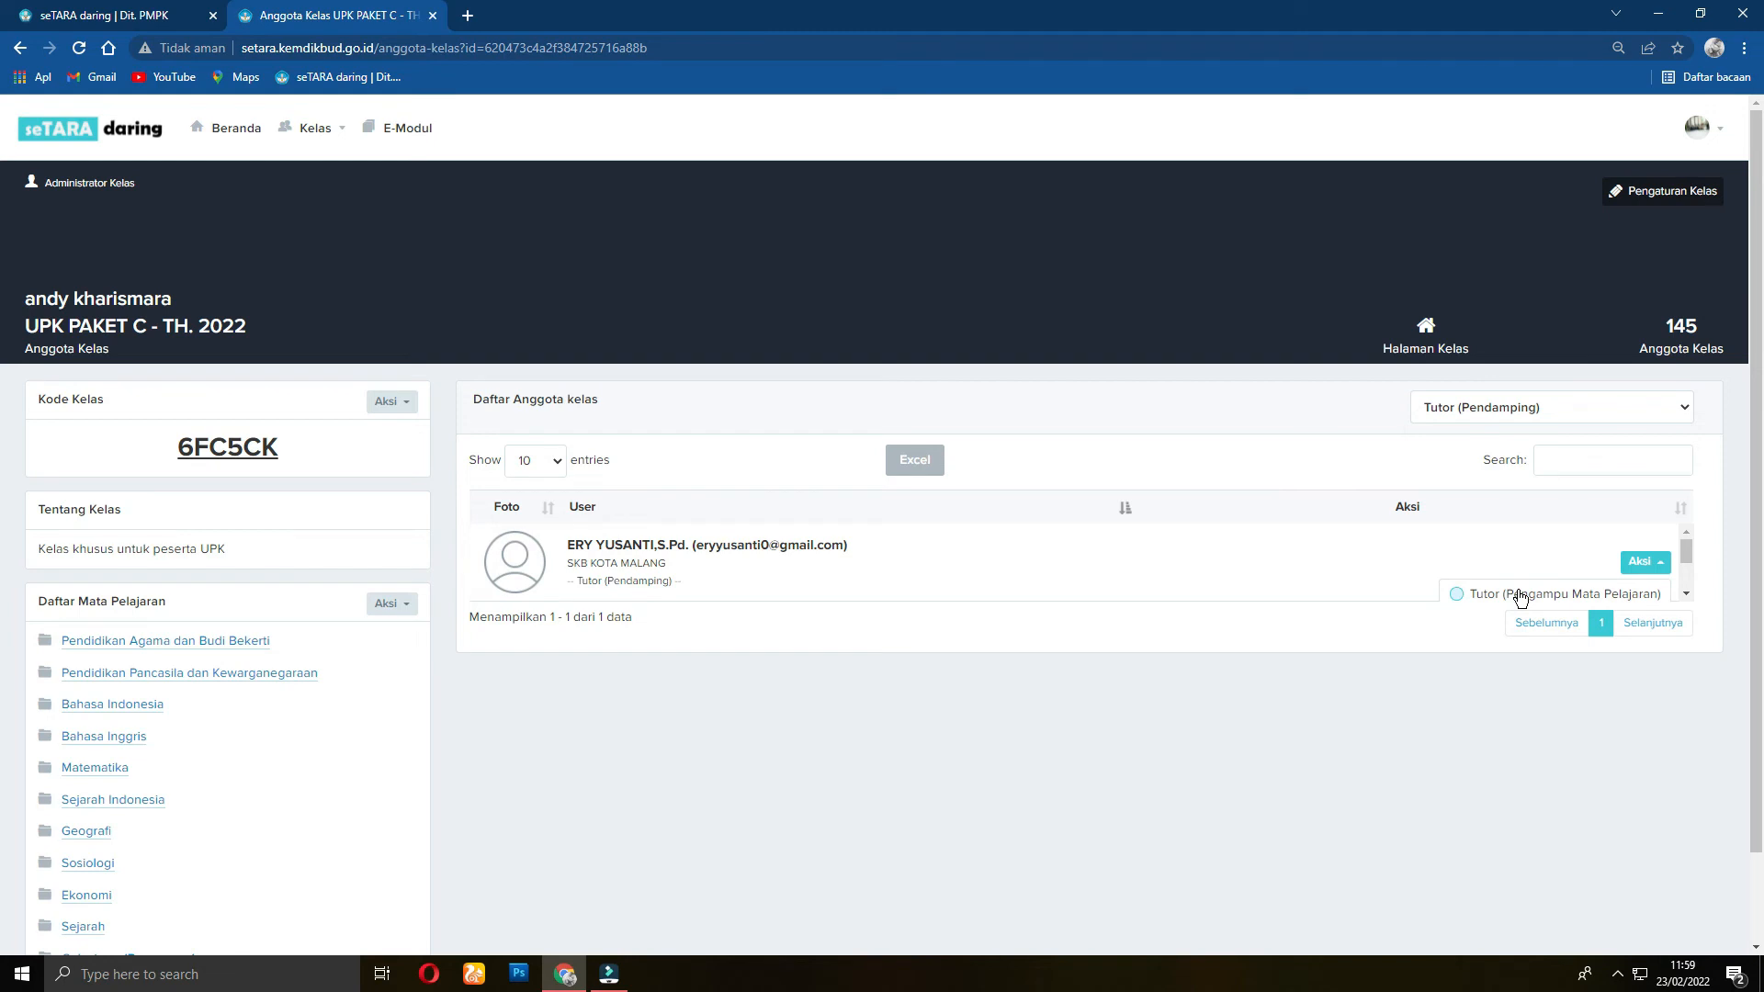
left_click(1491, 595)
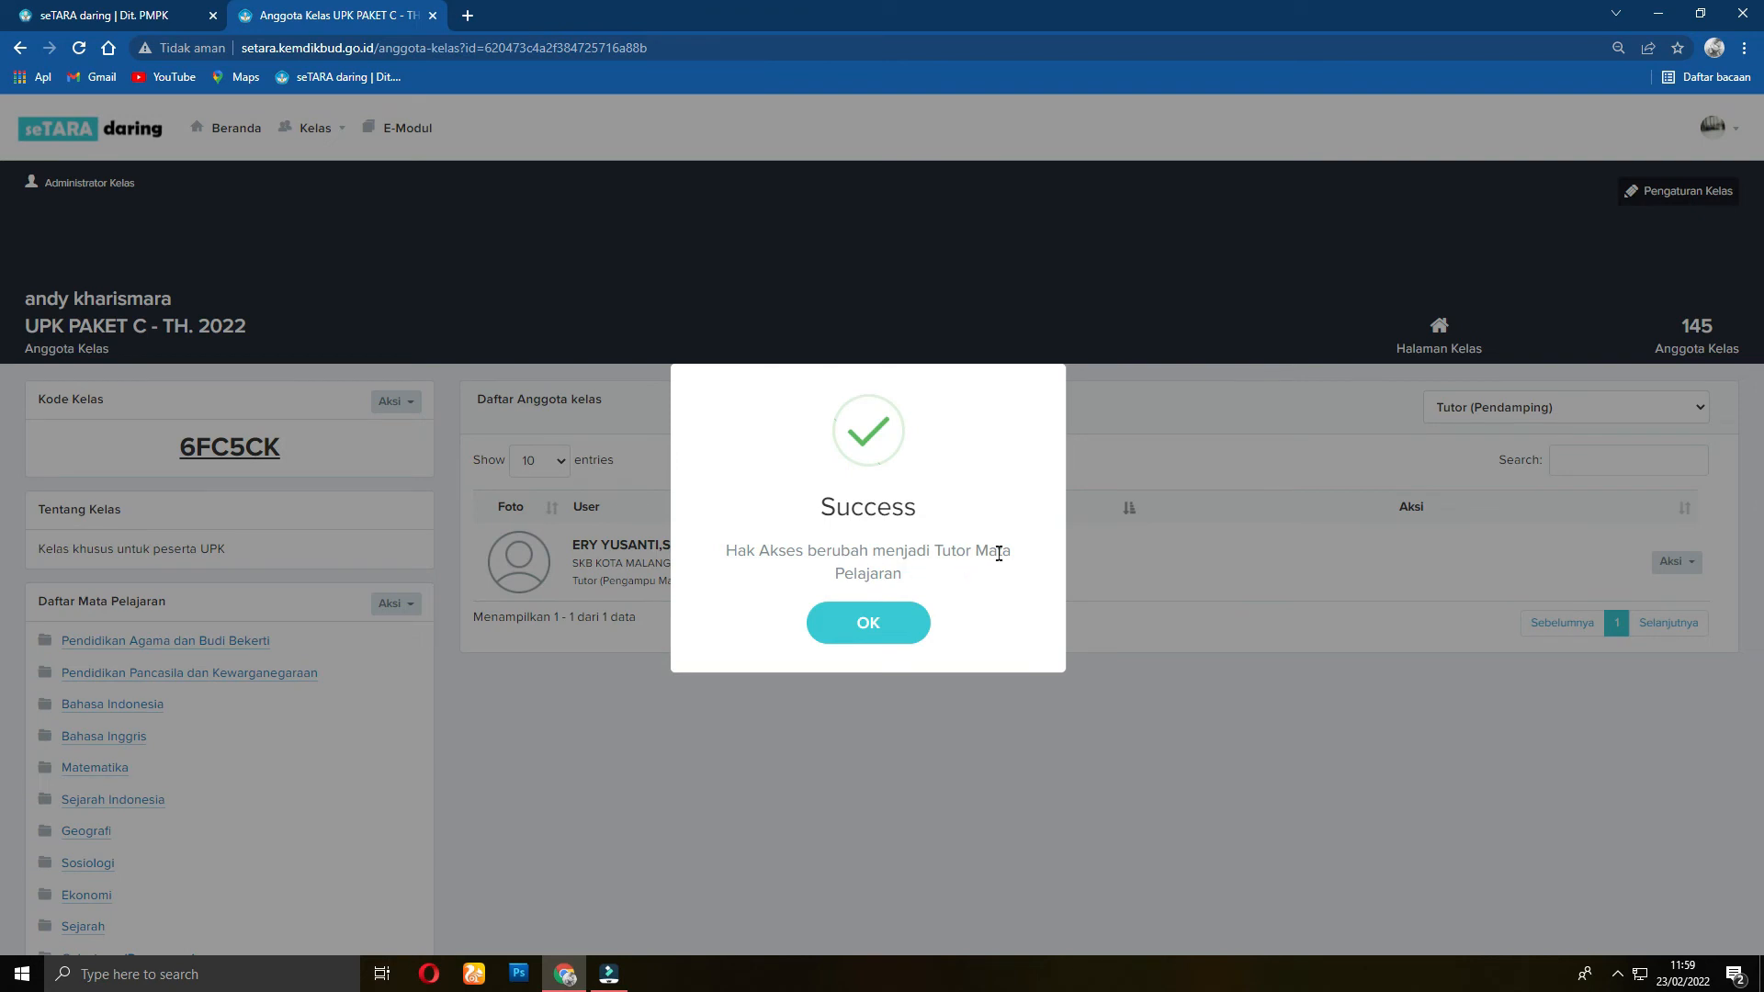
left_click(901, 623)
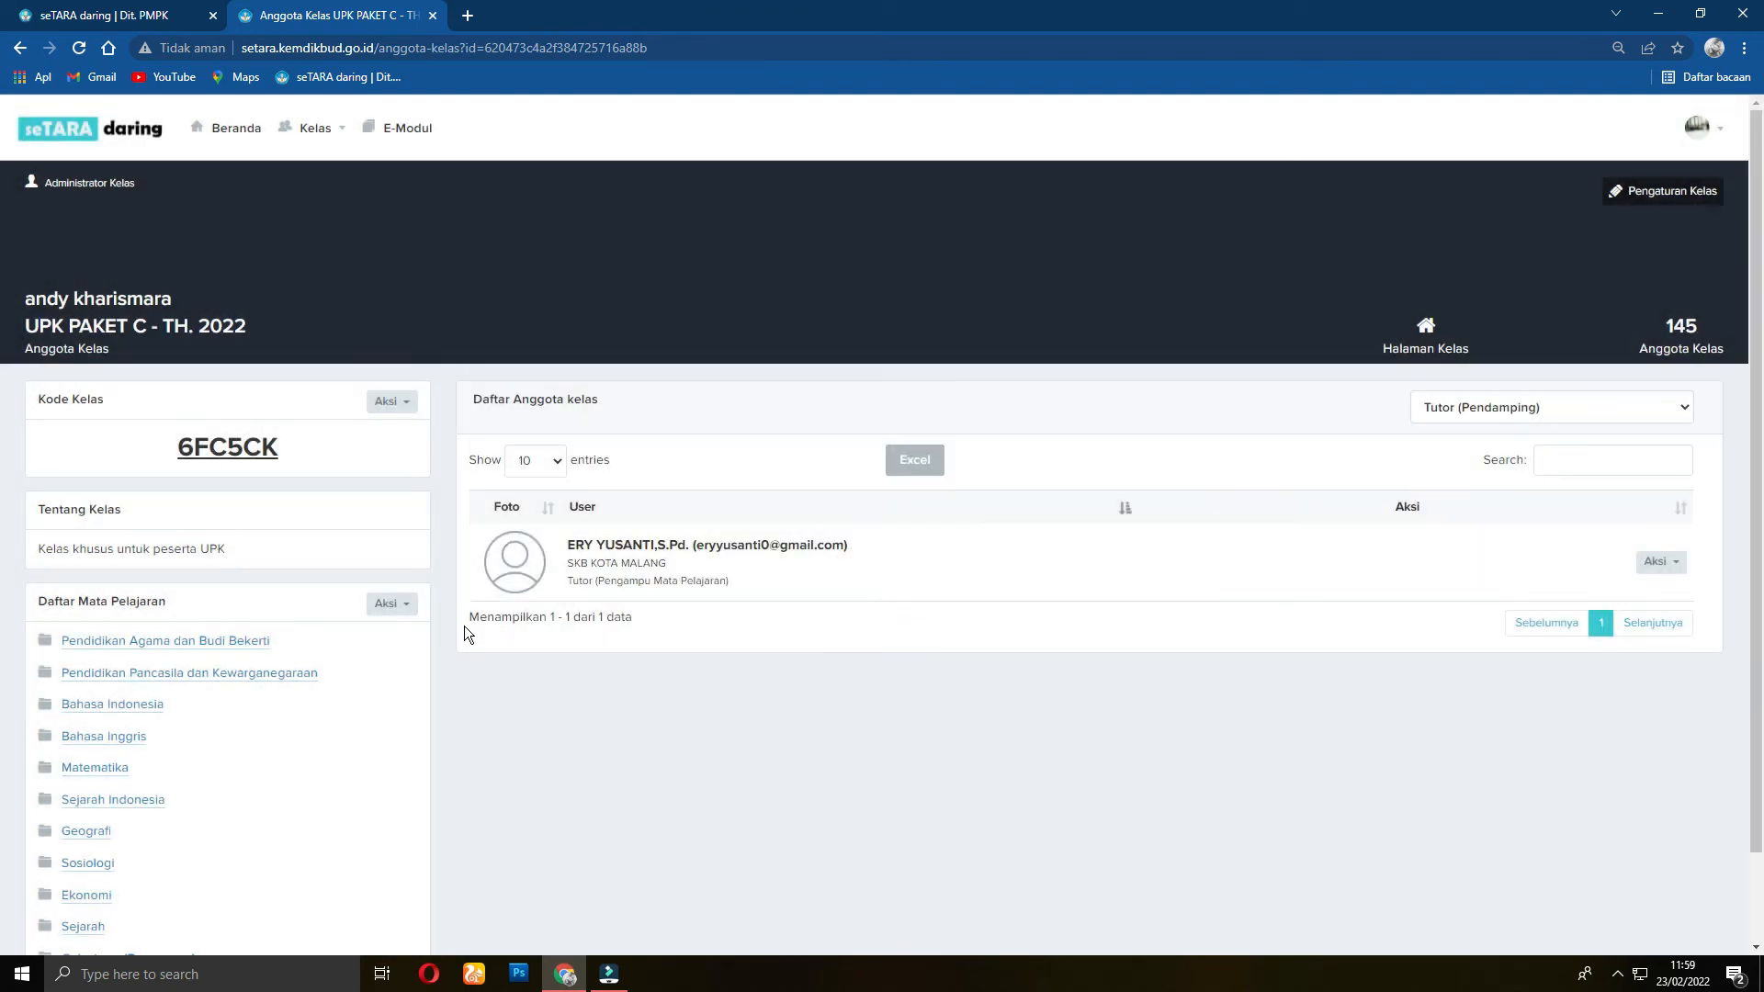
left_click(248, 641)
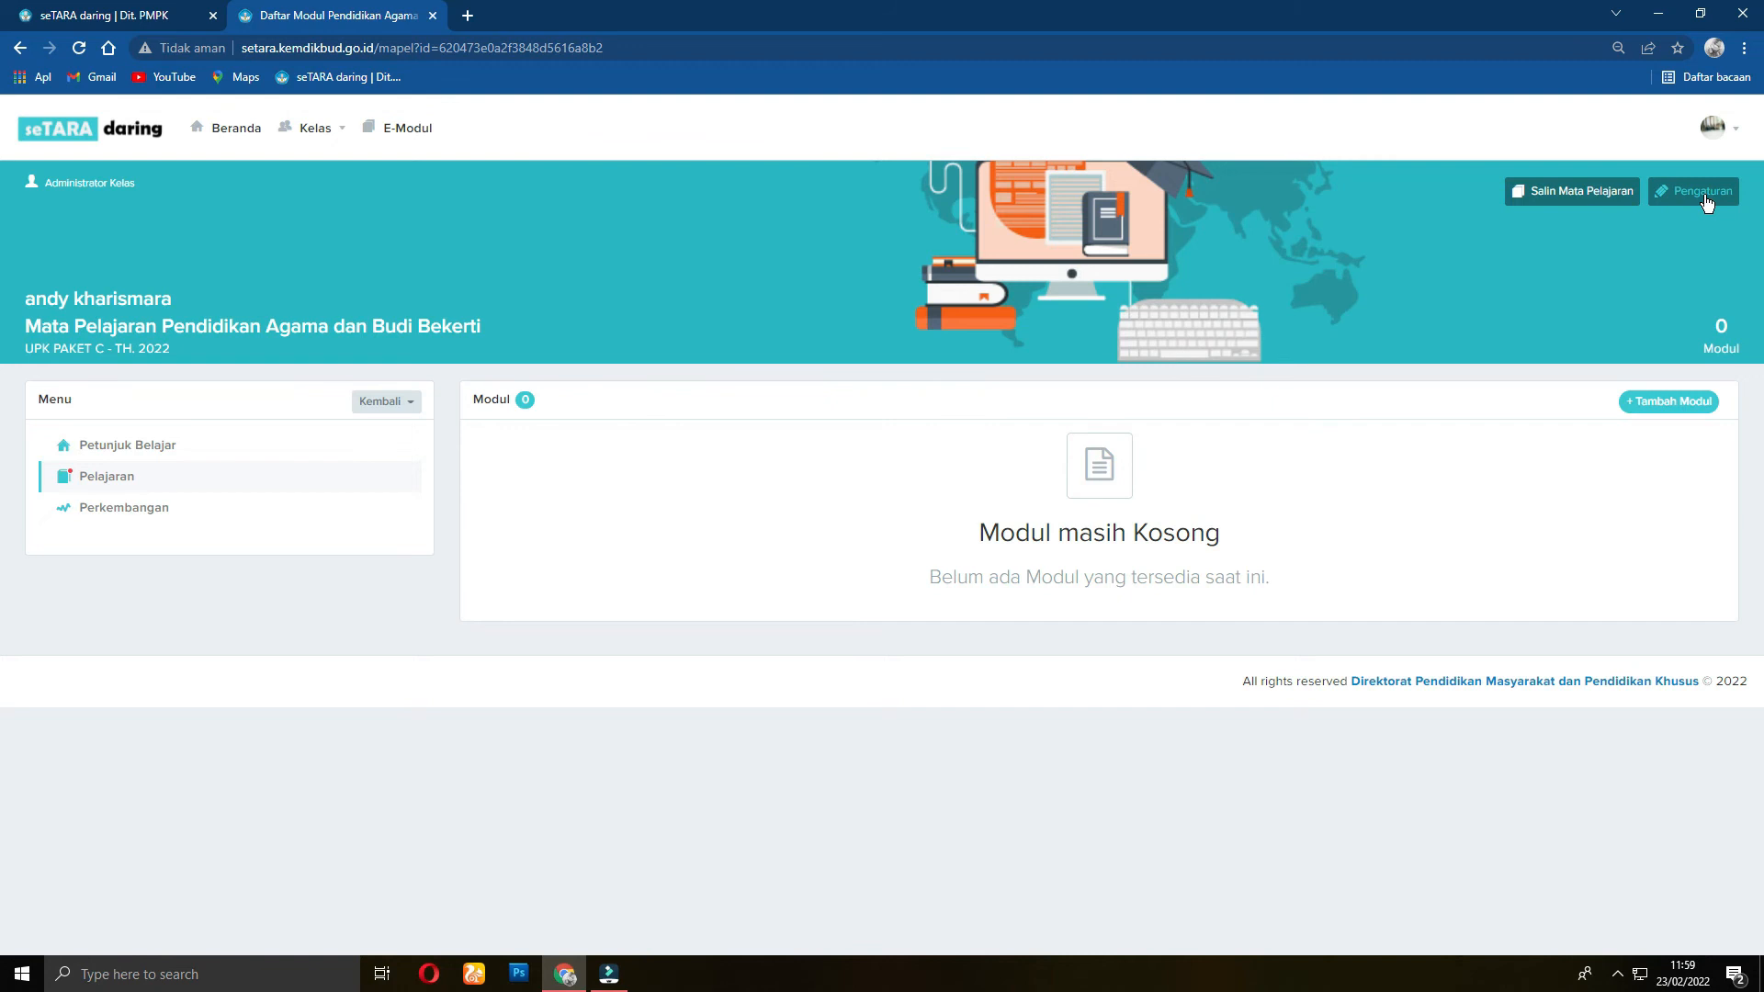
Step: Review the Tutor Pengampu options in Pendidikan Agama dan Budi Bekerti settings without changing anything
left_click(396, 404)
left_click(370, 432)
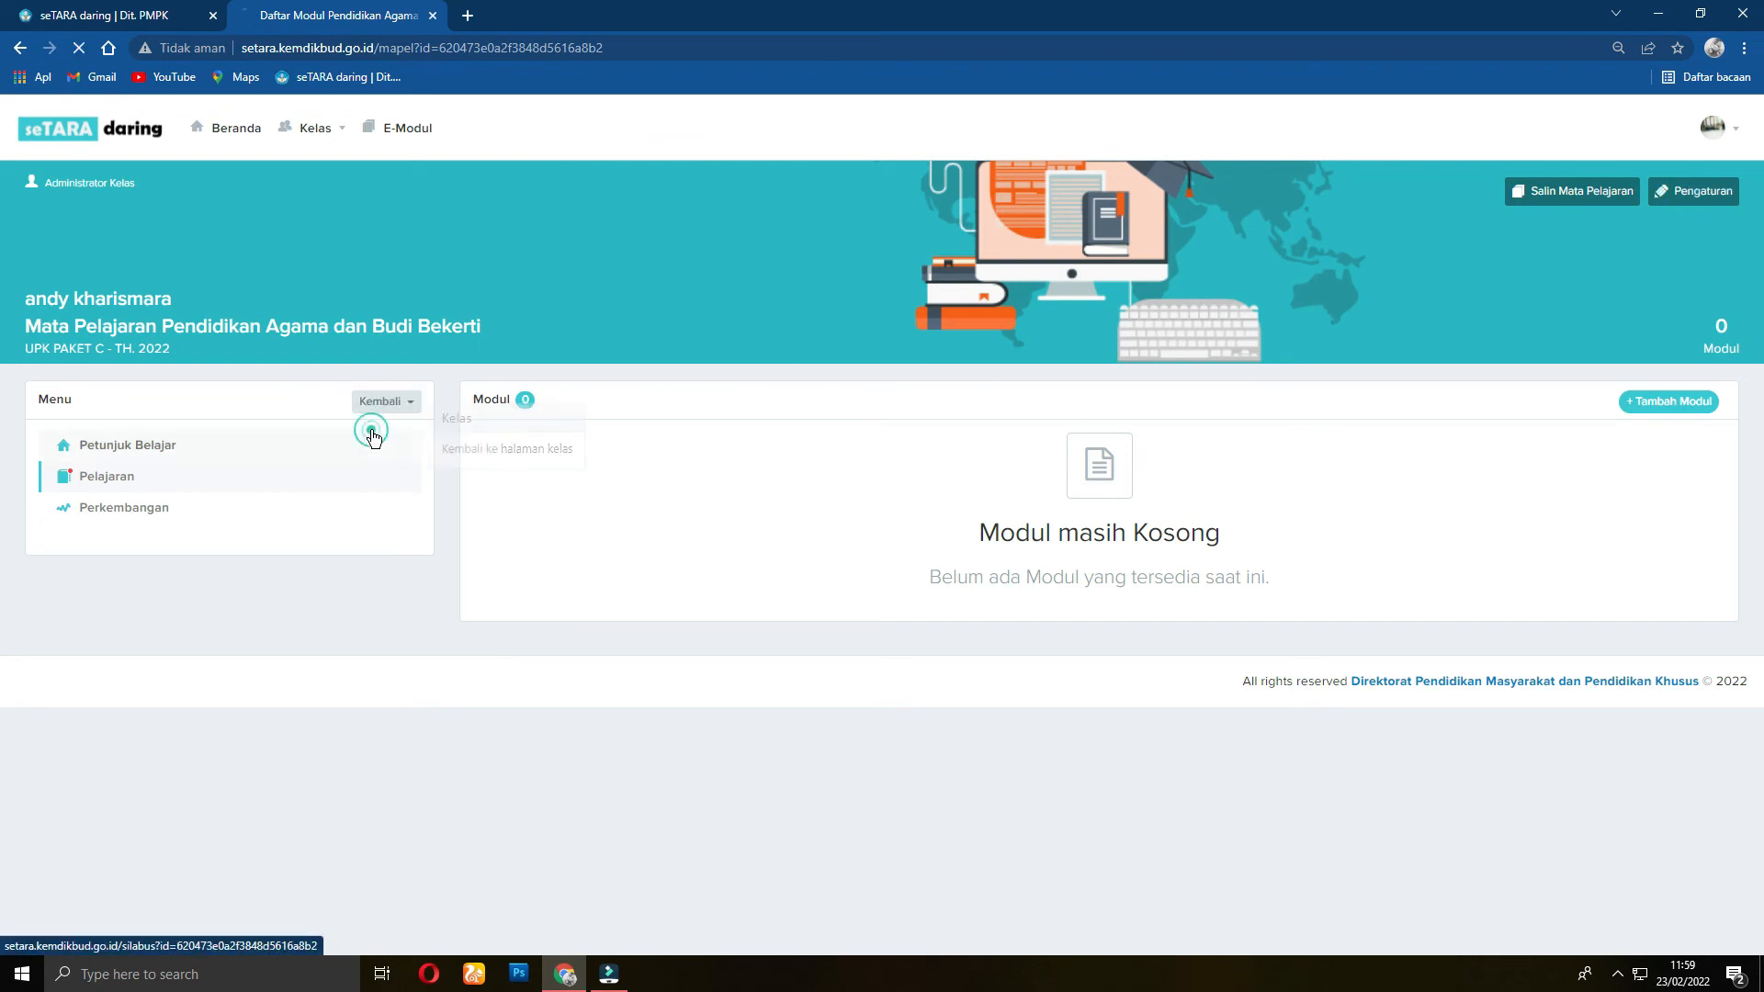
left_click(197, 643)
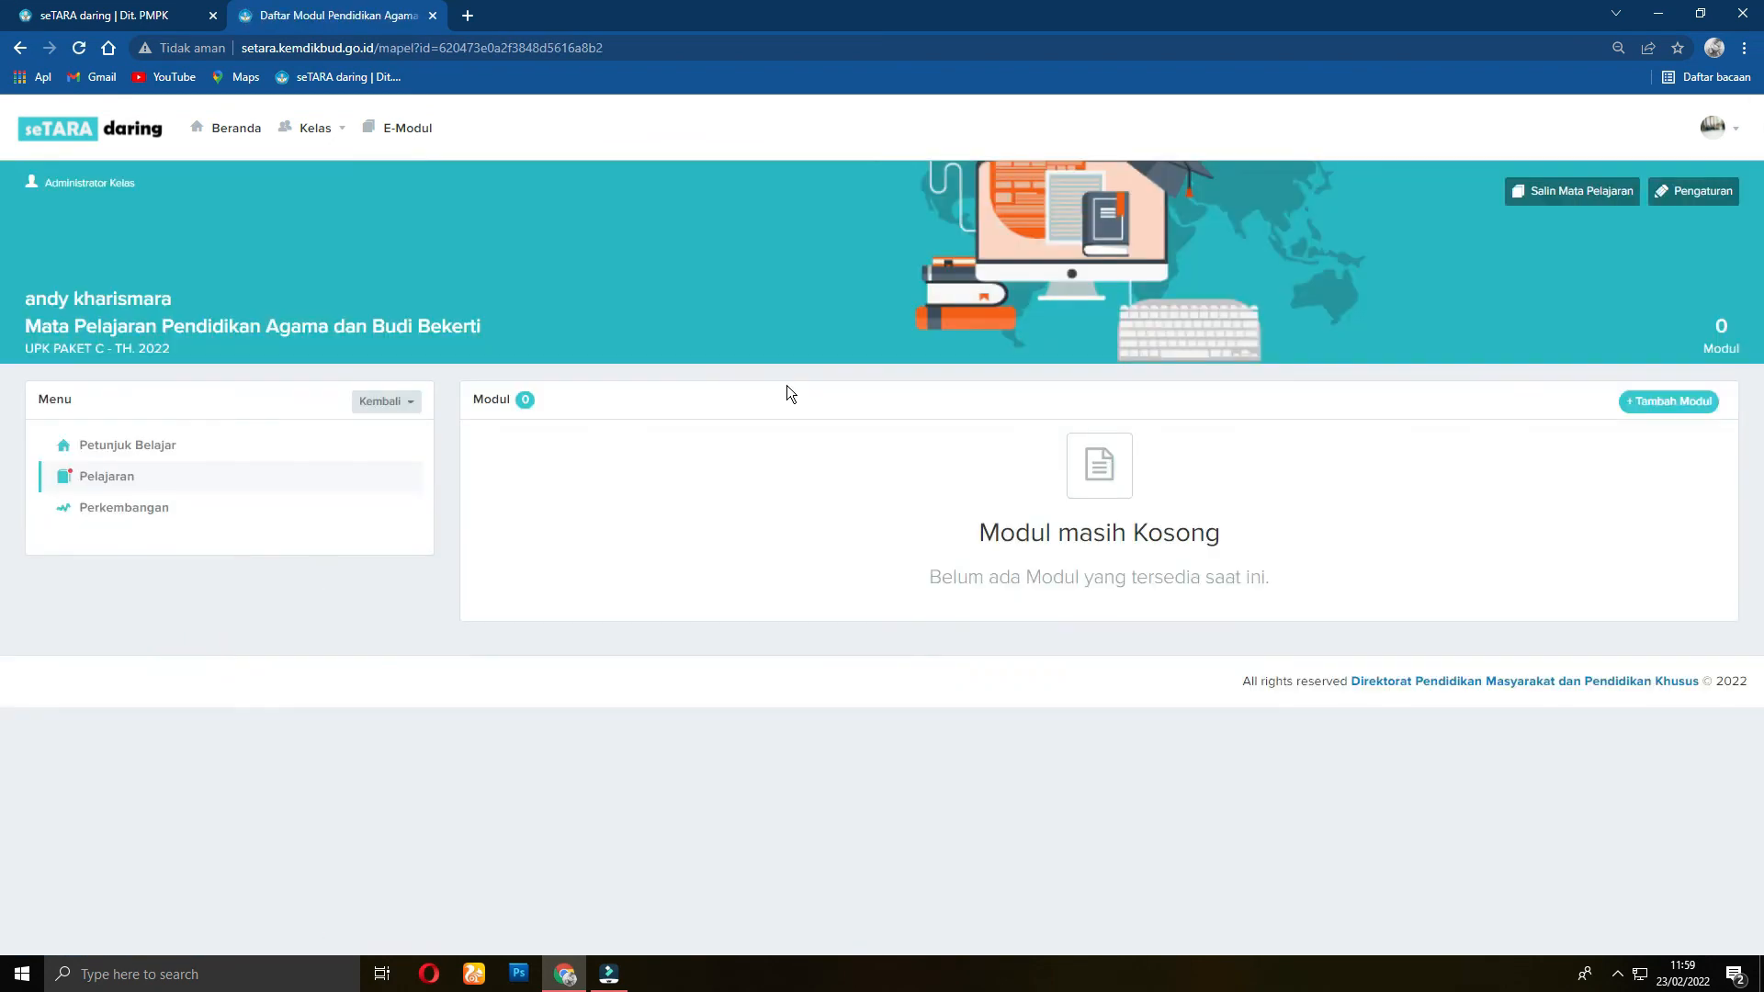
left_click(1700, 201)
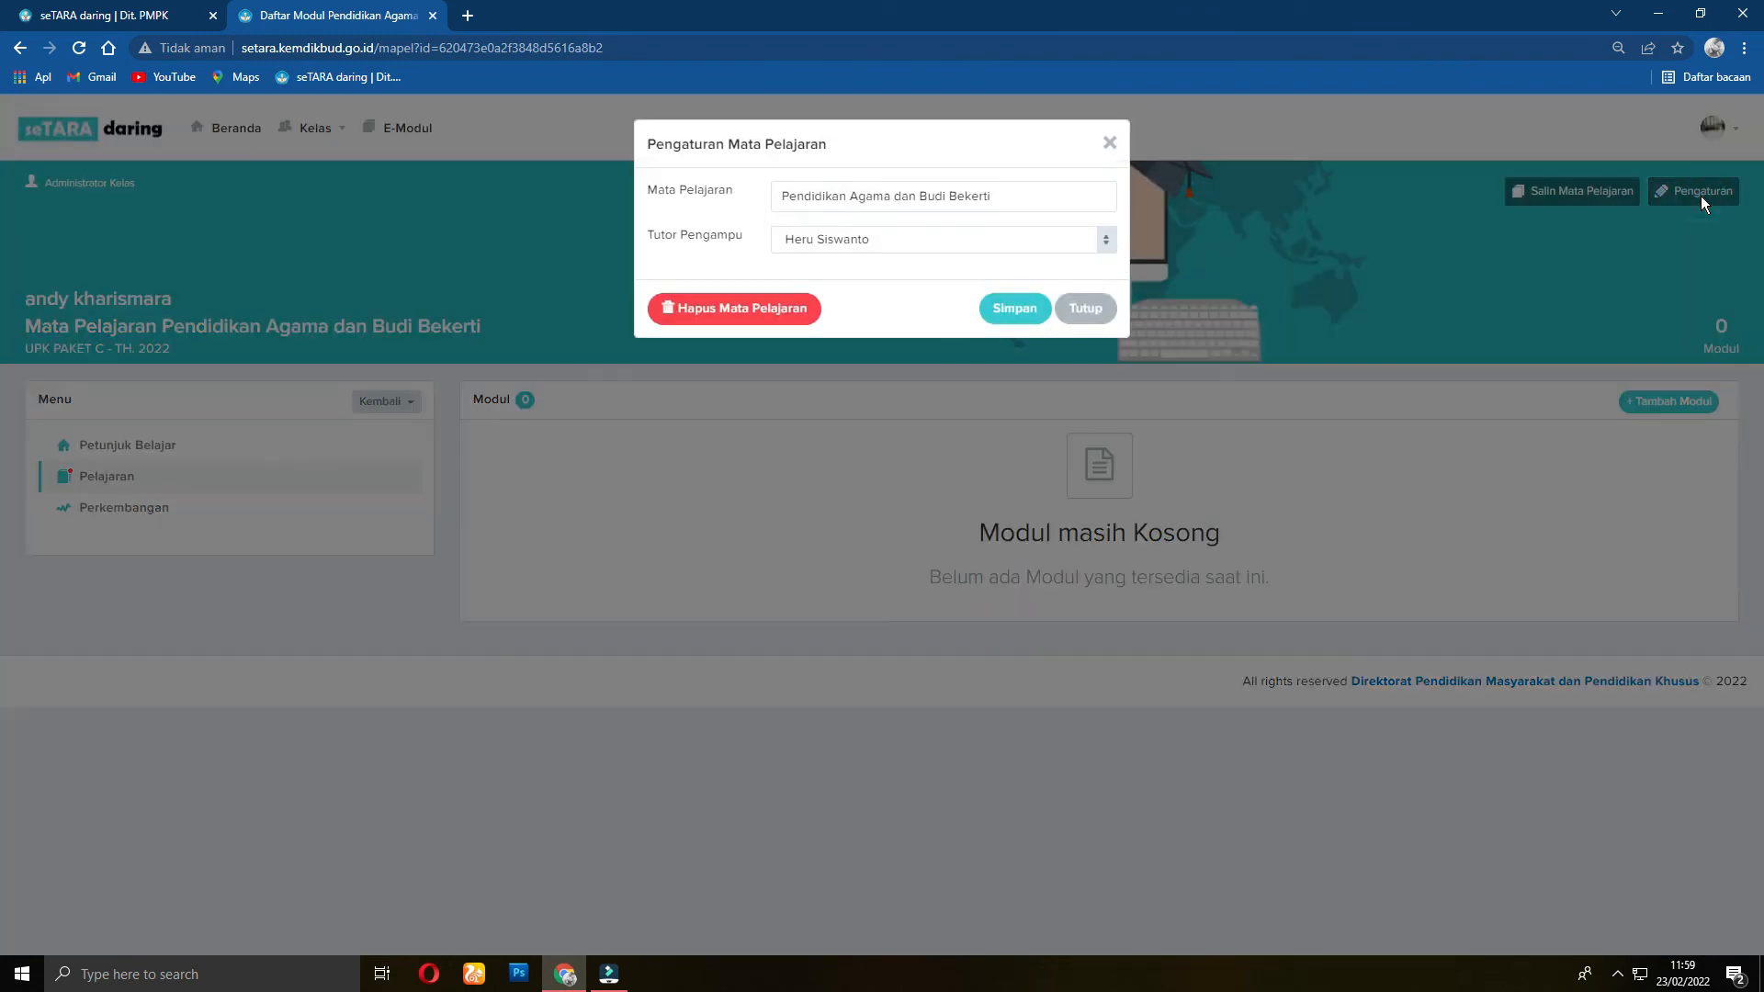
left_click(1101, 239)
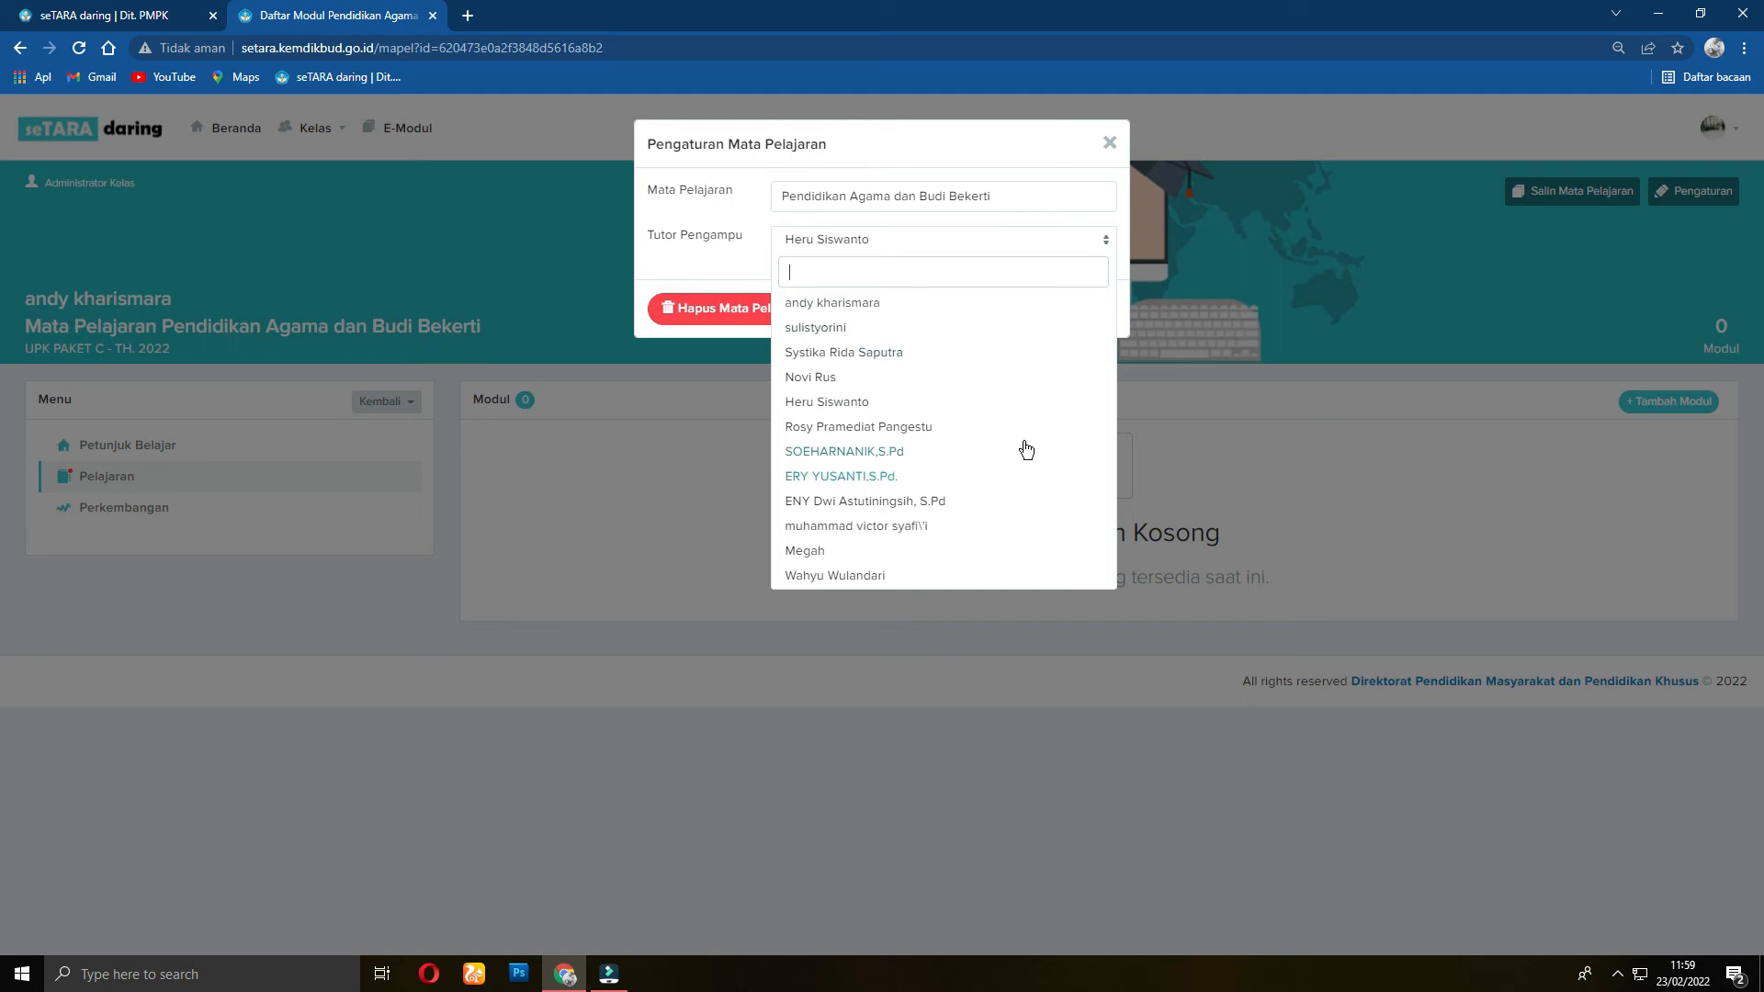
left_click(1197, 378)
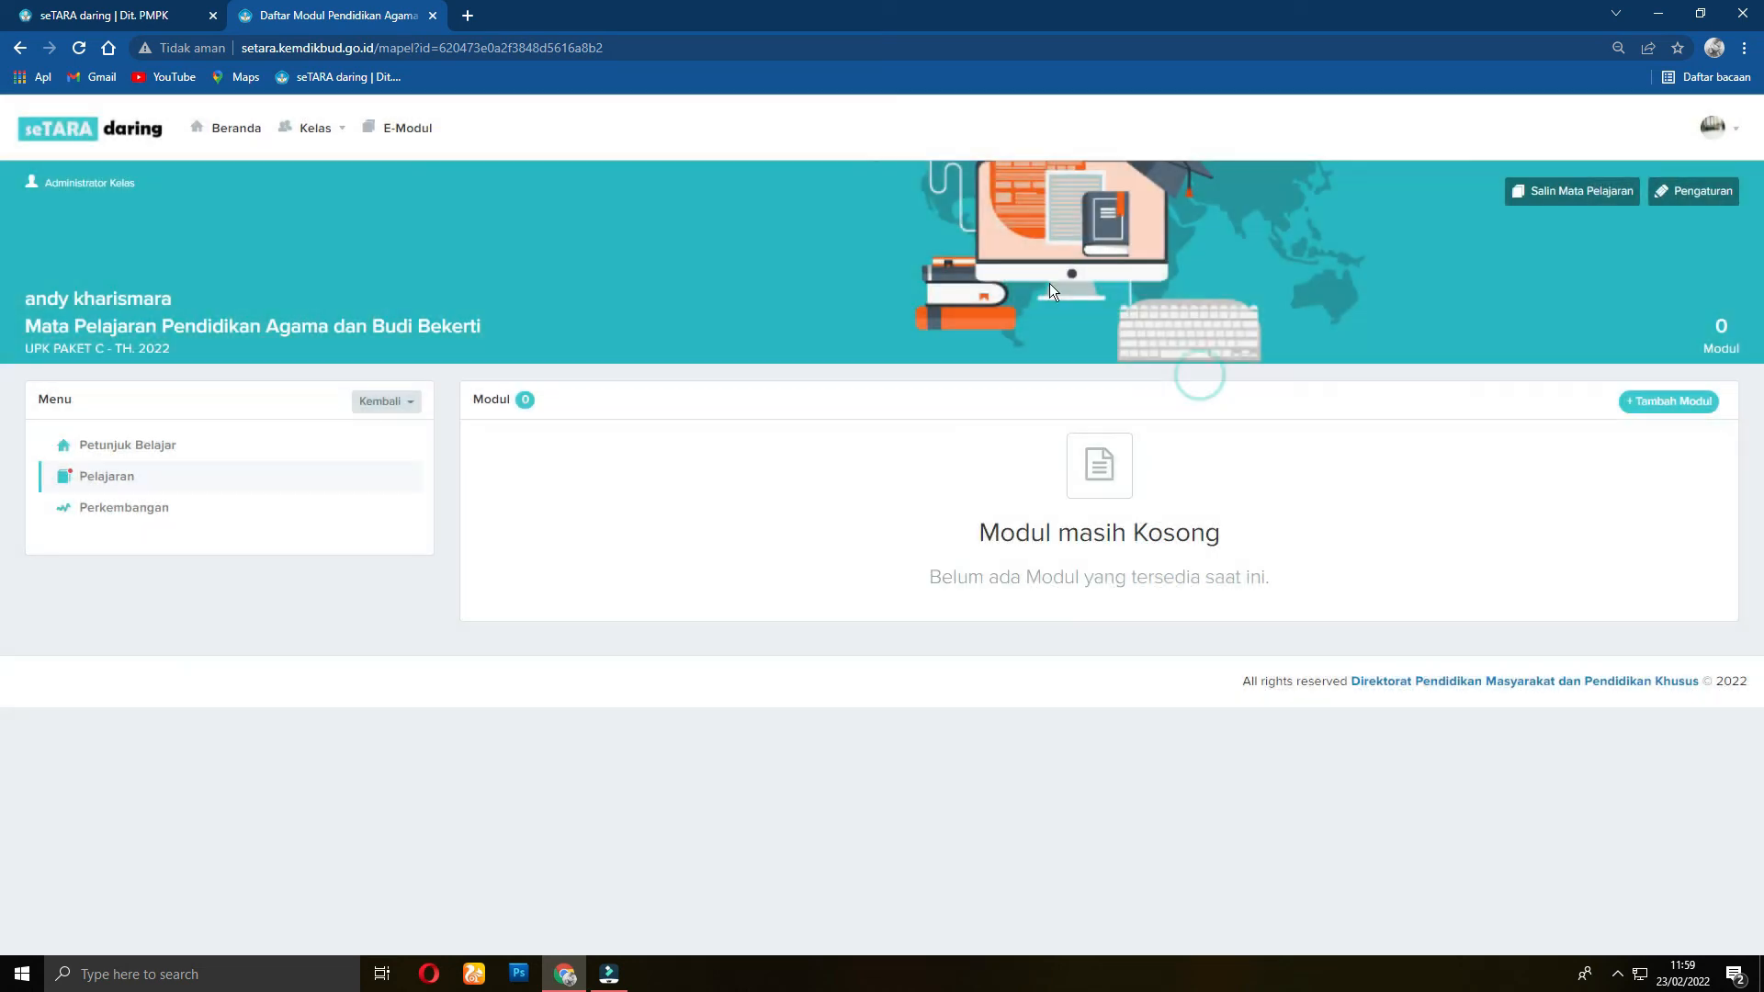
left_click(410, 404)
Step: Switch the first Tutor (Pengampu Mata Pelajaran) member back to Tutor (Pendamping)
left_click(380, 432)
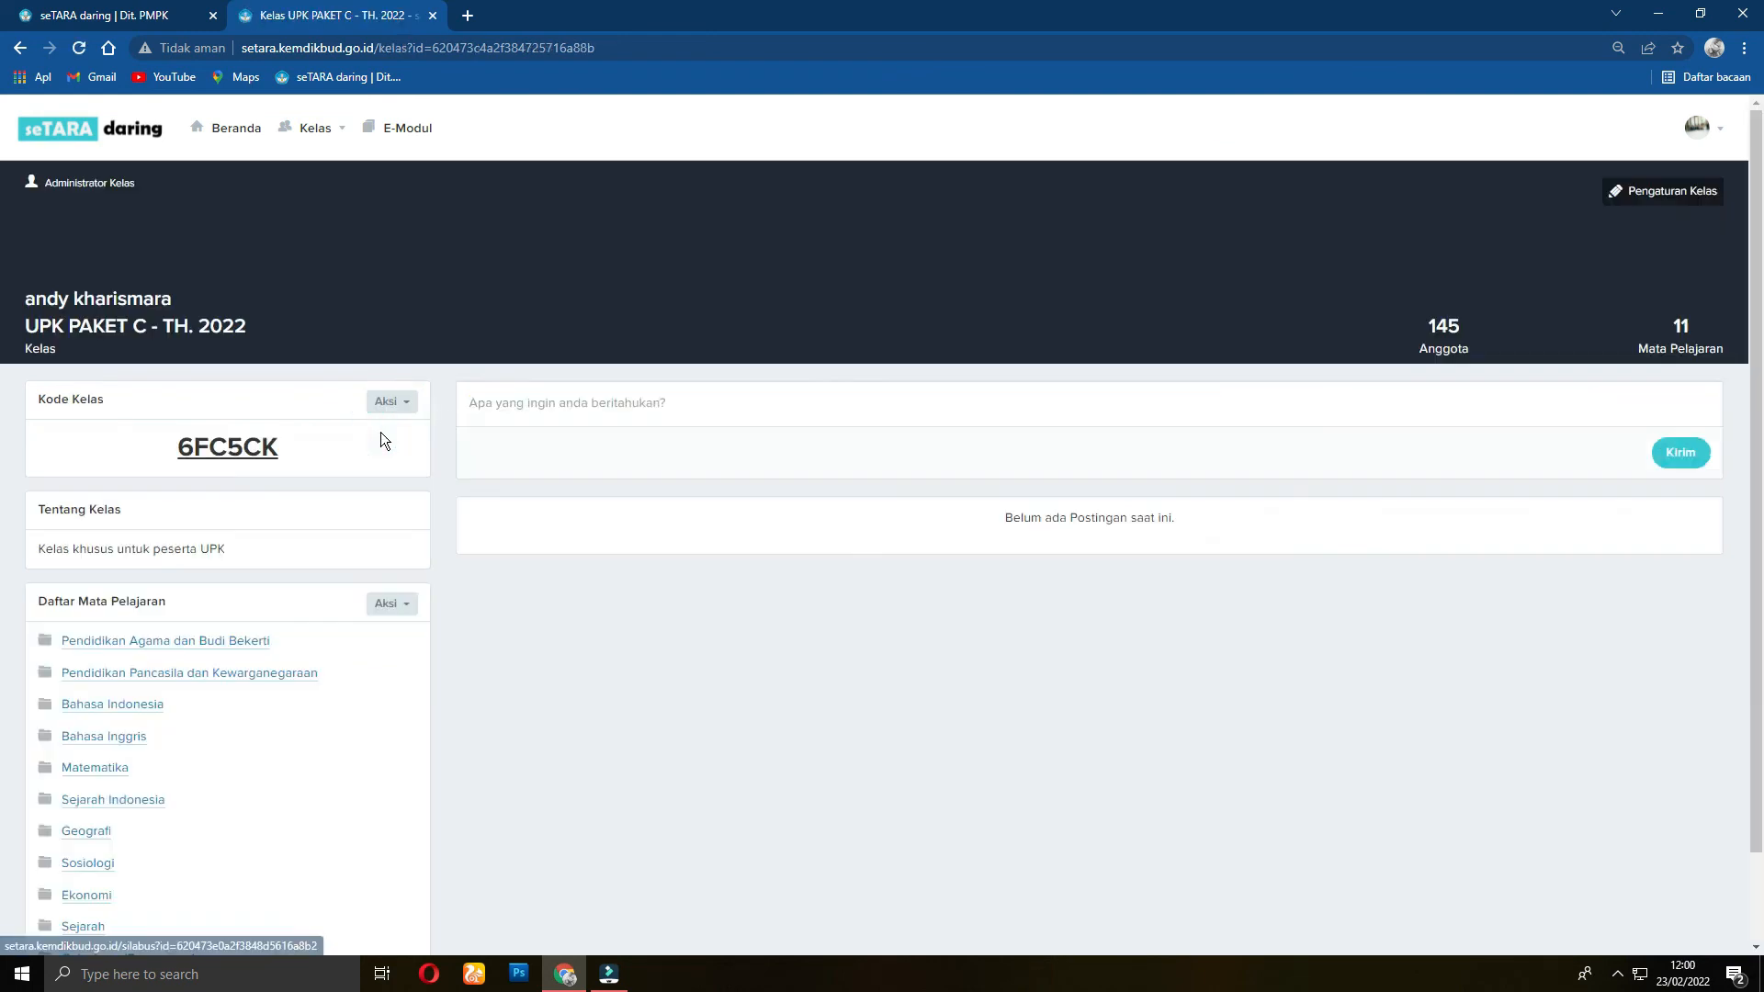
left_click(1434, 346)
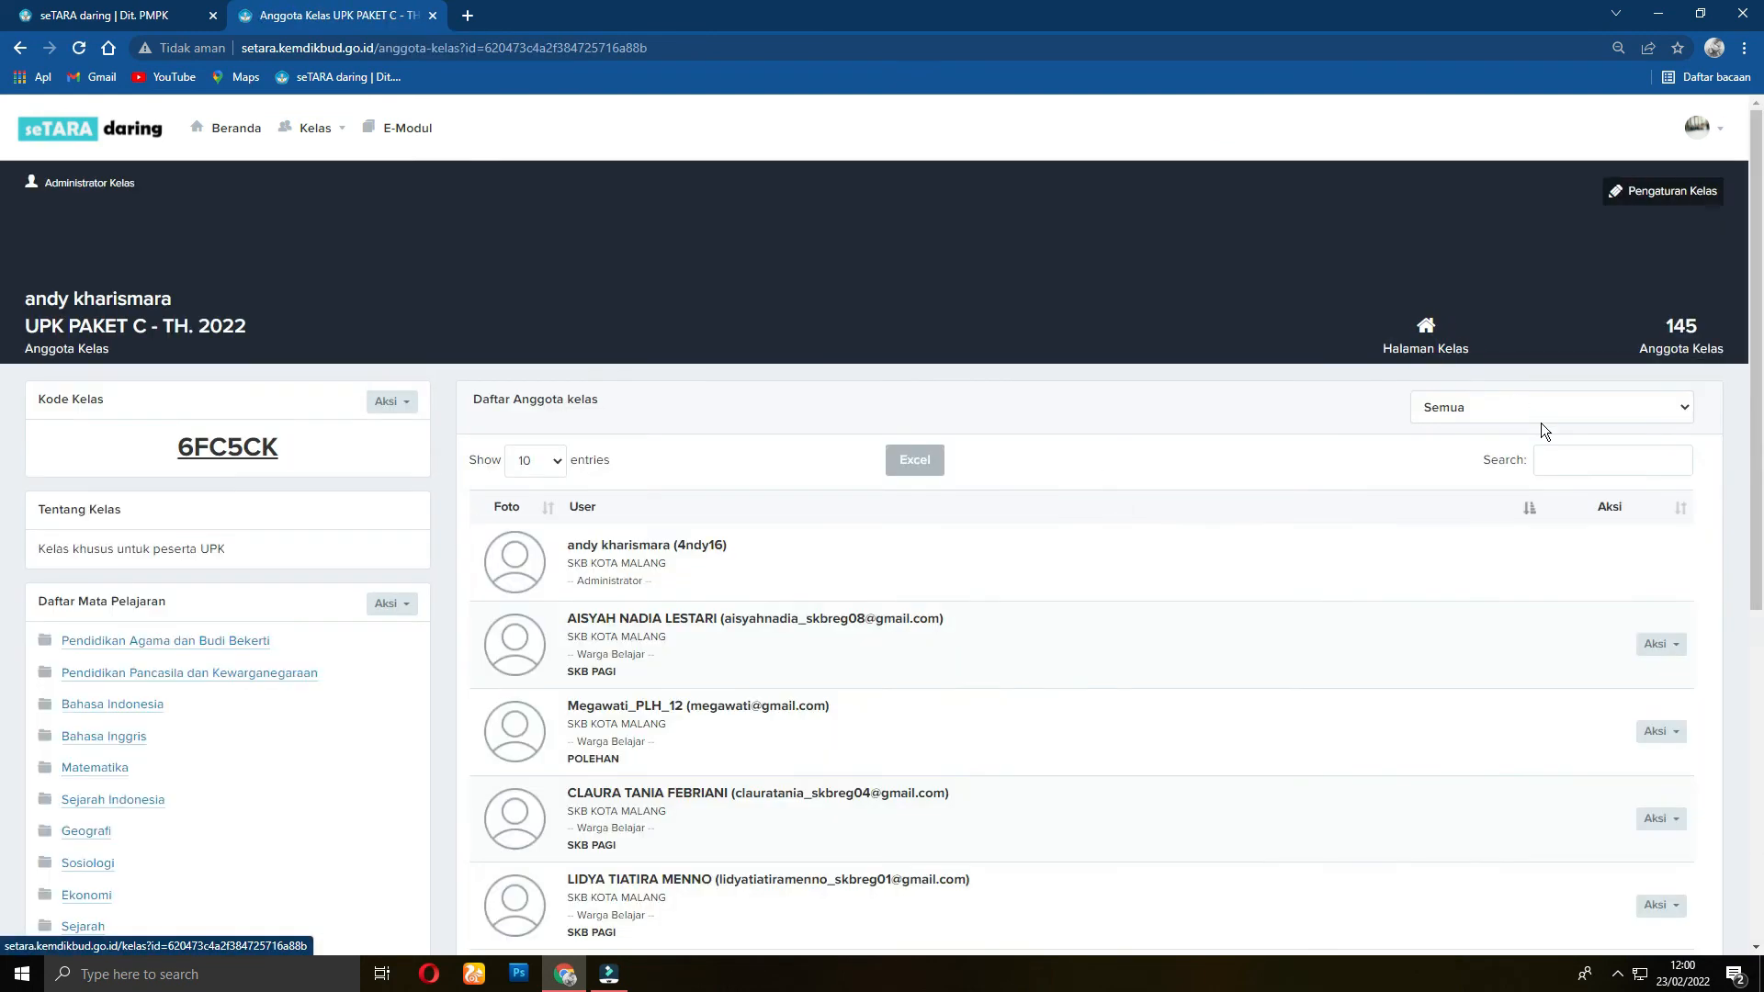
left_click(1694, 404)
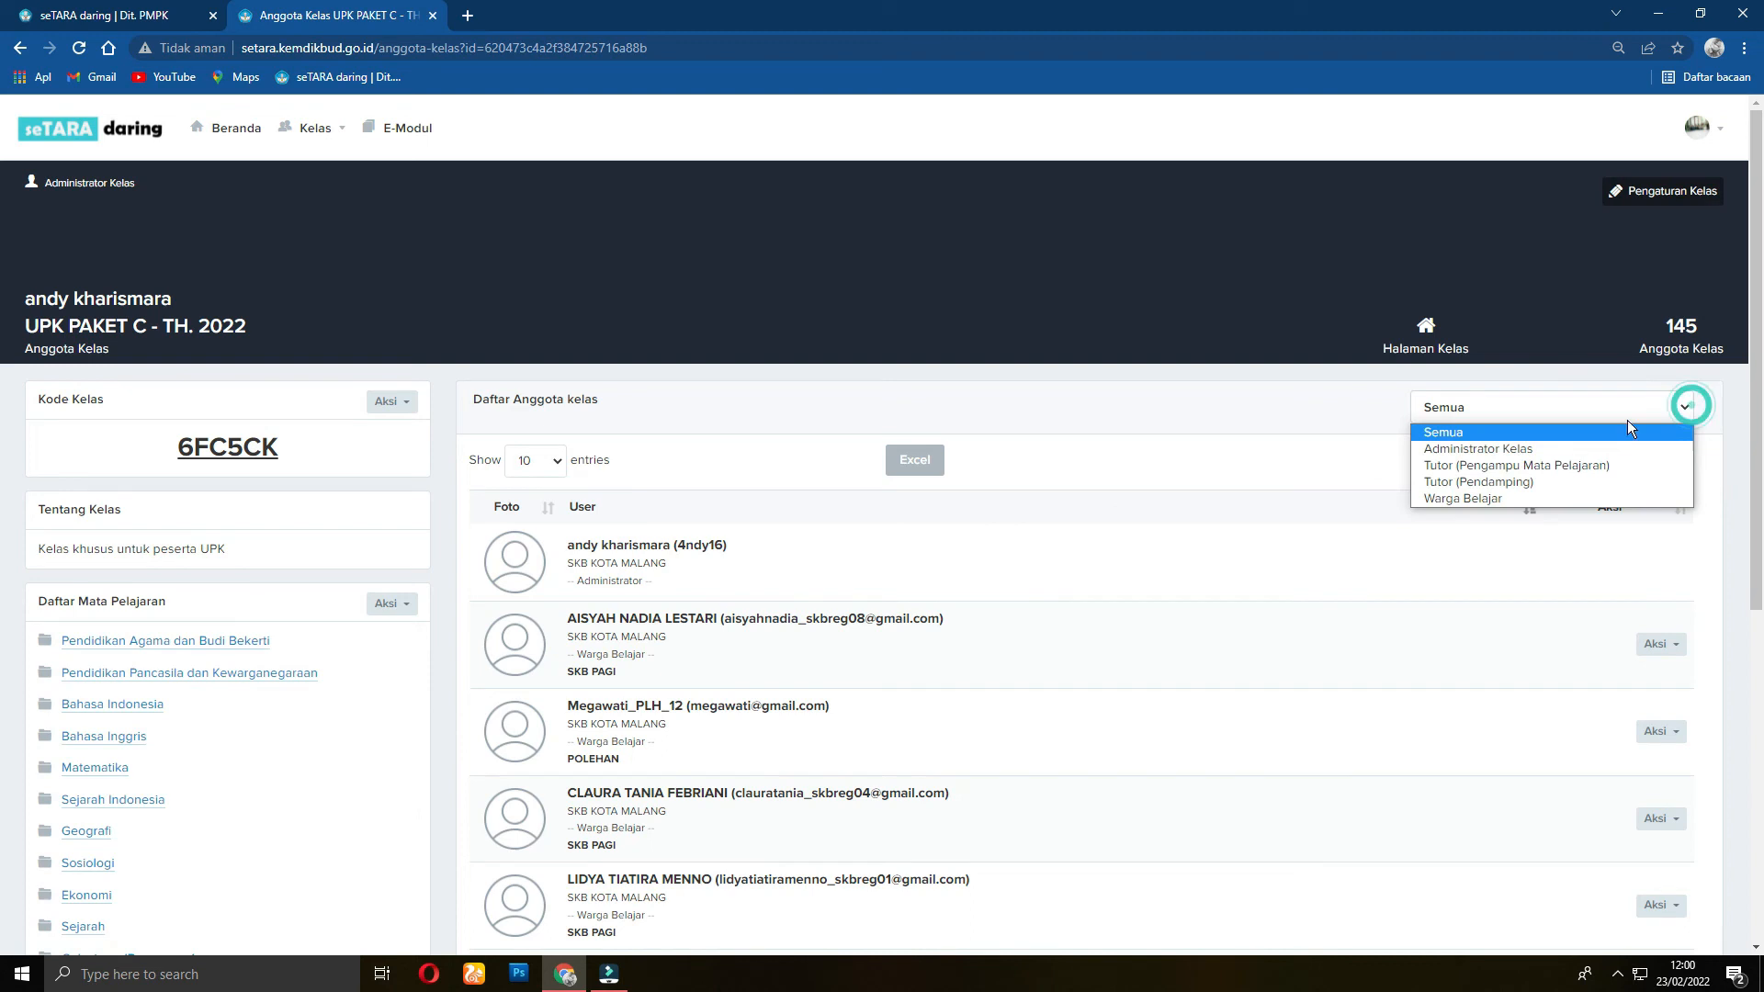
left_click(1542, 466)
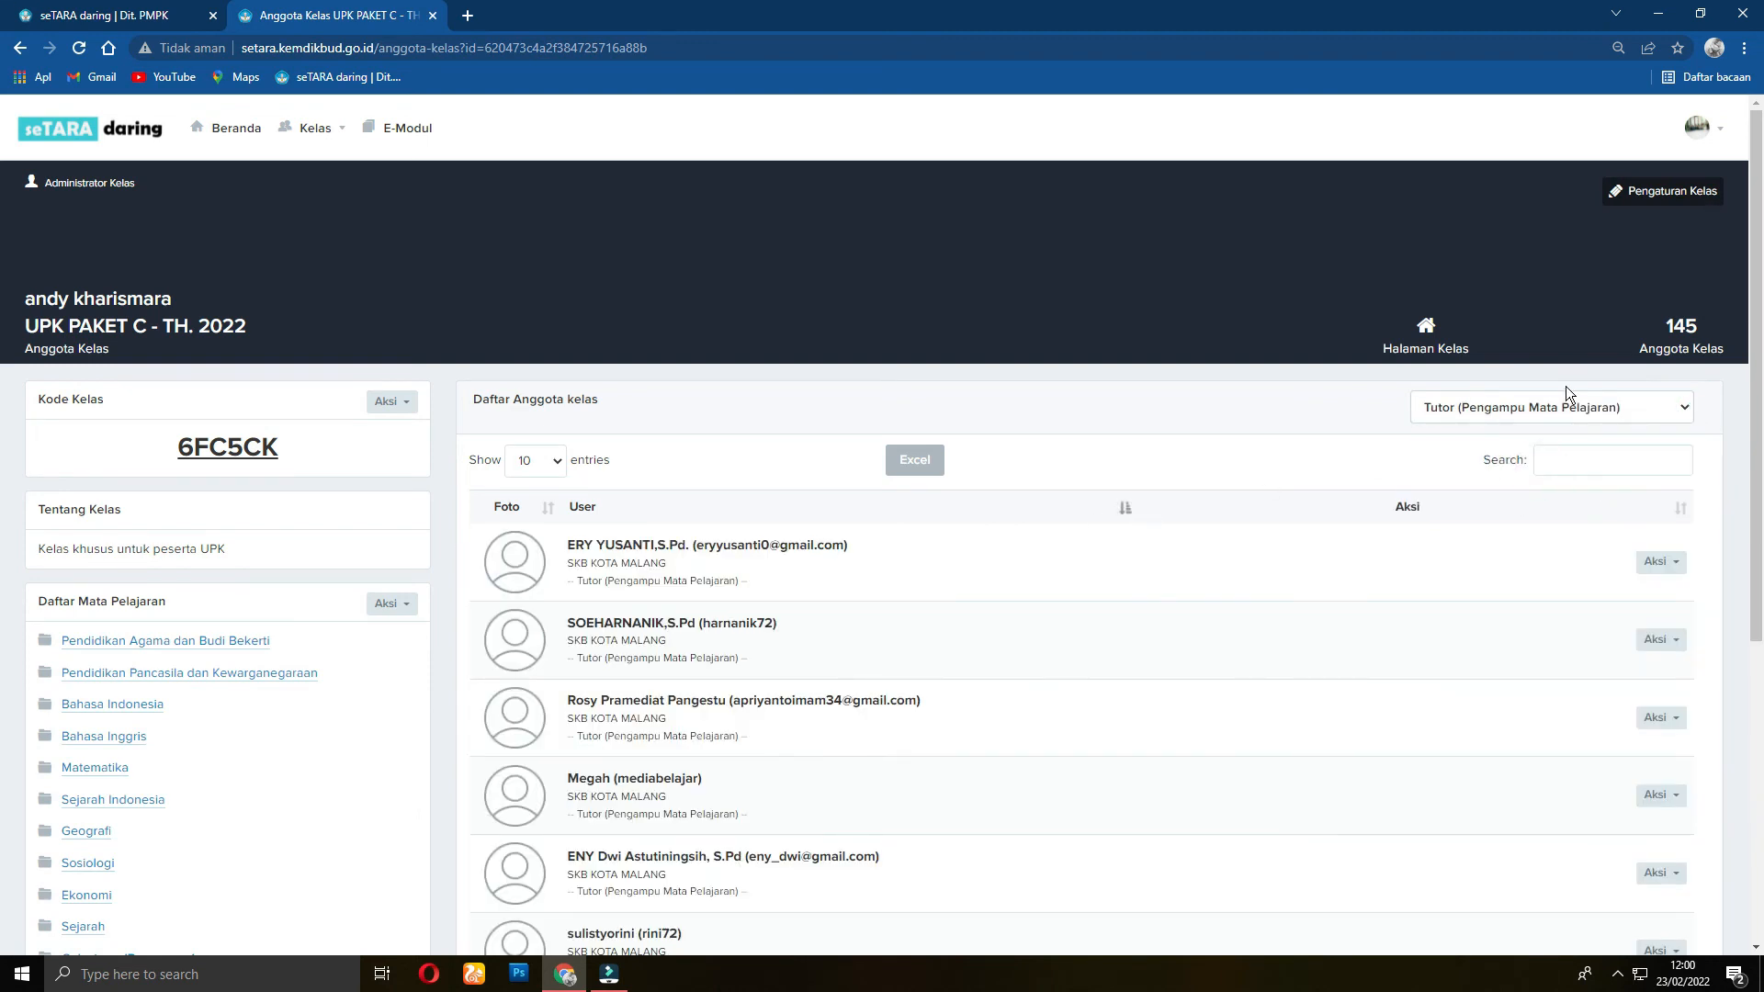
left_click(1657, 562)
left_click(1524, 617)
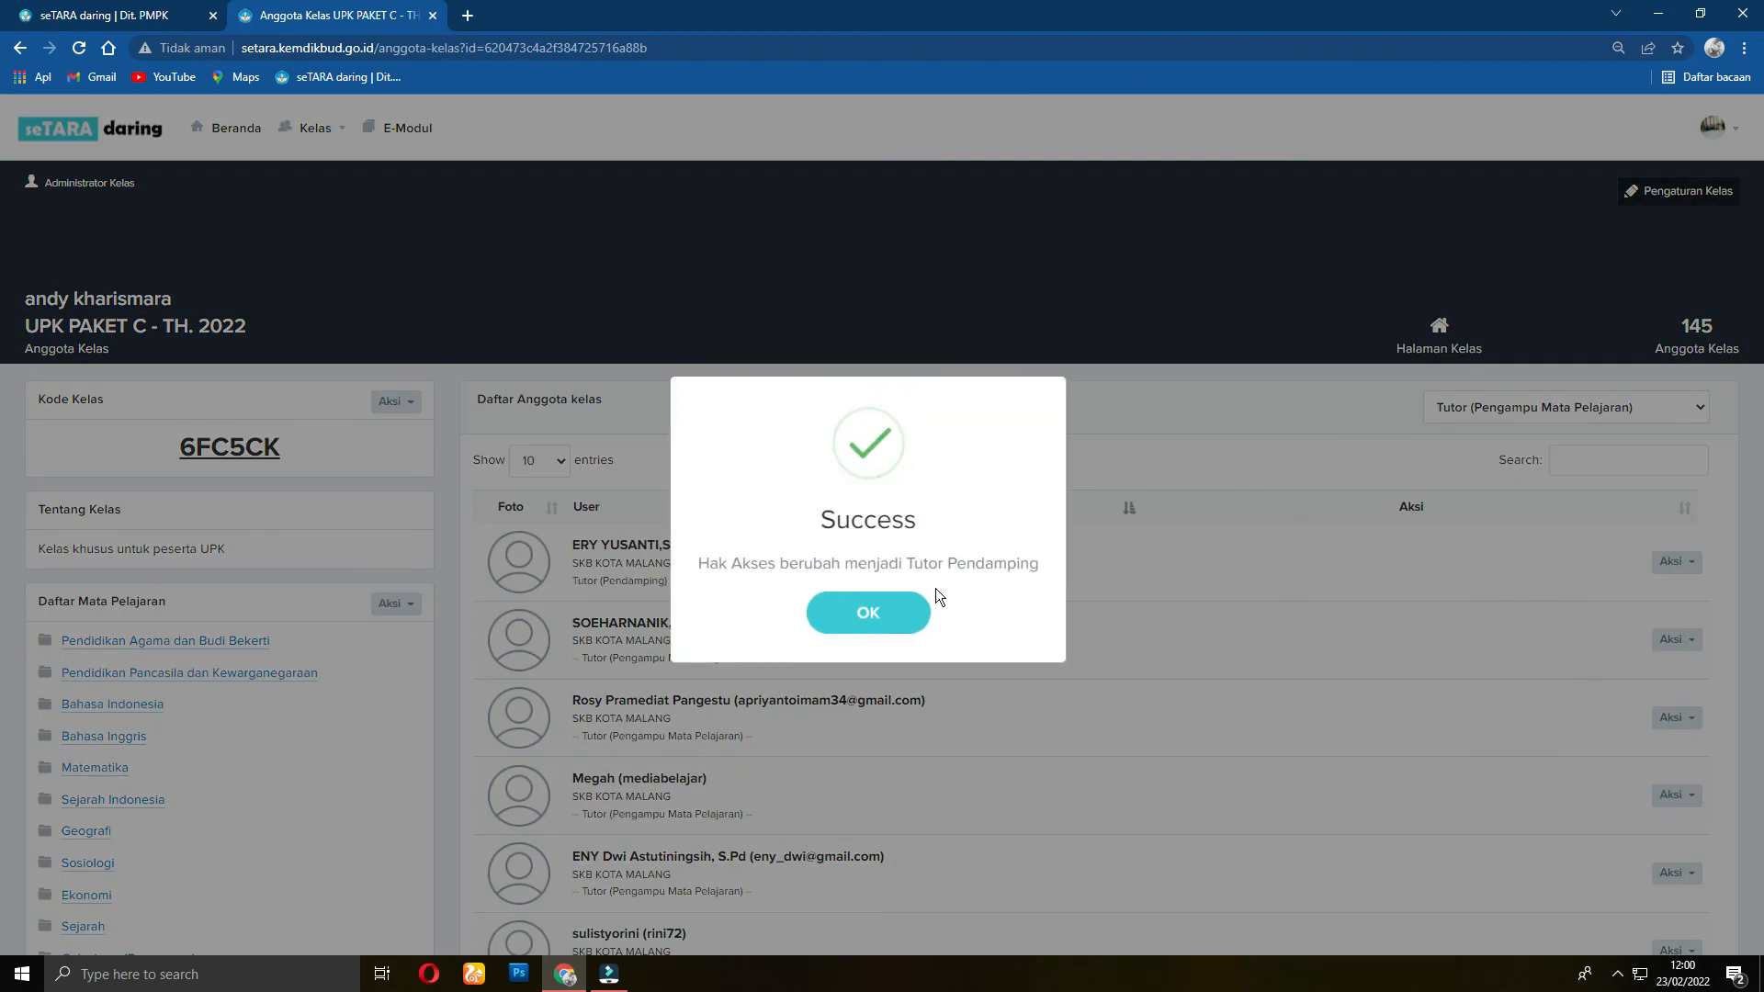
left_click(869, 614)
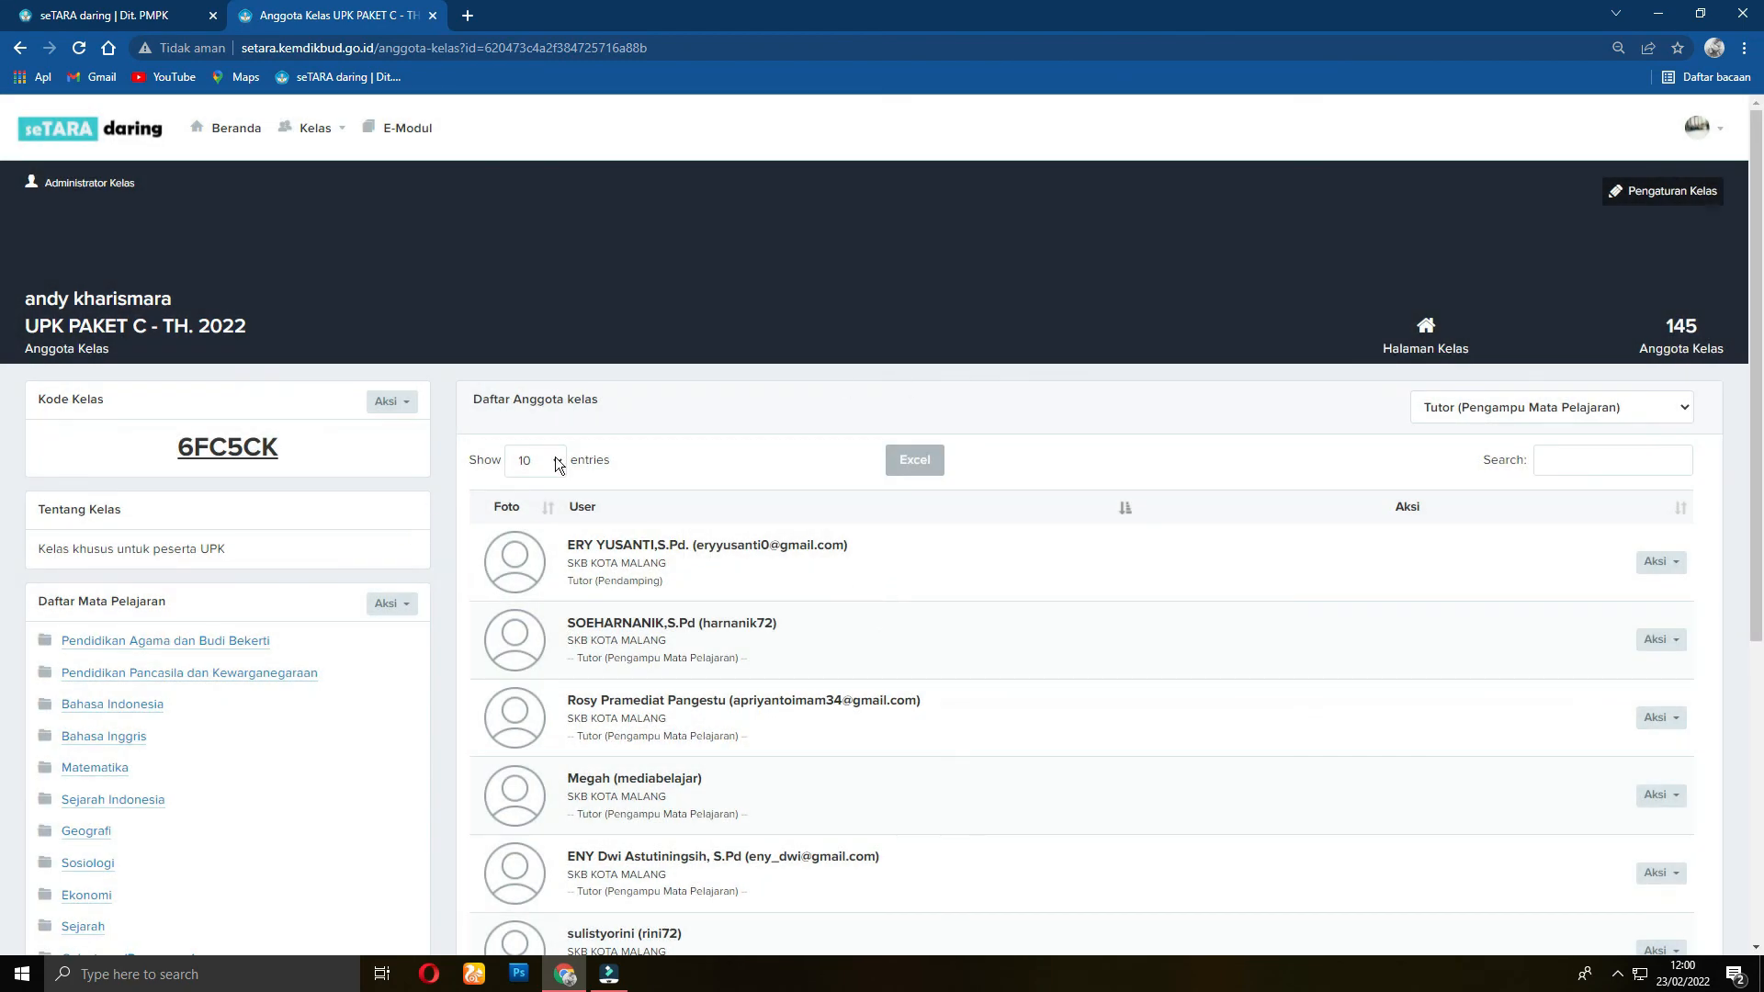
Step: Check Pendidikan Agama dan Budi Bekerti's Tutor Pengampu list, close unchanged, and return to Halaman kelas
left_click(174, 641)
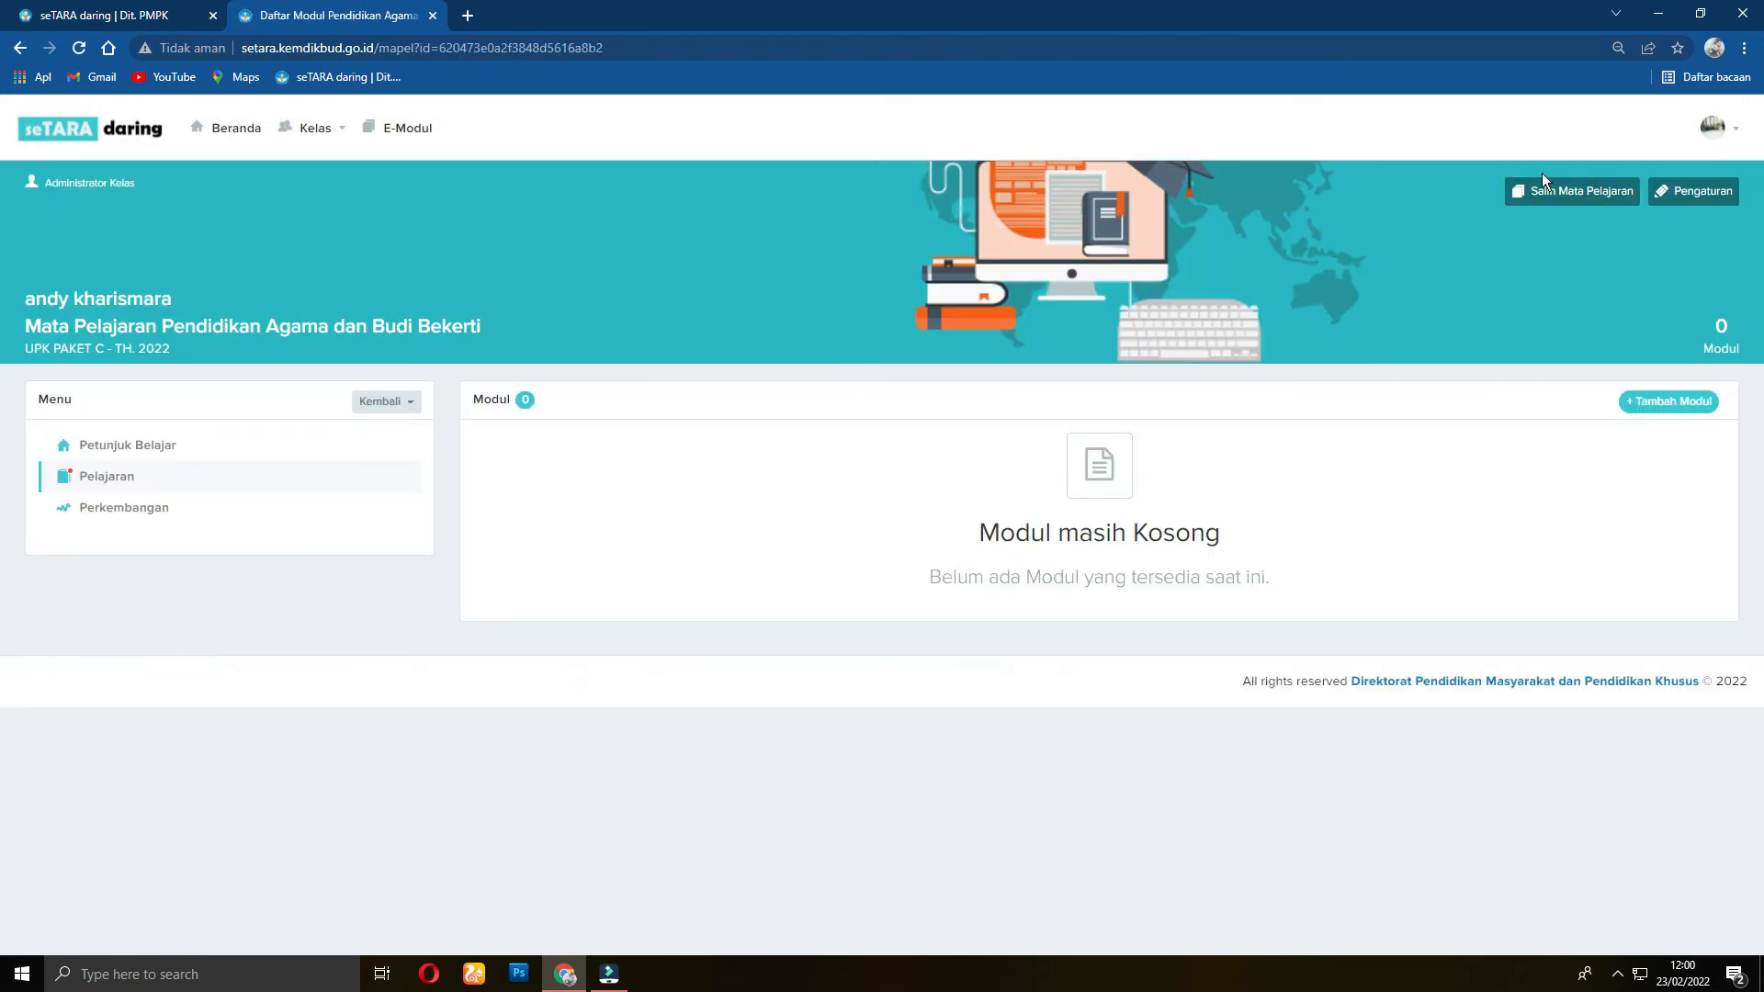
left_click(1693, 200)
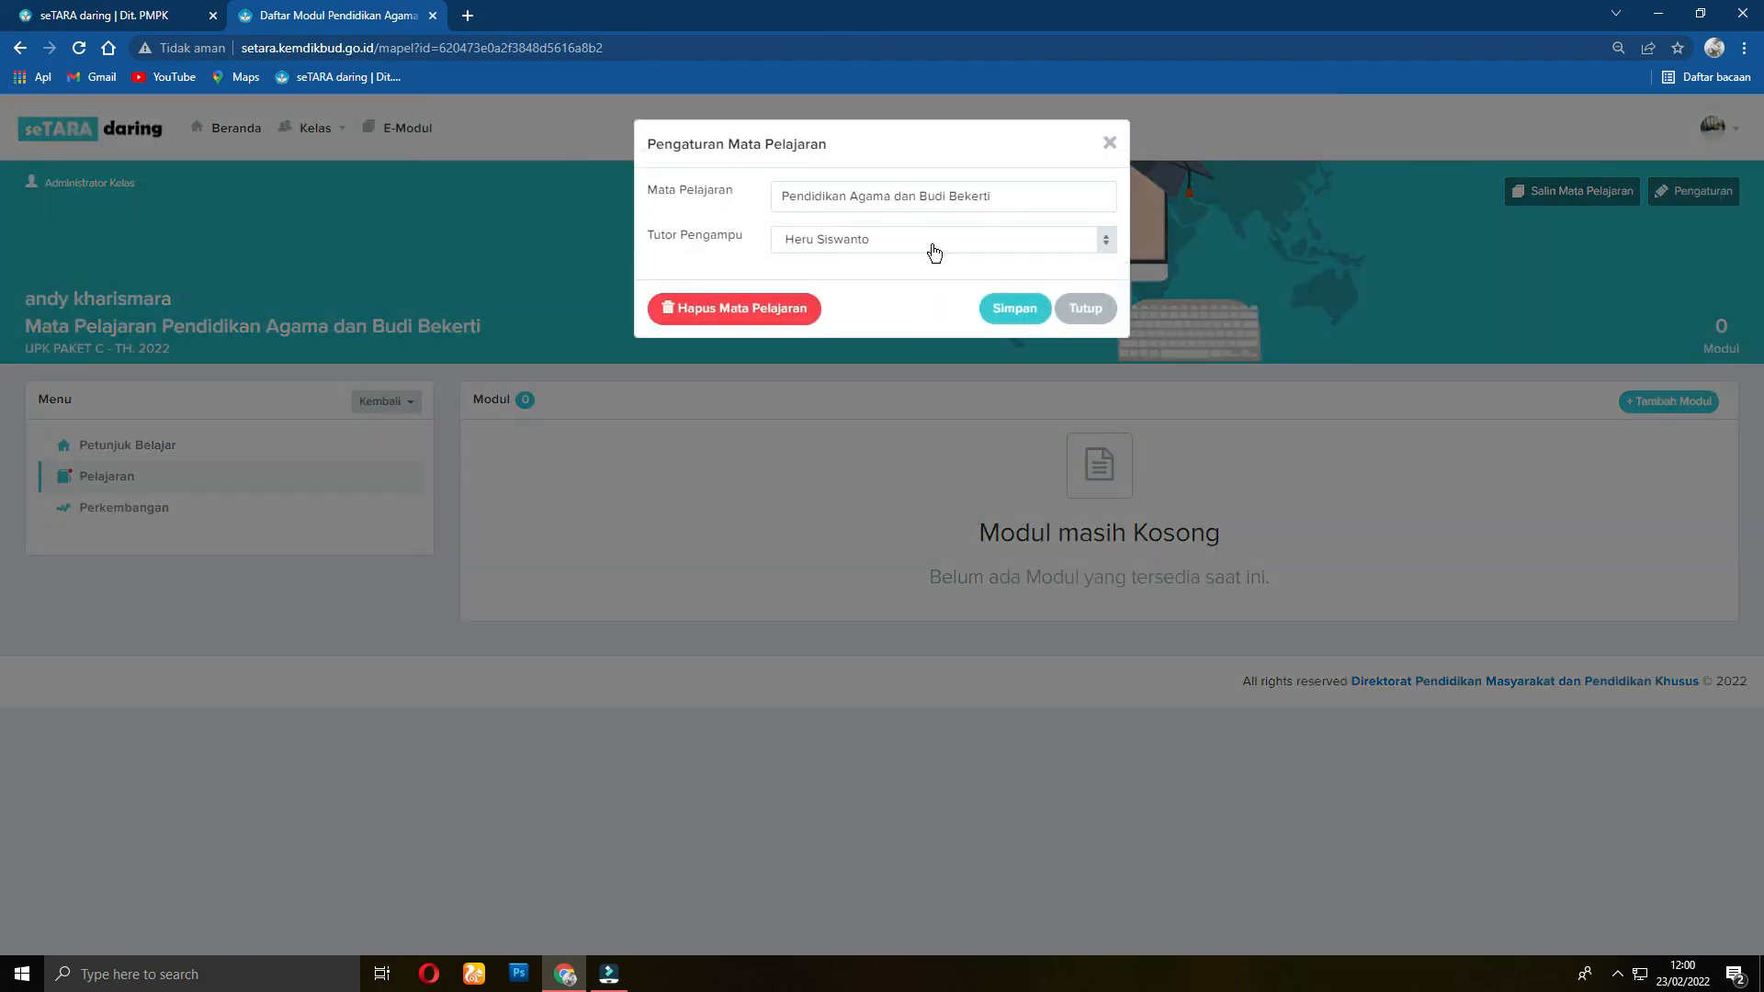
left_click(929, 248)
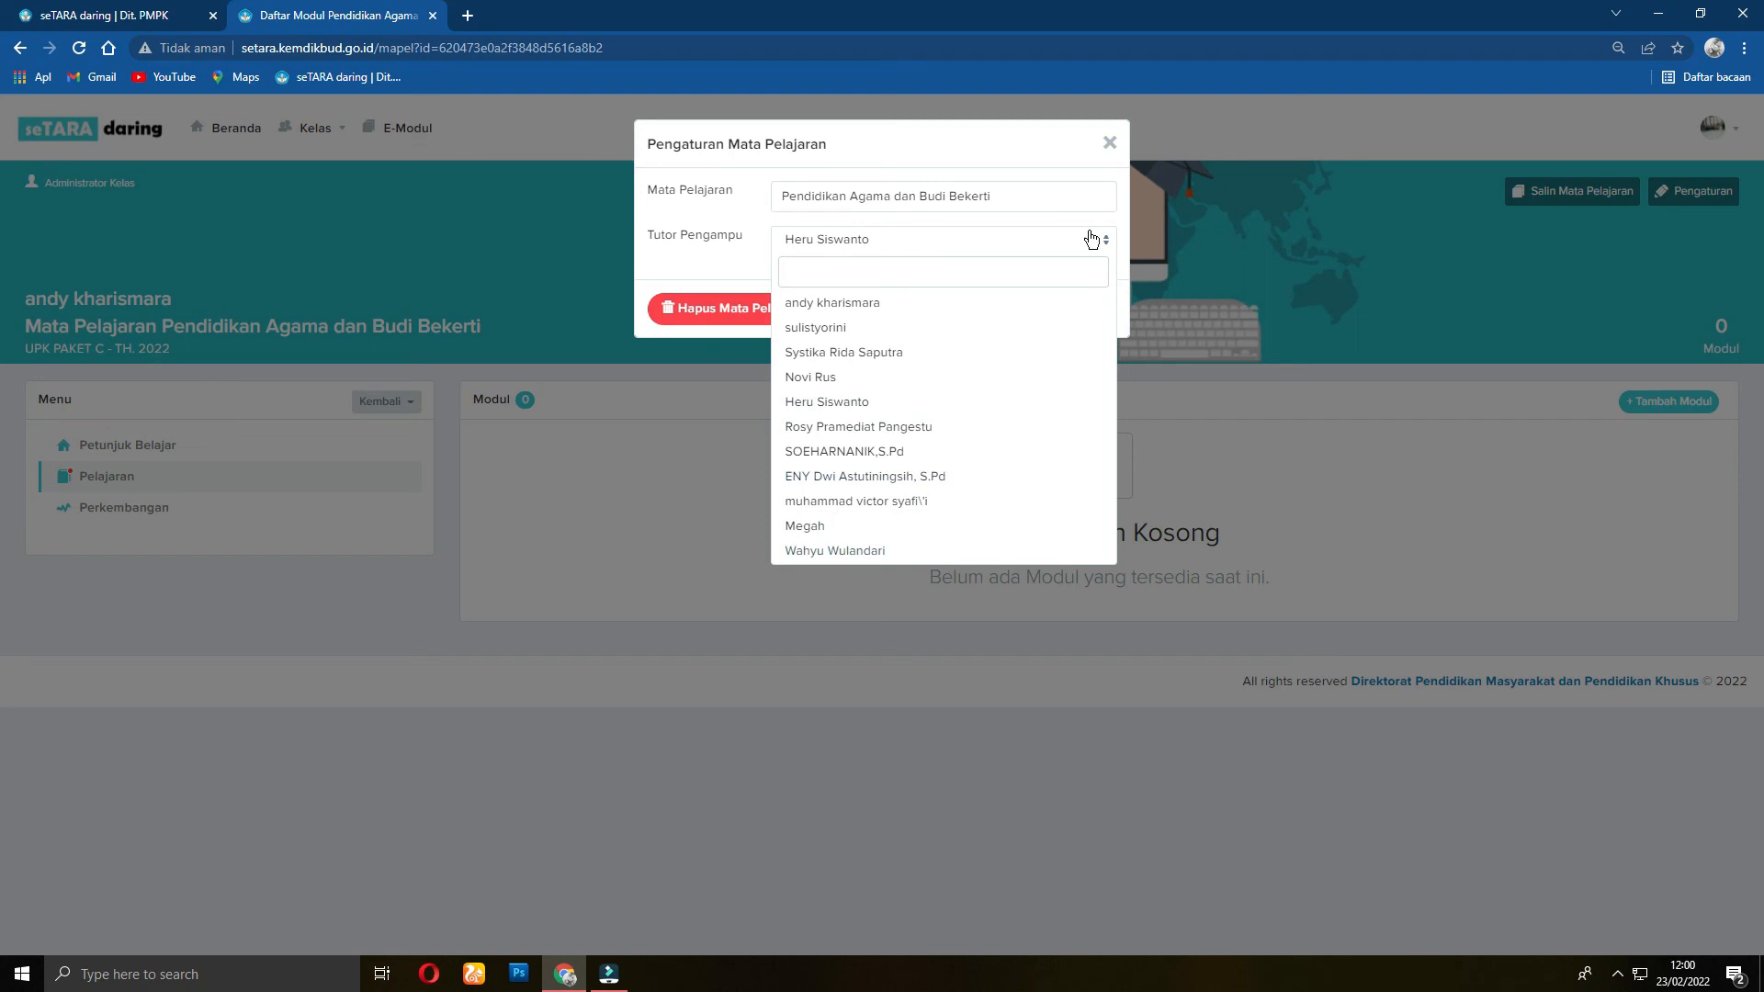
left_click(1243, 220)
left_click(410, 401)
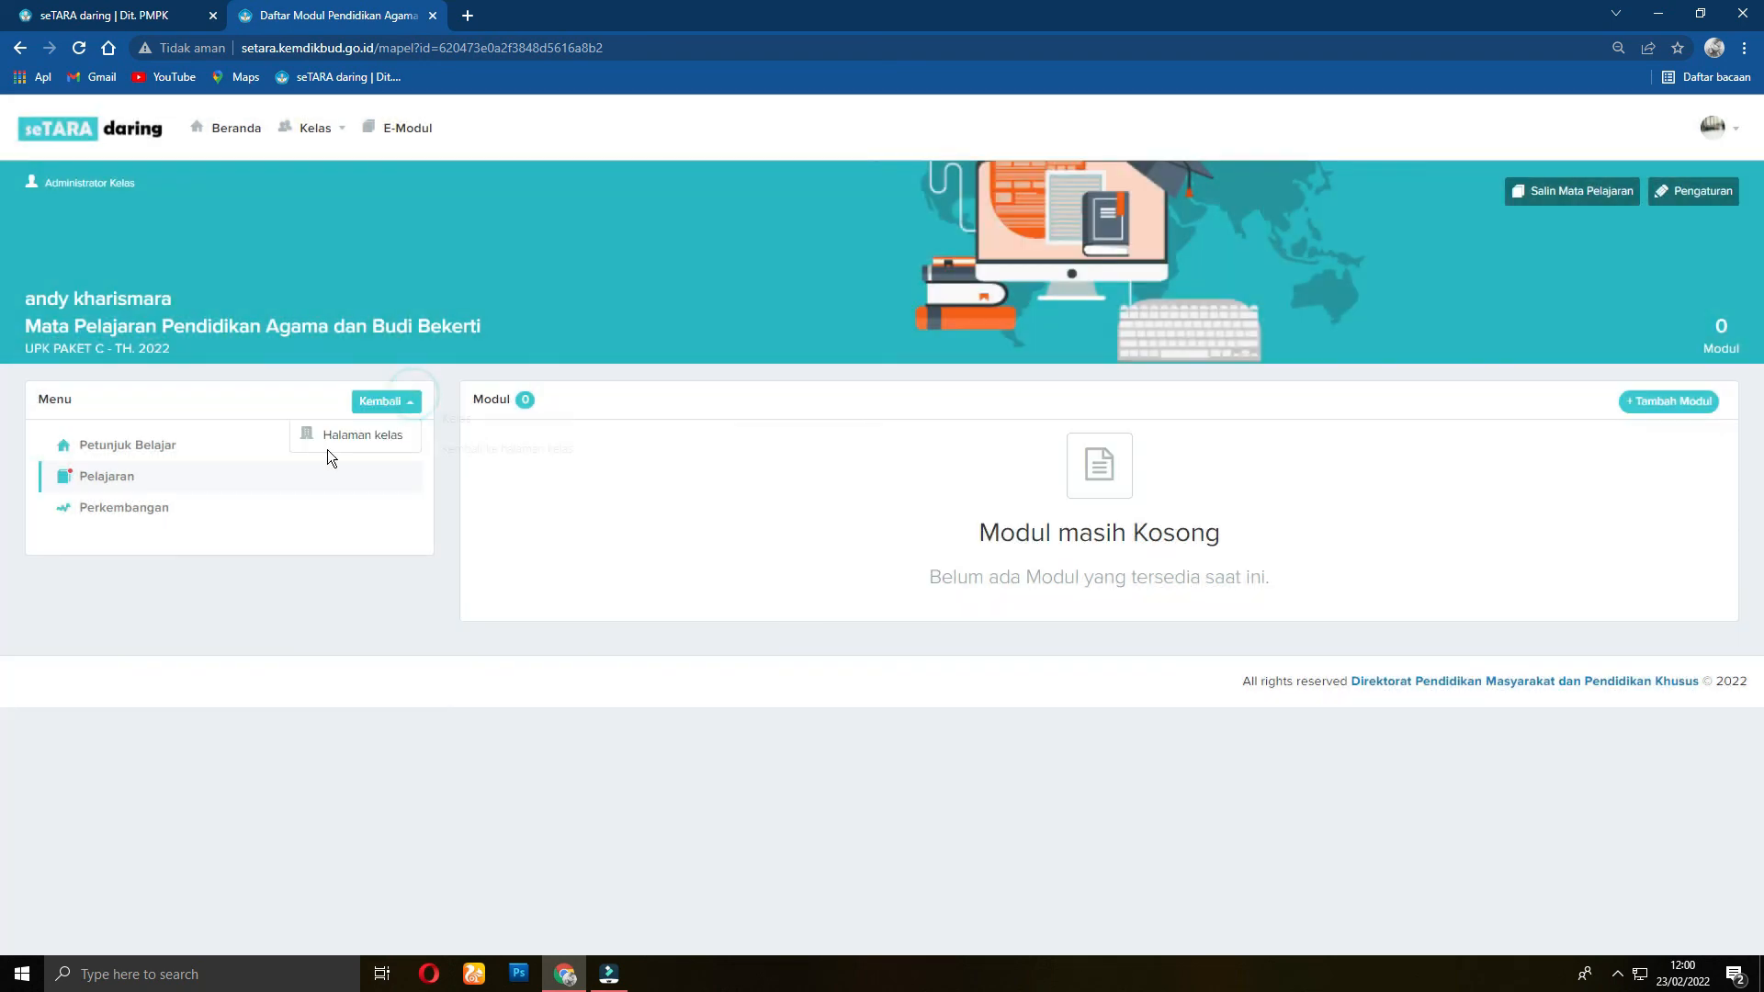
left_click(336, 449)
scroll(416, 518, "down", 1)
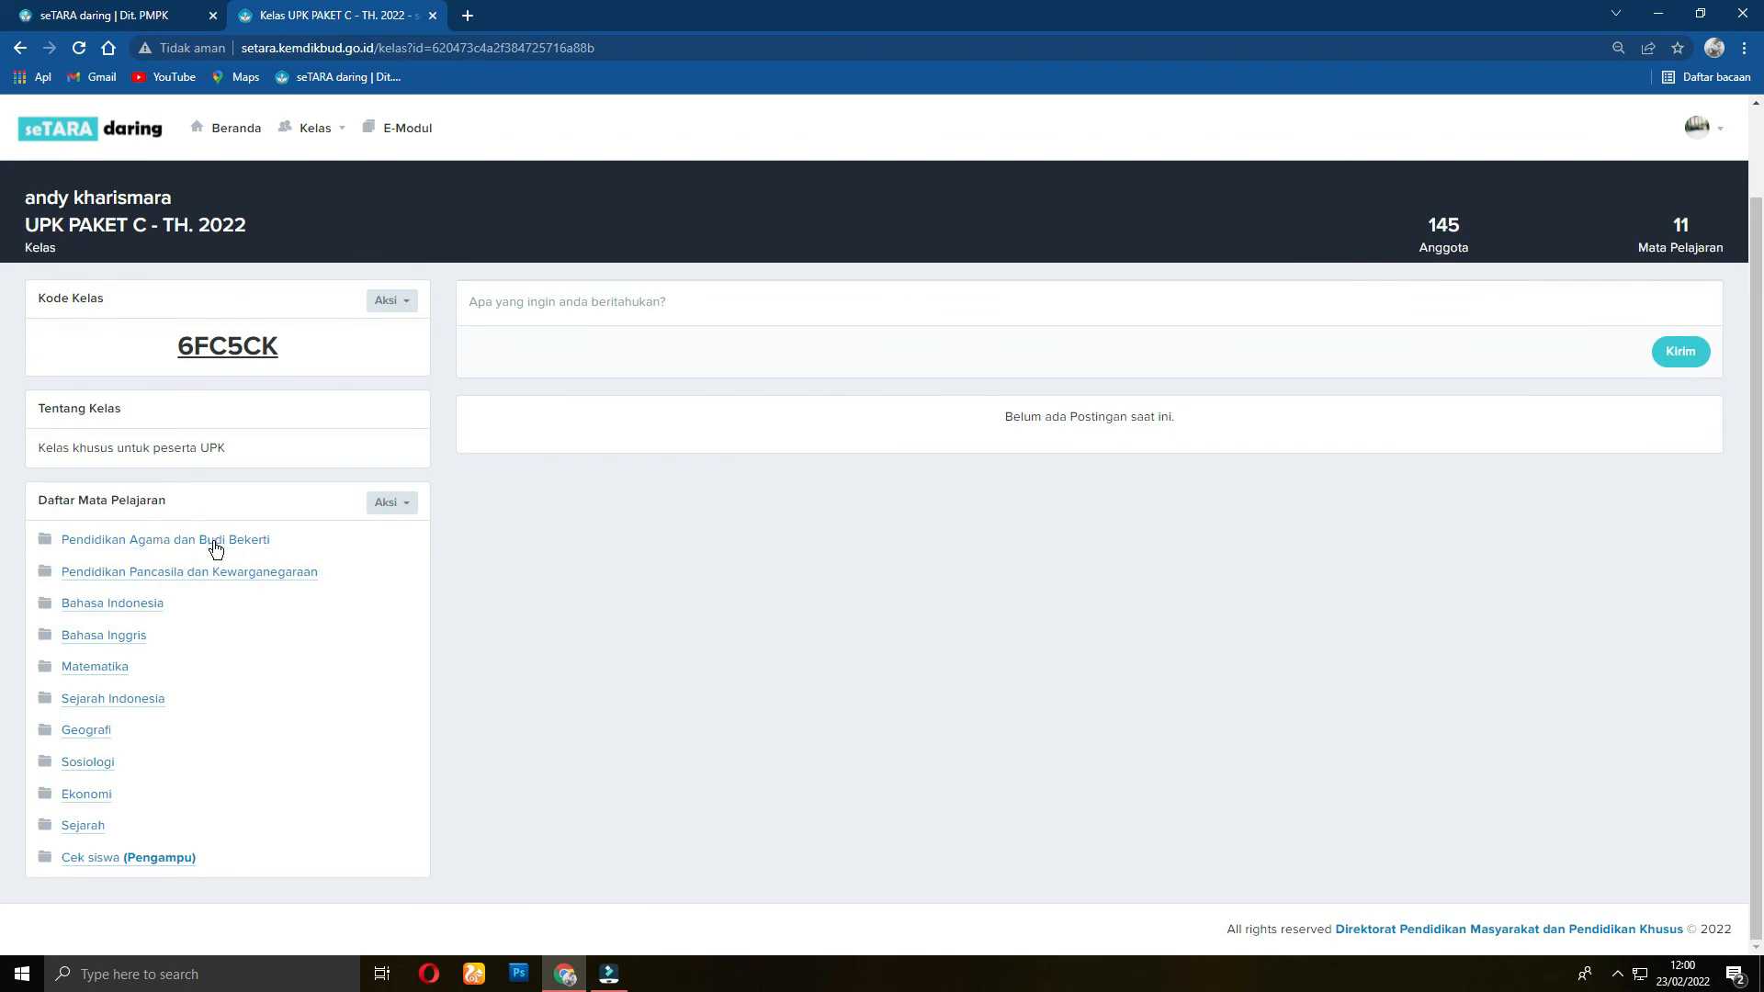
left_click(1444, 237)
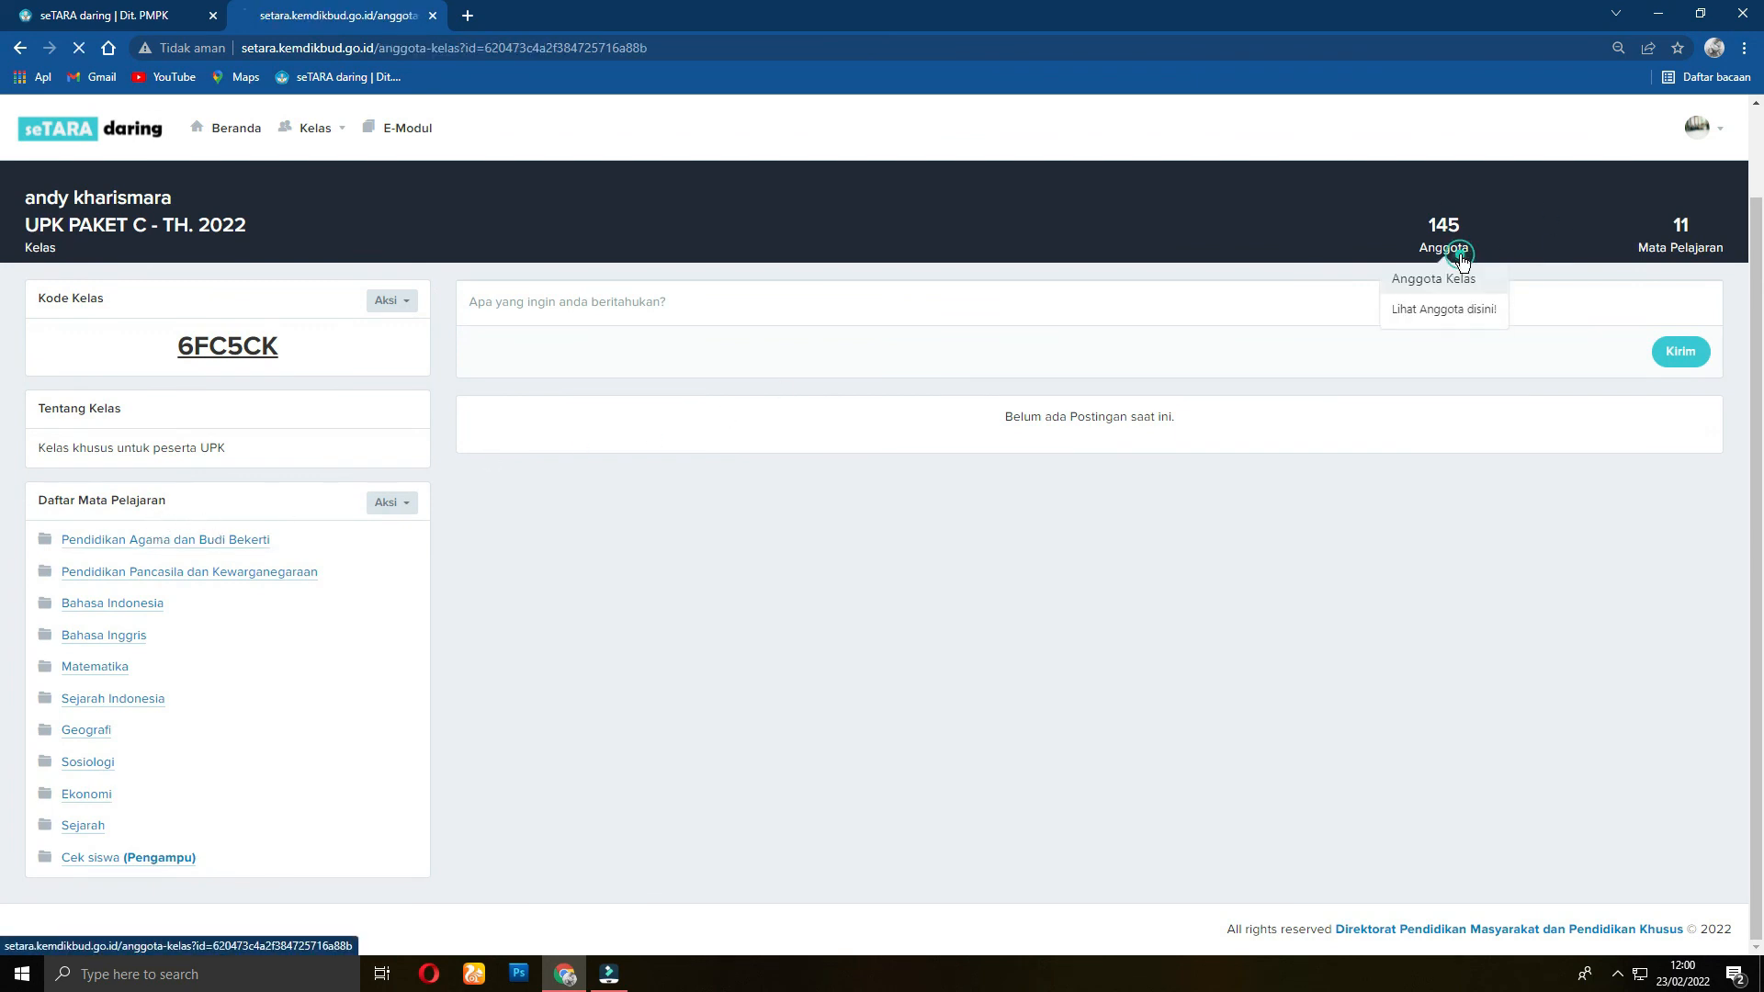
left_click(1450, 277)
left_click(1690, 408)
left_click(1507, 481)
left_click(1619, 407)
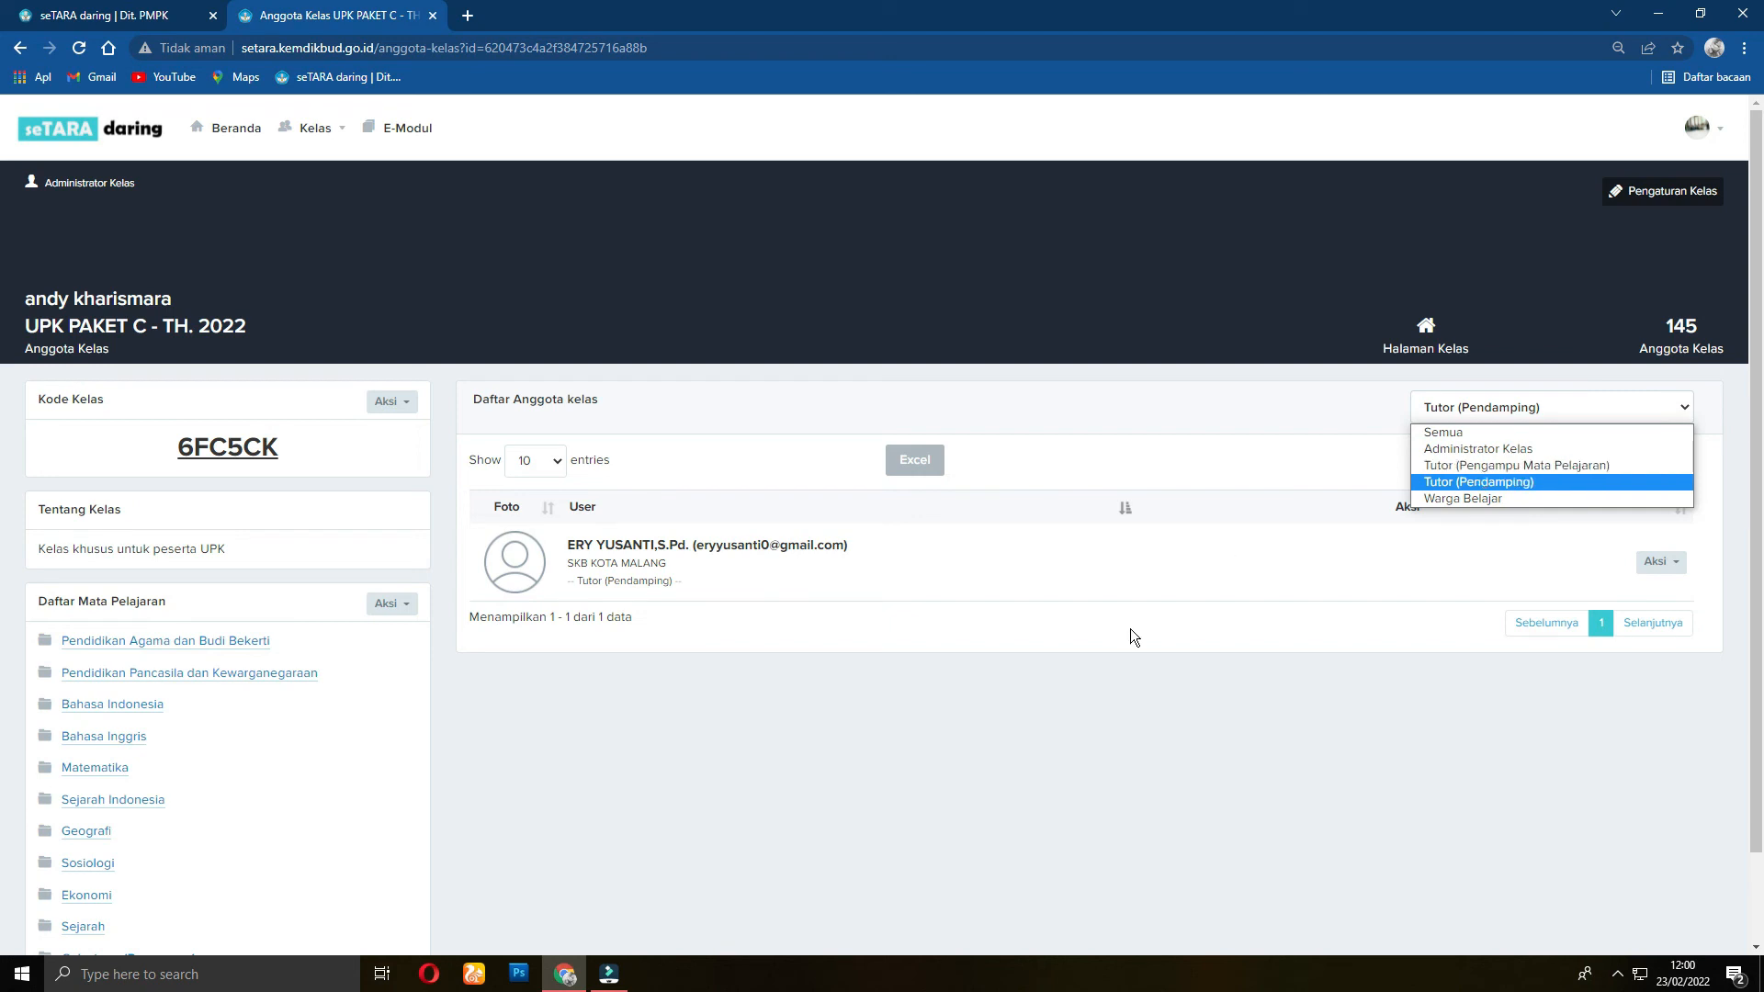
left_click(1094, 759)
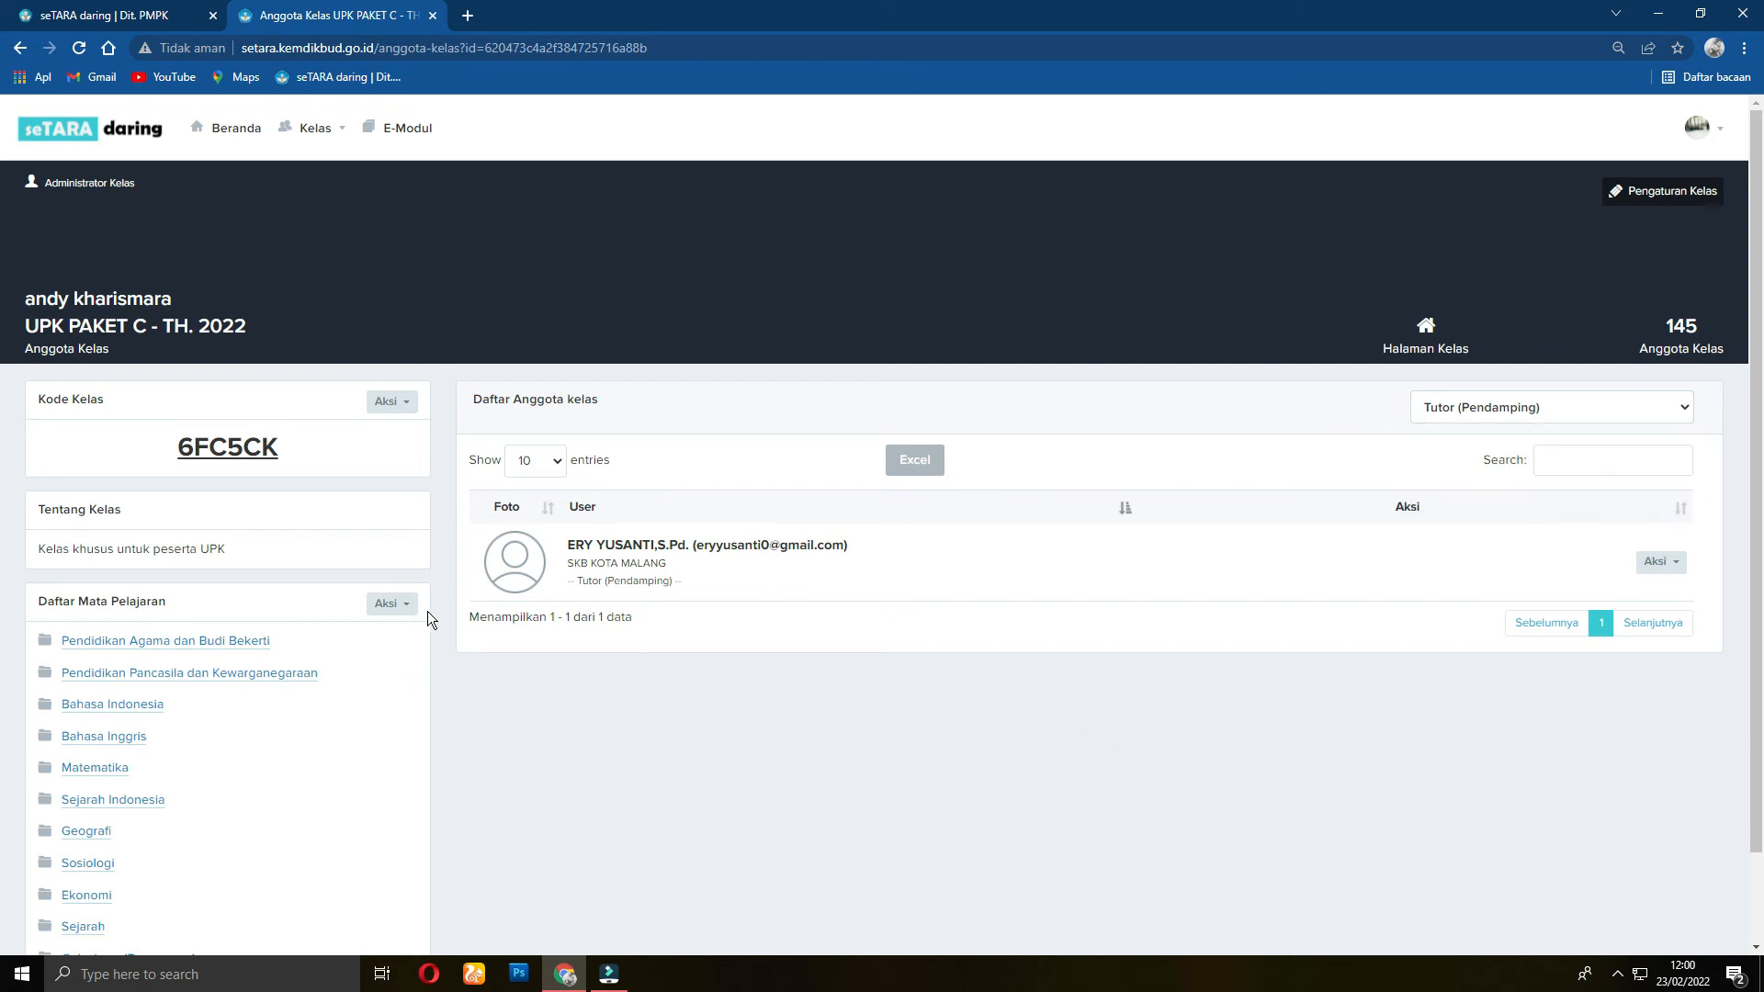
scroll(317, 619, "down", 2)
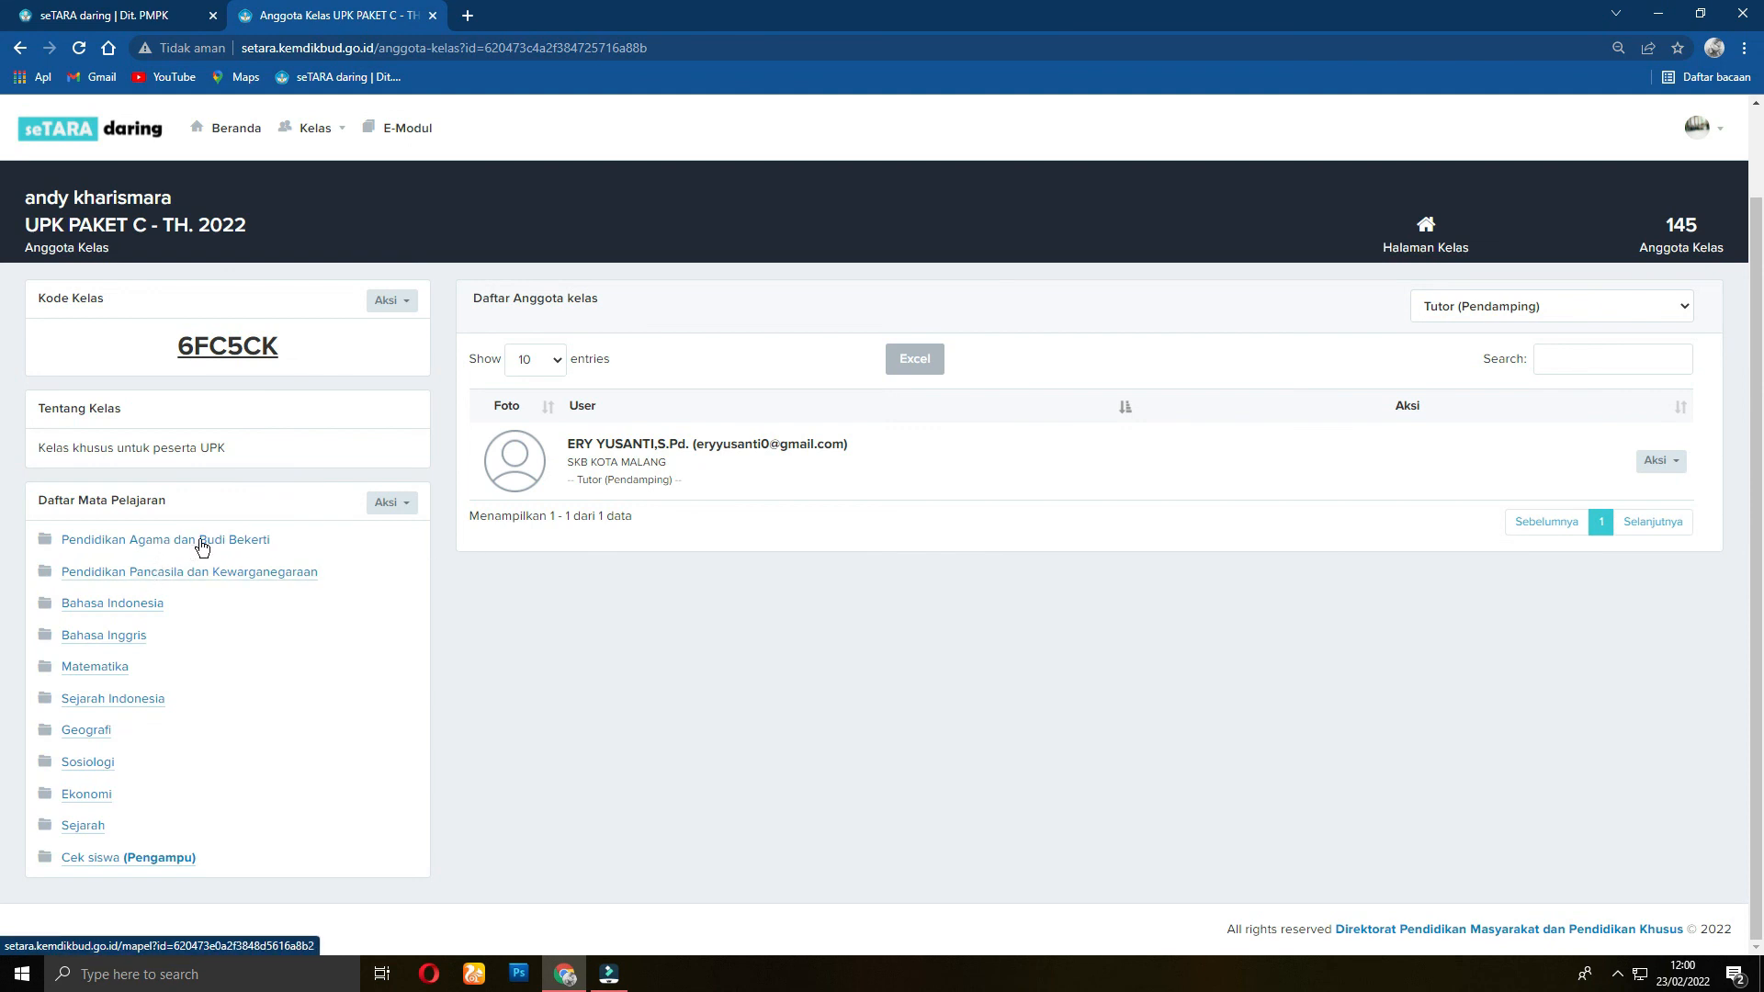
left_click(258, 571)
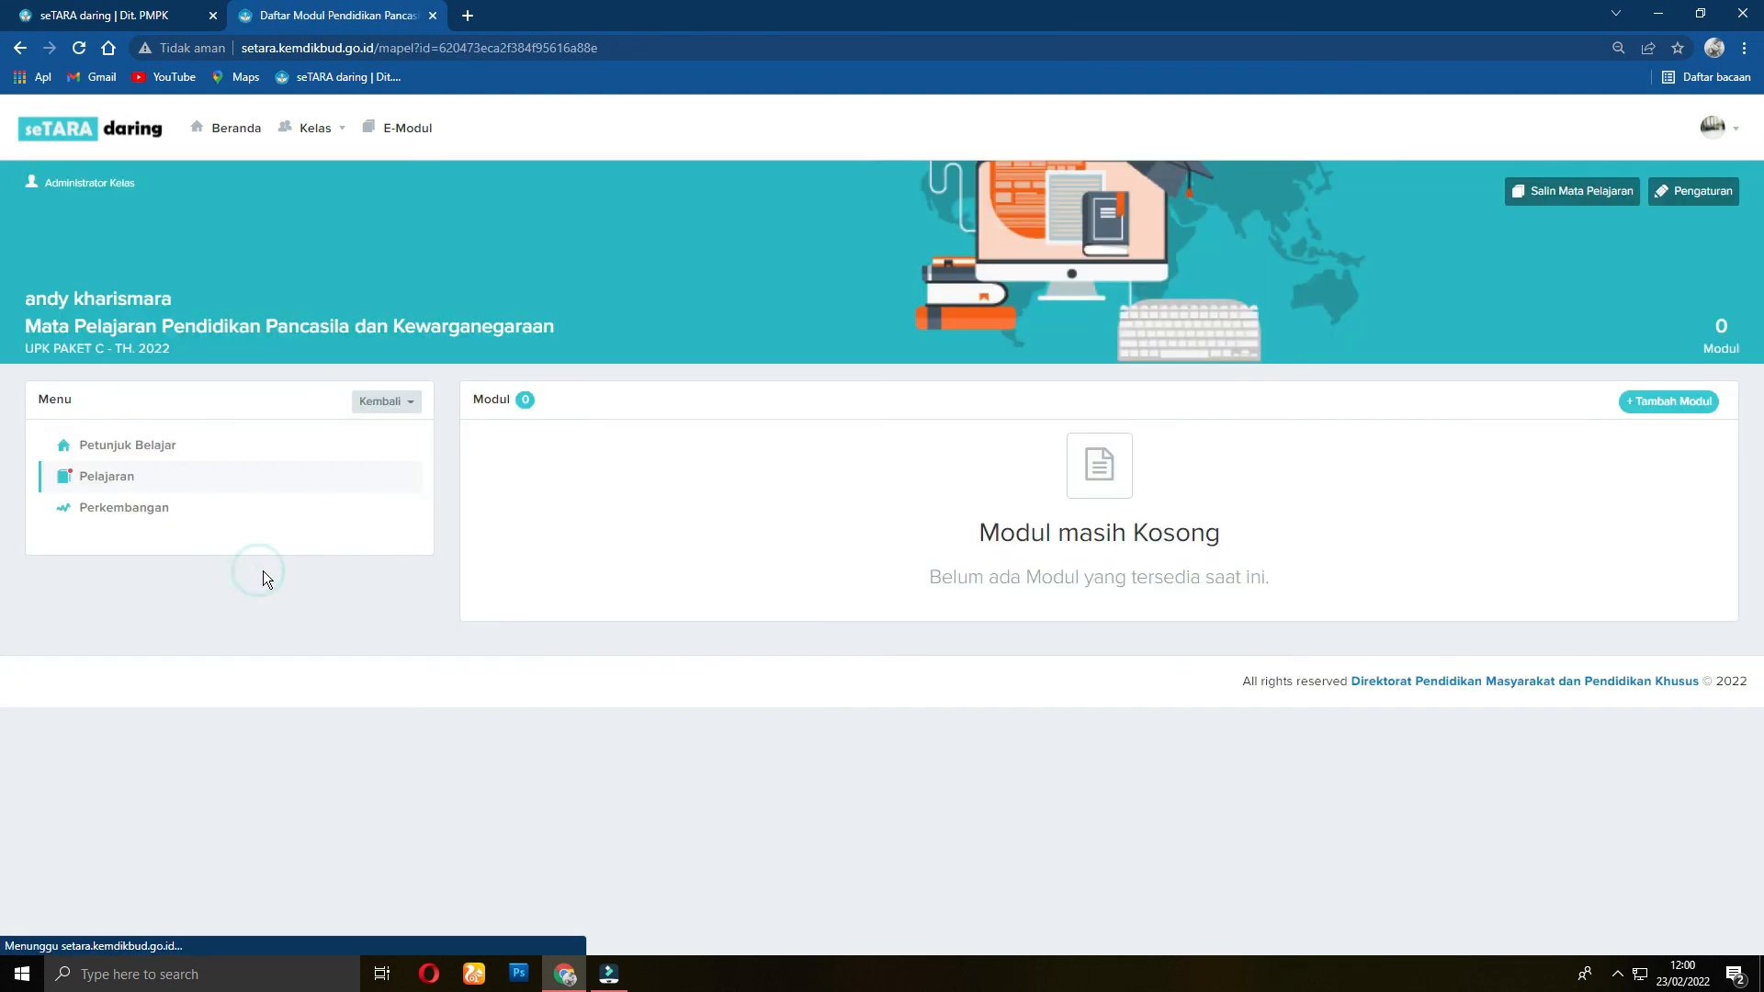
left_click(385, 402)
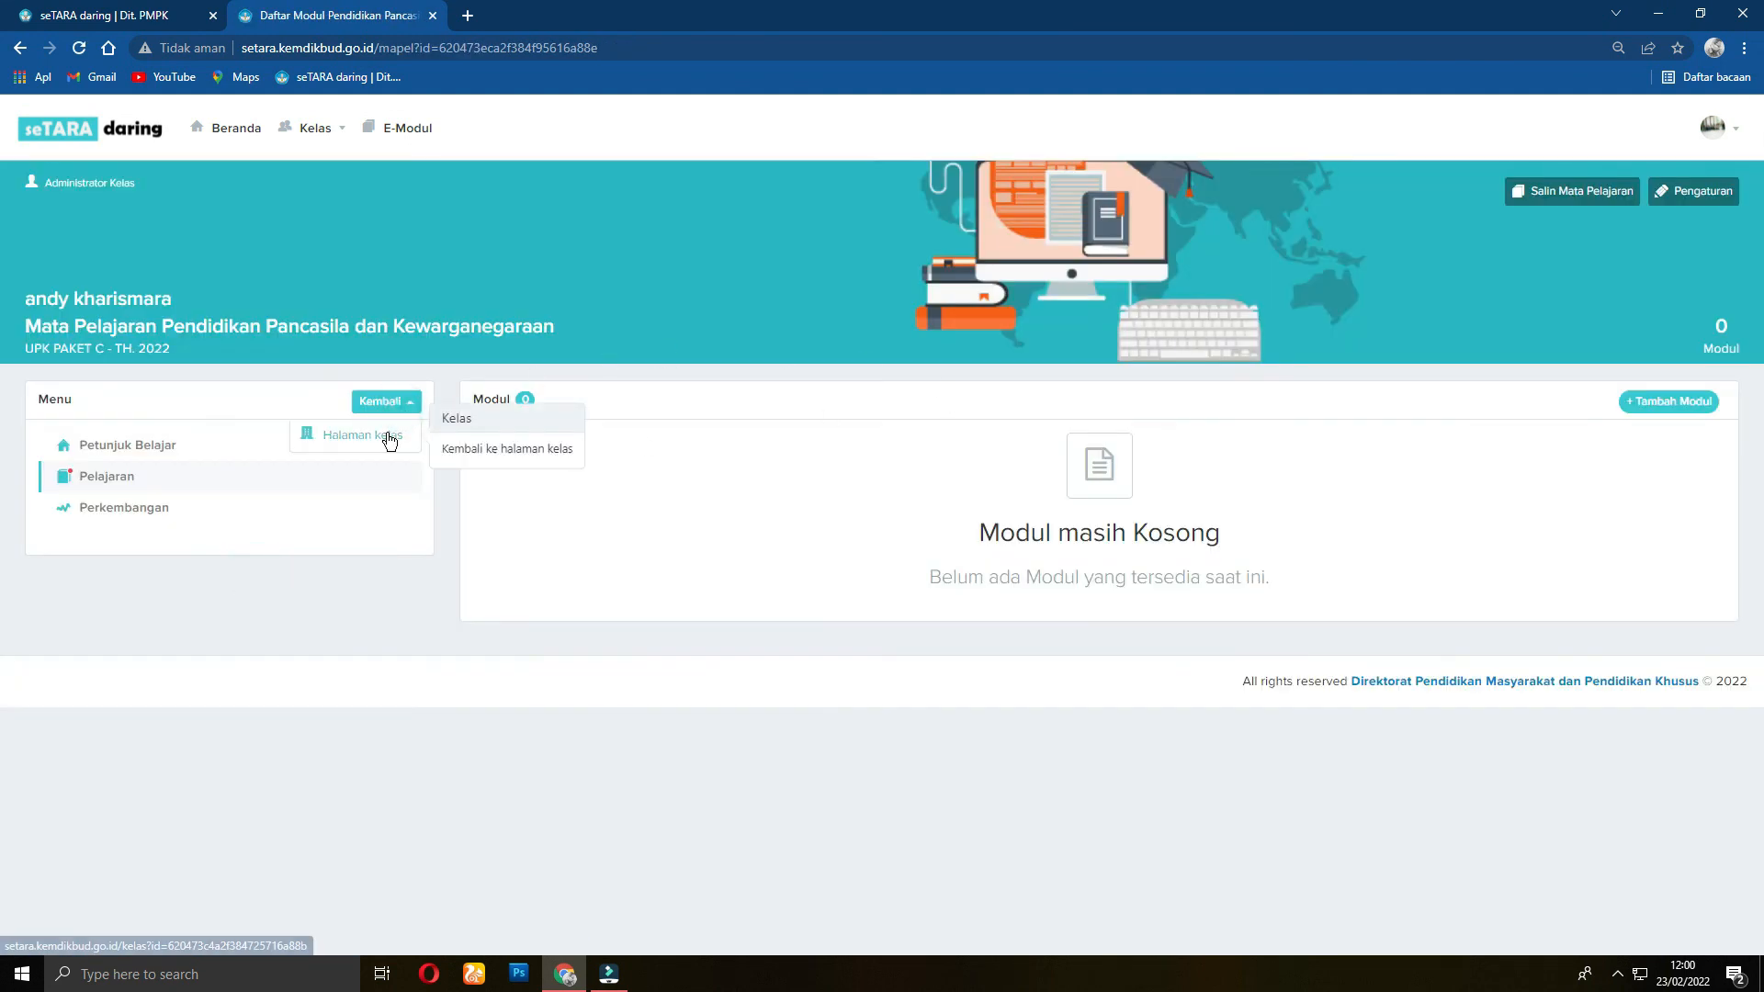
left_click(382, 434)
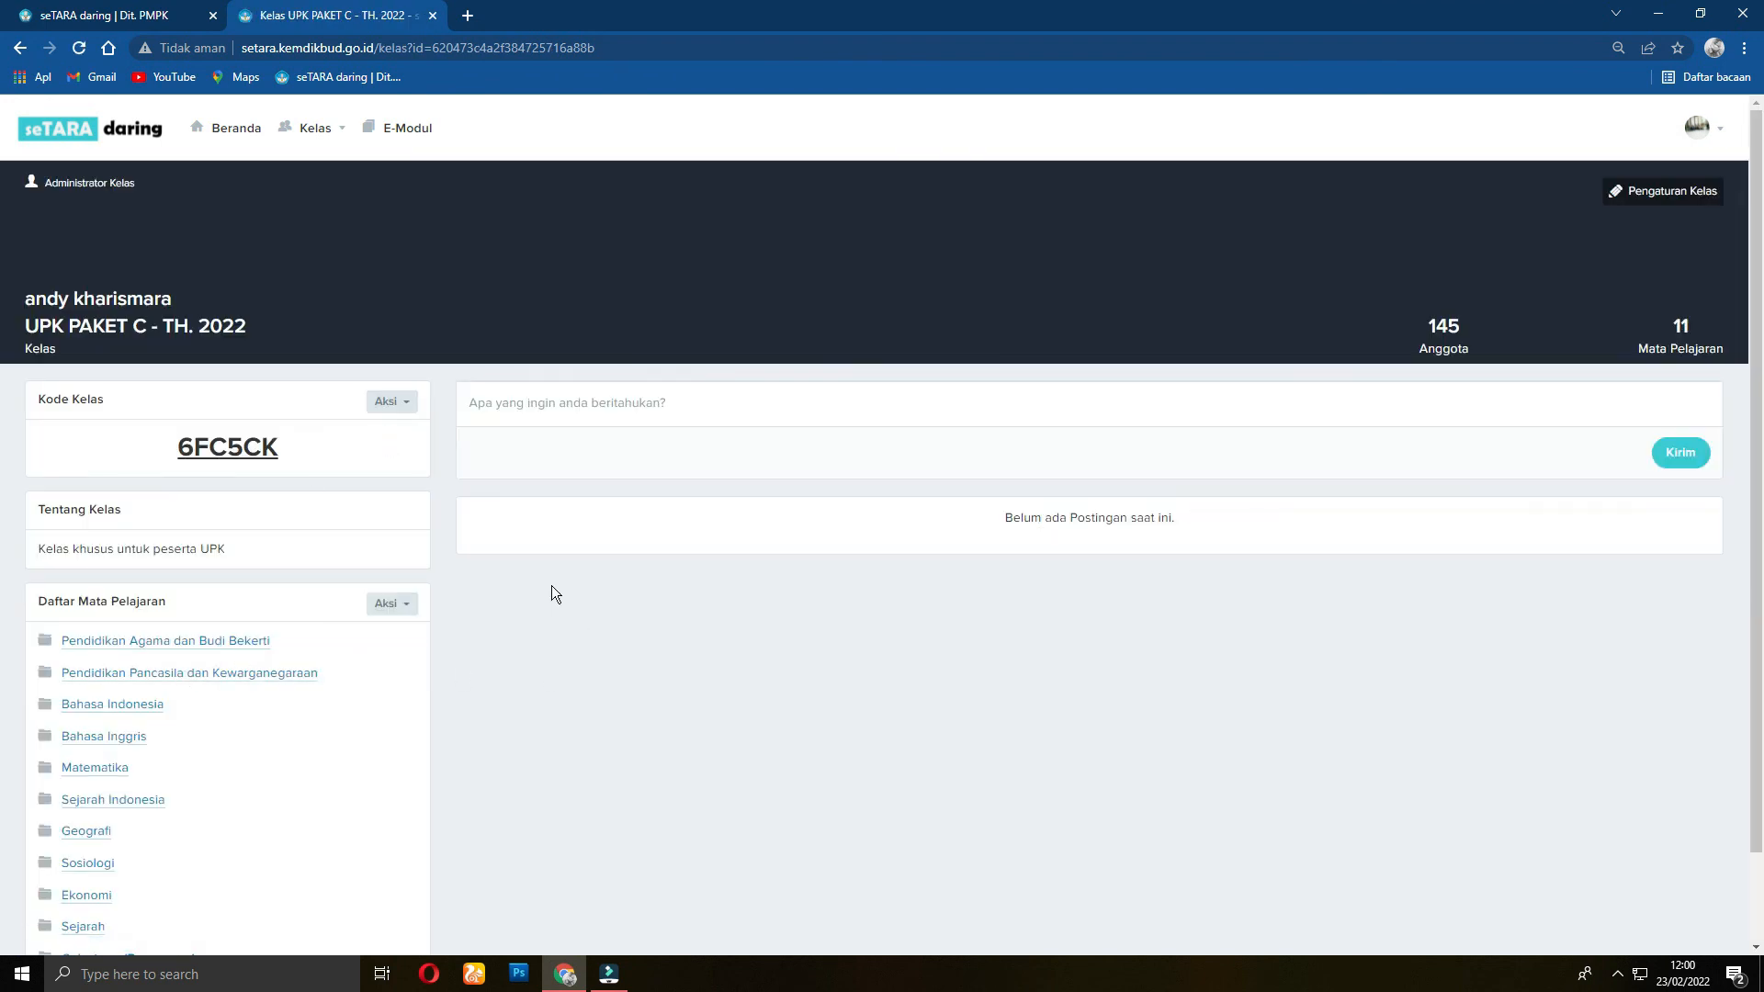
scroll(510, 570, "down", 1)
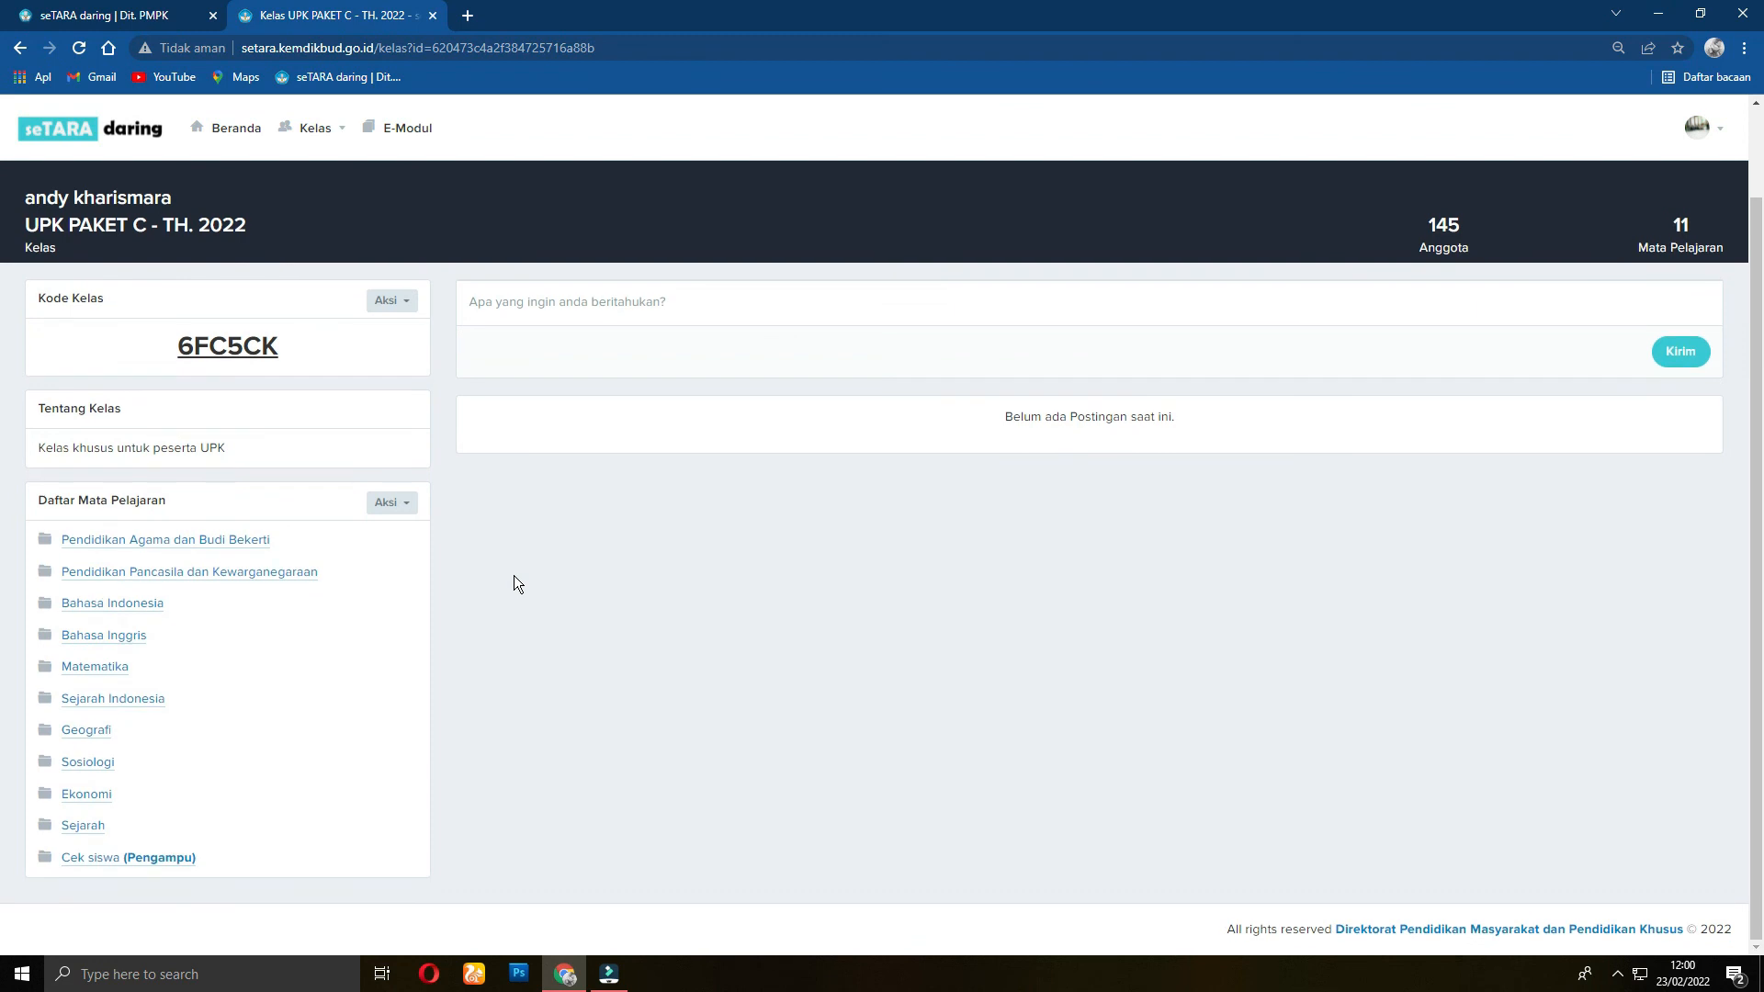
scroll(477, 583, "up", 1)
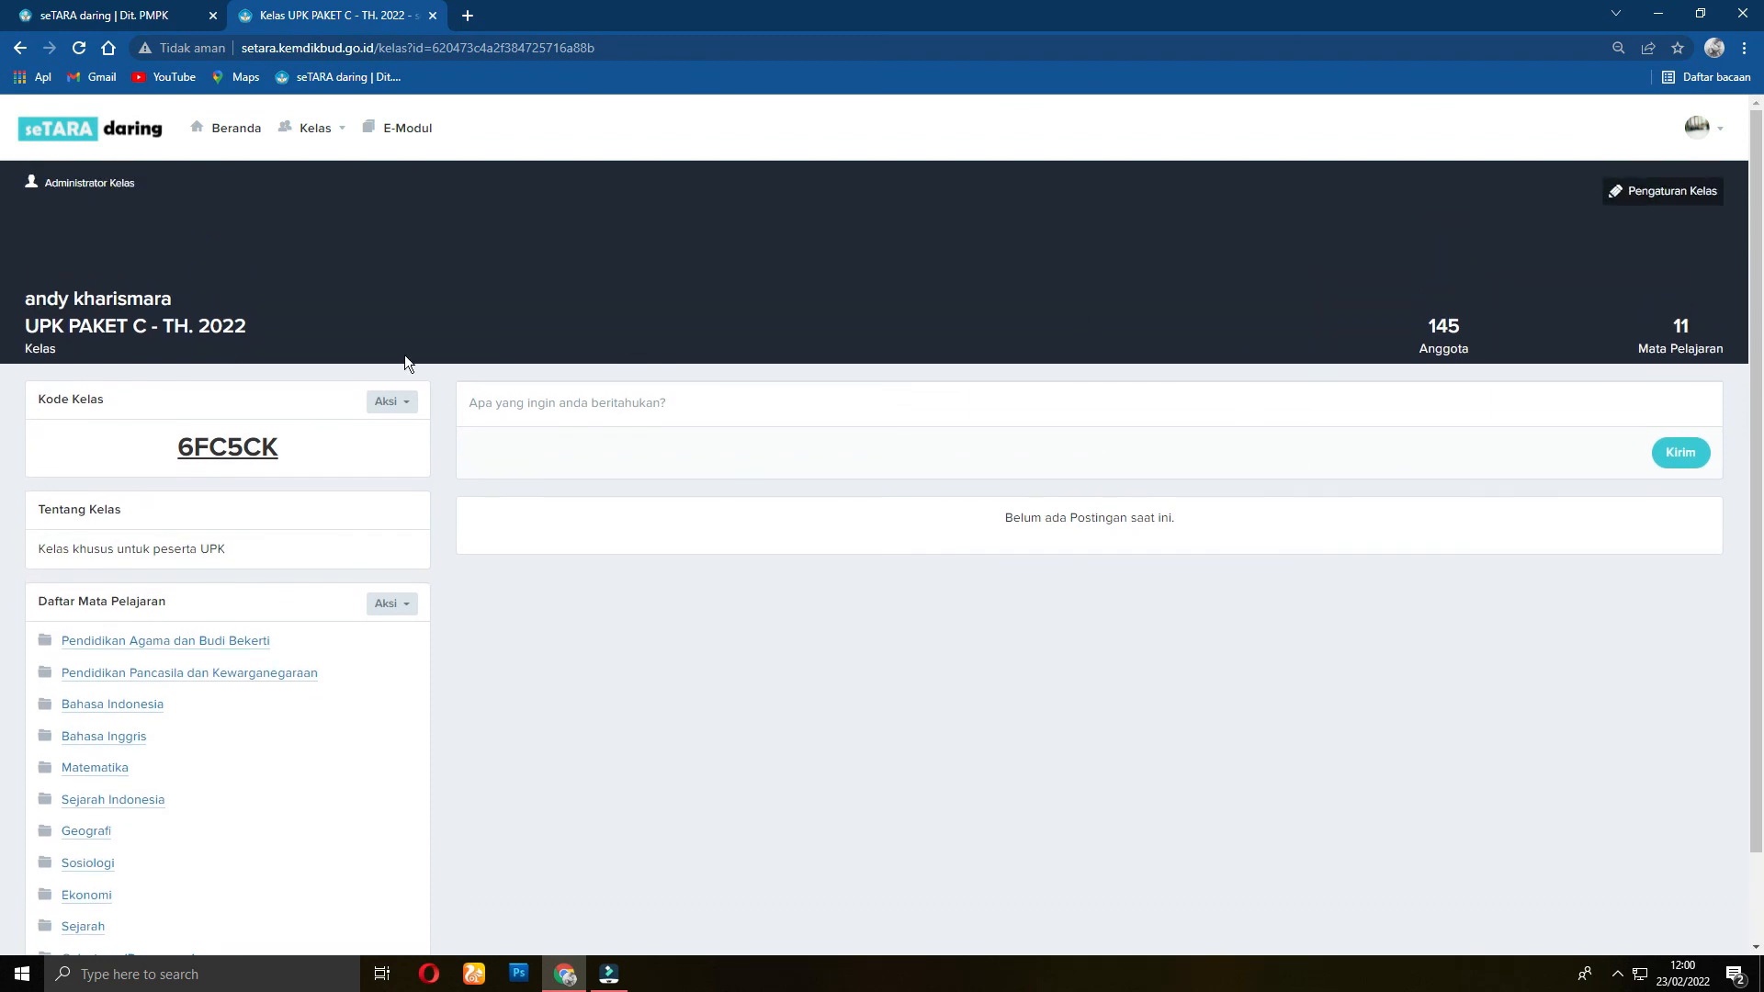
scroll(397, 550, "down", 1)
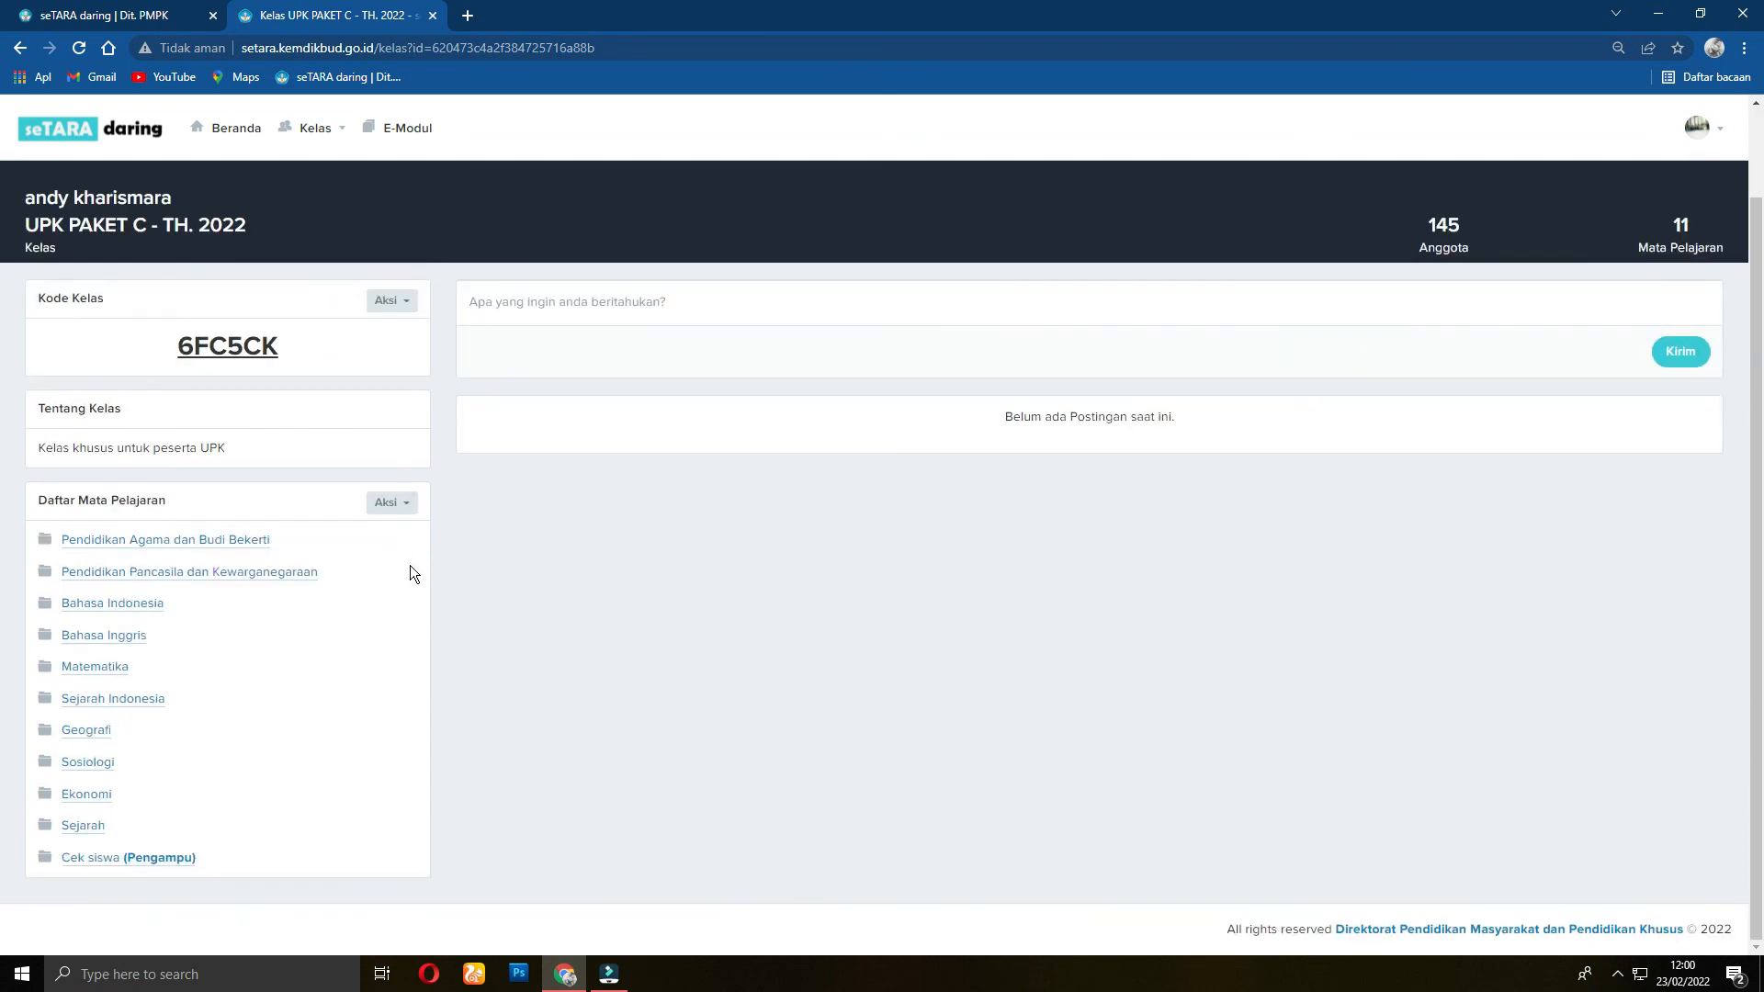
Step: Go to Beranda and scroll the class feed and list down to ex UPK PAKET C
left_click(241, 133)
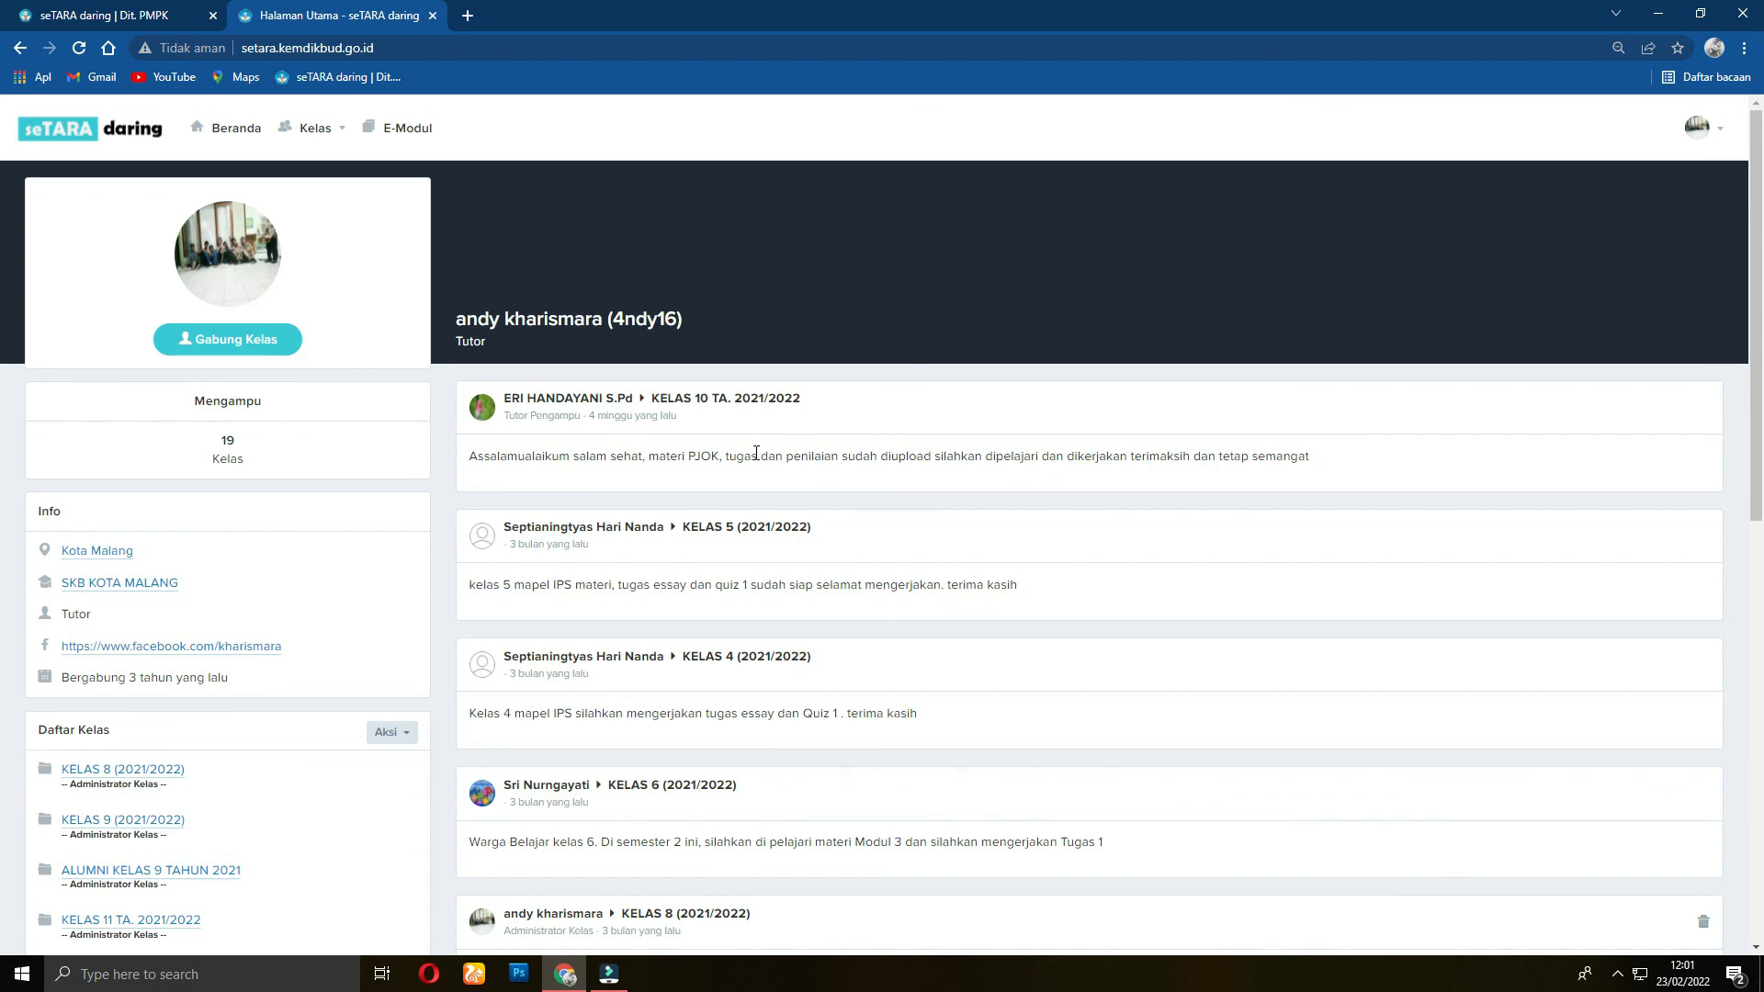
scroll(755, 455, "down", 10)
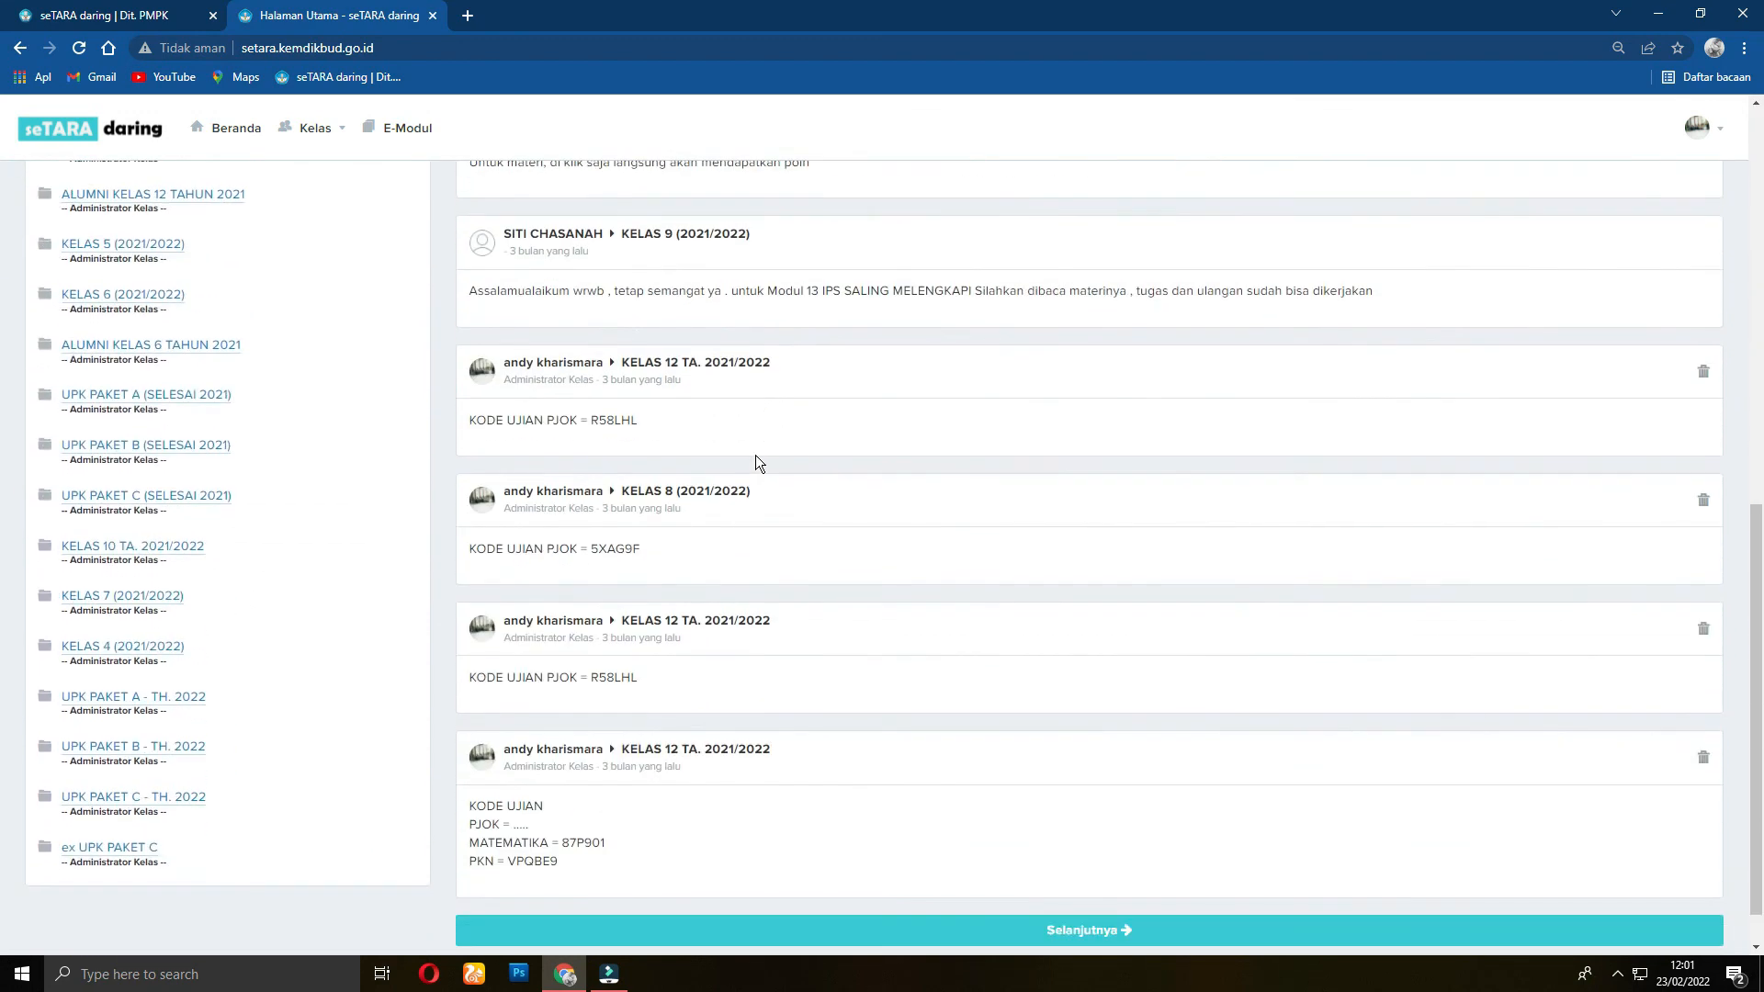
scroll(755, 462, "down", 1)
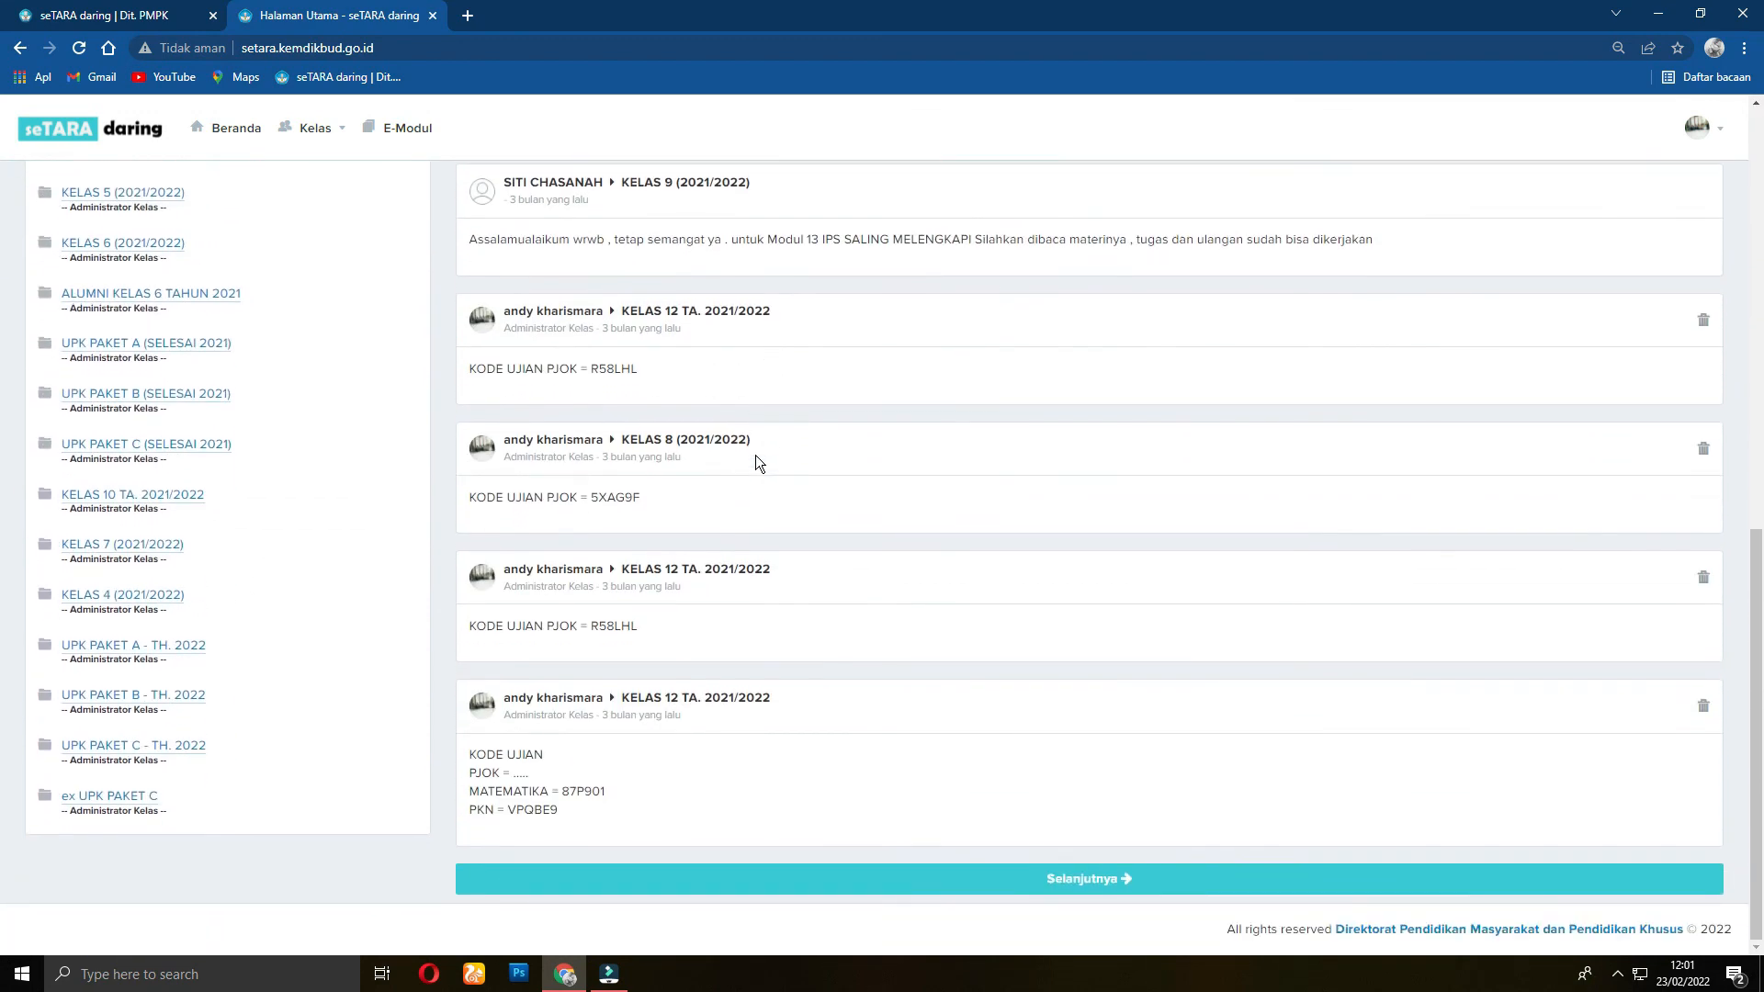
scroll(755, 459, "up", 2)
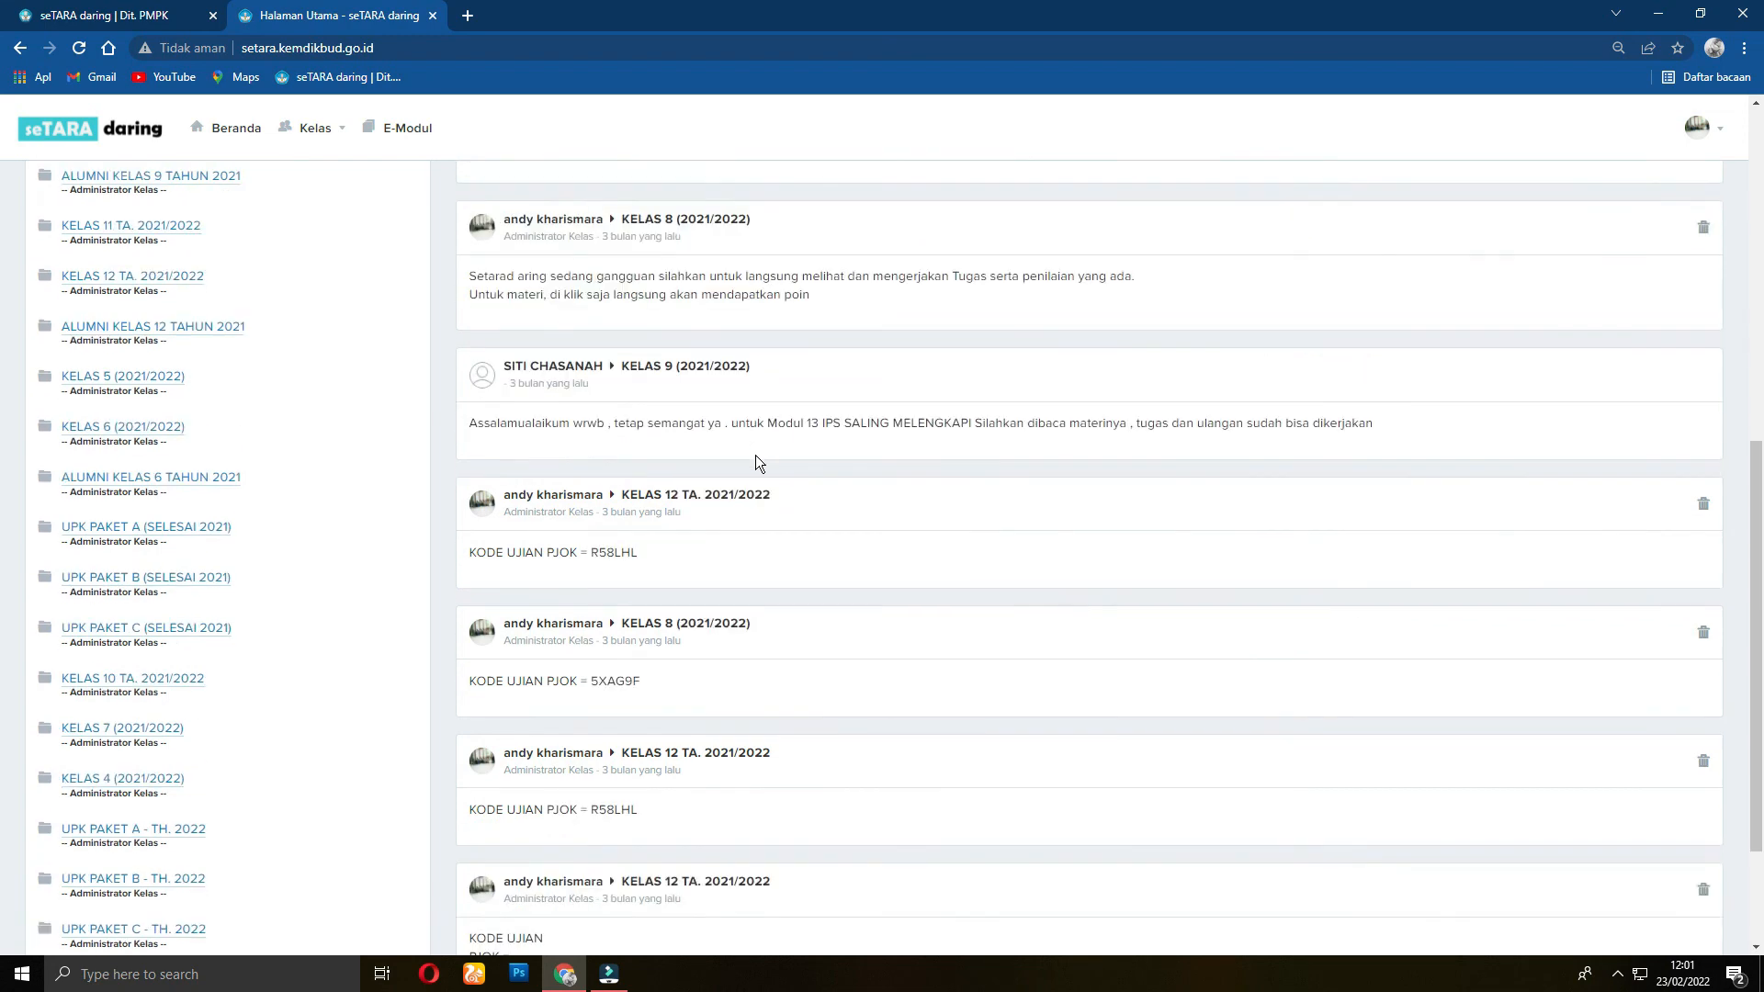
scroll(755, 460, "down", 3)
scroll(378, 423, "up", 7)
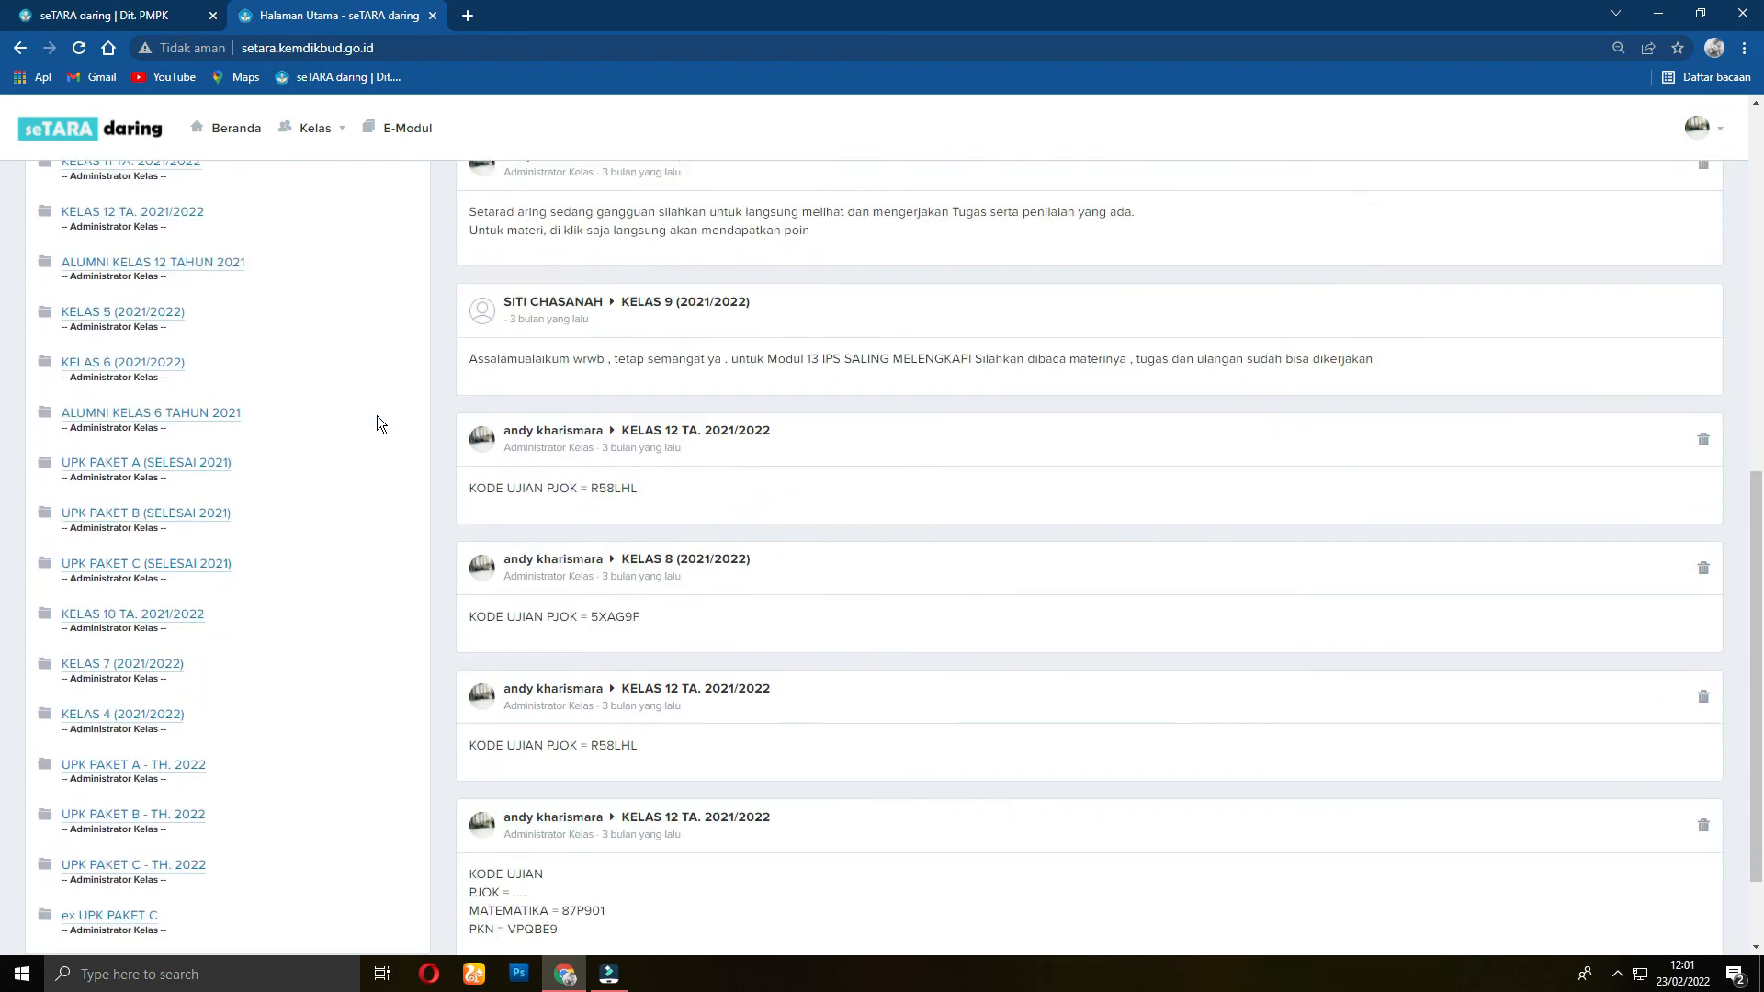